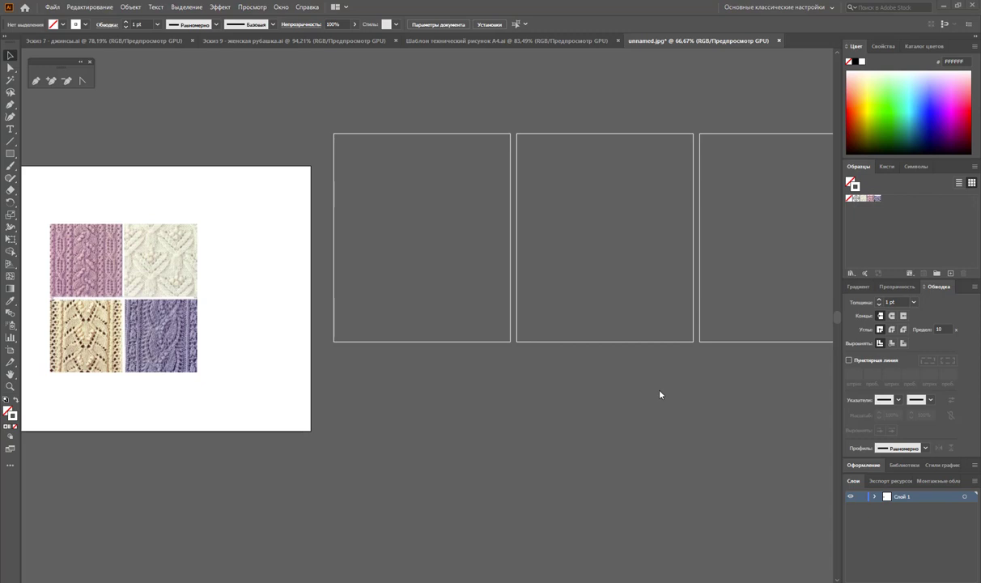
Zoom in on the four knit swatch photos on the left artboard.
click(9, 386)
drag(58, 204, 279, 245)
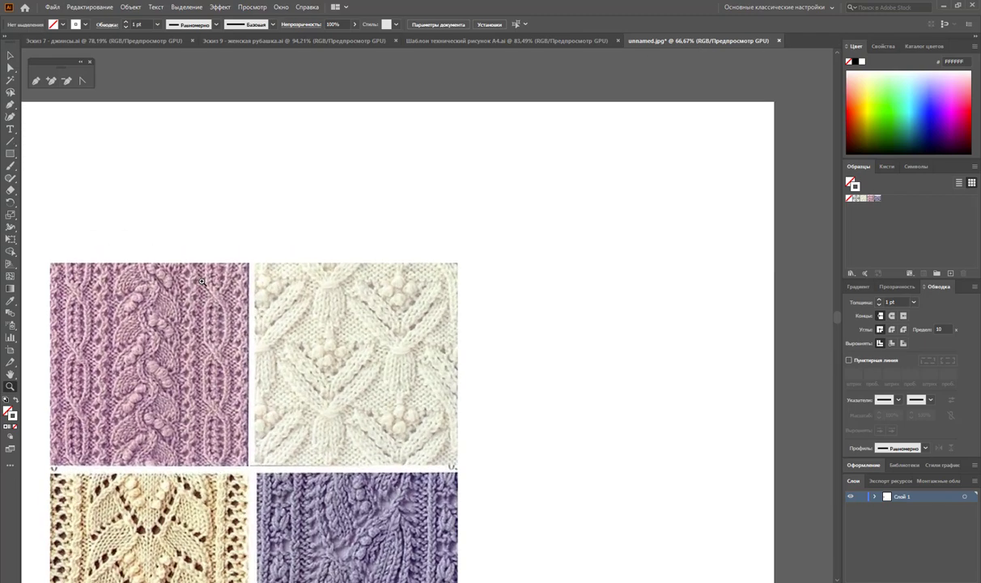
scroll(279, 245, down, 2)
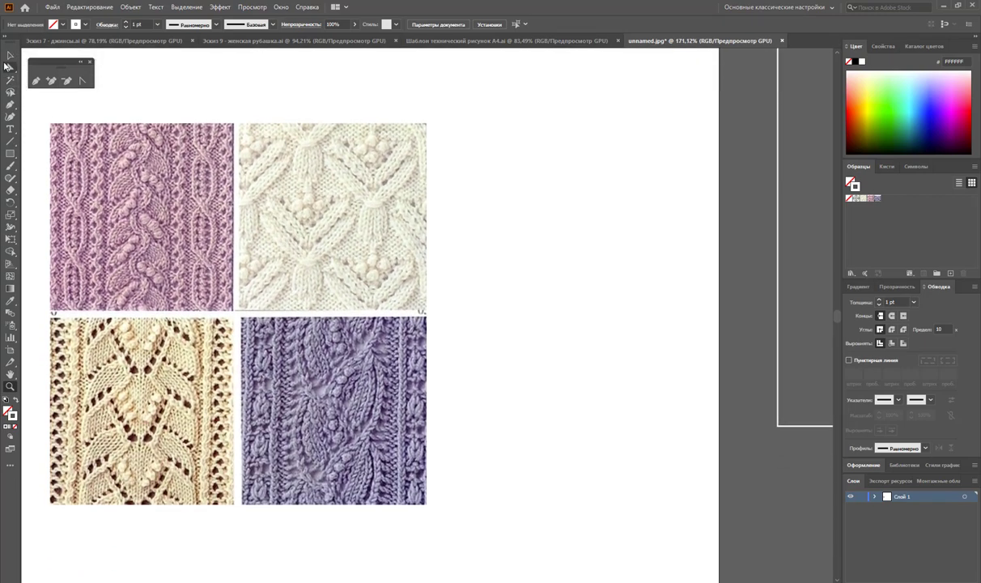
Select the knit swatch image with the Selection tool, then deselect it.
click(9, 54)
drag(525, 331, 426, 477)
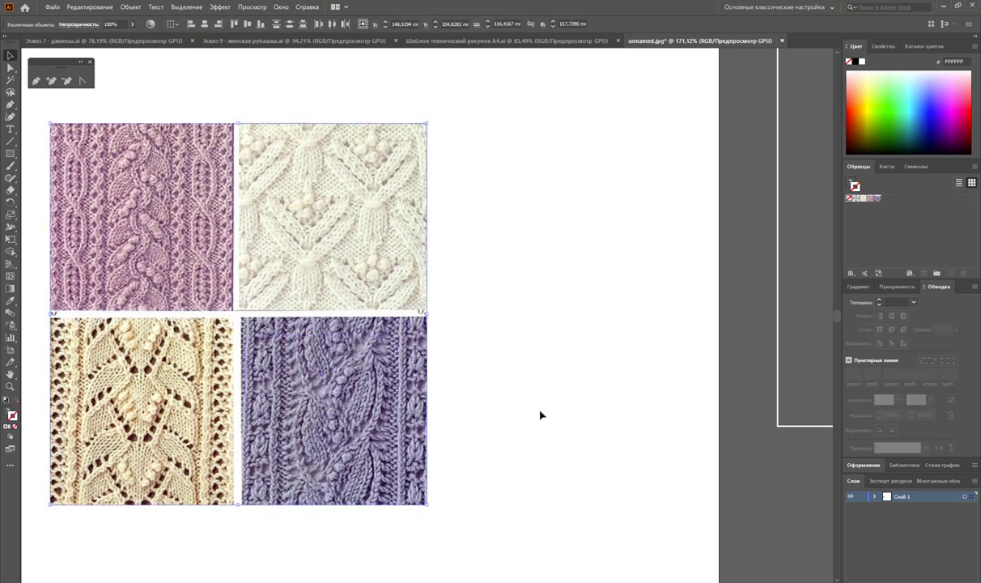
click(540, 415)
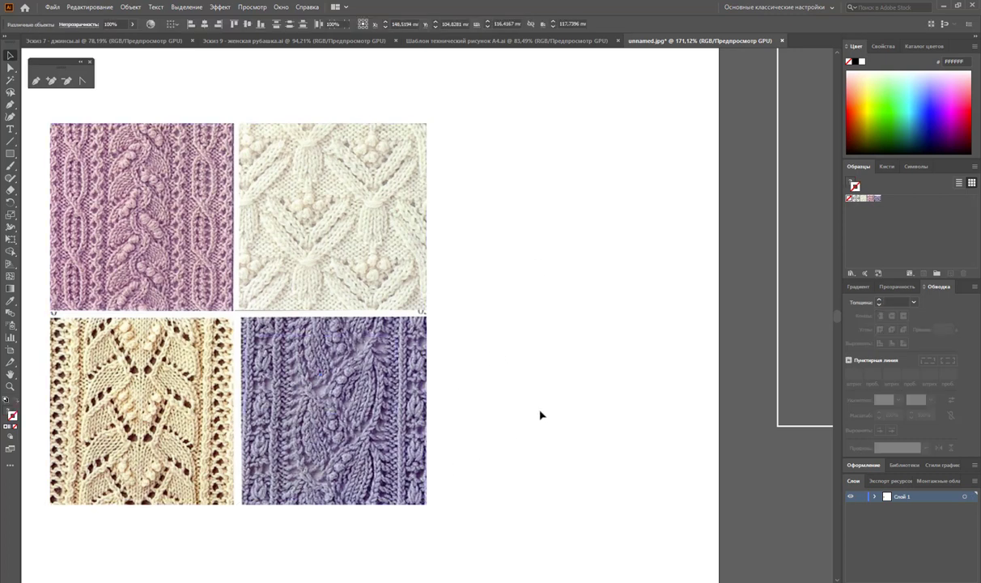
click(10, 154)
Draw a square over part of the cream knit photo and send it behind the photos.
drag(245, 139, 371, 261)
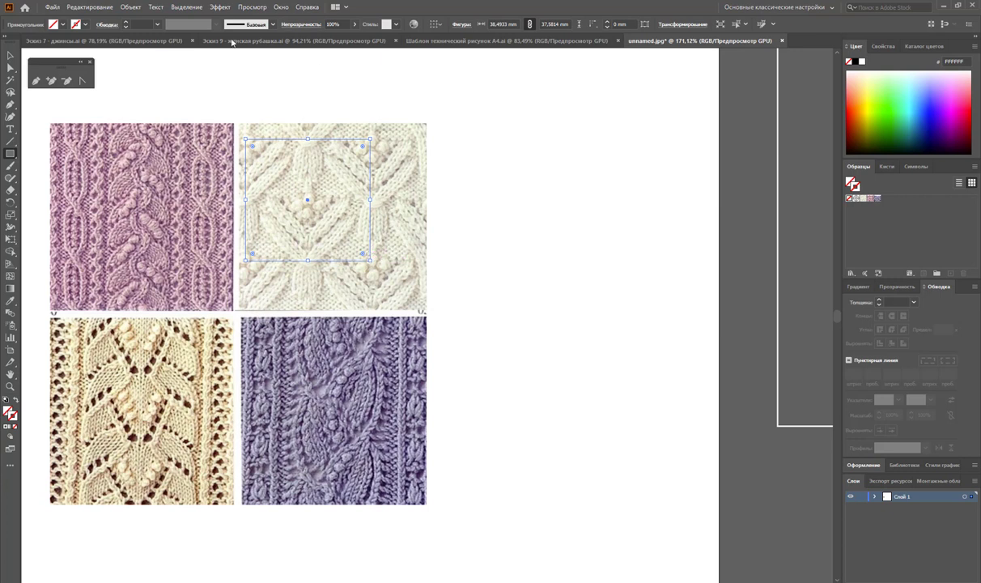
click(10, 55)
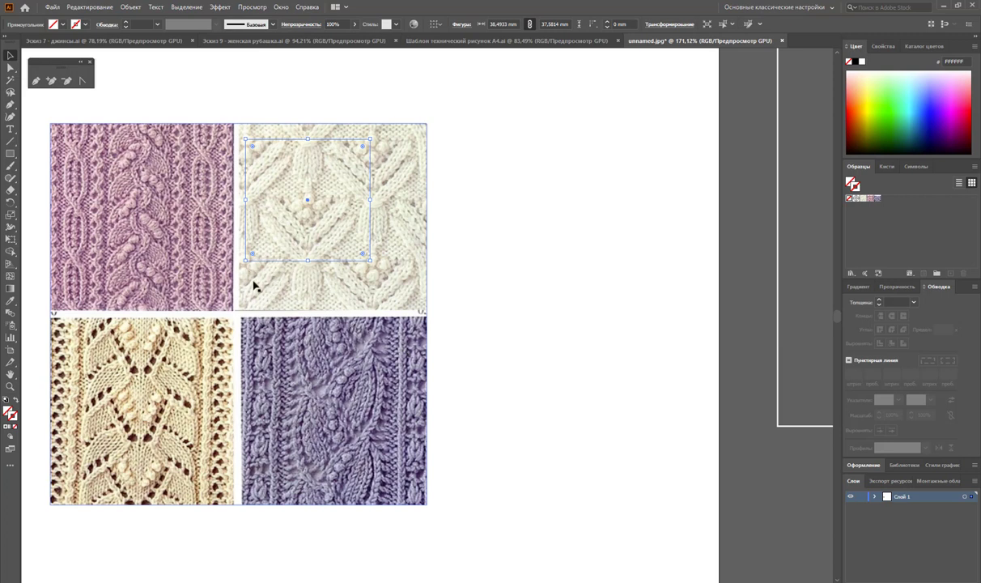
right_click(292, 226)
mouse_move(356, 396)
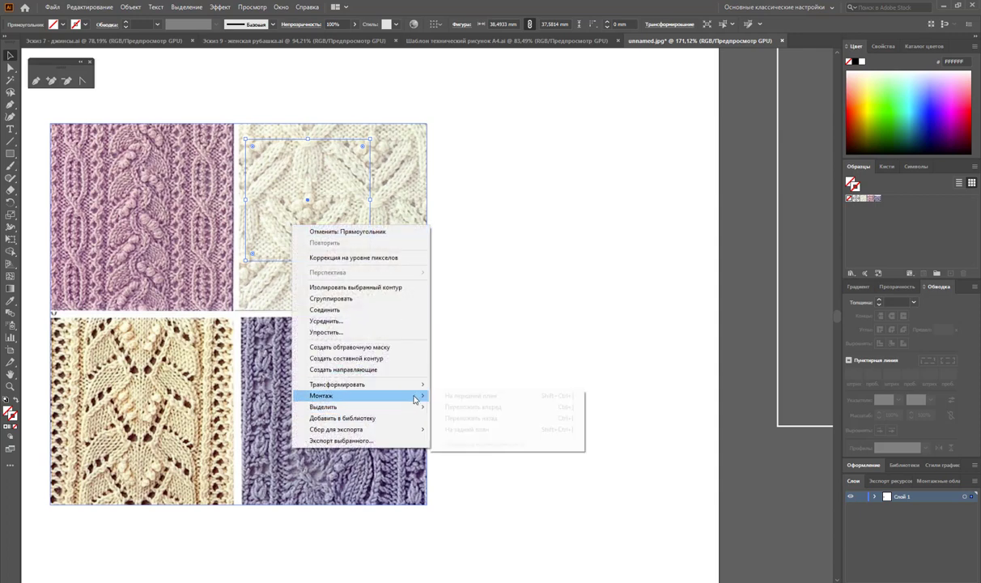
click(457, 429)
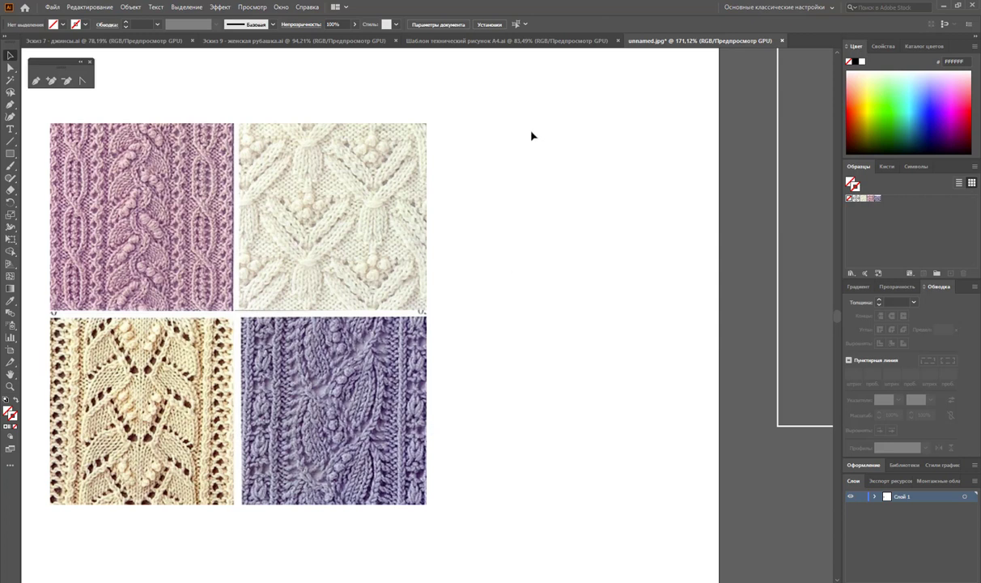
Select the photos together with the square for the pattern swatch, then zoom the view.
mouse_move(526, 134)
mouse_down()
mouse_move(310, 223)
mouse_move(877, 232)
mouse_up()
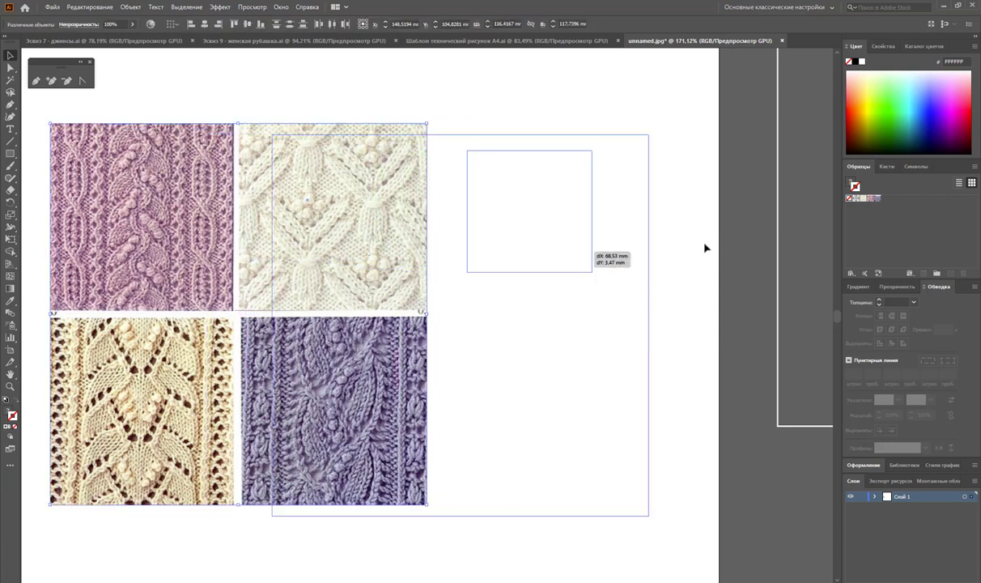
click(532, 277)
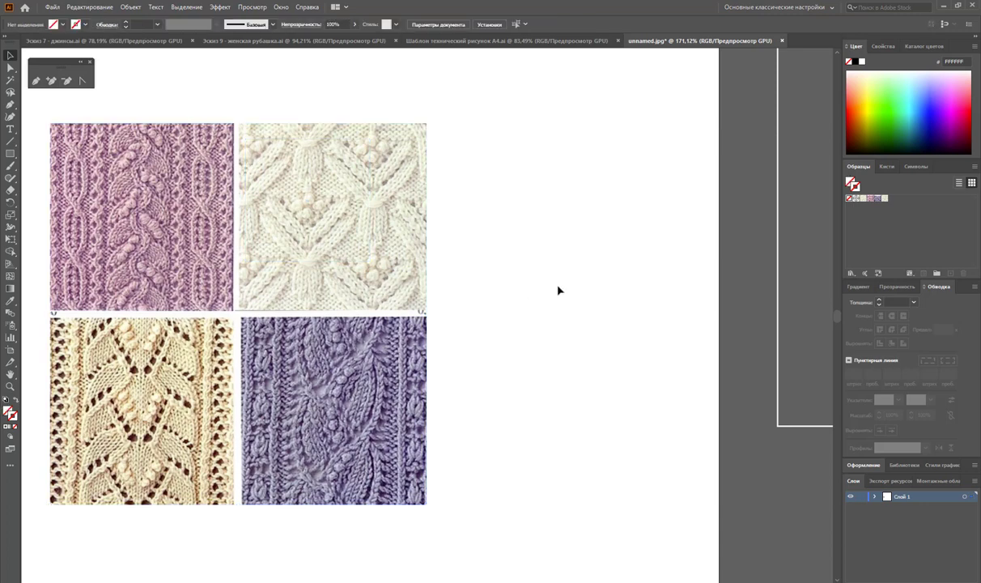
key(z)
alt+click(678, 315)
Zoom out and fill the left, middle and right squares with cream, pink and purple knit patterns.
alt+click(564, 255)
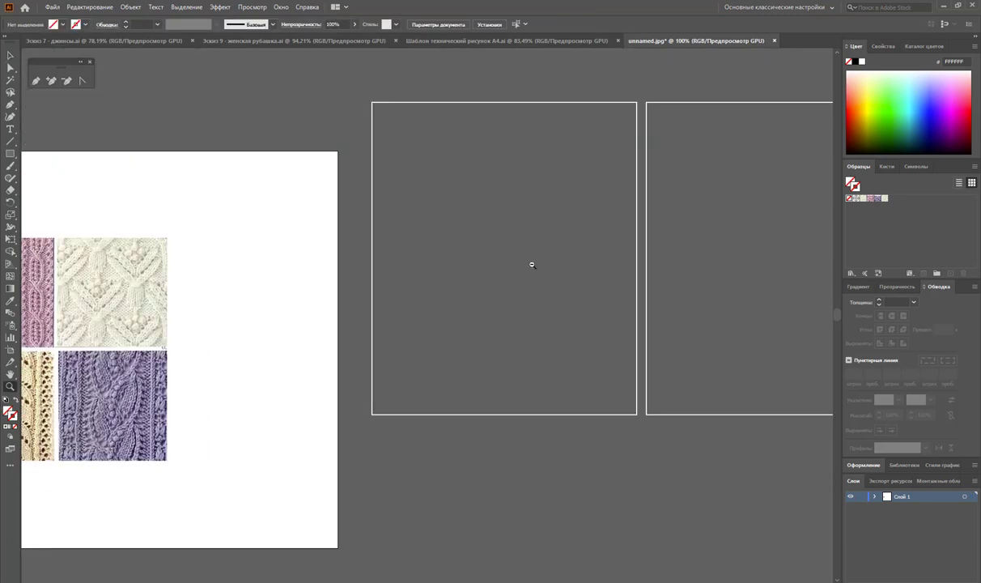
alt+click(510, 255)
click(11, 55)
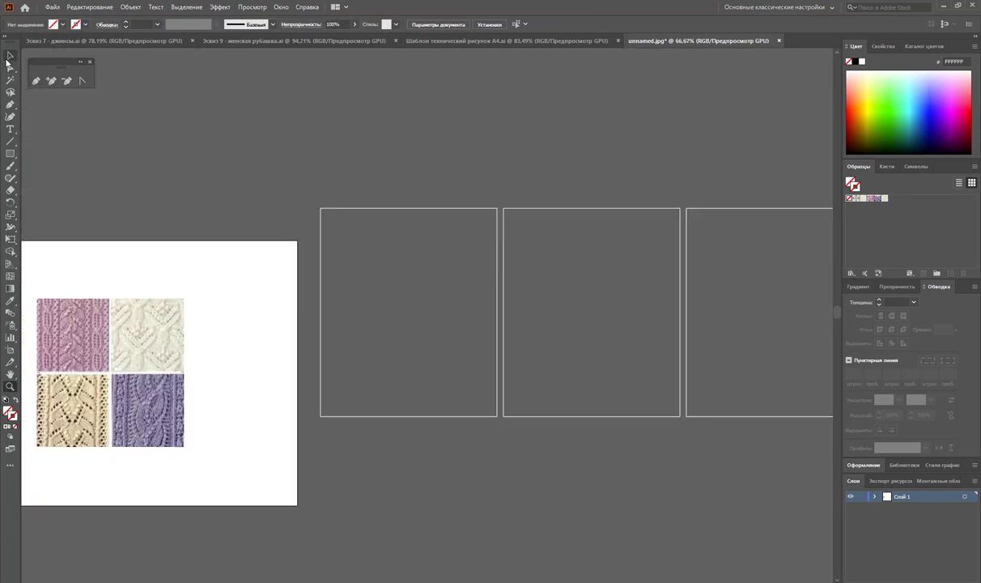
click(417, 256)
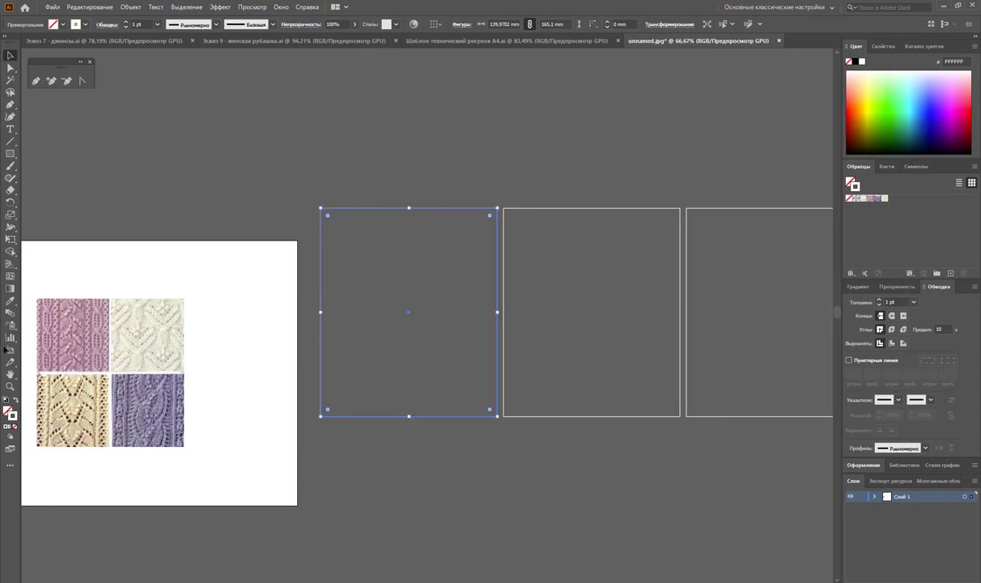
click(883, 198)
click(591, 209)
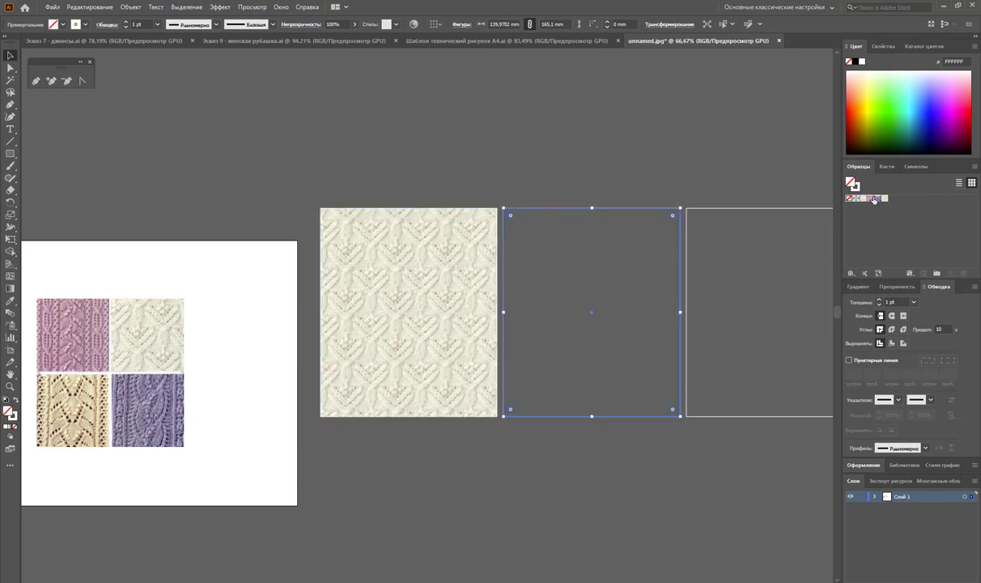
click(870, 197)
click(759, 209)
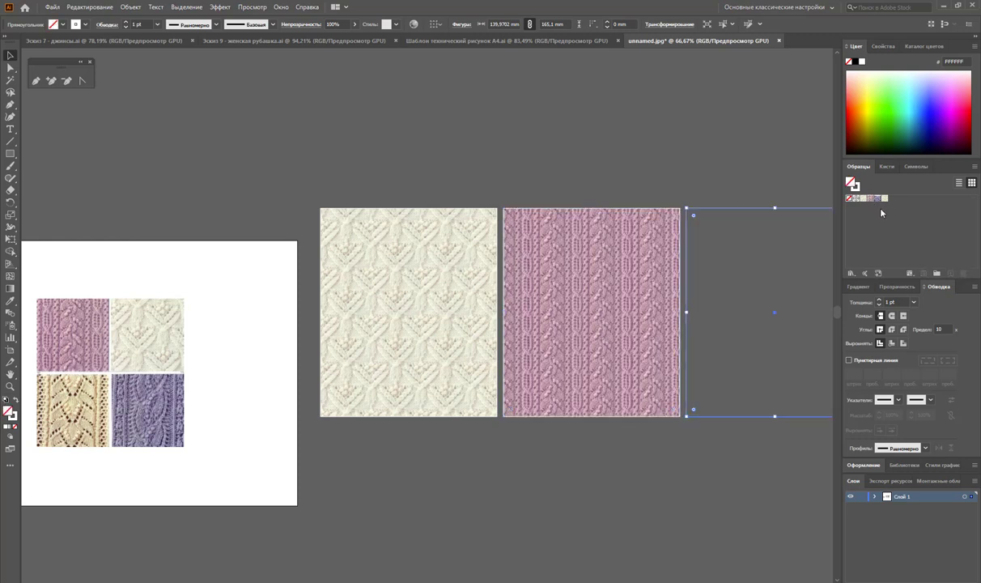
click(878, 198)
click(761, 173)
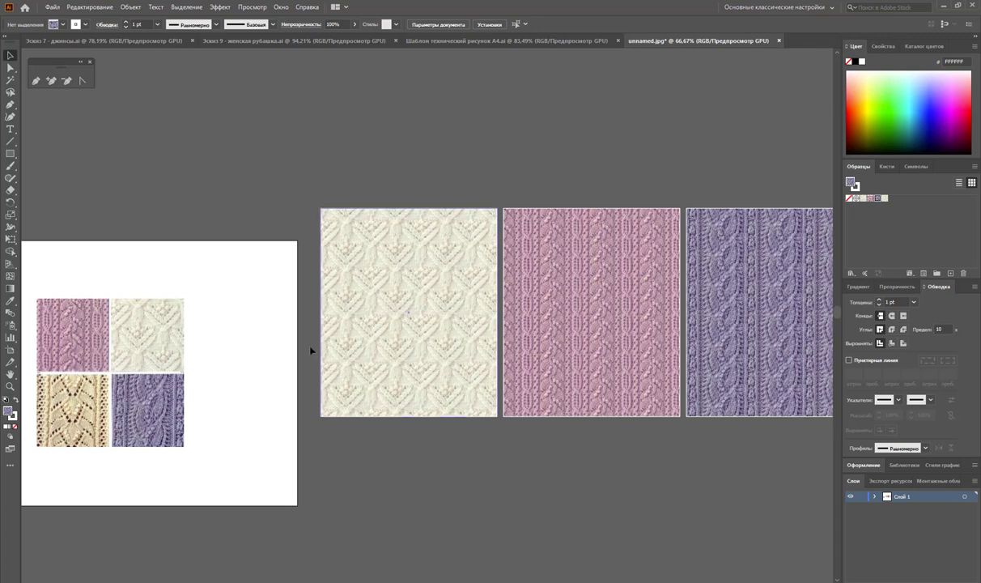
Draw a no-fill square over the pink photo, send it back, and make the group a pattern swatch.
click(10, 153)
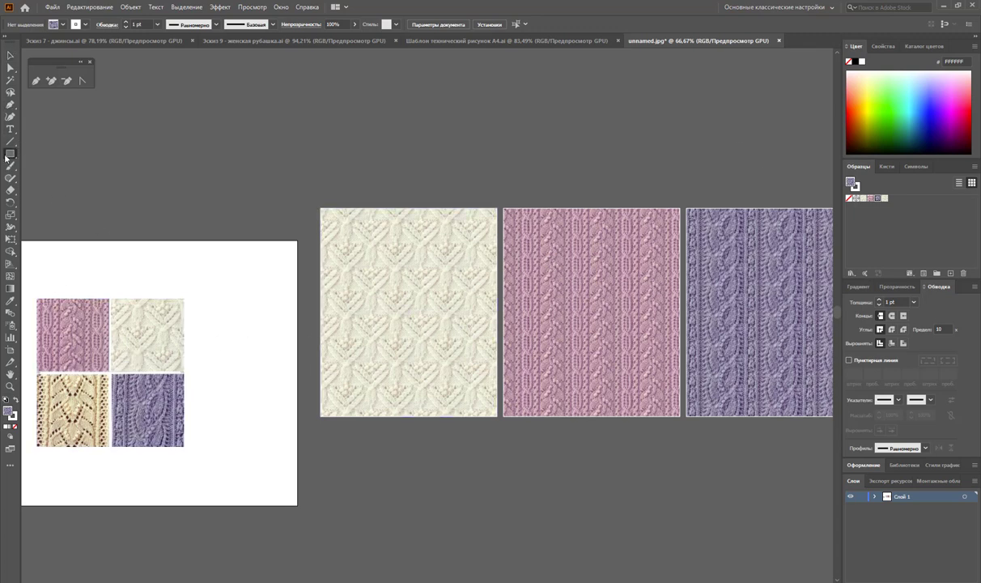
drag(48, 297, 105, 362)
click(11, 55)
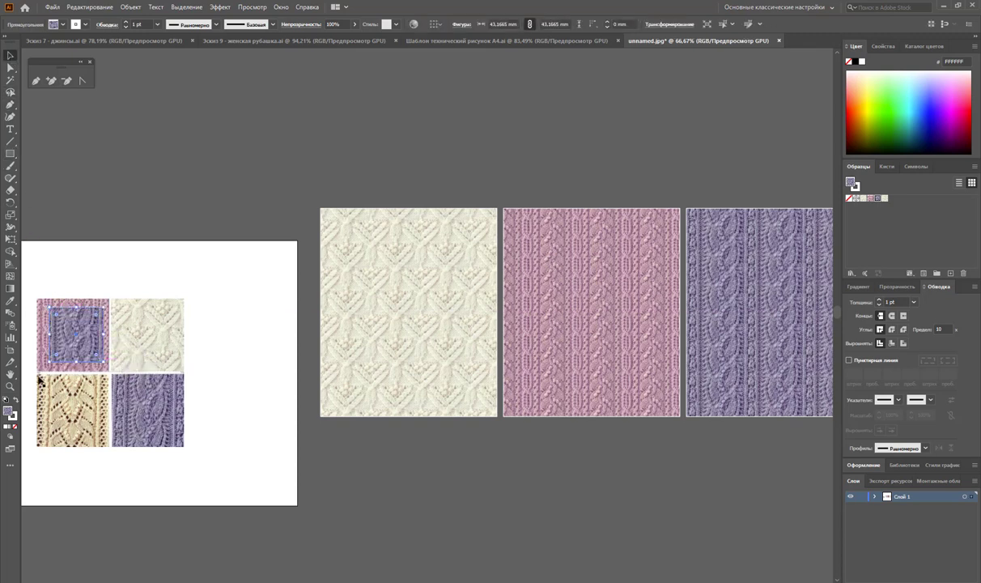
key(slash)
right_click(76, 344)
mouse_move(104, 510)
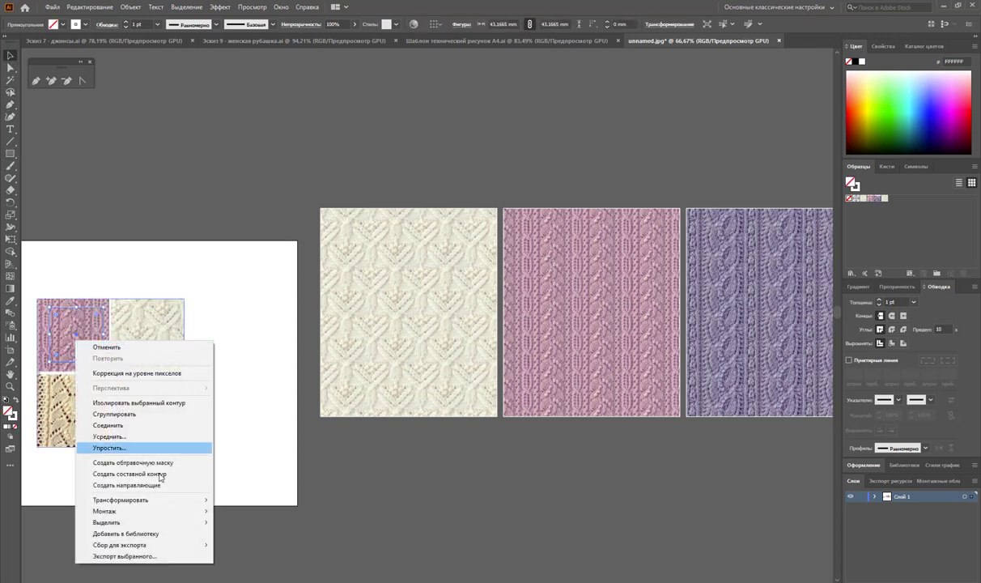
click(258, 545)
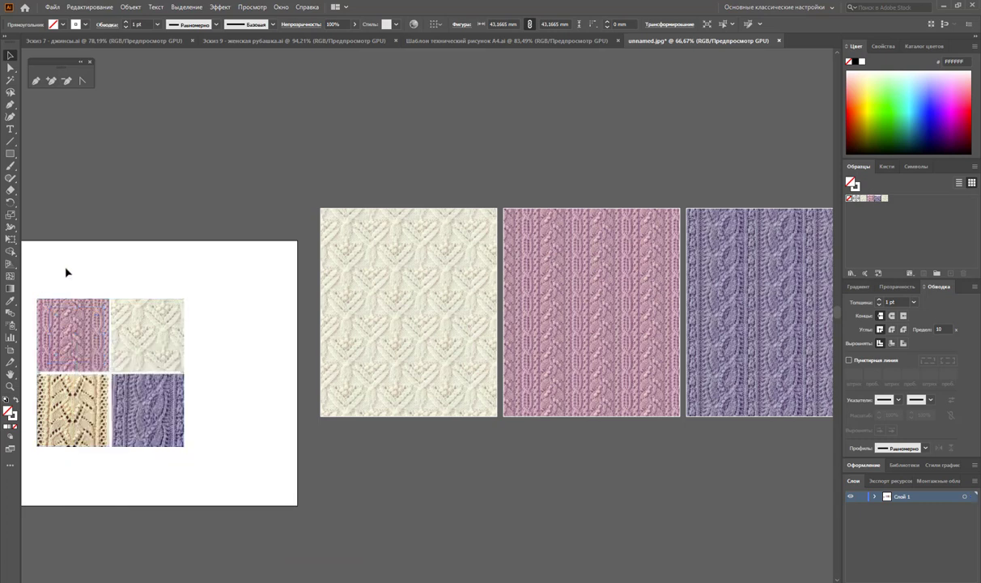
drag(81, 341, 917, 239)
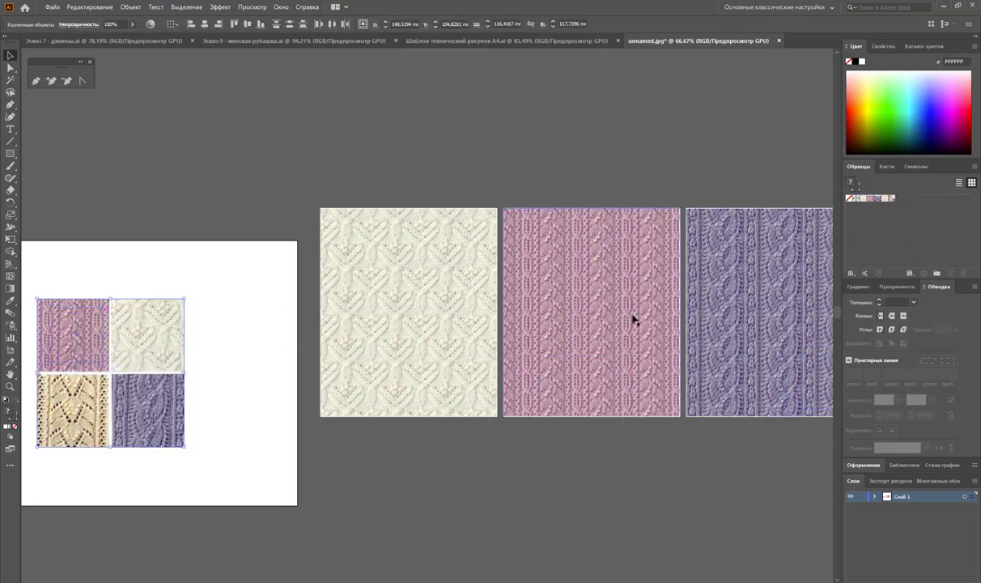
Copy the pink knit rectangle downward and fill the copy with the new pattern.
click(665, 324)
scroll(648, 283, down, 2)
mouse_move(602, 208)
mouse_down()
mouse_move(590, 443)
mouse_move(617, 423)
mouse_up()
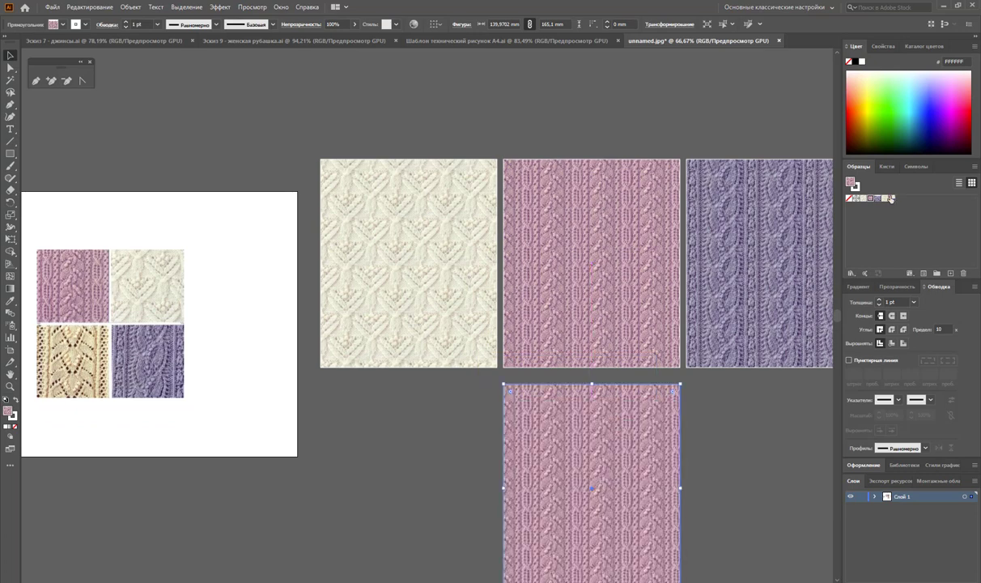
click(852, 185)
click(723, 480)
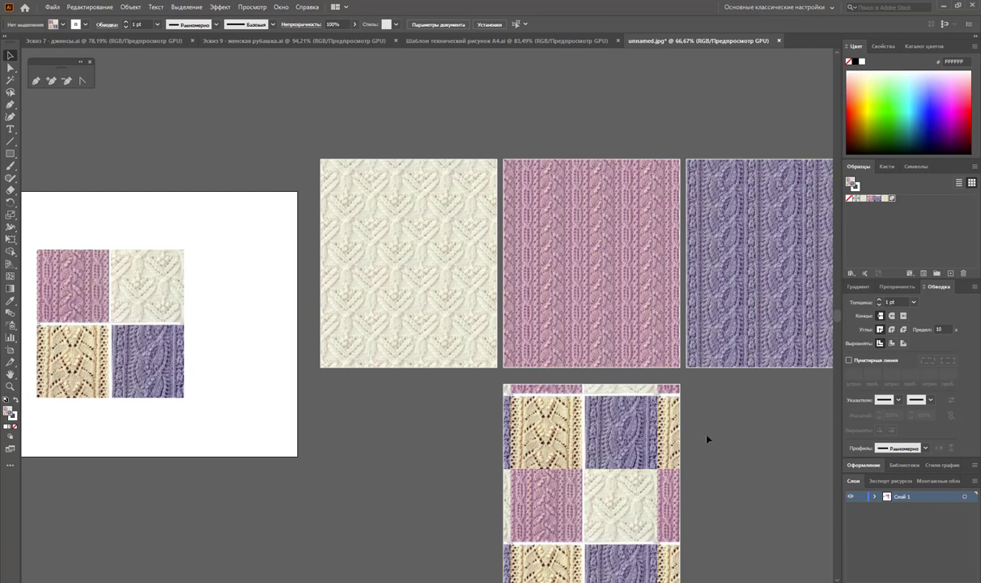
Remove the fill from the square in the pink photo and make the photo group another pattern swatch.
click(569, 479)
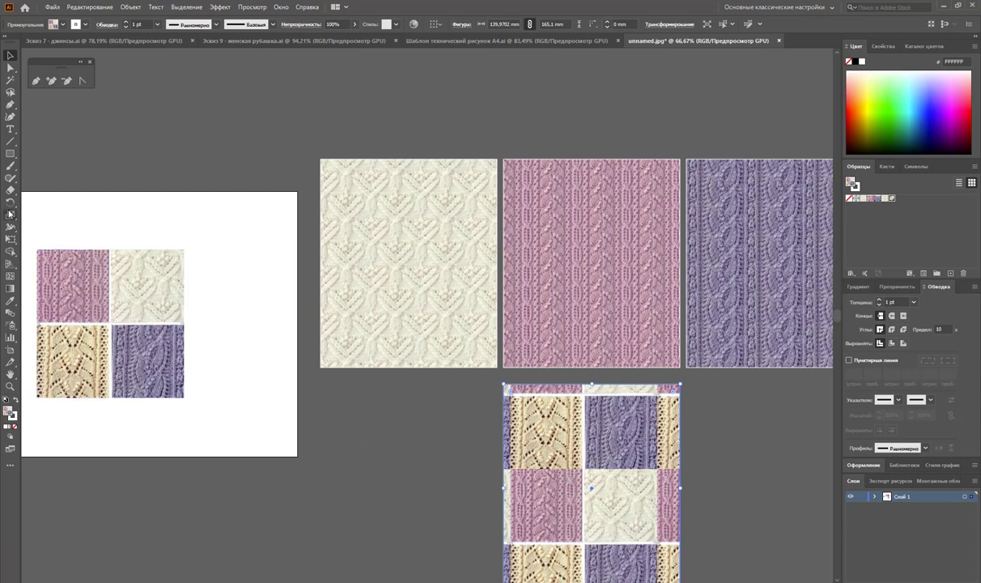
drag(55, 200, 78, 288)
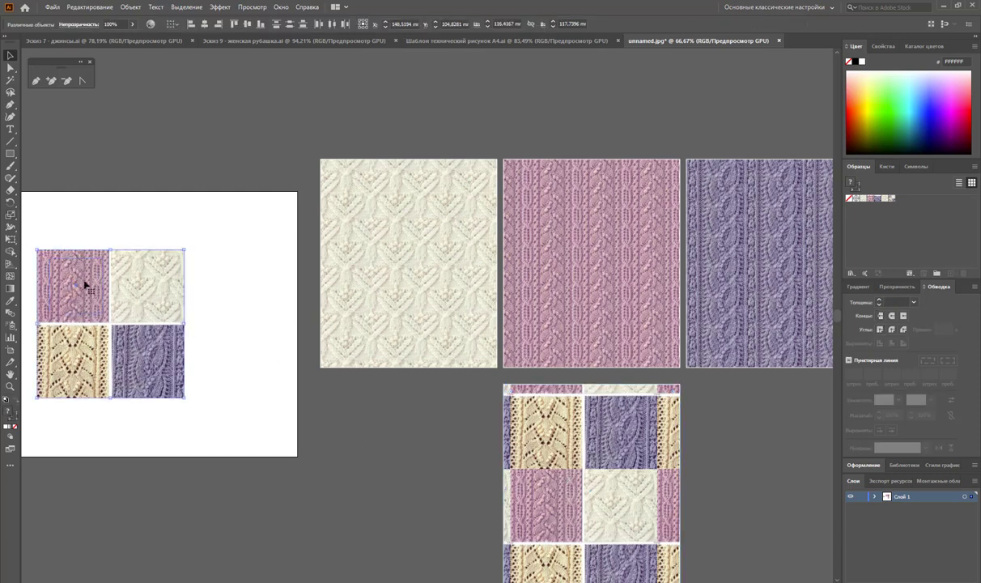
click(84, 202)
click(97, 318)
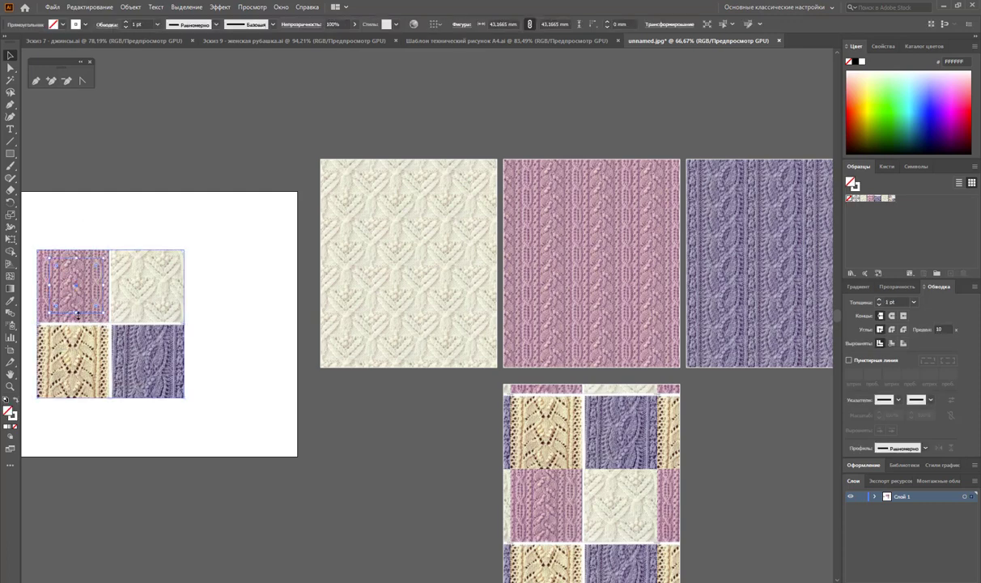
click(14, 426)
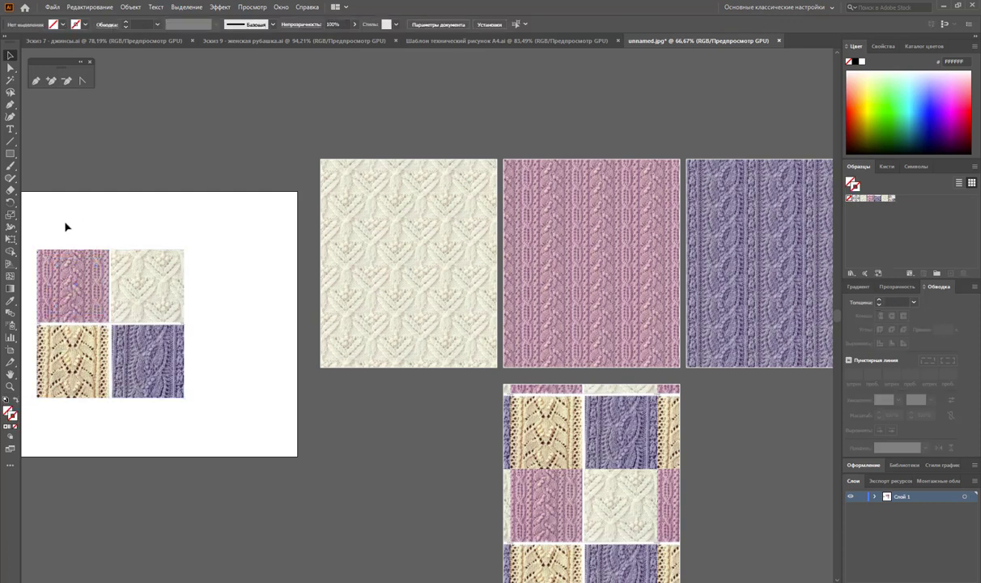
drag(66, 223, 77, 290)
drag(888, 230, 887, 230)
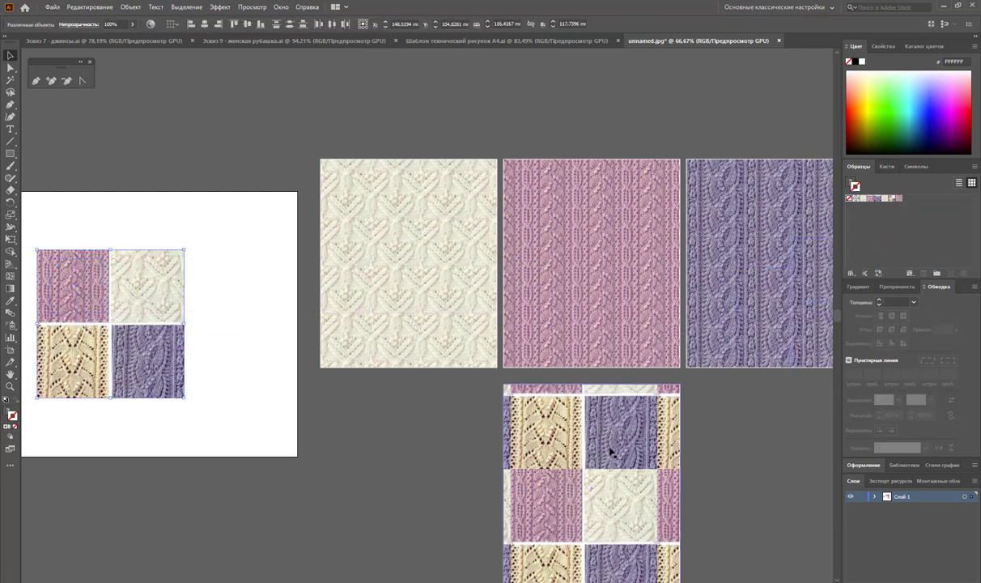
Fill the bottom rectangle with the pink knit pattern, no outline, then delete it.
click(611, 449)
click(898, 198)
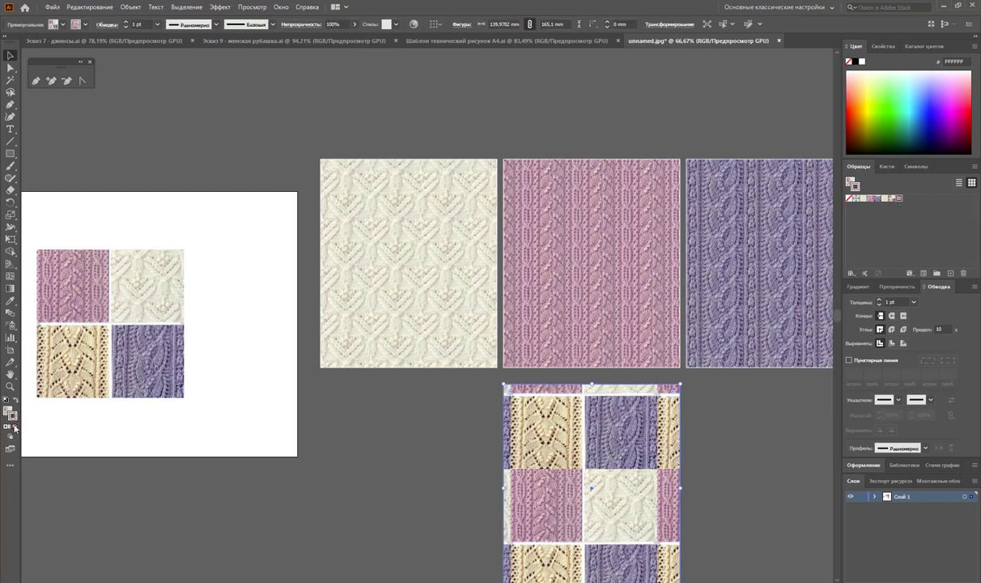
key(slash)
click(856, 197)
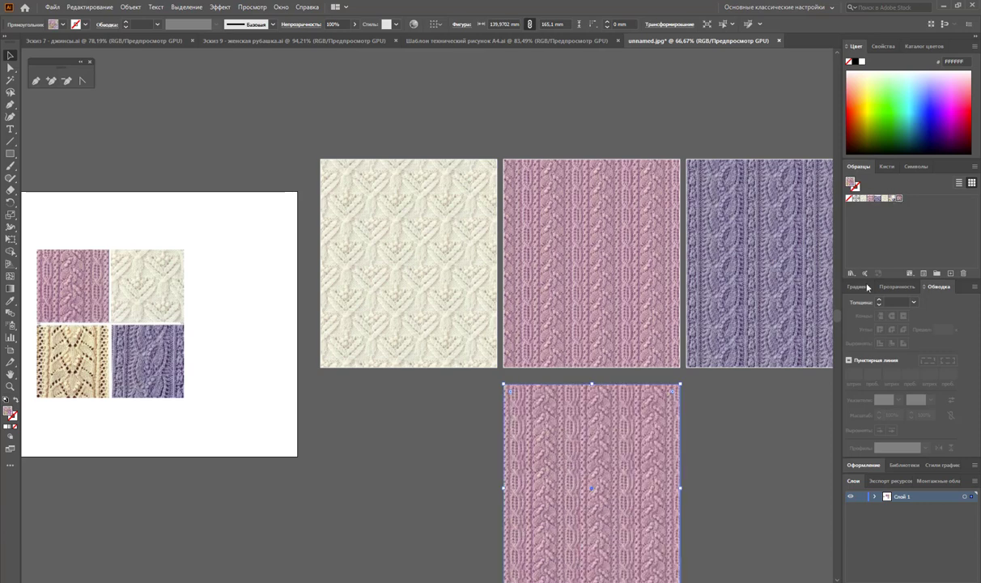
click(716, 499)
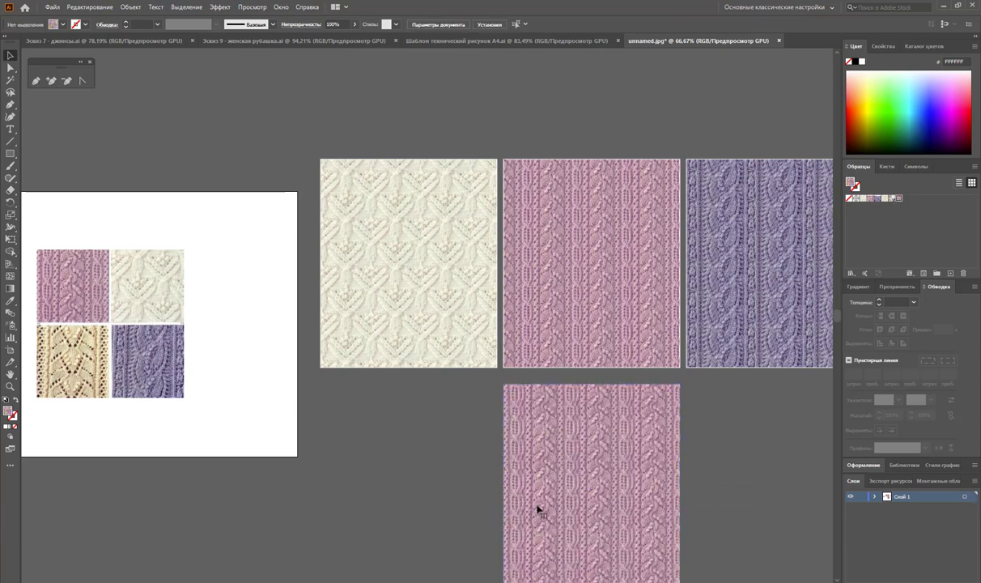
click(560, 490)
key(Delete)
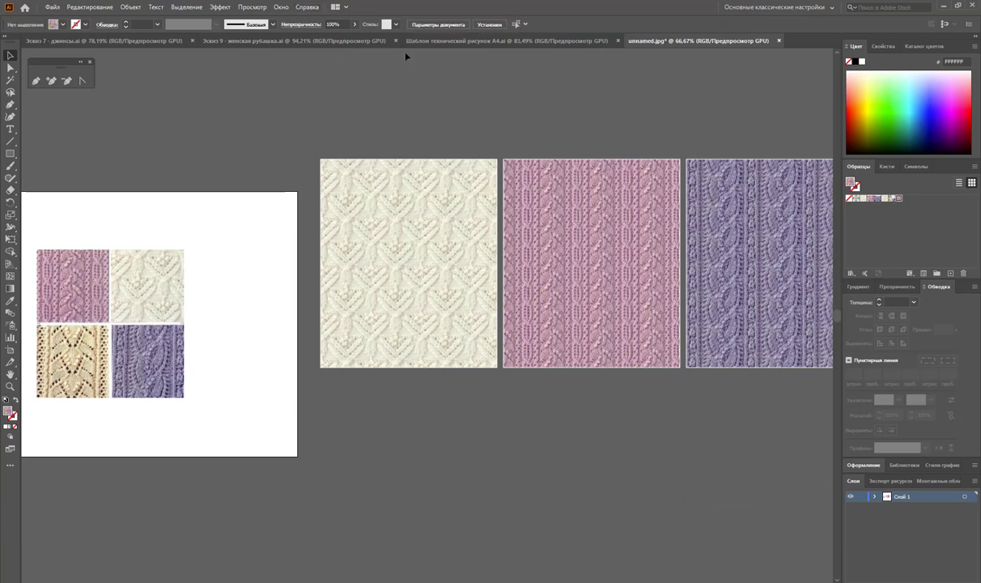
Paste the three knit swatches into the figure template, unlocking its layer, then delete them.
click(703, 248)
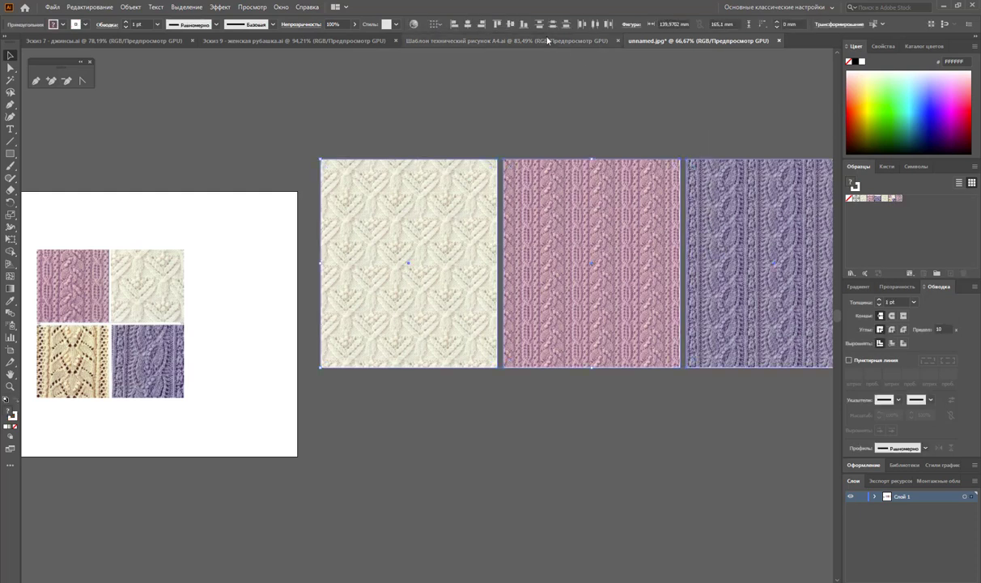
click(518, 41)
drag(650, 179, 650, 177)
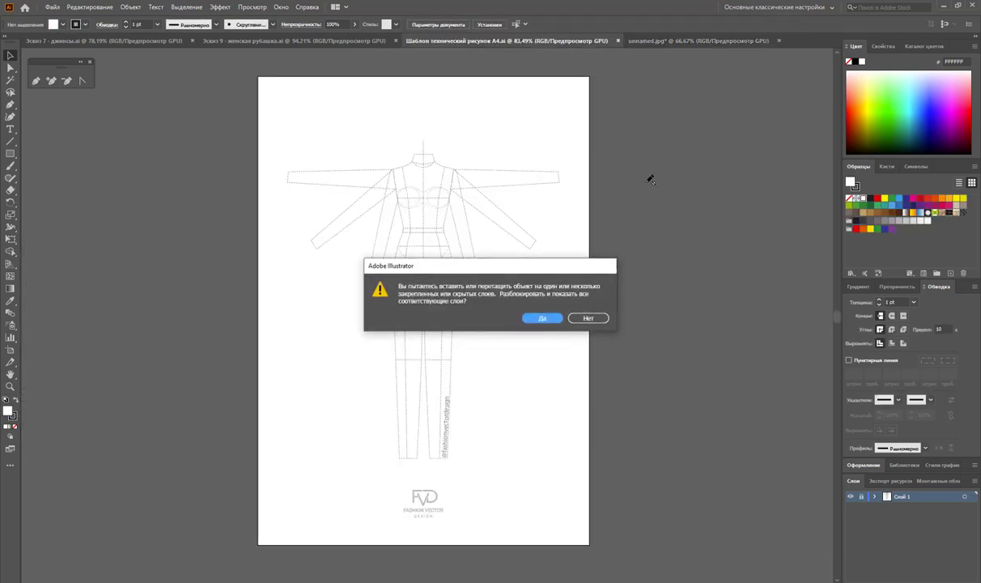
click(539, 318)
key(ctrl+v)
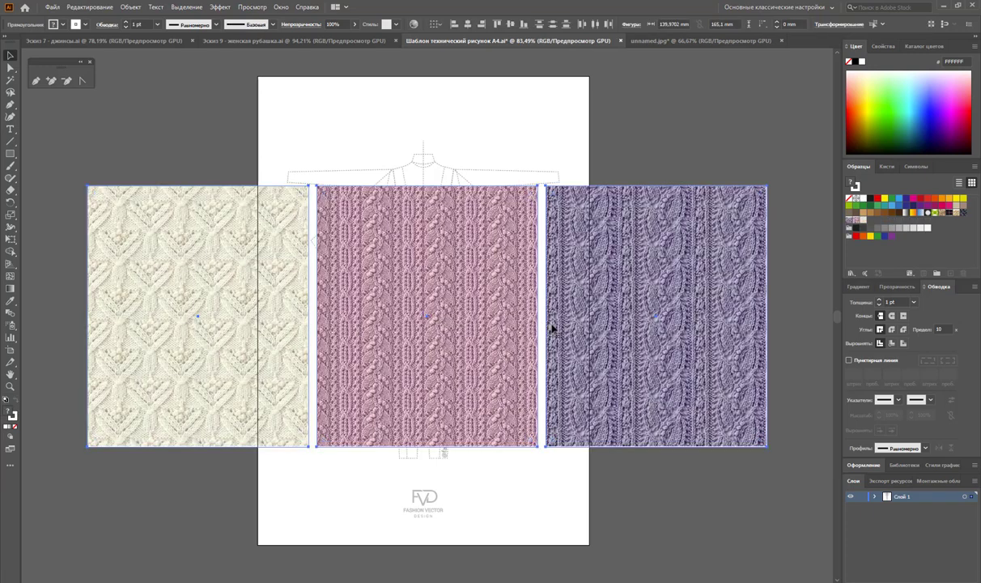
key(Delete)
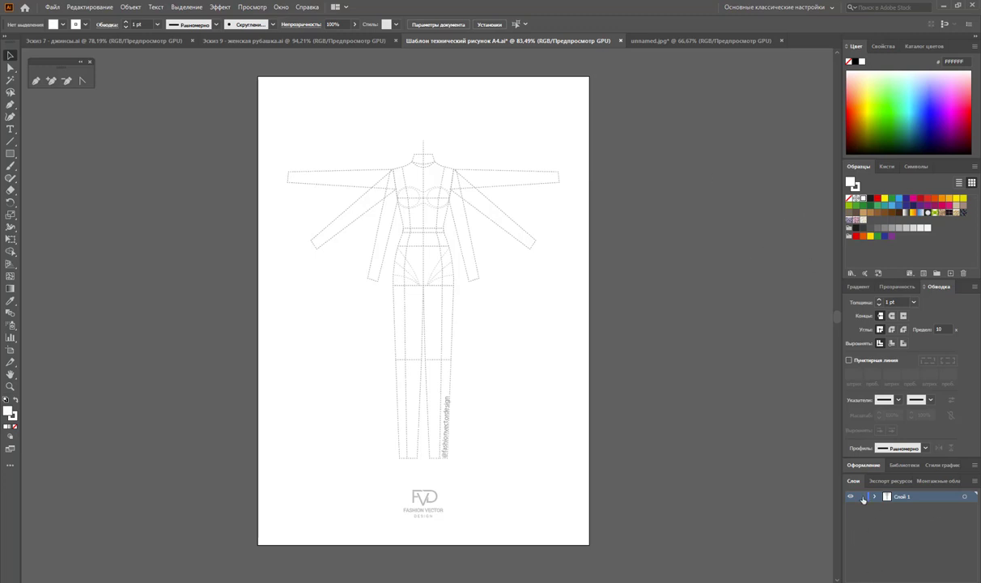
Delete the right and left horizontal sleeves from the figure template.
click(11, 68)
drag(512, 122, 562, 197)
key(Delete)
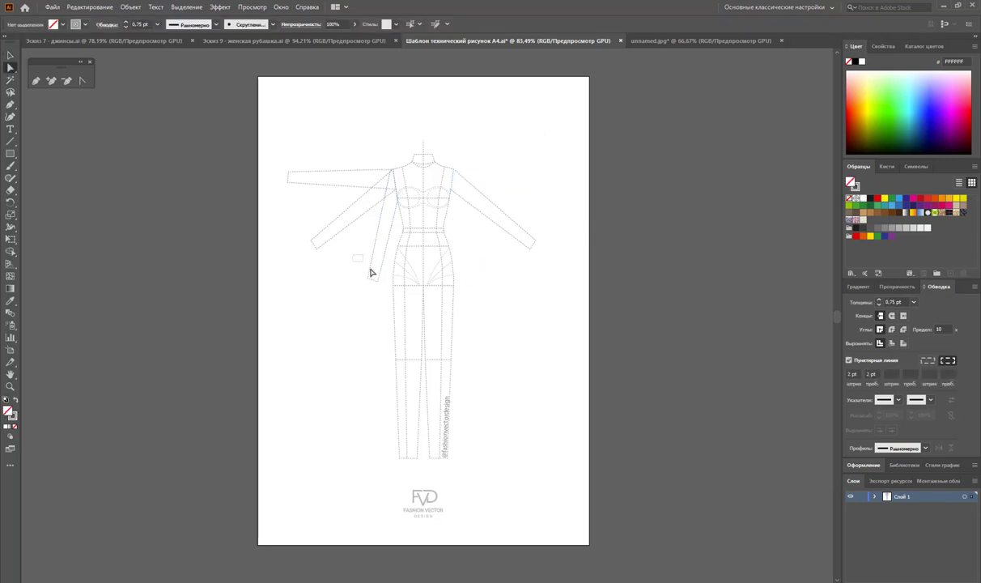
drag(305, 142, 327, 183)
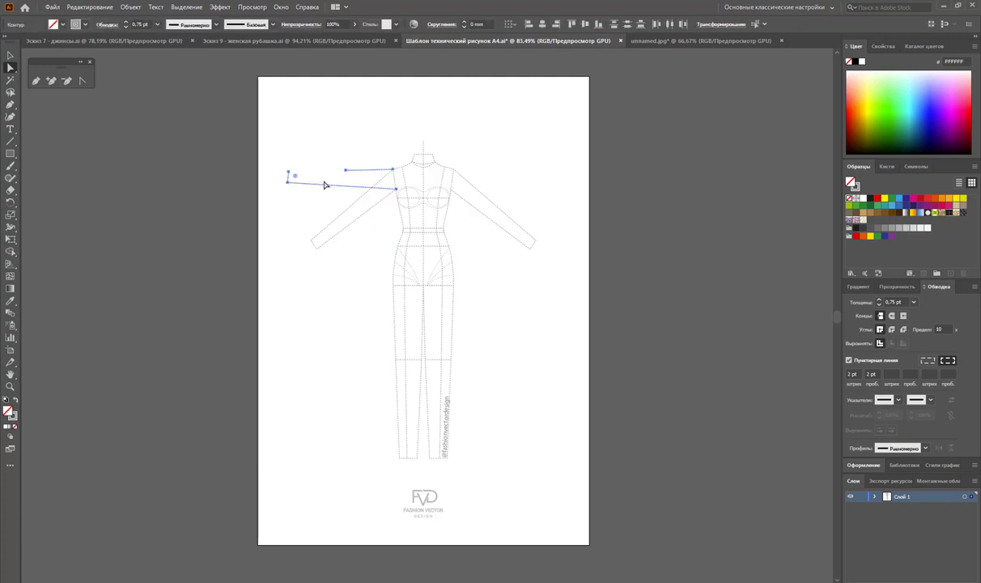
key(Delete)
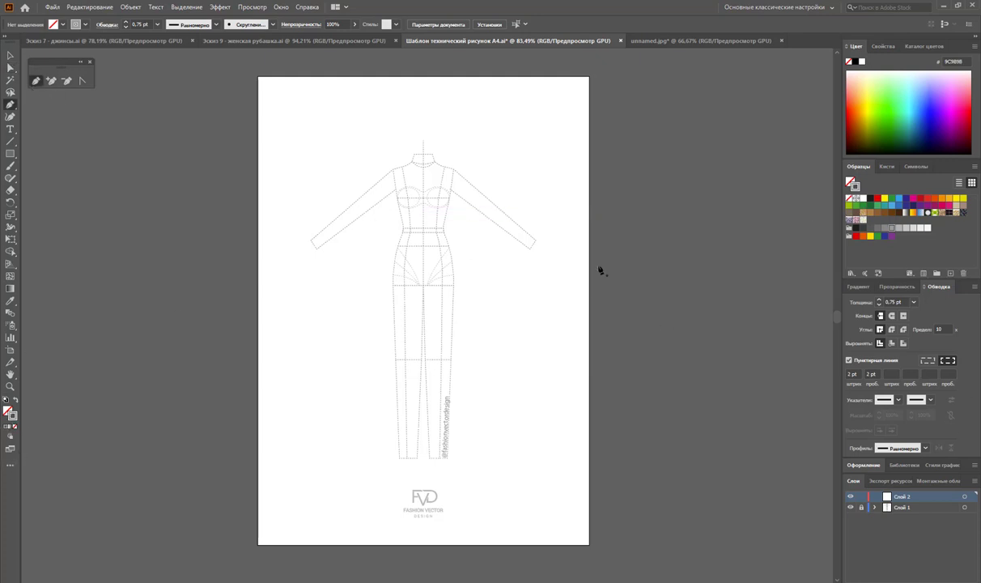
Make the stroke solid with dashes off at 1 pt weight.
click(848, 360)
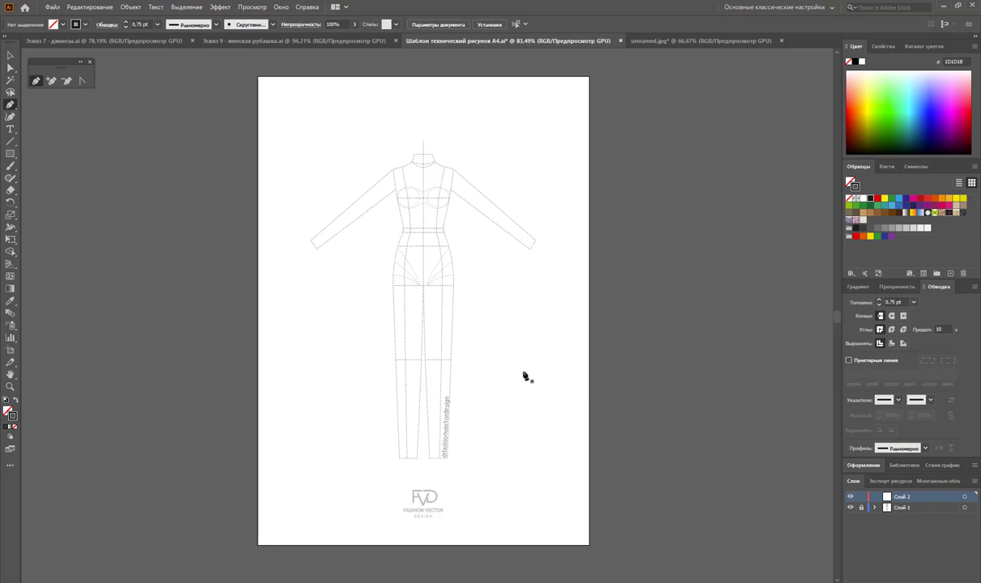
click(913, 302)
click(890, 341)
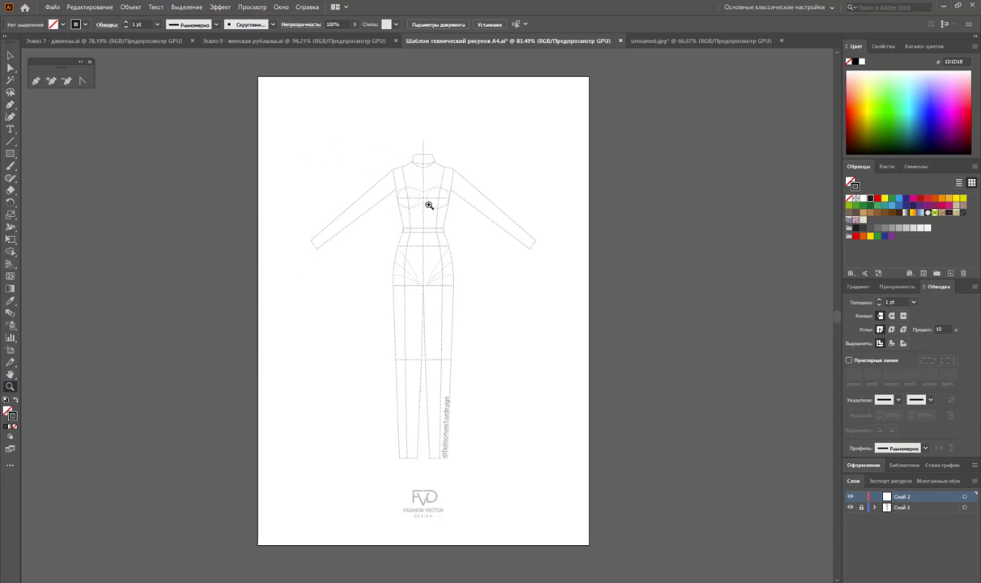
drag(429, 206, 581, 278)
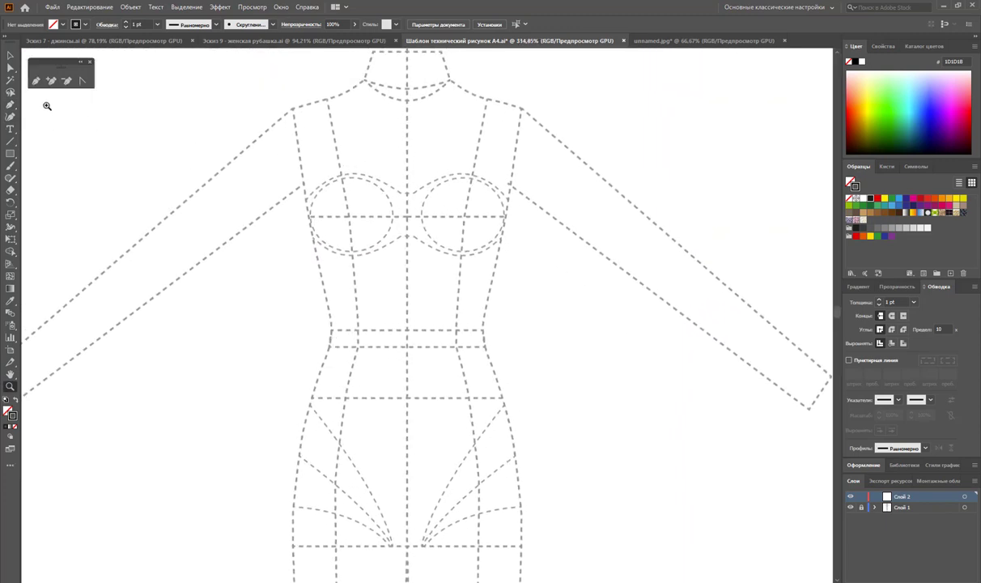
Pen-draw the closed vest half: neckline to centre-front V-point, hem, side seam, shoulder.
click(479, 97)
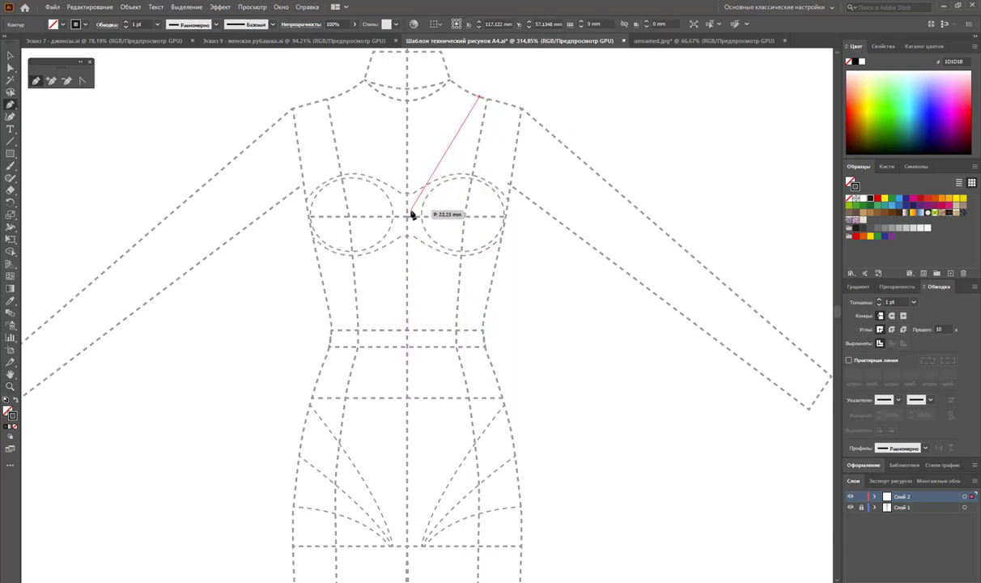
click(407, 262)
scroll(412, 340, down, 2)
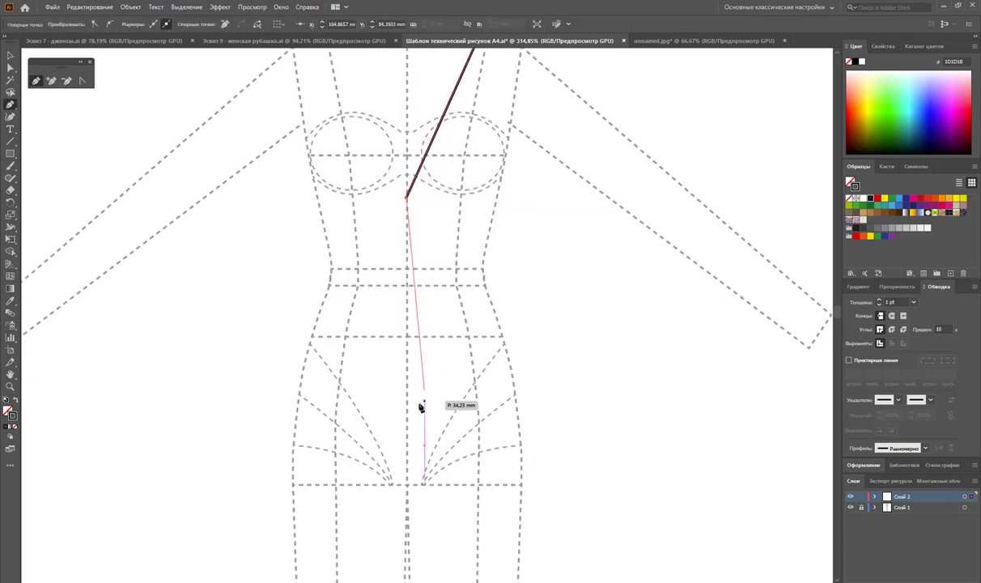
click(407, 444)
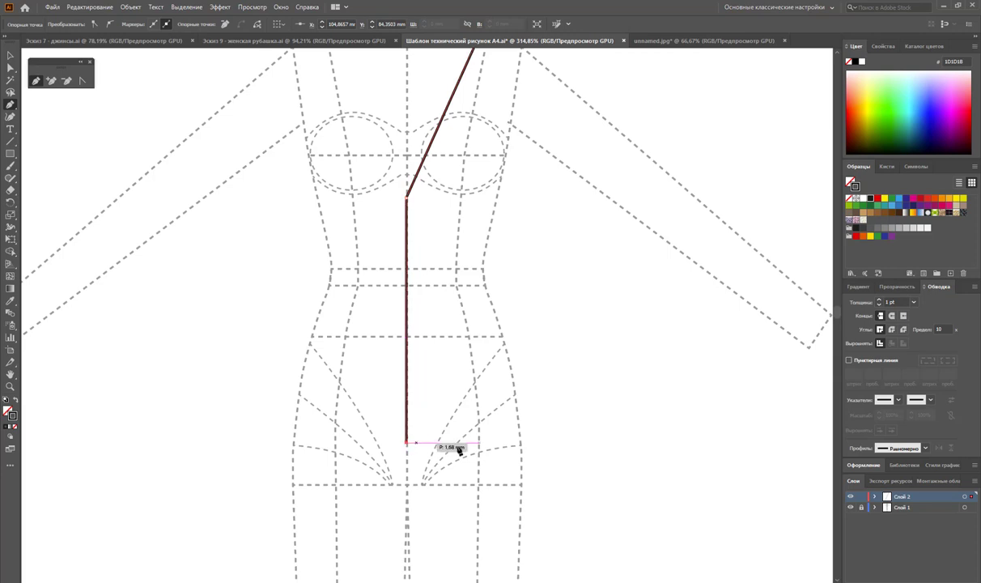
click(529, 444)
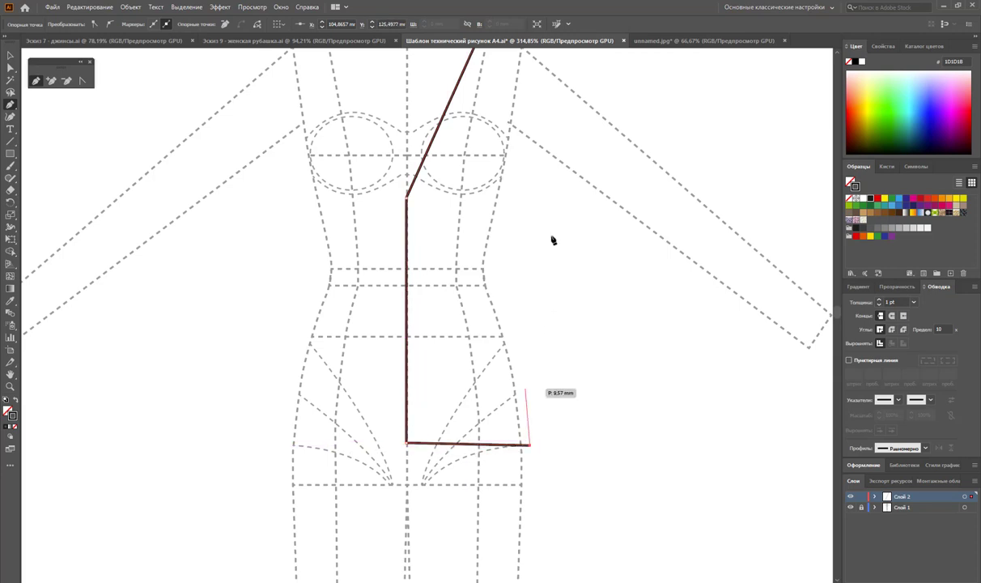
click(527, 135)
scroll(525, 85, up, 2)
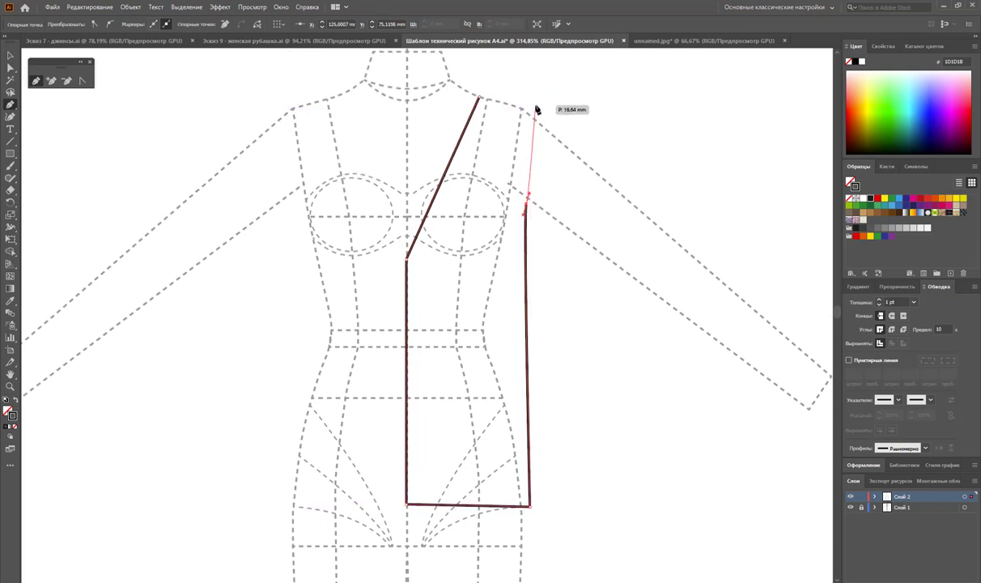
click(535, 103)
click(479, 99)
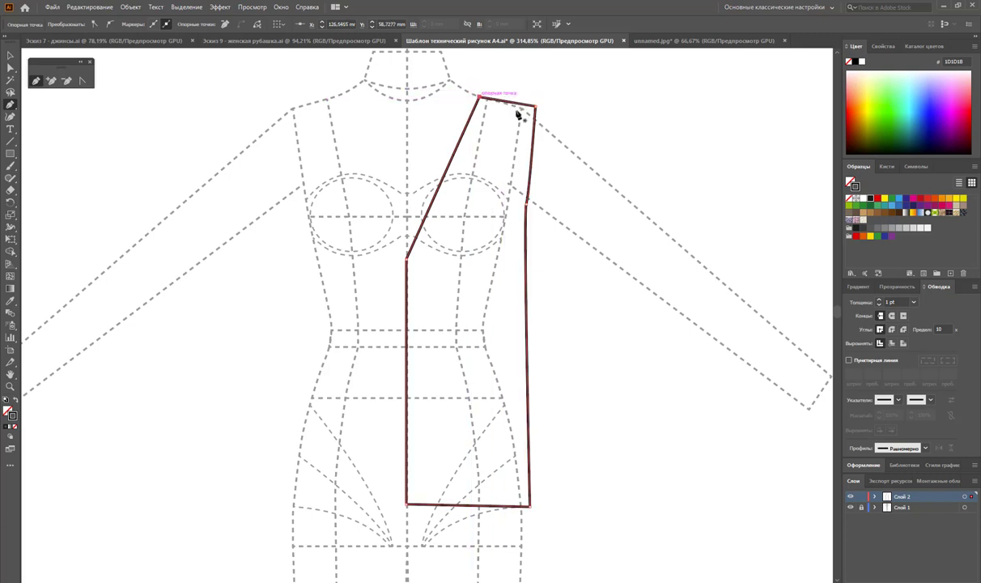
Nudge the vest's outer shoulder corner point slightly down, then deselect.
click(11, 68)
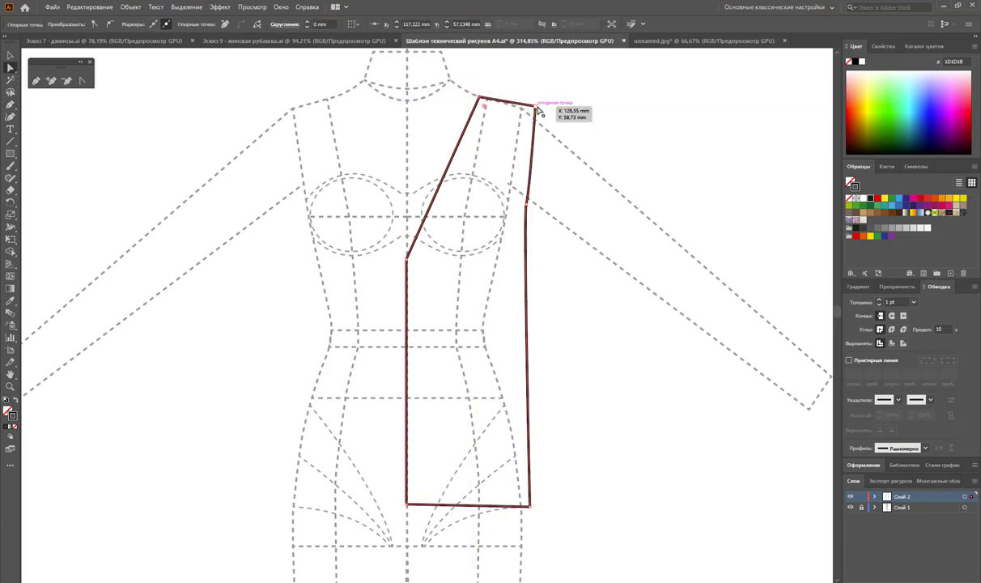
drag(534, 106, 531, 114)
click(564, 125)
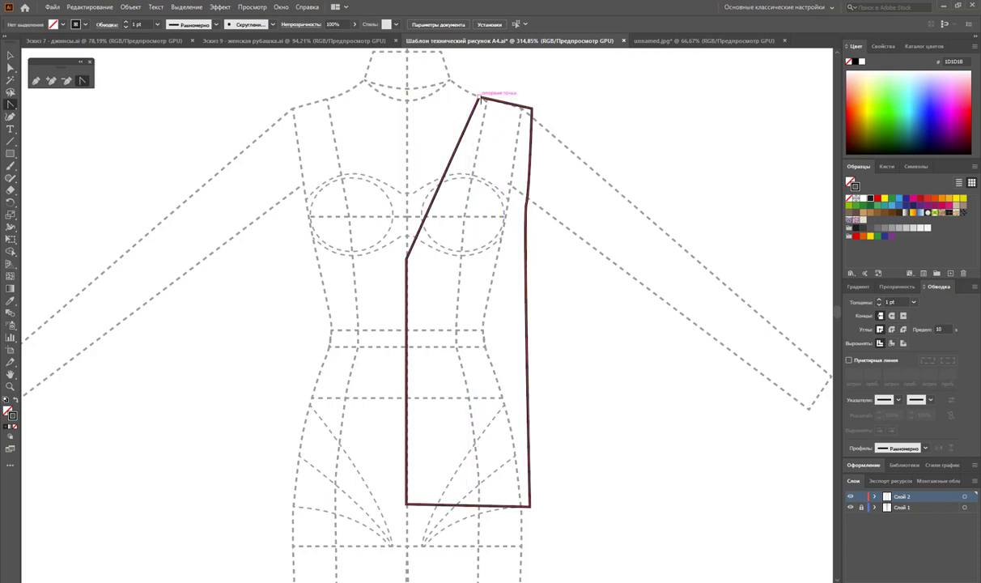
Try curving the neckline-shoulder corner, undo it to keep the sharp corner, and deselect.
mouse_move(480, 98)
mouse_down()
mouse_move(486, 164)
mouse_move(469, 205)
mouse_up()
scroll(469, 205, up, 2)
scroll(469, 205, up, 2)
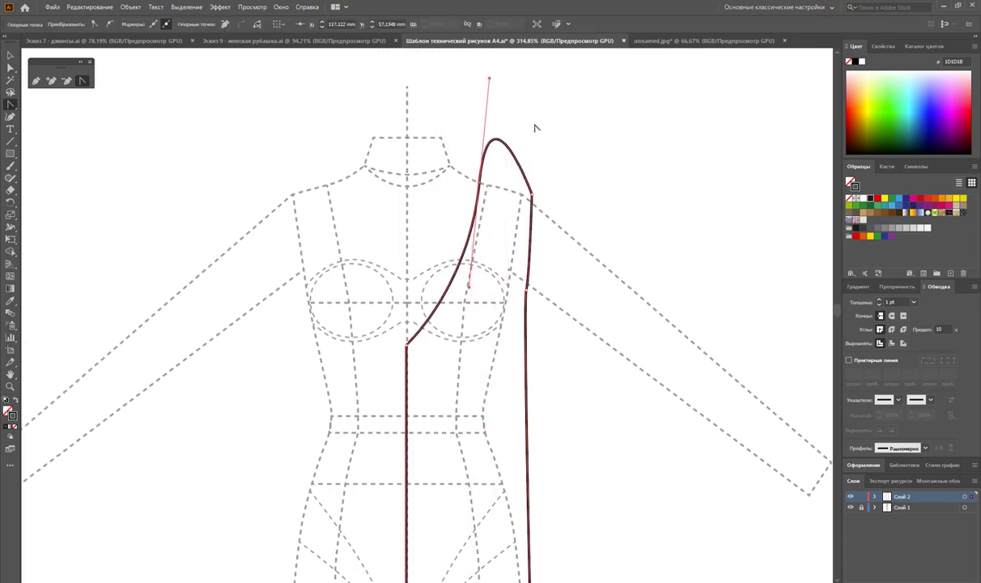
drag(483, 132, 489, 79)
key(ctrl+z)
key(ctrl+z)
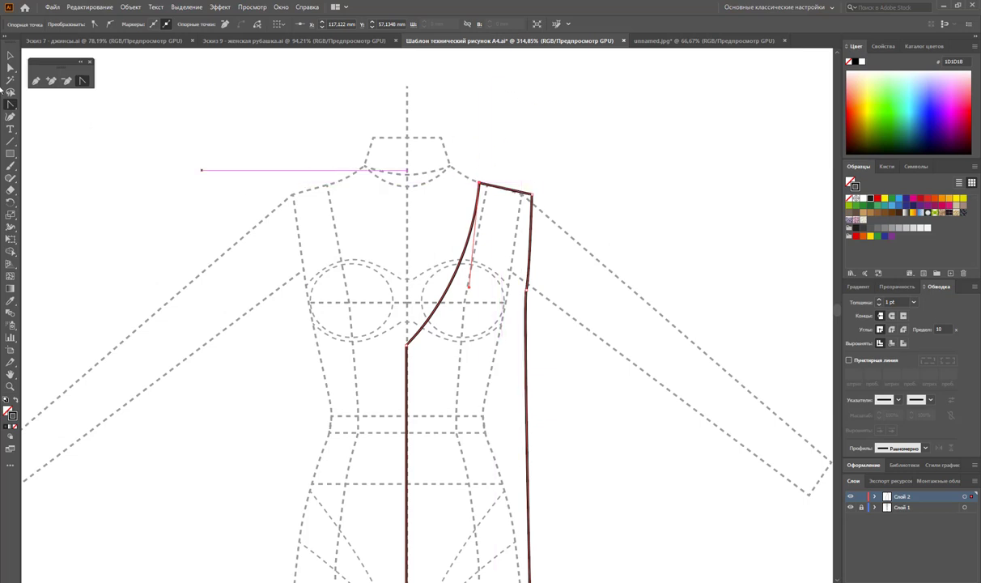
key(v)
click(249, 241)
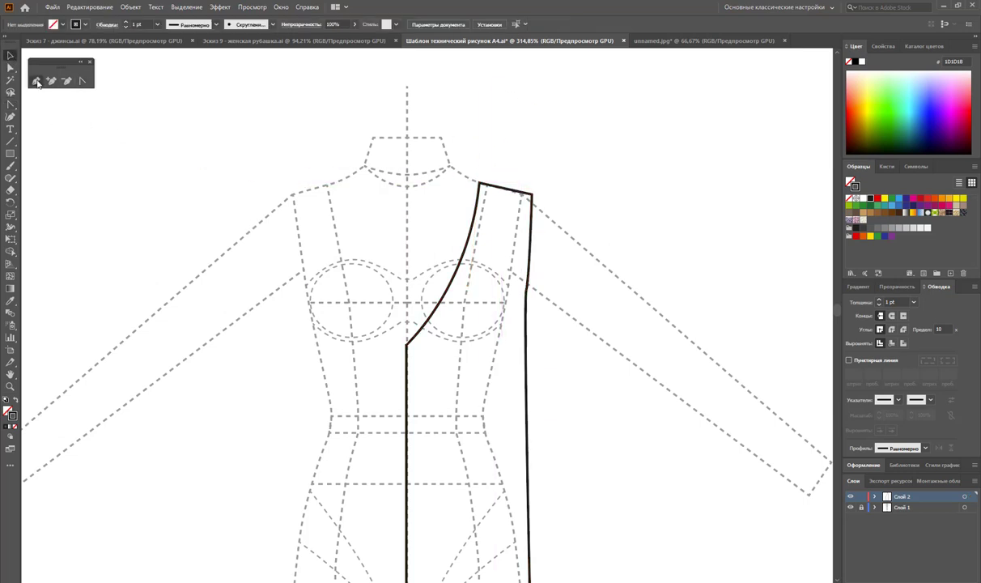
Pen-draw the closed neckline band from the neck edge down to the waist and up to the shoulder.
click(479, 185)
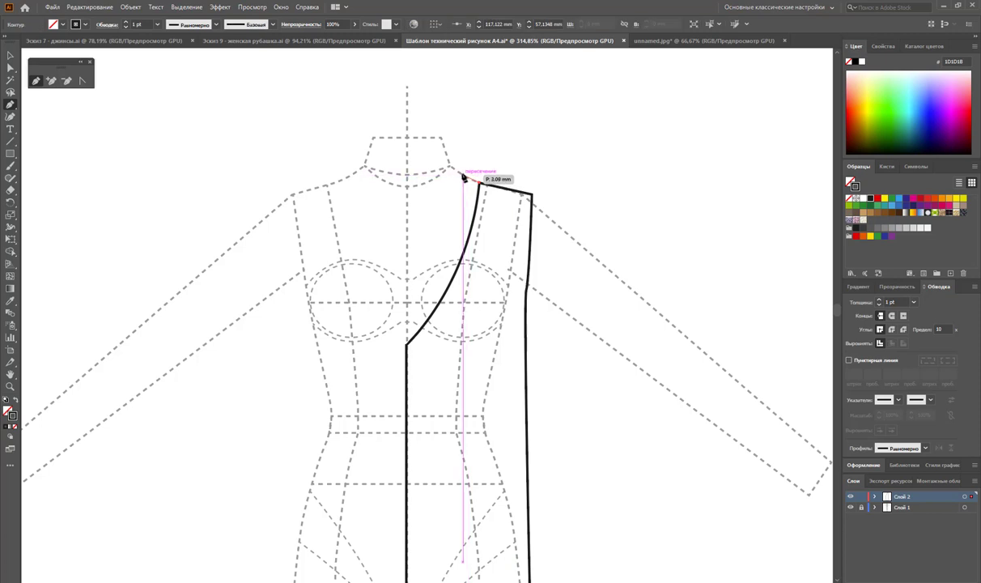
click(459, 172)
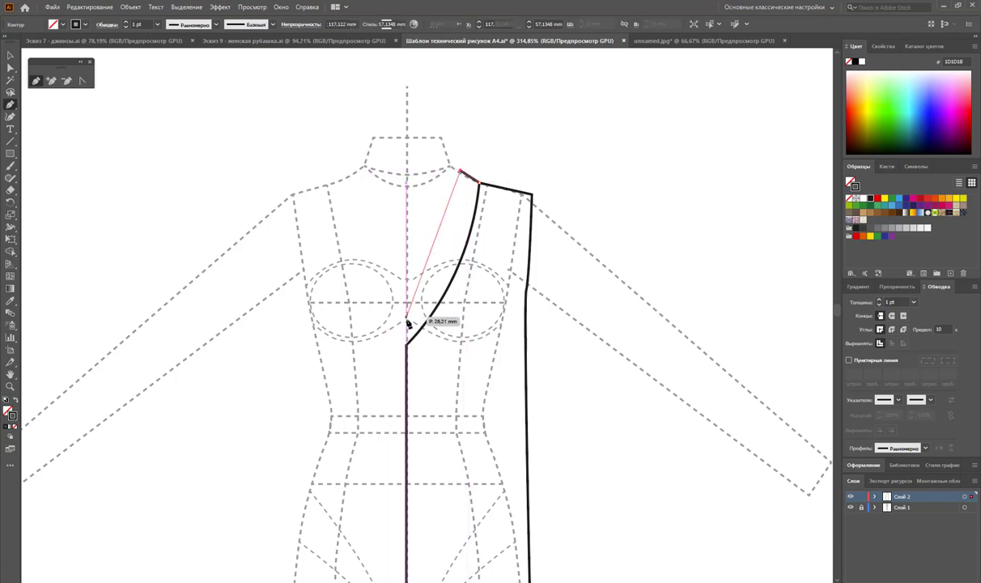
key(ctrl)
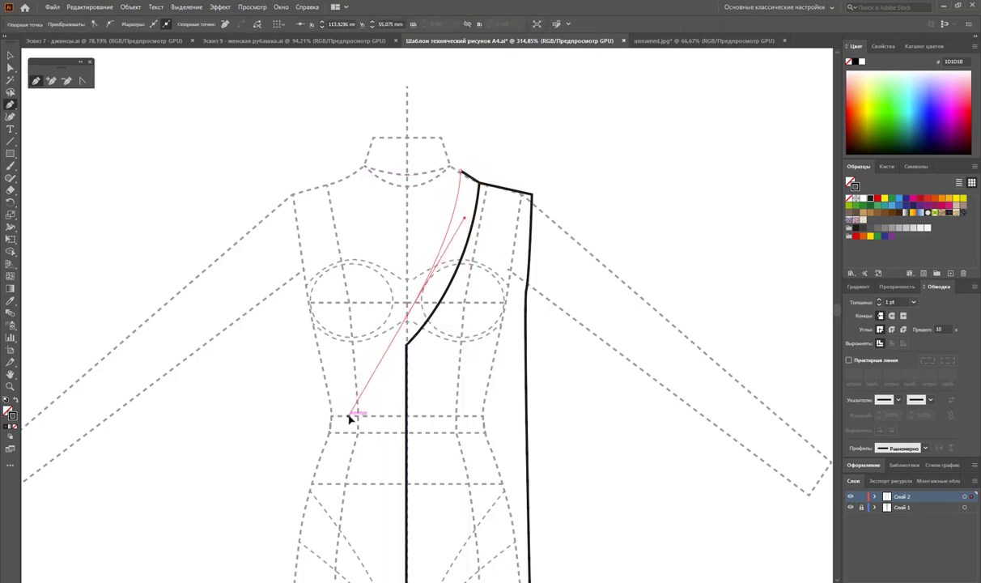
drag(357, 413, 350, 411)
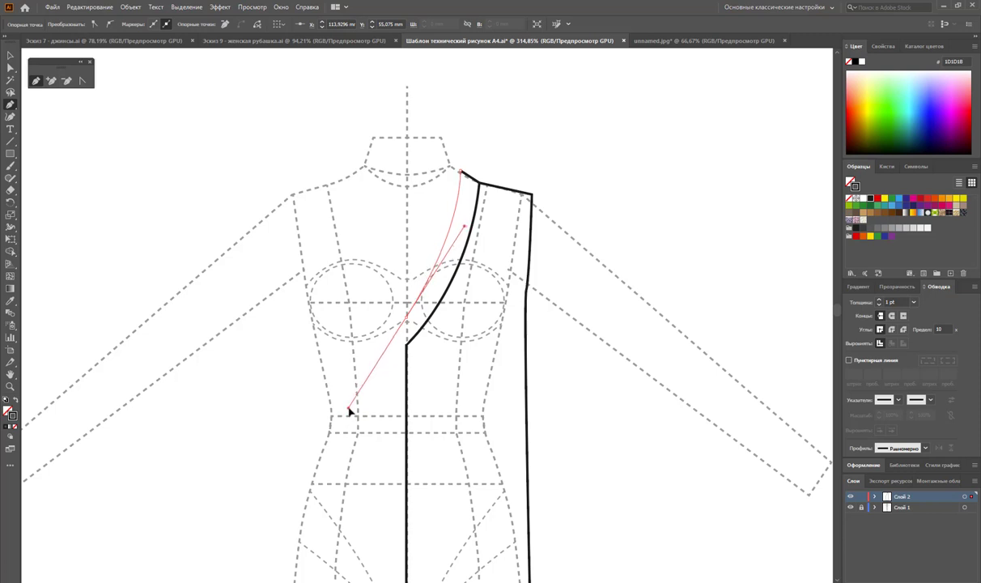
click(405, 420)
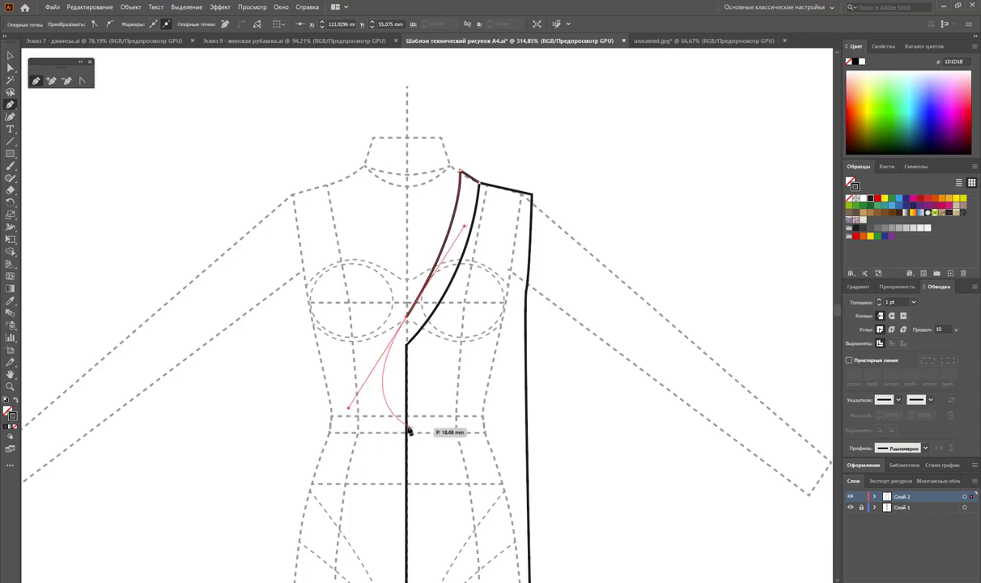
click(530, 170)
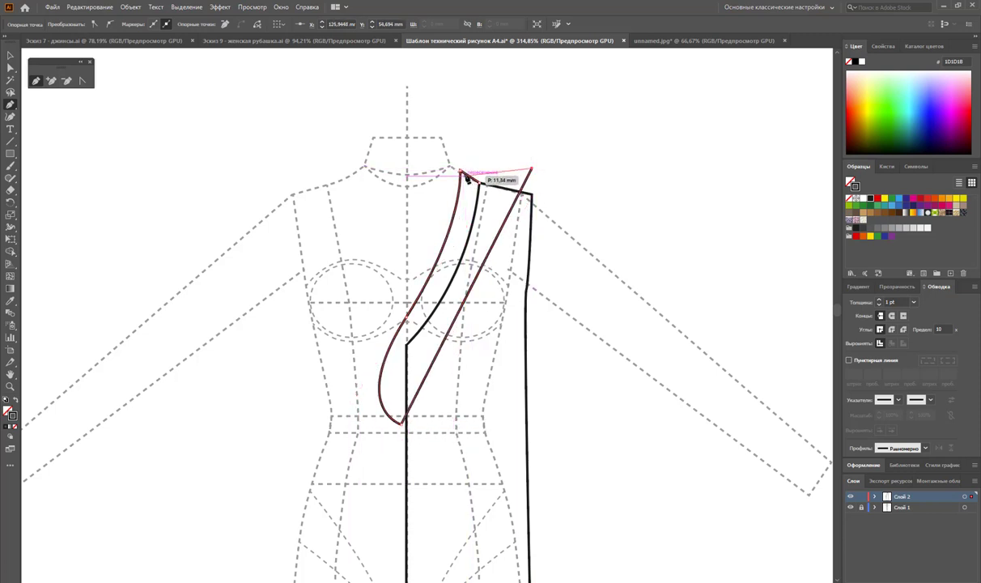
click(479, 182)
click(461, 173)
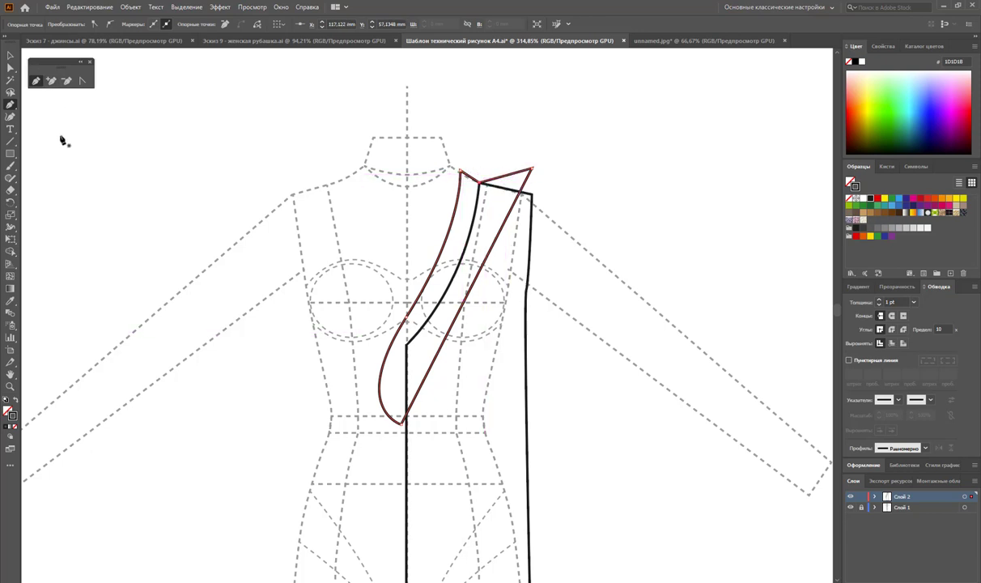
Snap the band's bottom point onto the centre-front line after undoing an edge reshape.
click(405, 322)
mouse_move(416, 354)
mouse_down()
mouse_move(346, 354)
mouse_move(342, 409)
mouse_up()
key(ctrl+z)
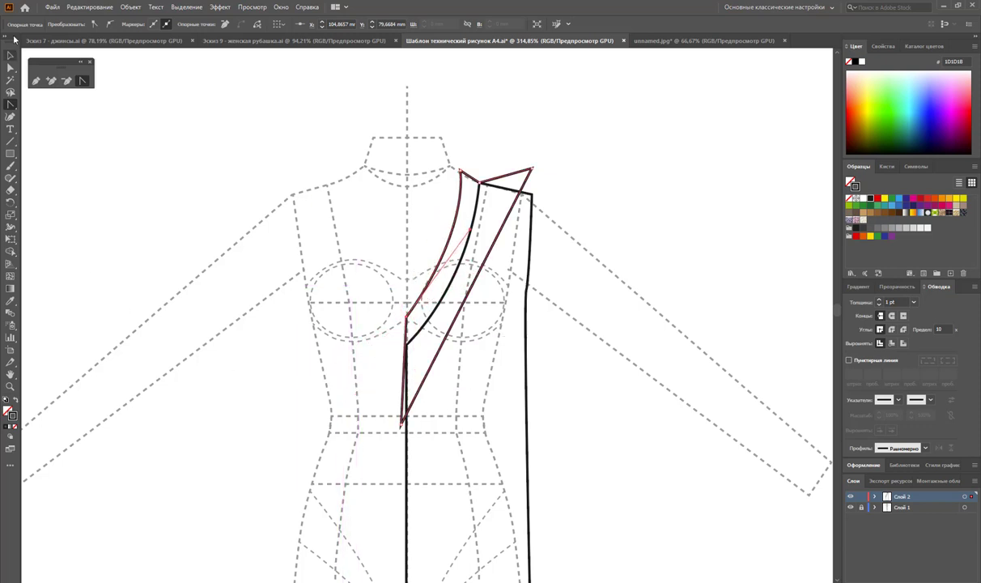
click(11, 68)
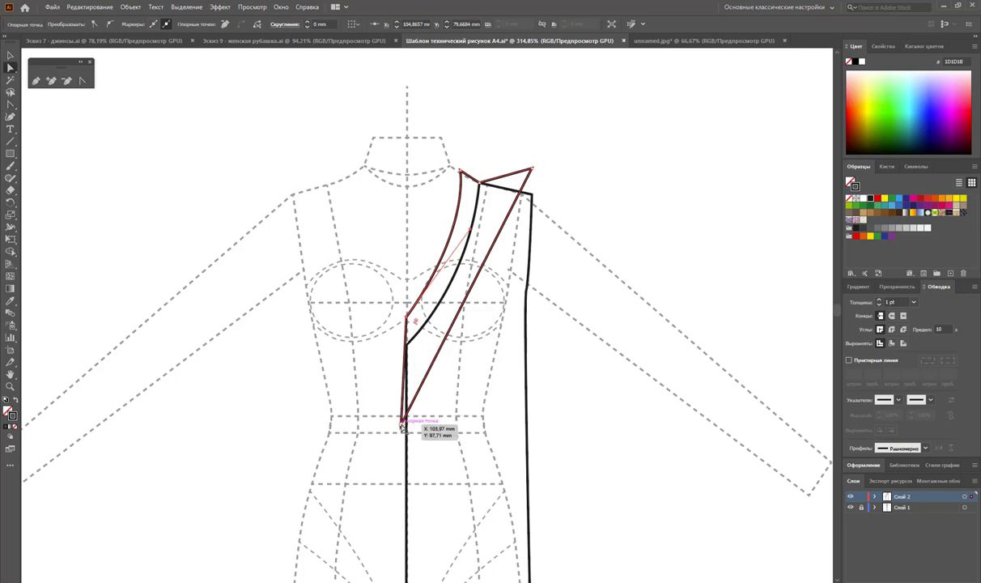
drag(401, 419, 407, 421)
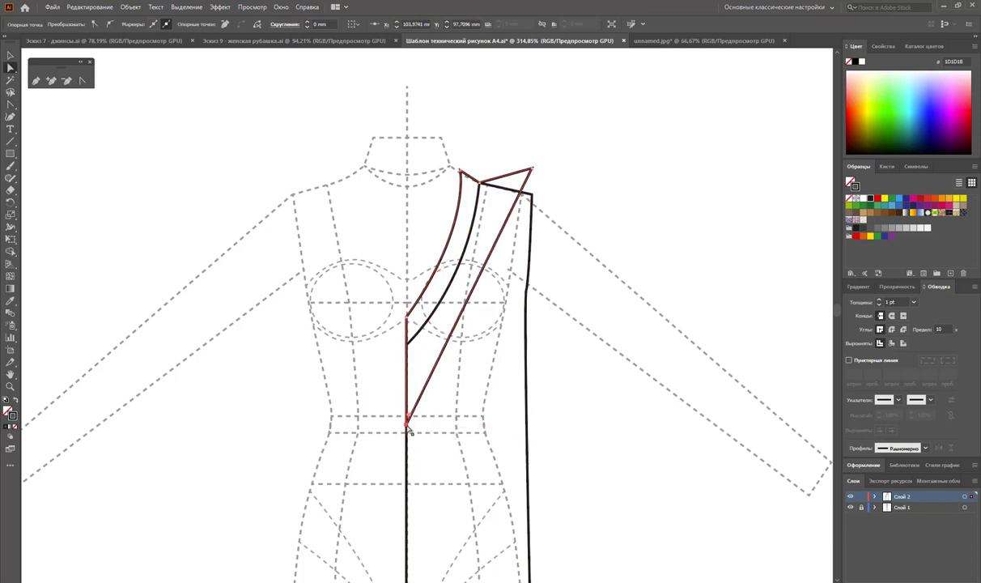
click(10, 59)
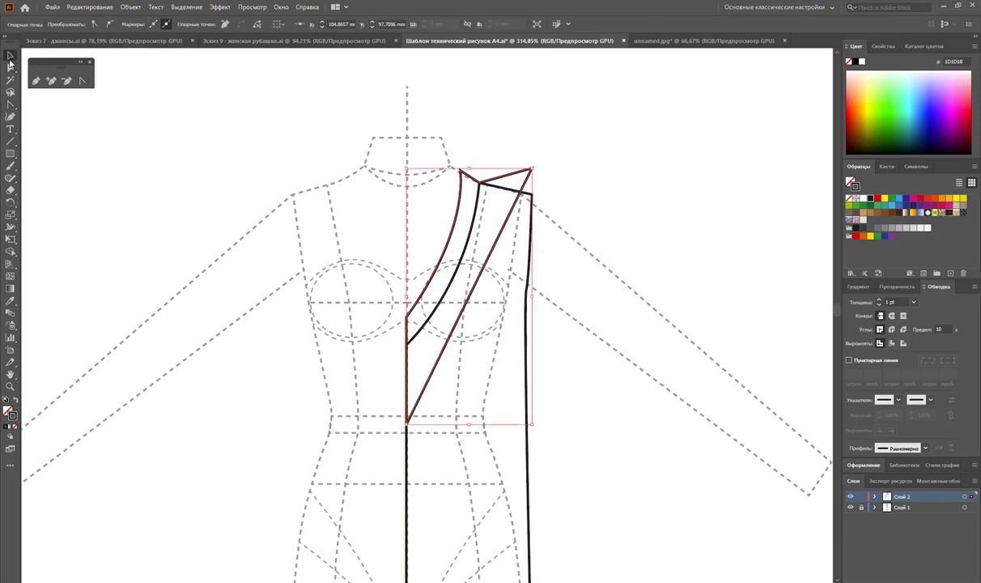
click(618, 210)
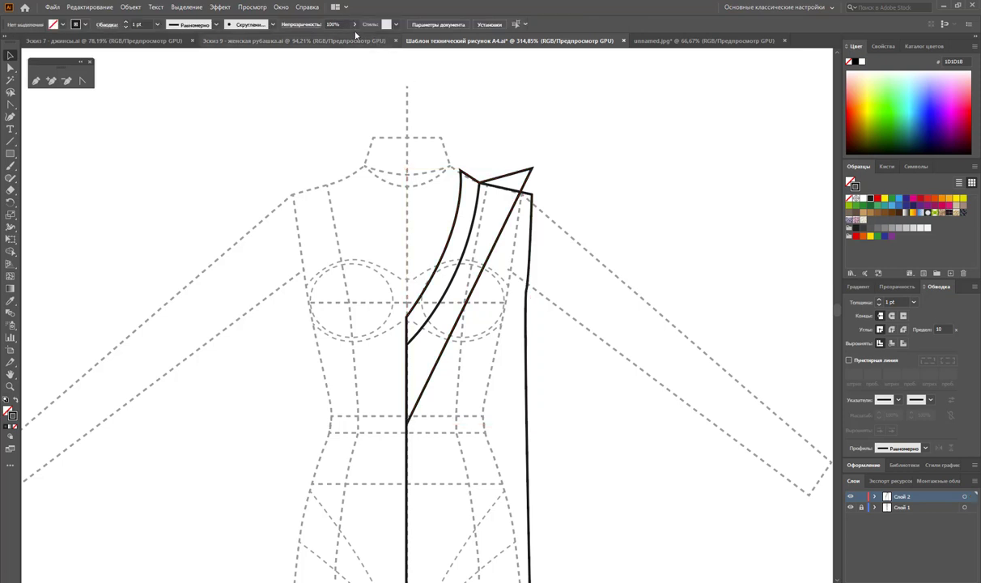
Show the Pathfinder panel and place an ungrouped copy of the lapel pieces to the right.
click(281, 6)
click(380, 252)
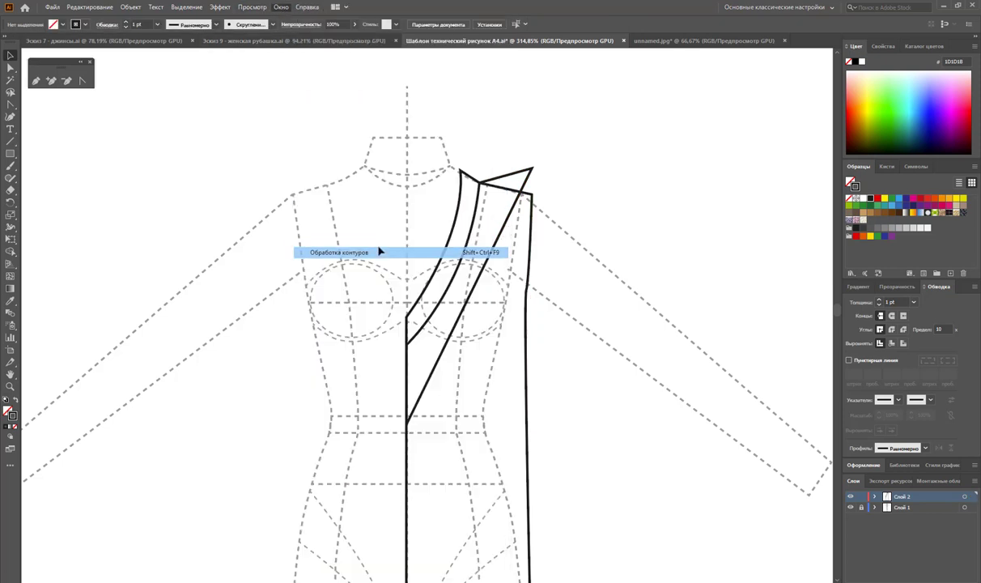
mouse_move(614, 213)
mouse_down()
mouse_move(416, 291)
mouse_move(609, 271)
mouse_up()
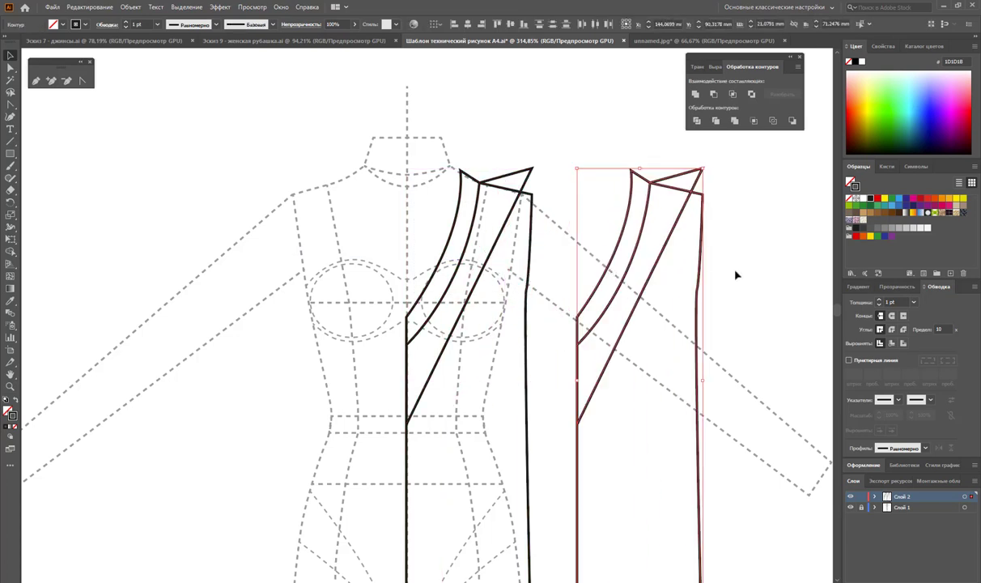
right_click(678, 224)
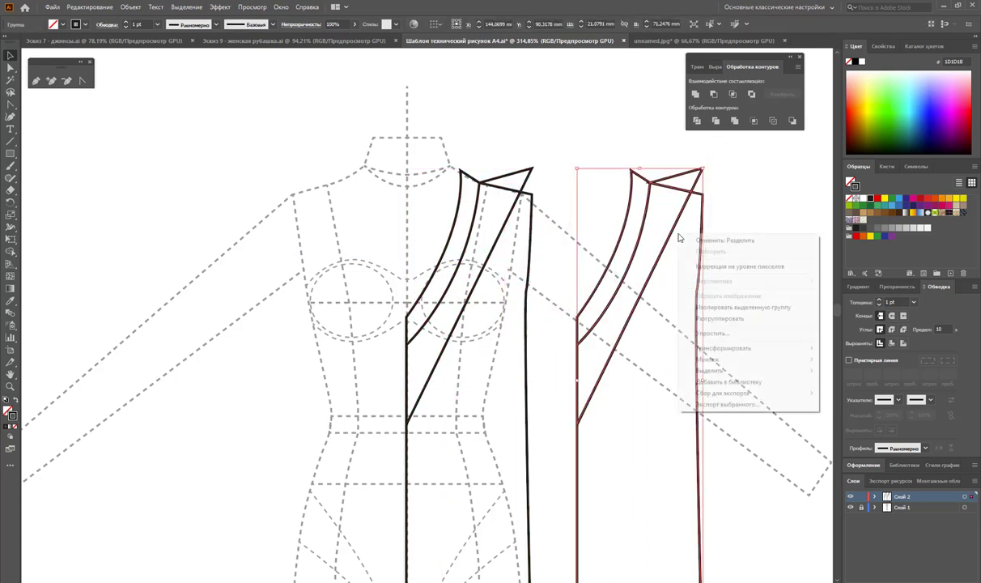
click(724, 318)
click(511, 170)
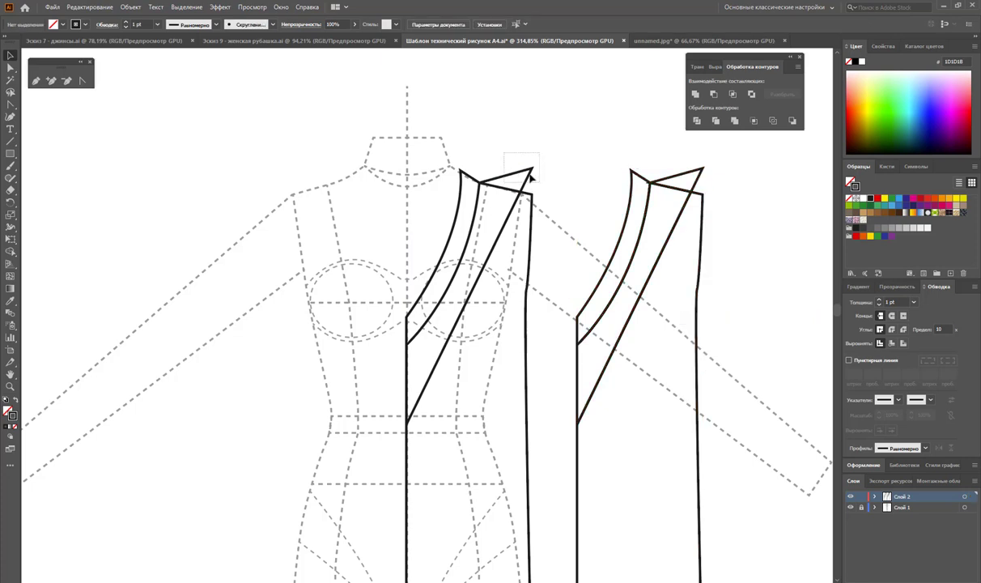
Delete the outer lapel path, move a copied neckline stroke back, and delete the leftover copy.
drag(531, 176, 535, 191)
key(Delete)
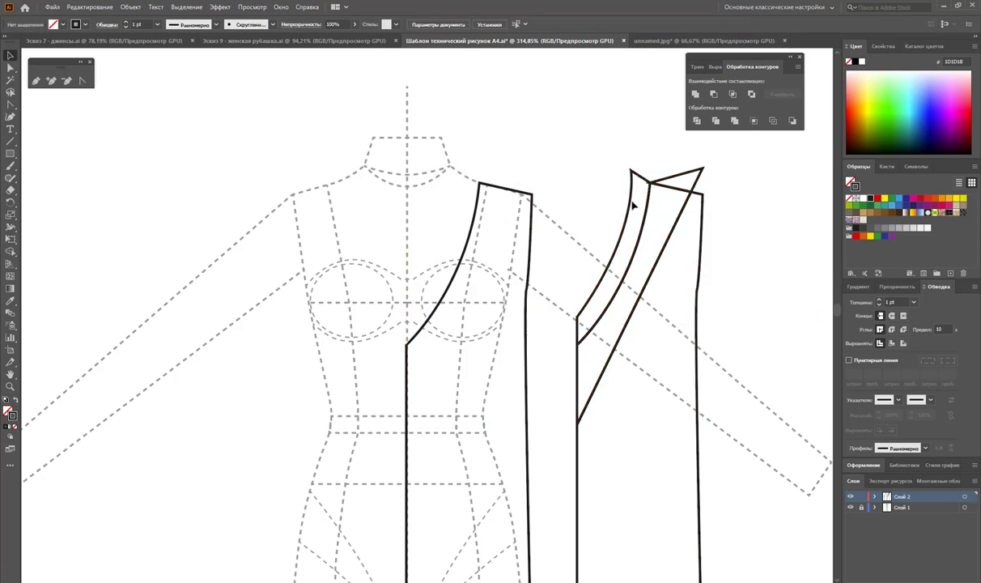
drag(631, 203, 460, 204)
drag(675, 273, 712, 317)
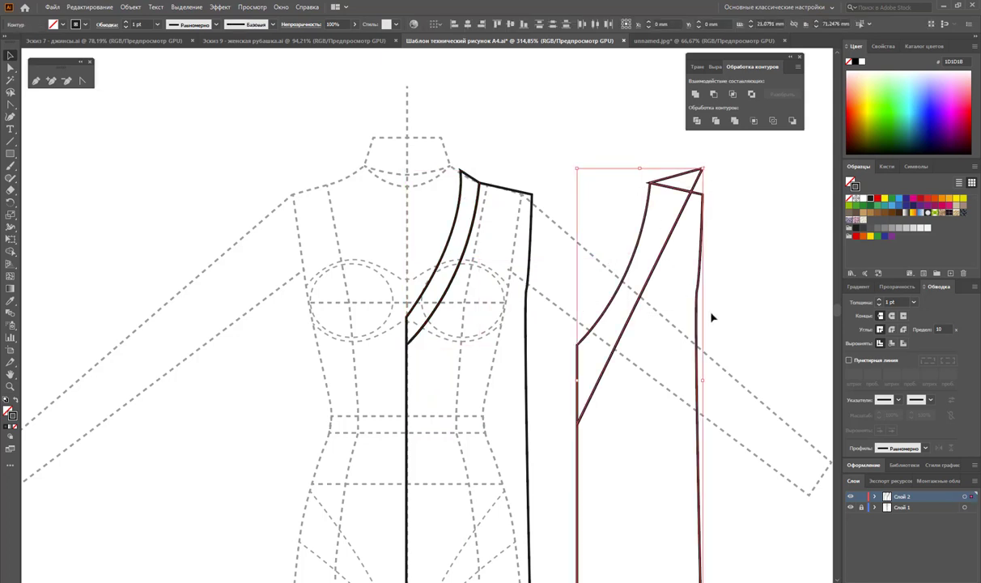
key(Delete)
Pencil-trace a closed neckline edge, then place a duplicate of the neckline pieces to the right.
click(34, 82)
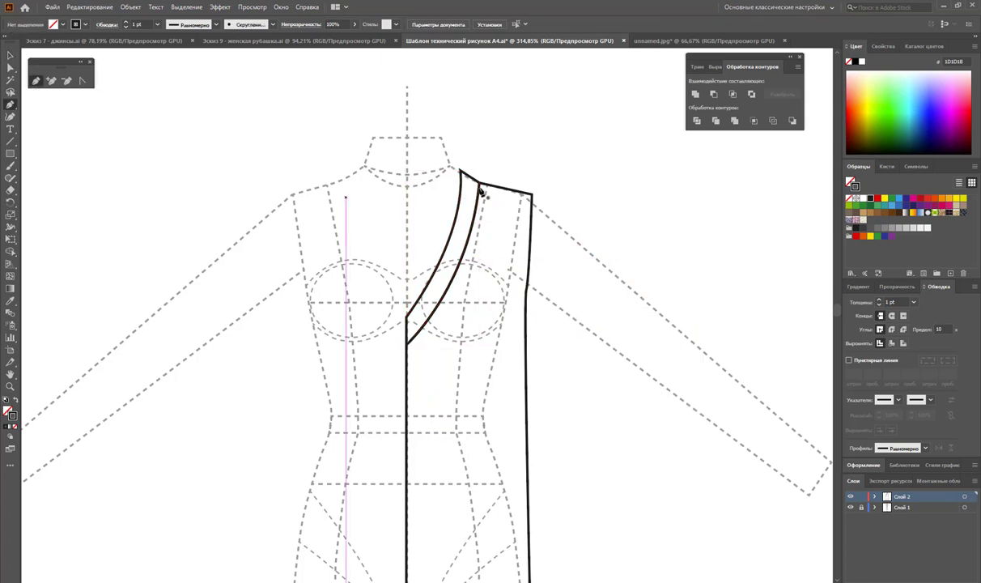
mouse_move(460, 173)
mouse_down()
mouse_move(406, 174)
mouse_move(408, 321)
mouse_move(476, 185)
mouse_up()
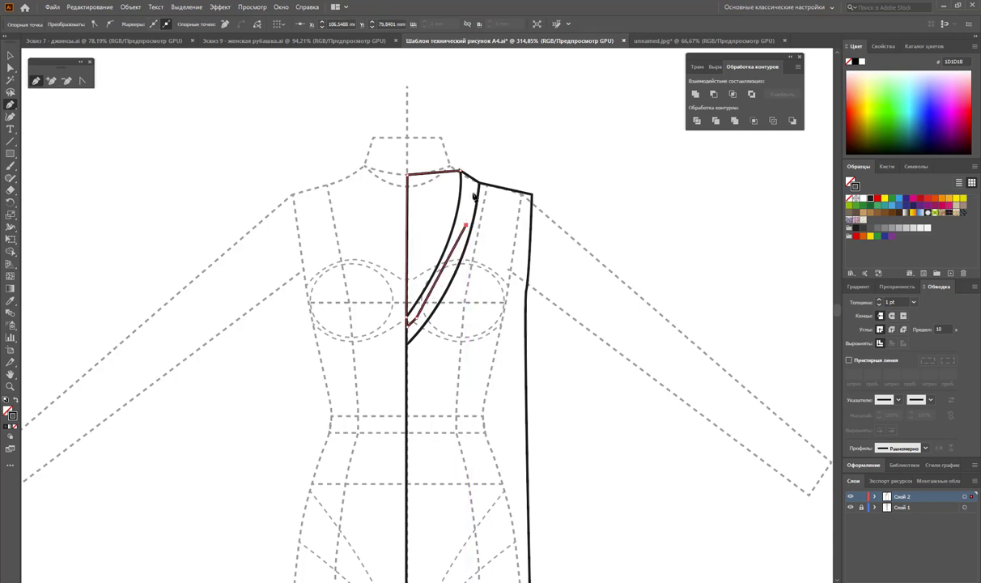
drag(476, 185, 461, 171)
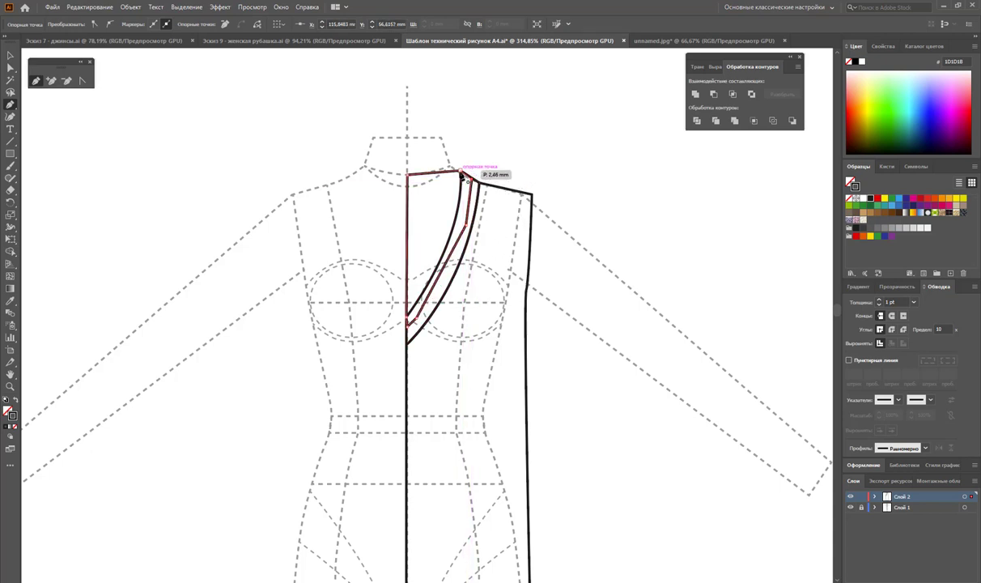
click(11, 56)
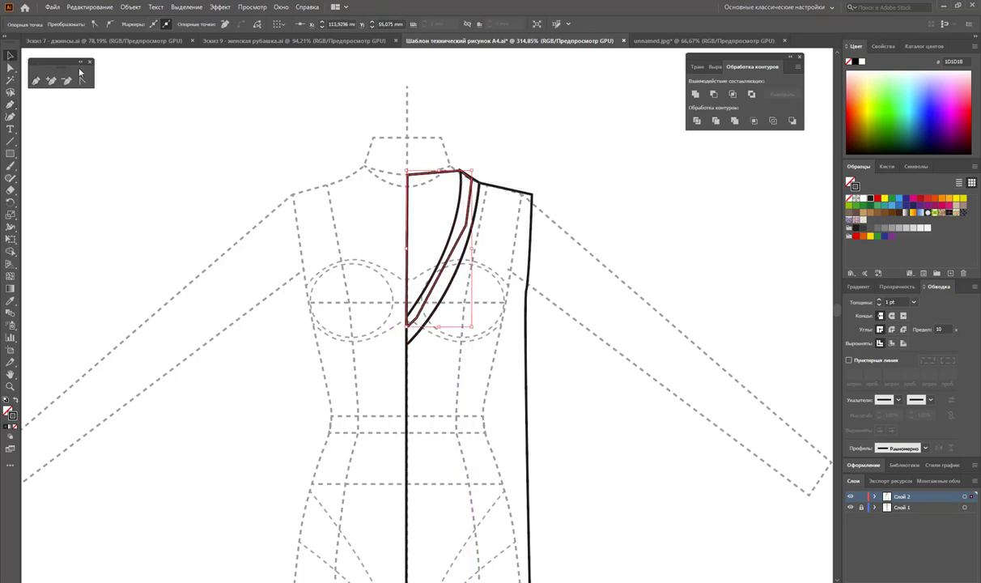
drag(389, 129, 480, 197)
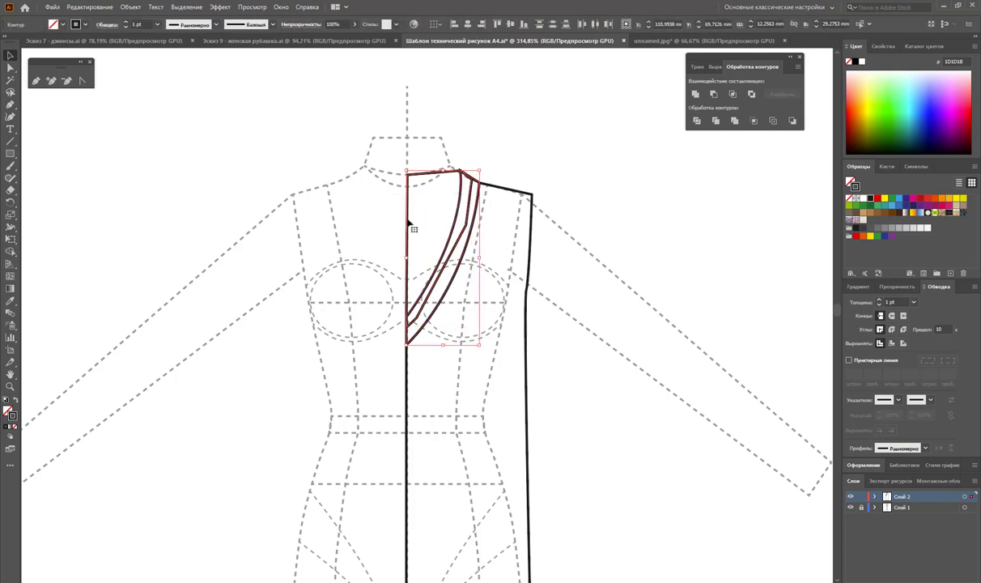
drag(409, 218, 642, 263)
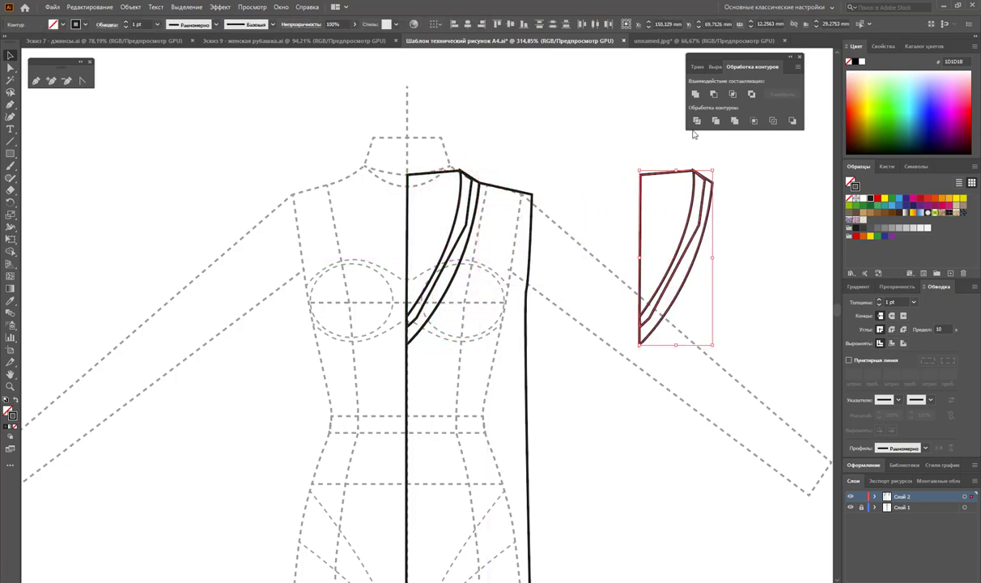
Replace the old neckline piece with the ungrouped copy and delete the leftover band copy.
right_click(657, 197)
click(729, 278)
click(430, 231)
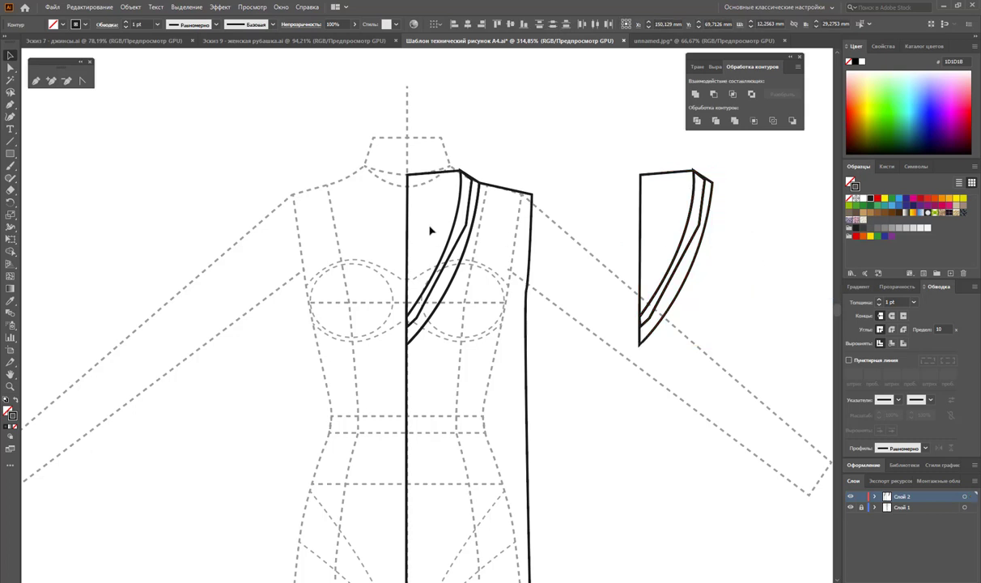
click(447, 171)
key(Delete)
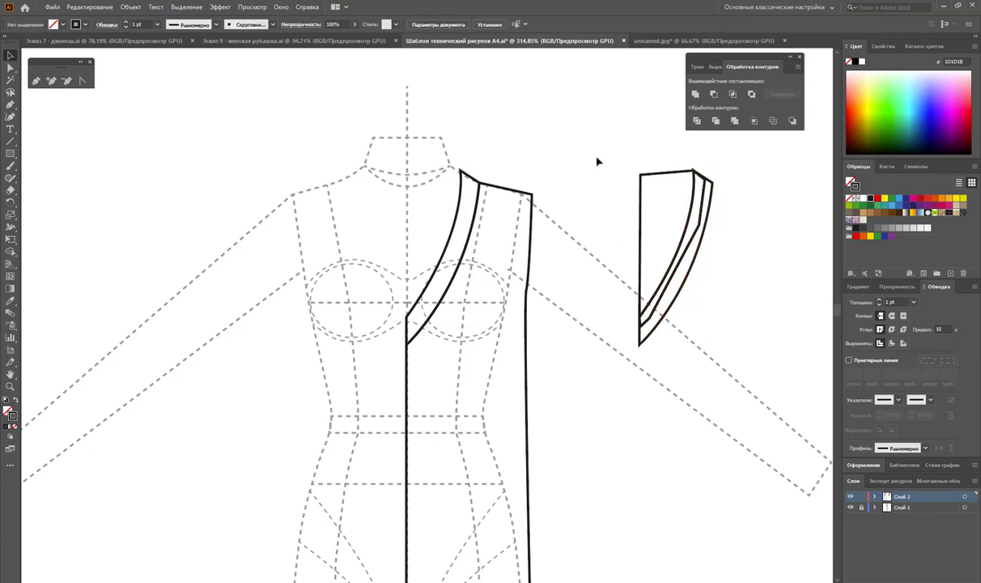
drag(642, 173, 438, 173)
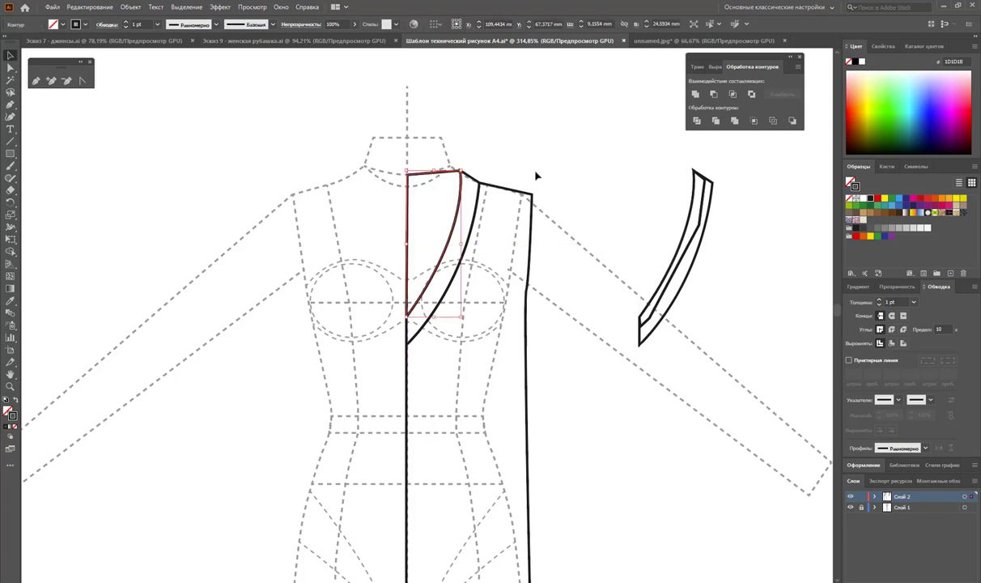
click(690, 244)
key(Delete)
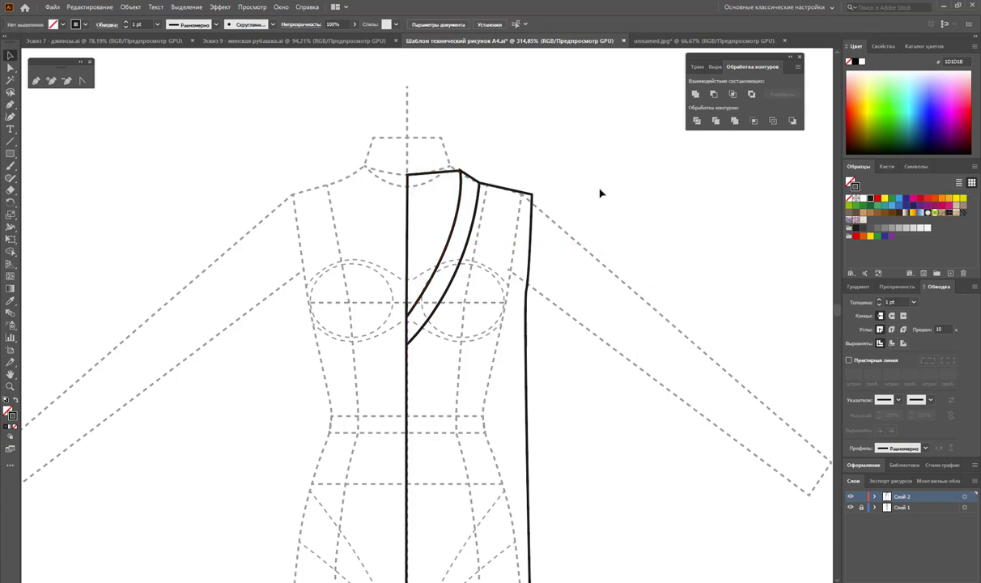
Pen-draw a narrow closed band across the neck top from centre front to the band corner.
click(405, 193)
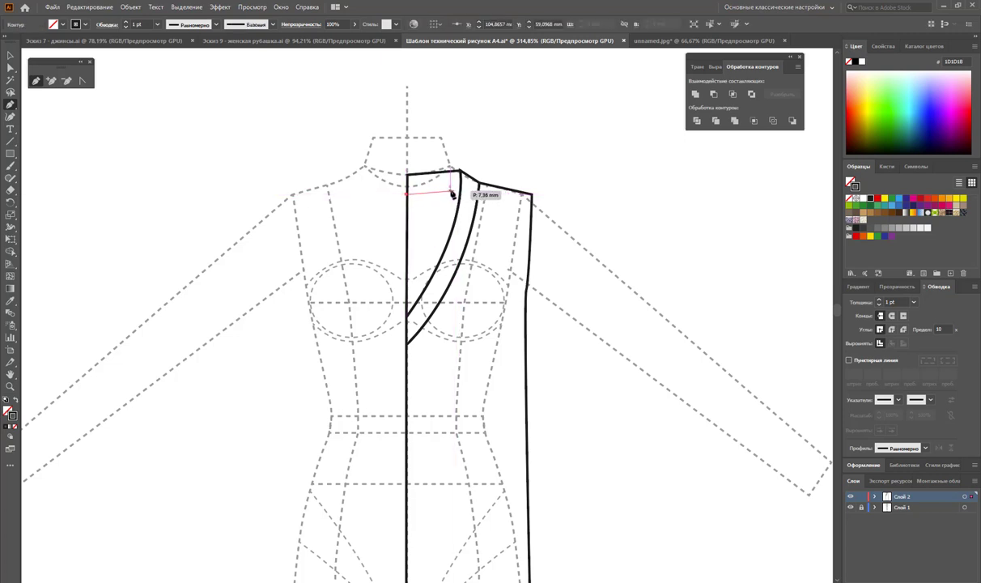
click(405, 187)
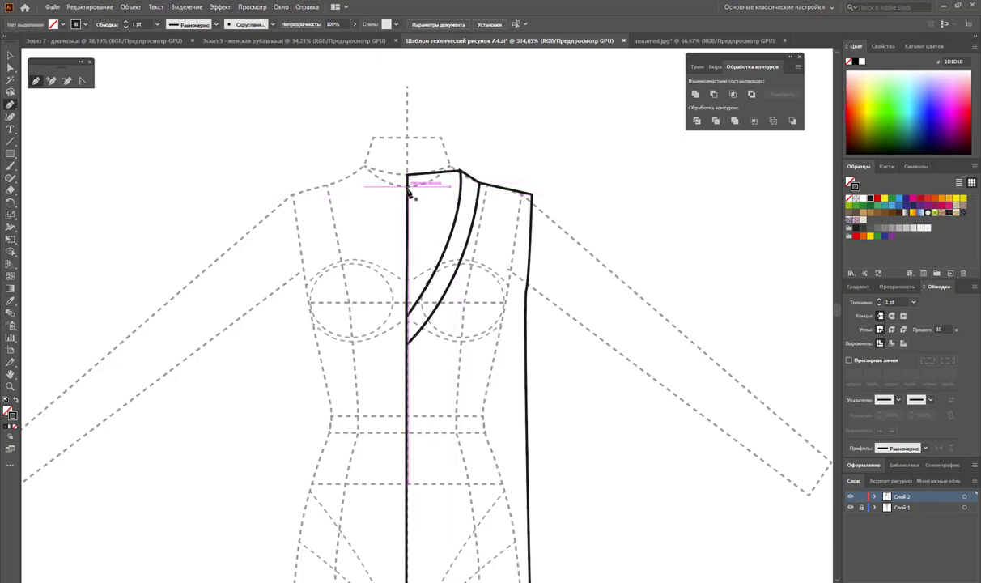
click(459, 183)
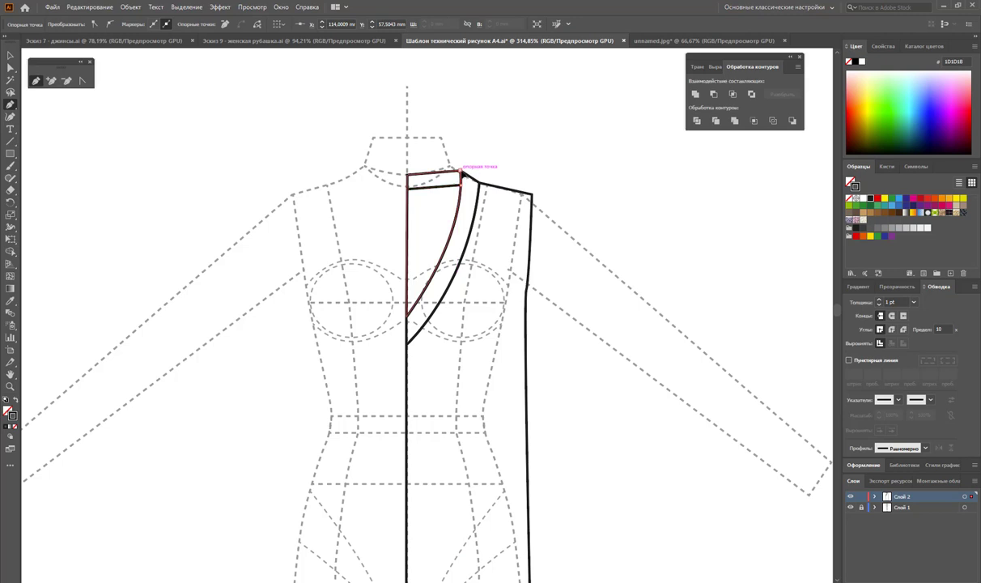
click(462, 172)
click(405, 172)
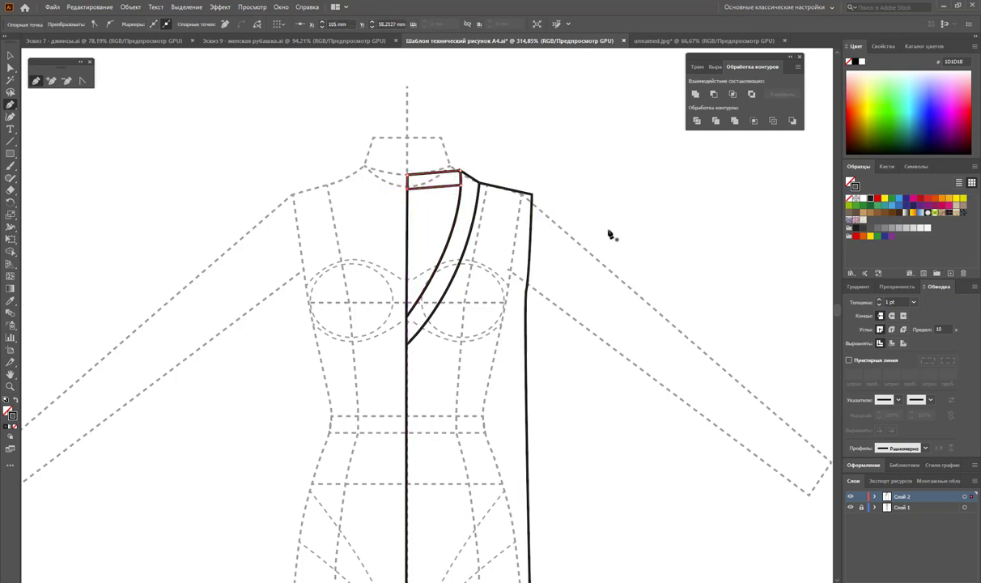
scroll(611, 235, down, 3)
click(531, 131)
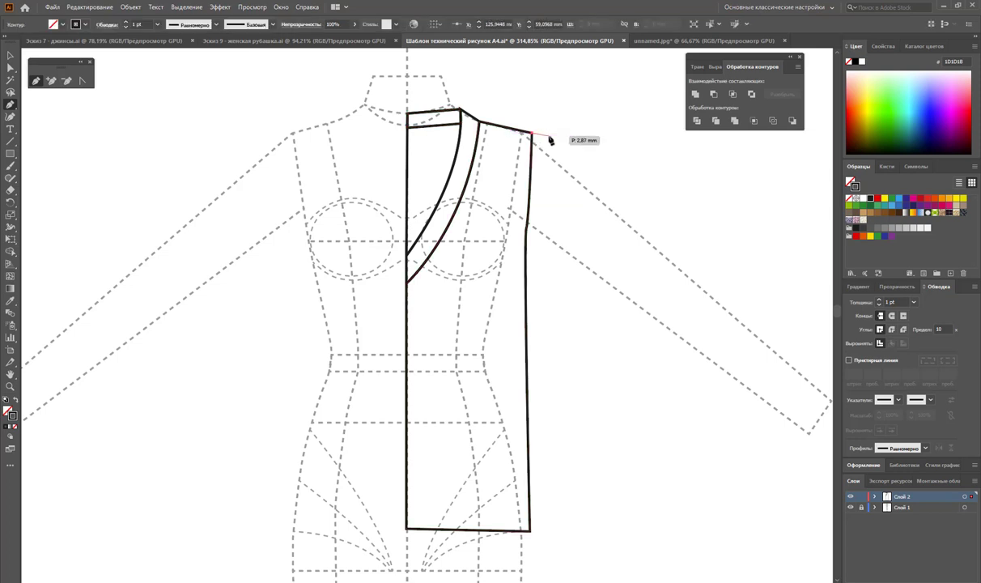
Draw the armhole strip from the shoulder corner to the armhole point, then nudge its top and bottom anchors.
click(549, 136)
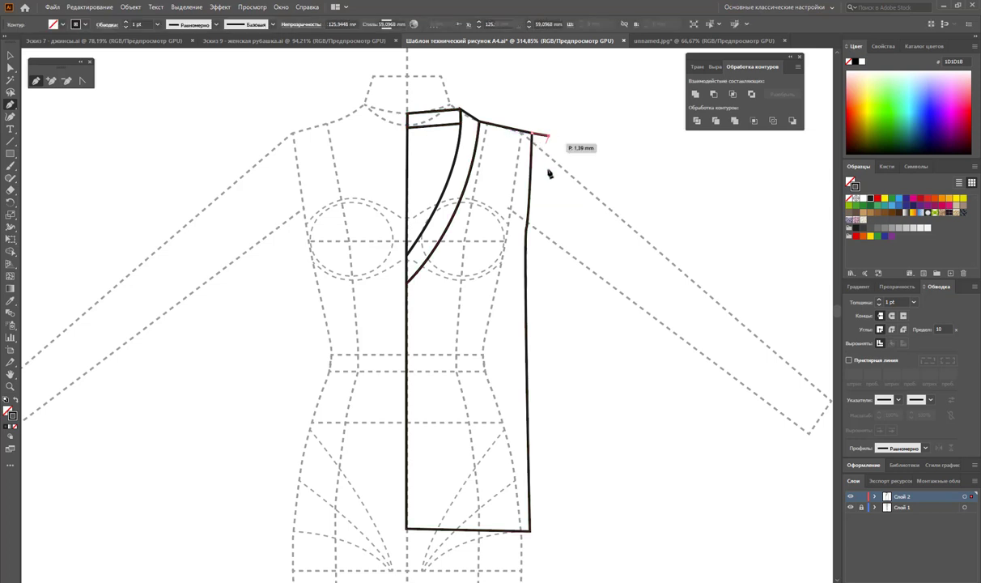
click(529, 233)
click(528, 232)
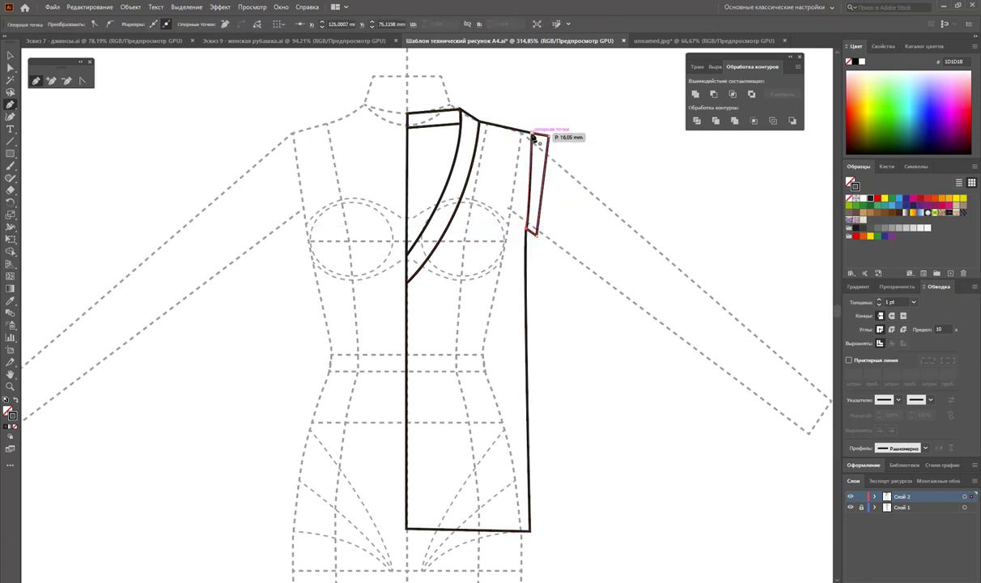
click(11, 67)
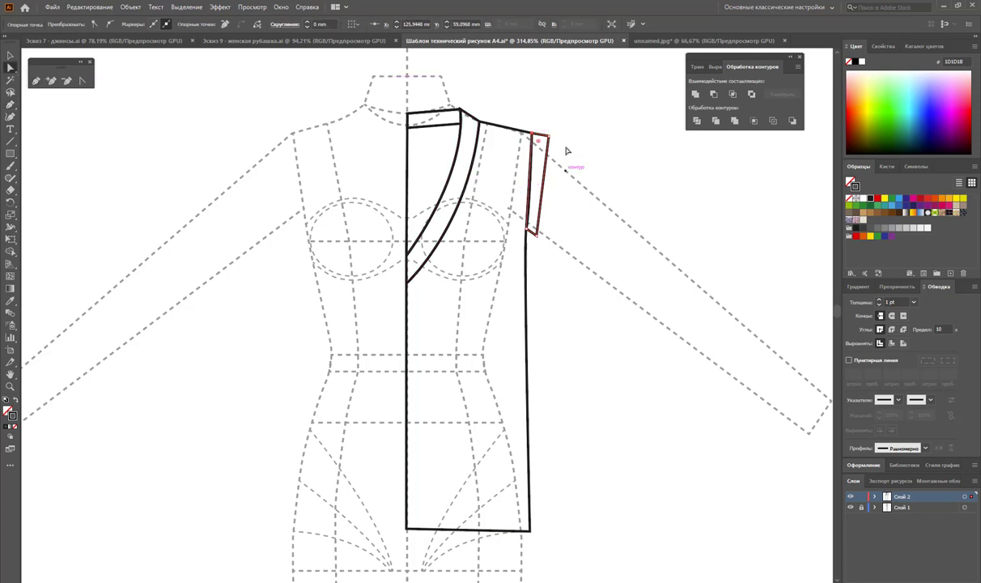
drag(549, 143, 549, 148)
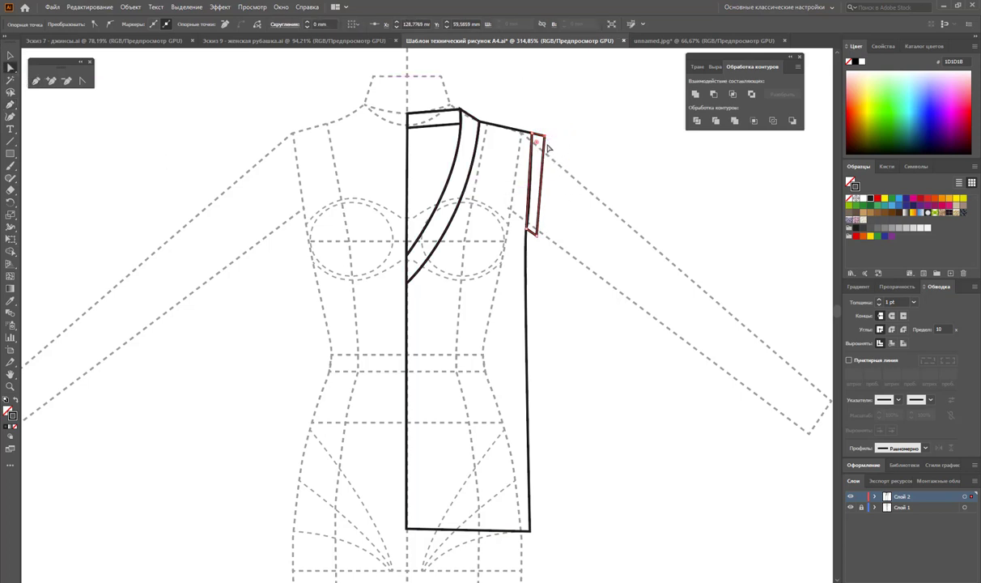
click(600, 195)
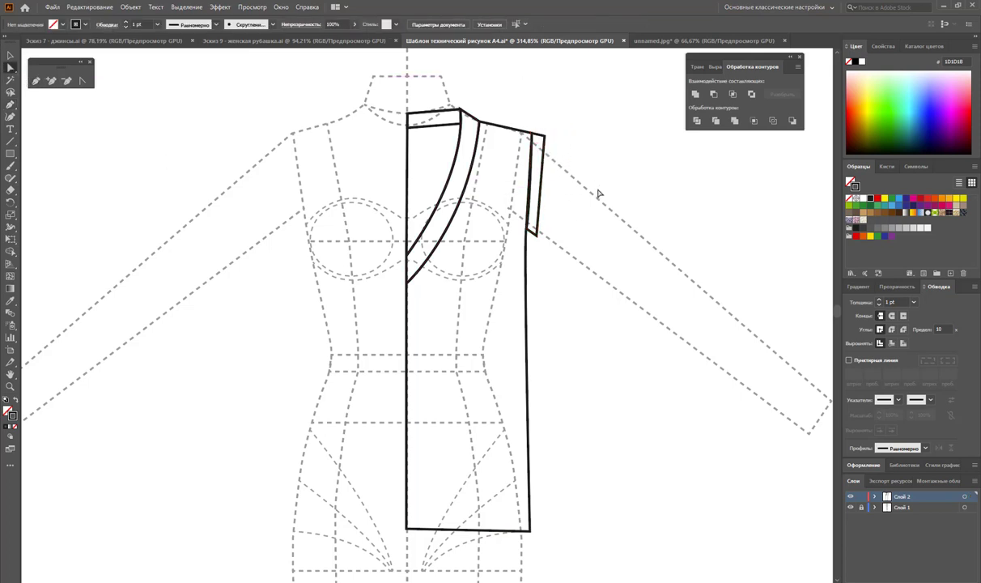
click(533, 232)
drag(533, 232, 533, 236)
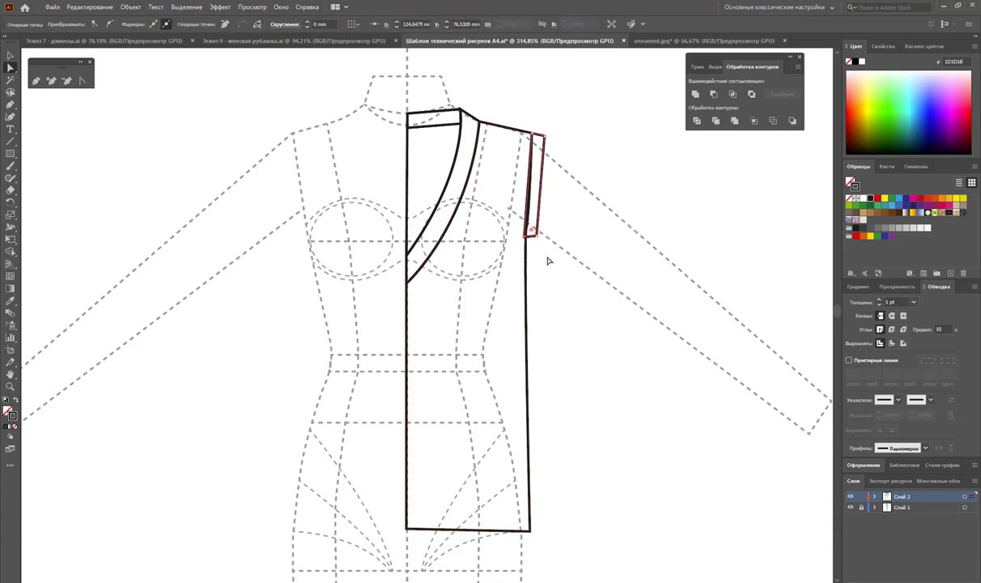
click(558, 287)
Round the bodice outline's bottom-right corner into a curve.
scroll(615, 275, down, 3)
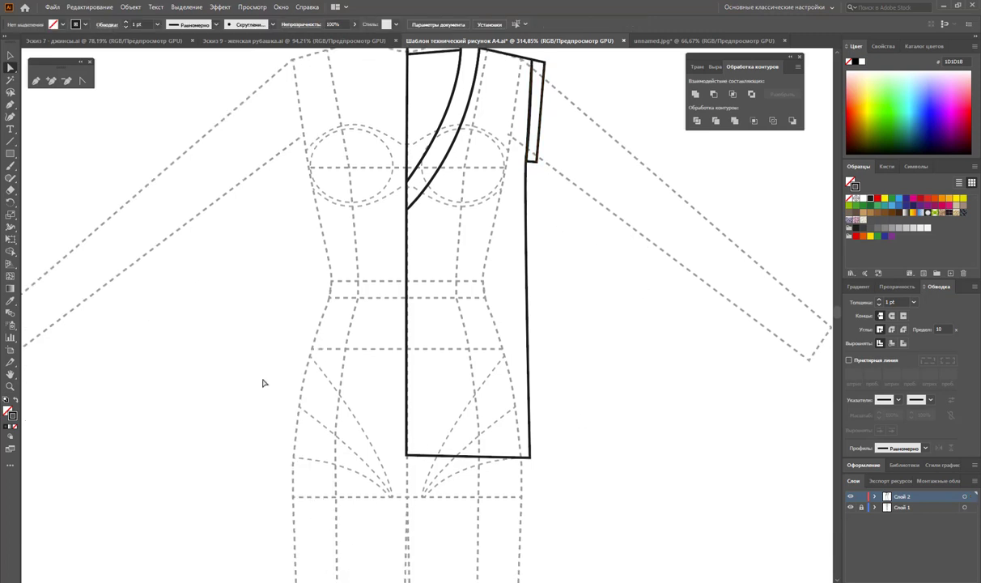
click(529, 455)
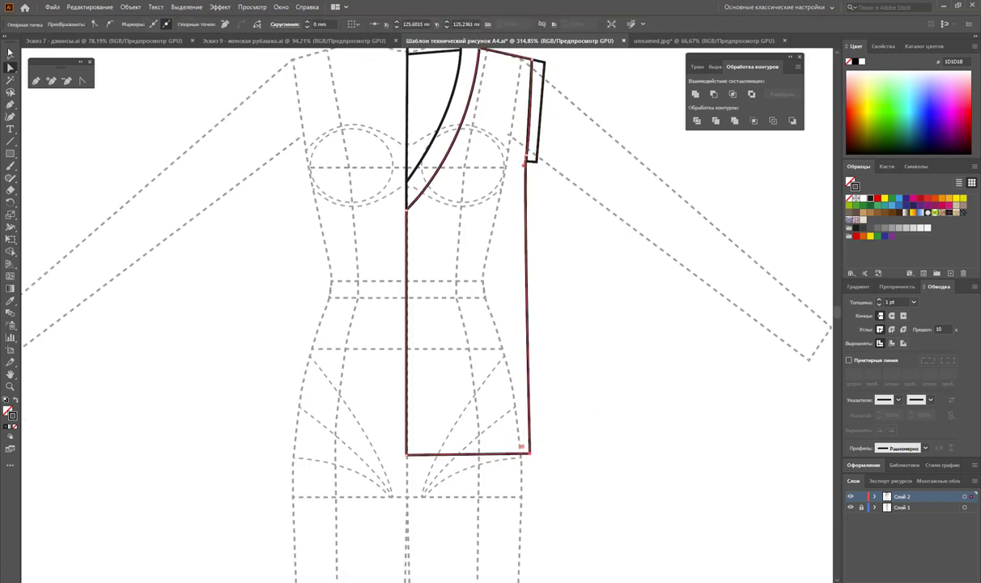
click(81, 80)
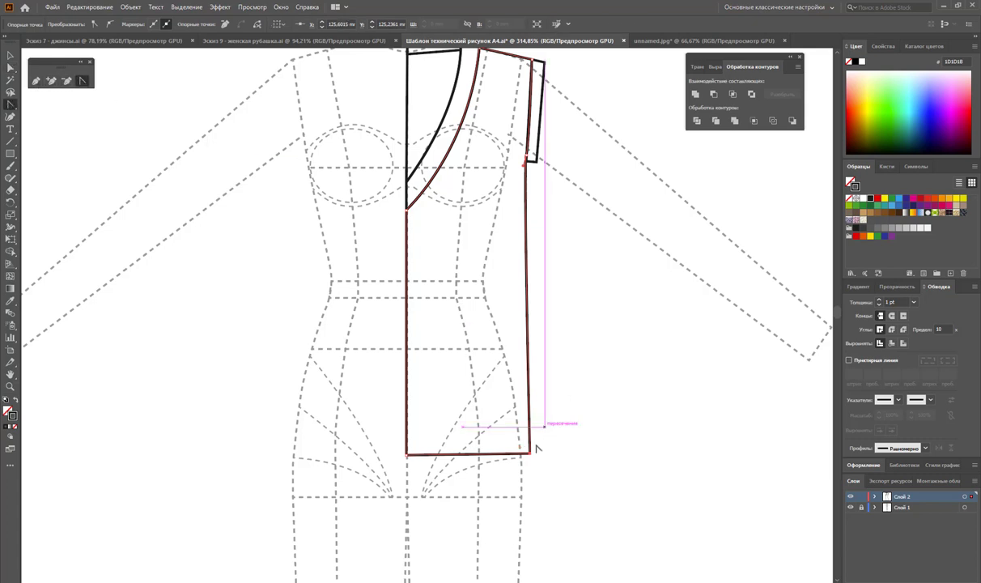
click(530, 454)
mouse_move(531, 455)
mouse_down()
mouse_move(516, 474)
mouse_move(581, 471)
mouse_up()
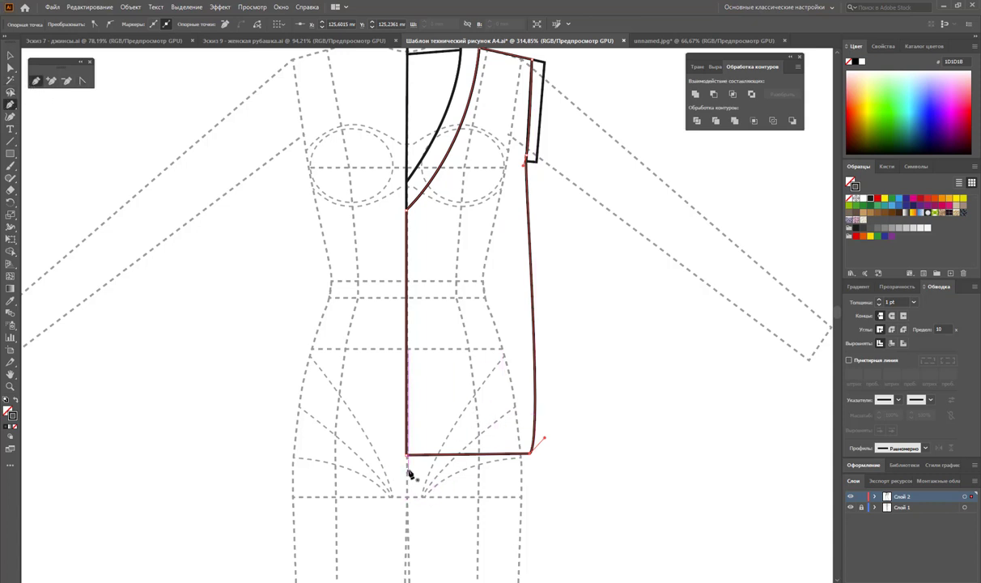
Draw and close the hem band's lower edge, then zoom out to 200% to show the whole figure.
mouse_move(407, 475)
mouse_down()
mouse_move(525, 481)
mouse_move(532, 458)
mouse_up()
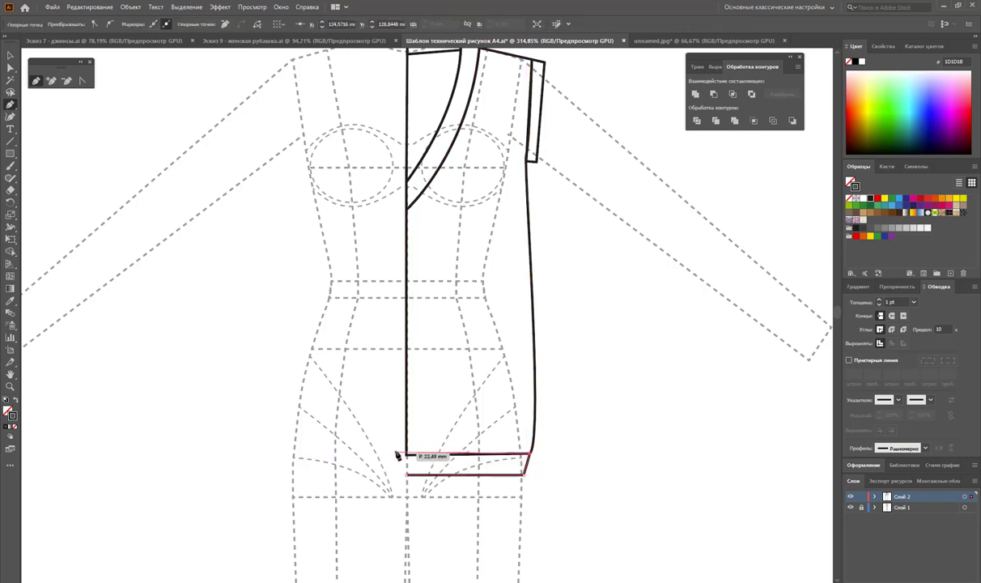
drag(407, 479, 407, 475)
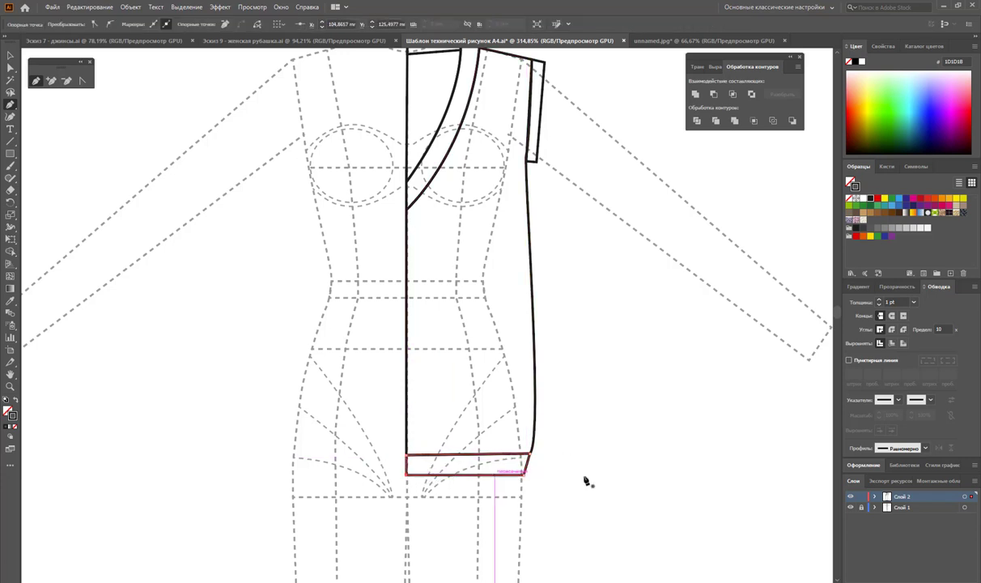
click(10, 63)
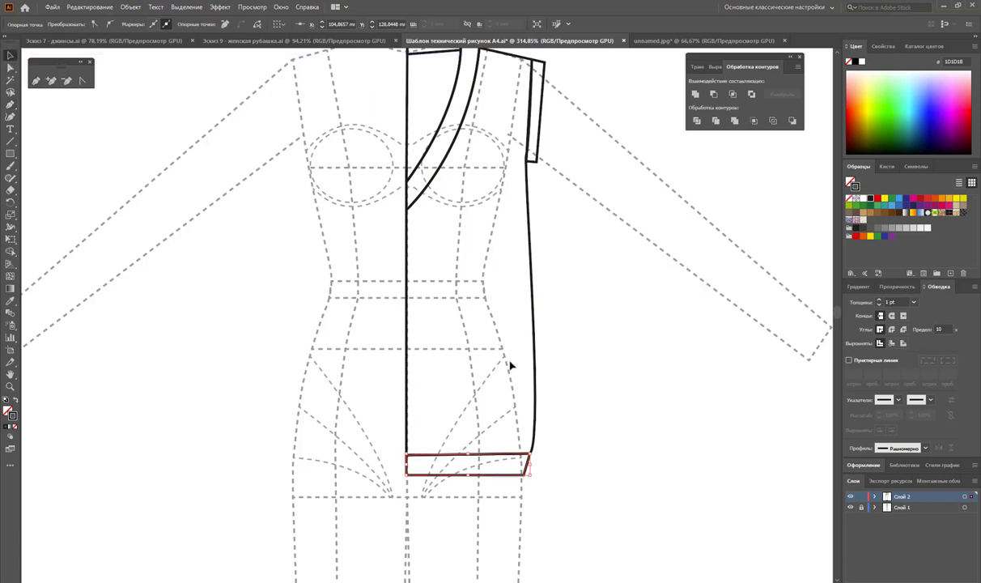
click(616, 372)
key(z)
alt+click(485, 300)
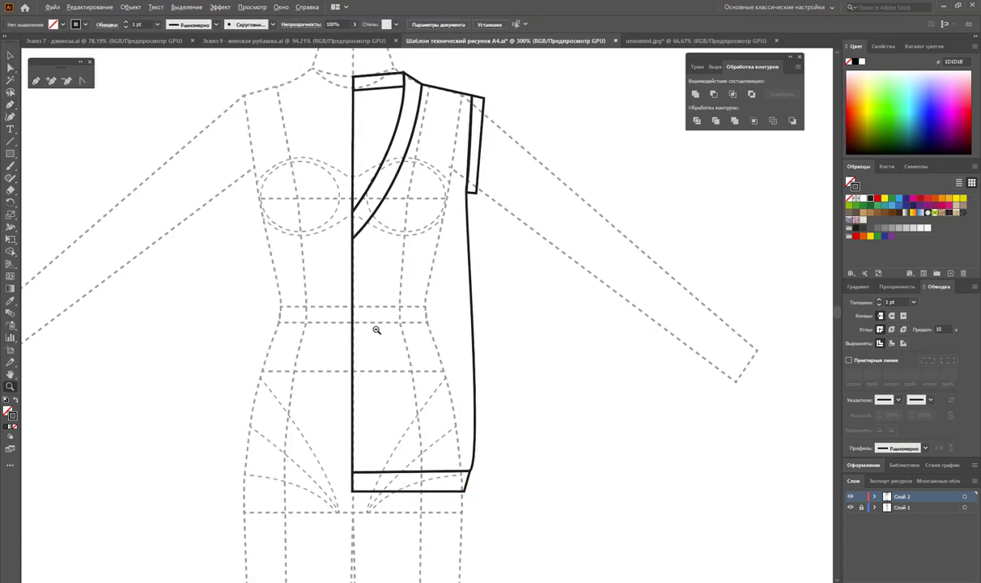
alt+click(376, 329)
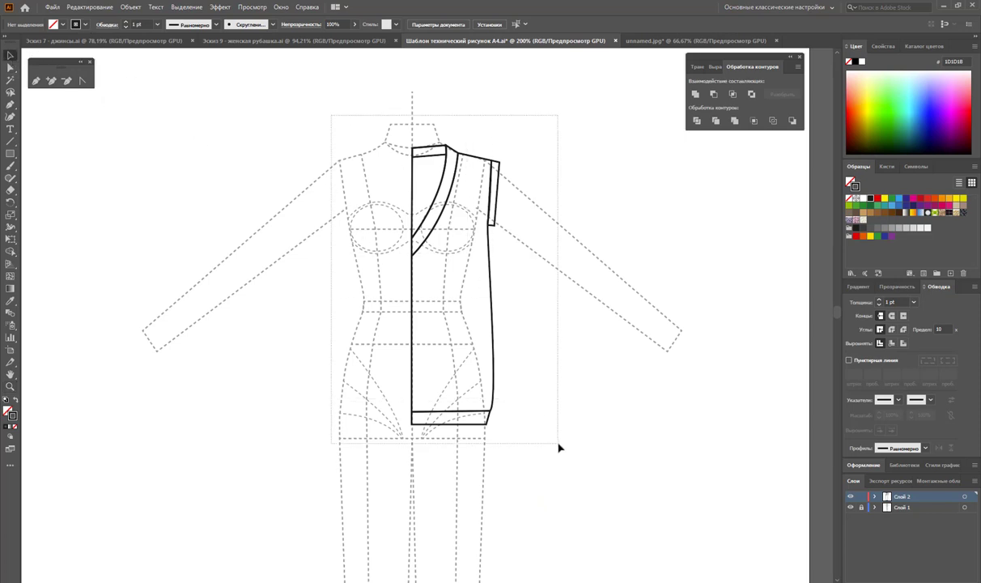
Select the vest outlines and reflect a copy across the centre line to form the left half.
drag(481, 282, 559, 447)
double_click(10, 214)
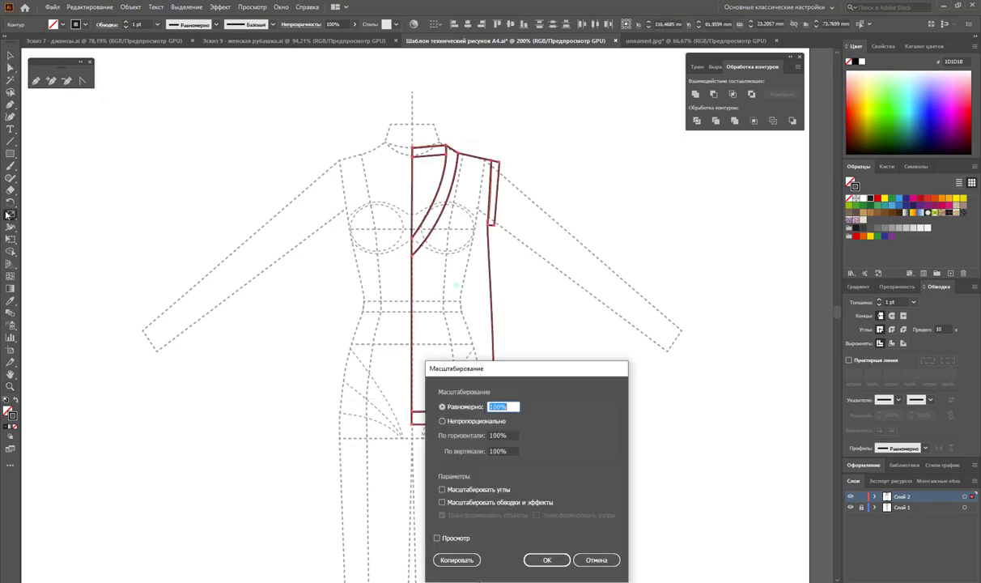
click(597, 560)
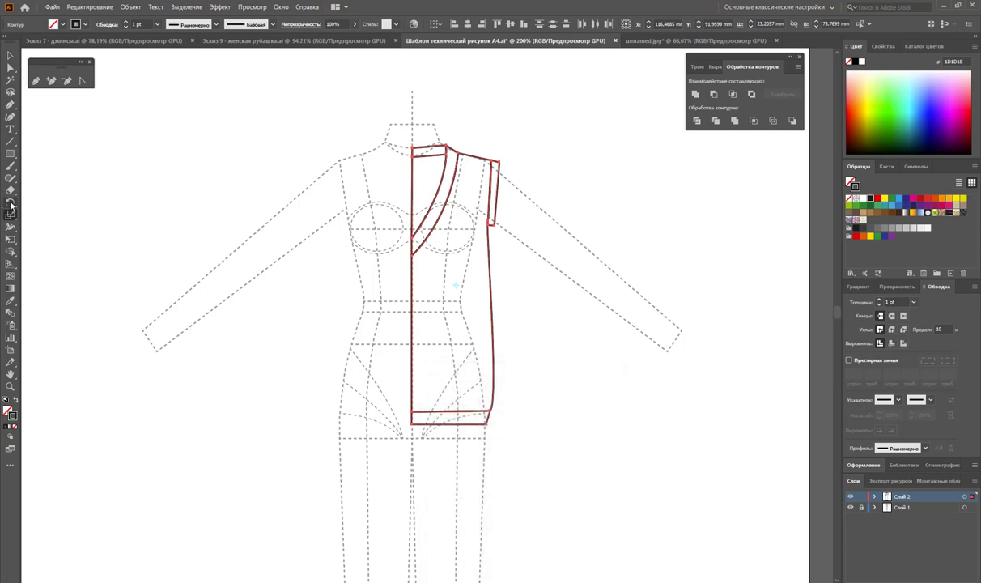
drag(11, 203, 49, 204)
drag(458, 223, 344, 193)
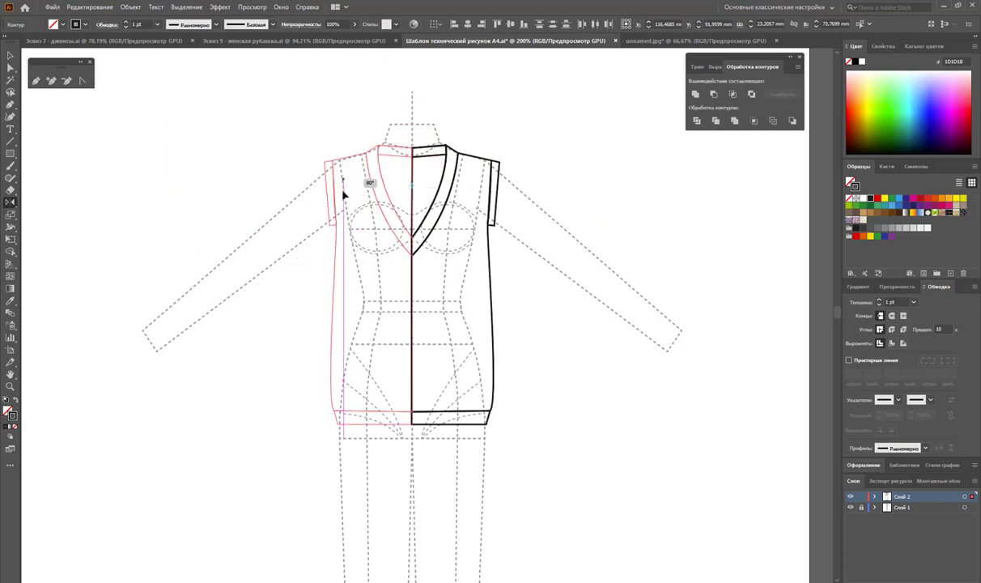
drag(341, 194, 342, 192)
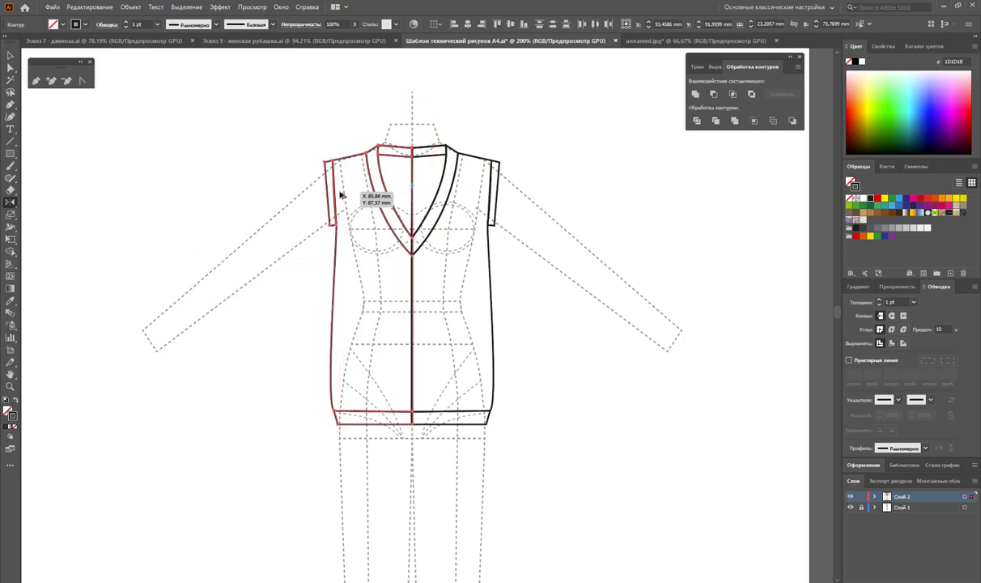
click(170, 125)
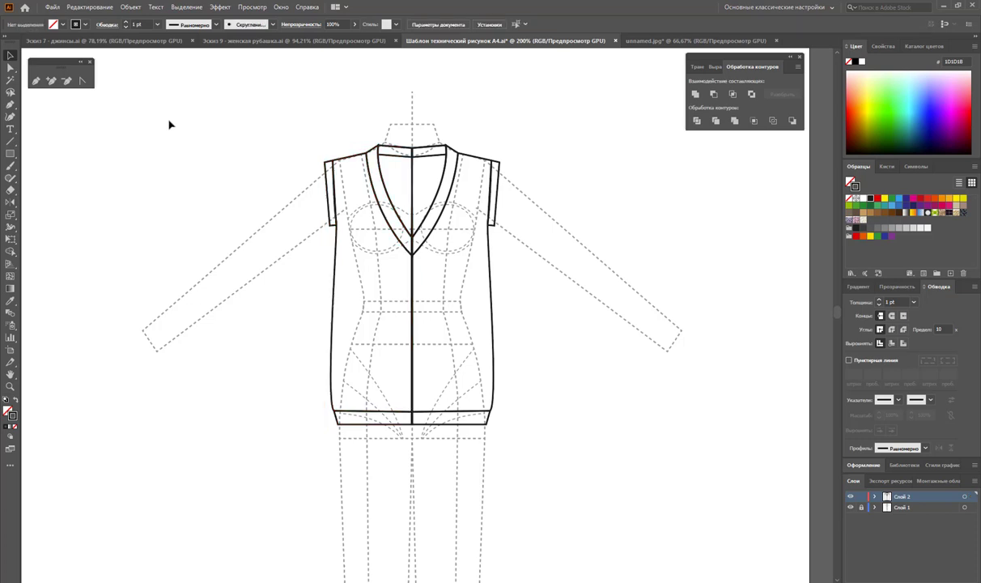
drag(247, 66, 394, 441)
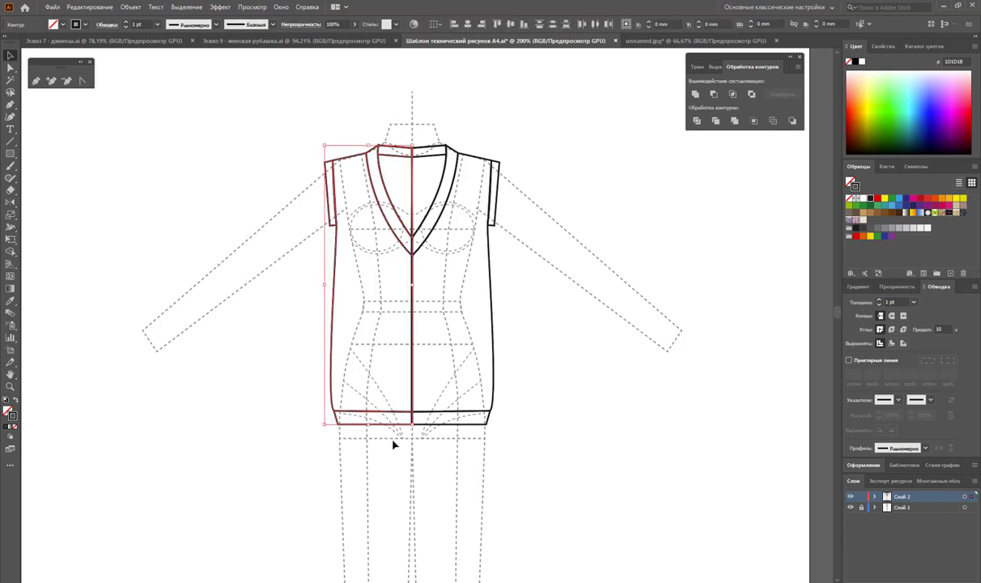
Select both V-neck pieces and unite them into one collar shape with Pathfinder.
click(657, 467)
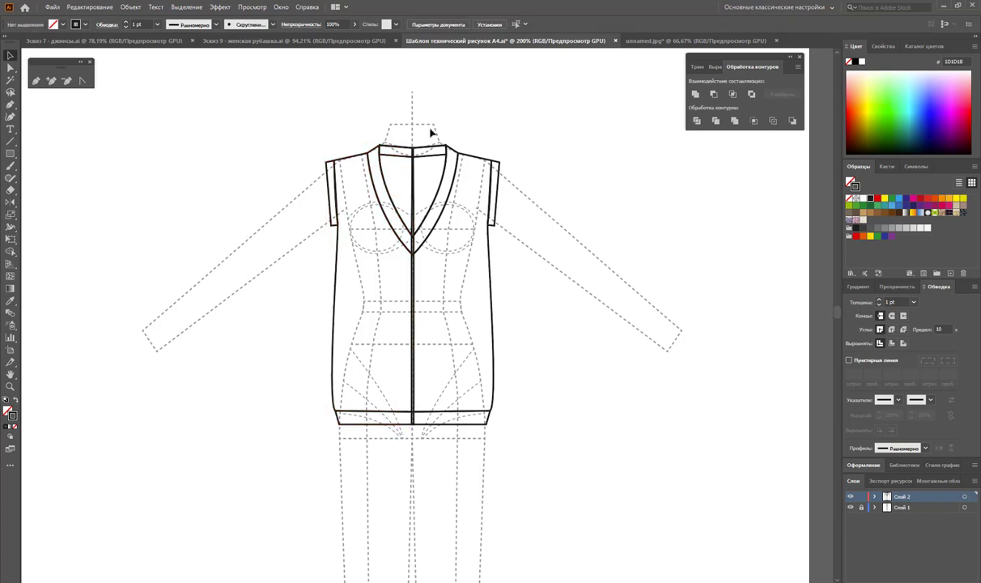
click(406, 151)
click(486, 128)
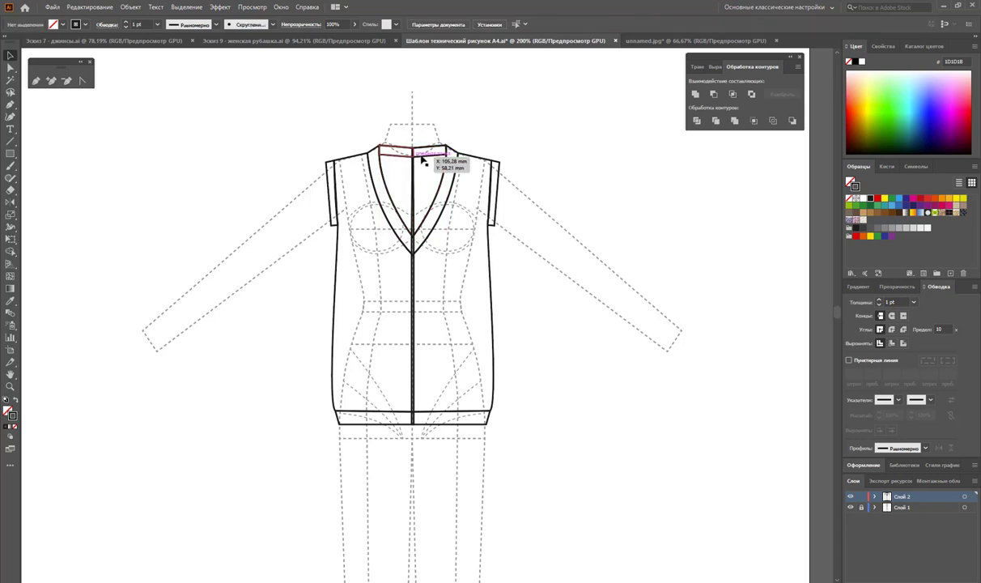
click(416, 154)
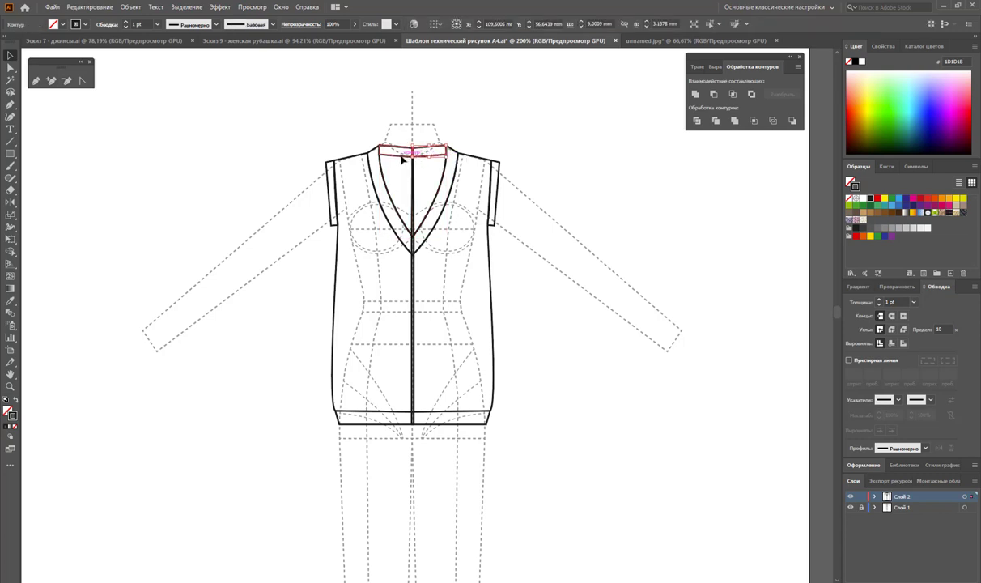
click(516, 146)
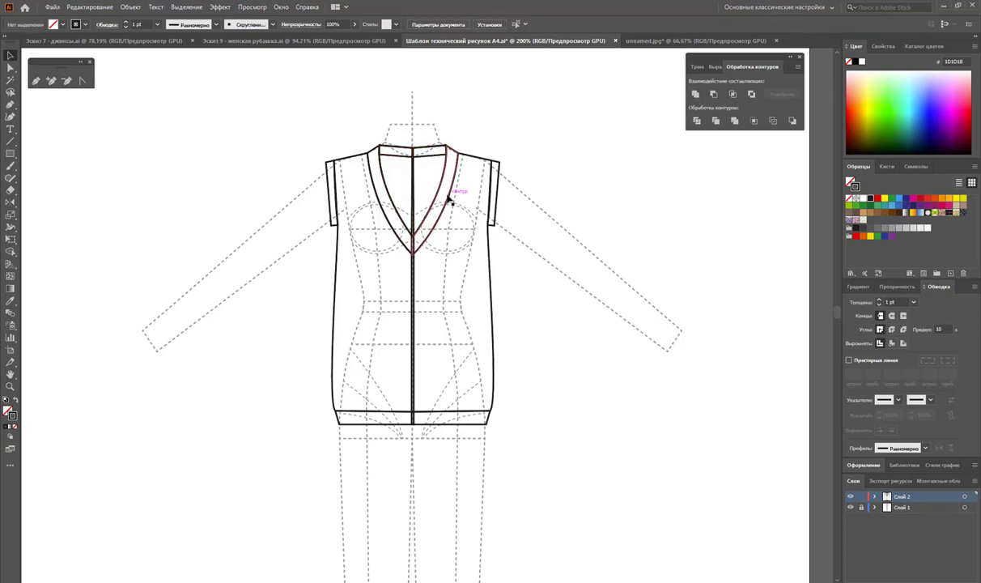
click(416, 208)
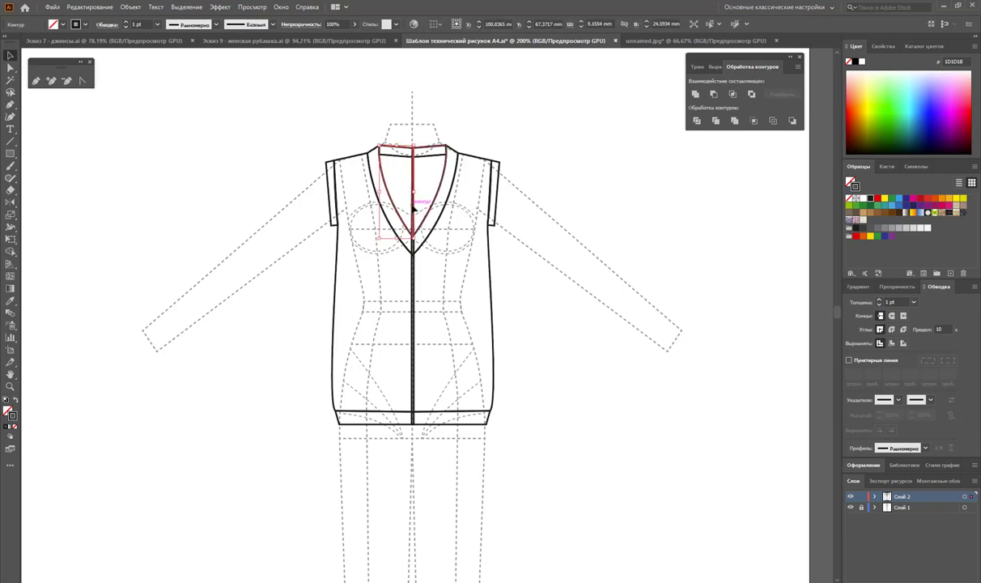
shift+click(412, 190)
click(697, 121)
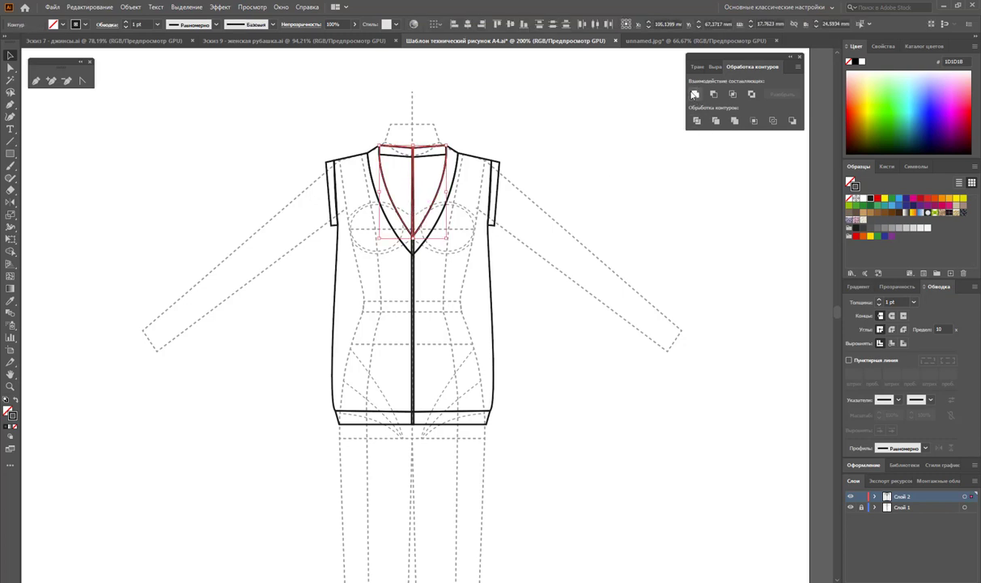
Unite the left and right vest halves into one body outline.
click(543, 152)
click(412, 273)
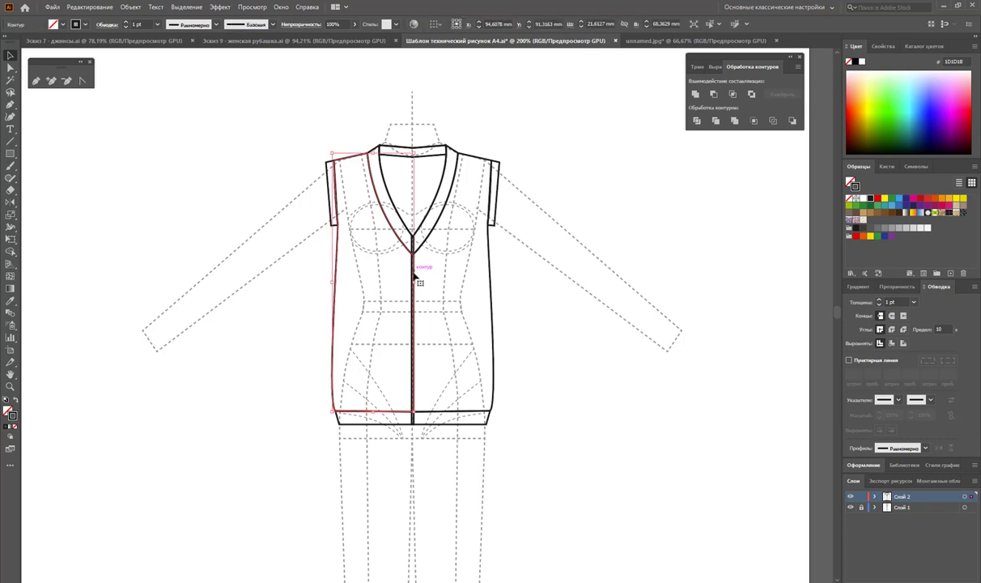
shift+click(484, 243)
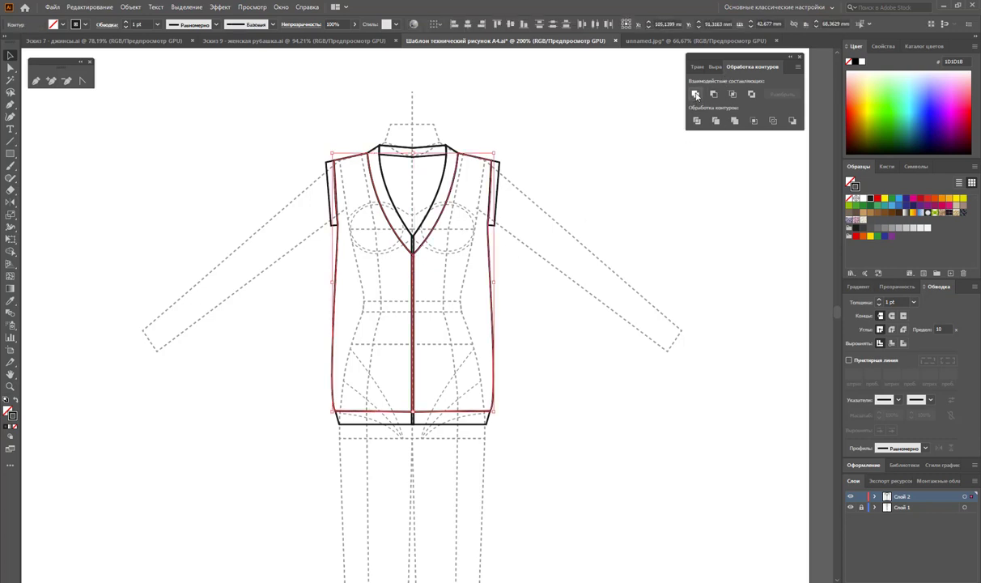
click(695, 94)
Nudge the V-neck collar into place on the merged vest.
click(548, 145)
click(407, 228)
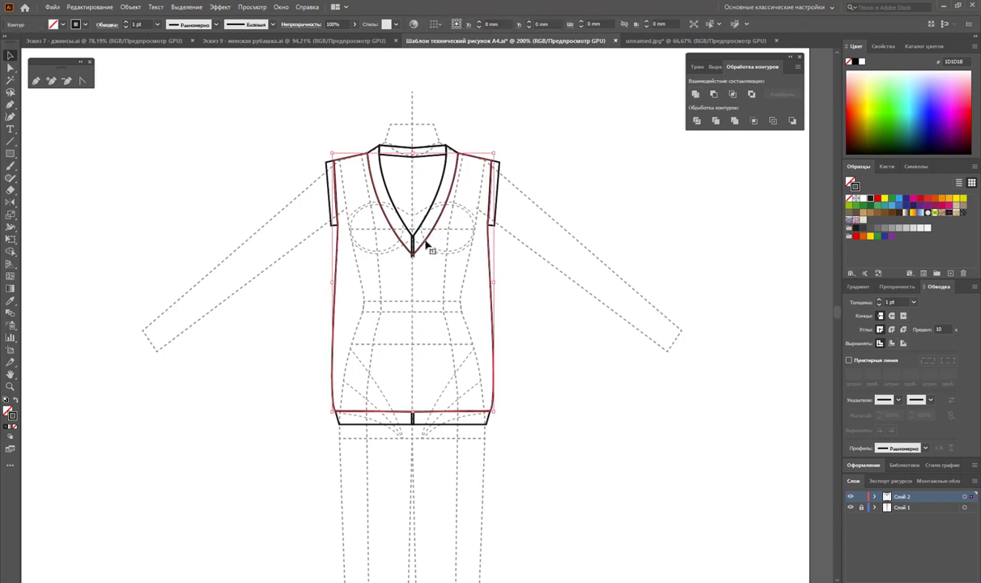
click(414, 237)
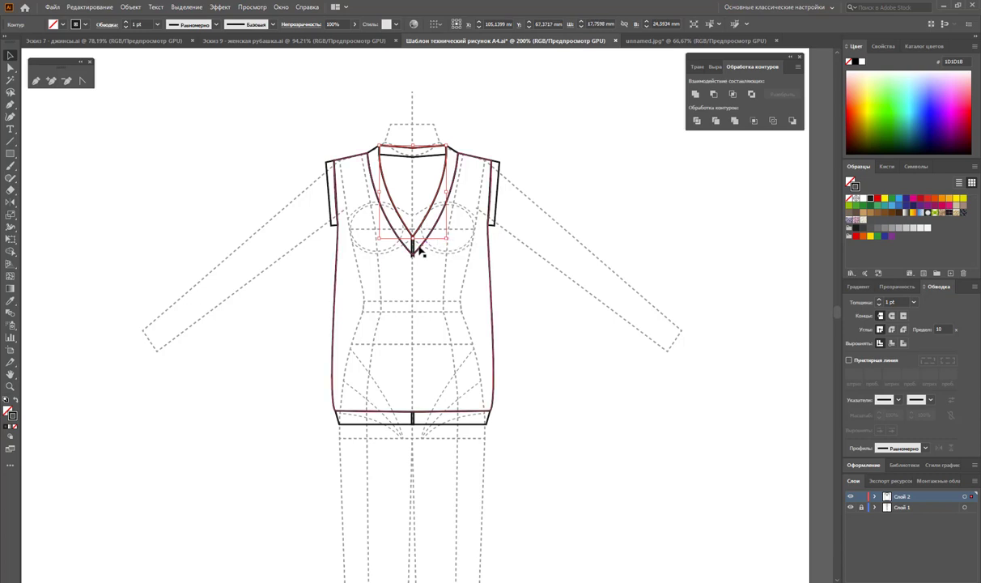
drag(420, 251, 417, 251)
Zoom in on the V-neck and pull both inner path tips up to the V junction.
click(10, 386)
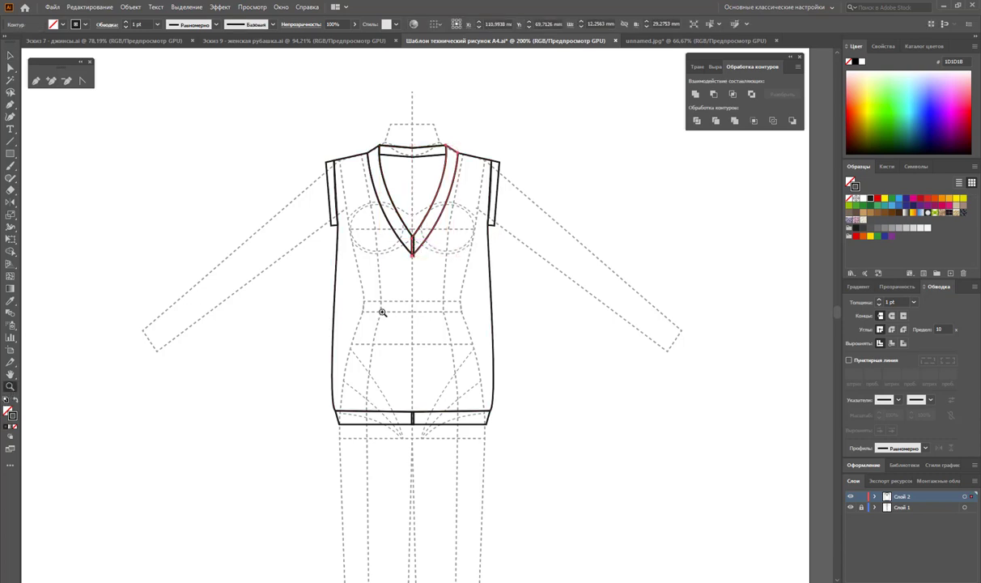
drag(428, 268, 664, 378)
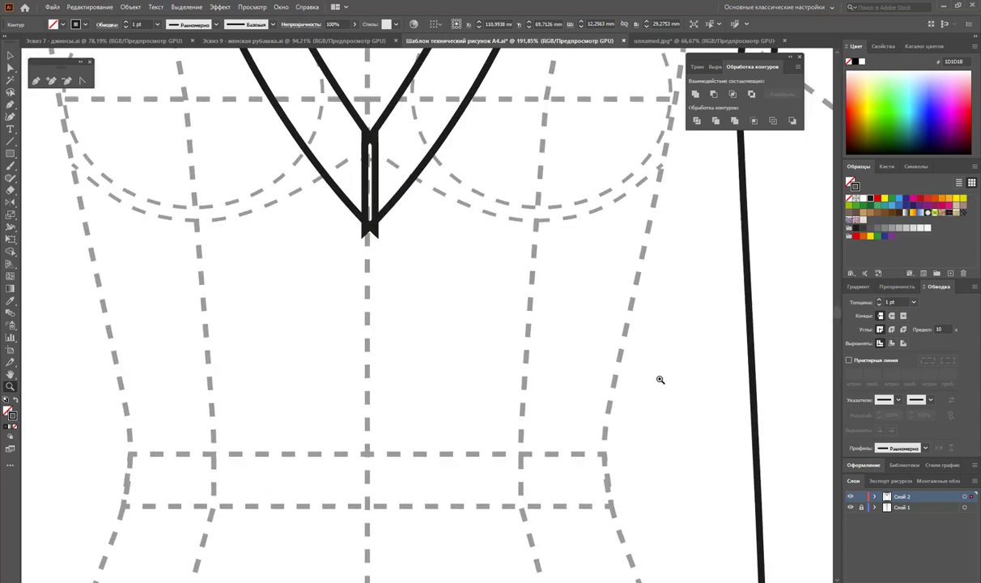
click(10, 67)
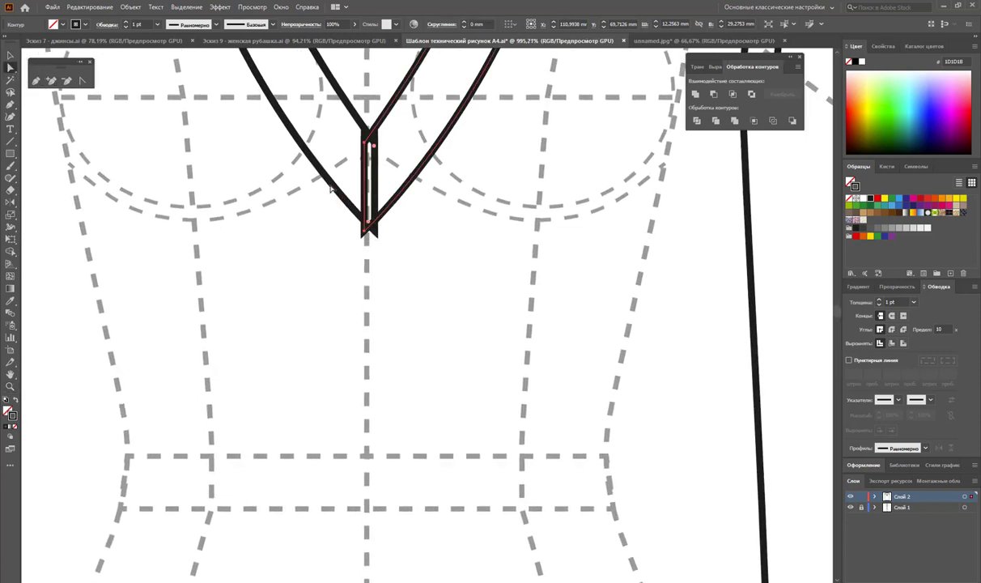
click(366, 144)
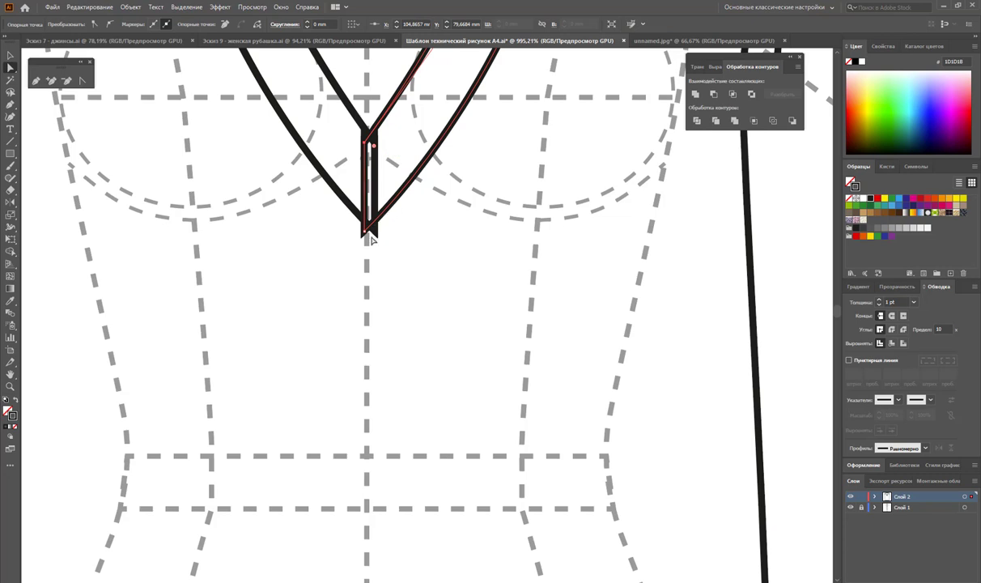
click(371, 227)
drag(374, 230, 370, 142)
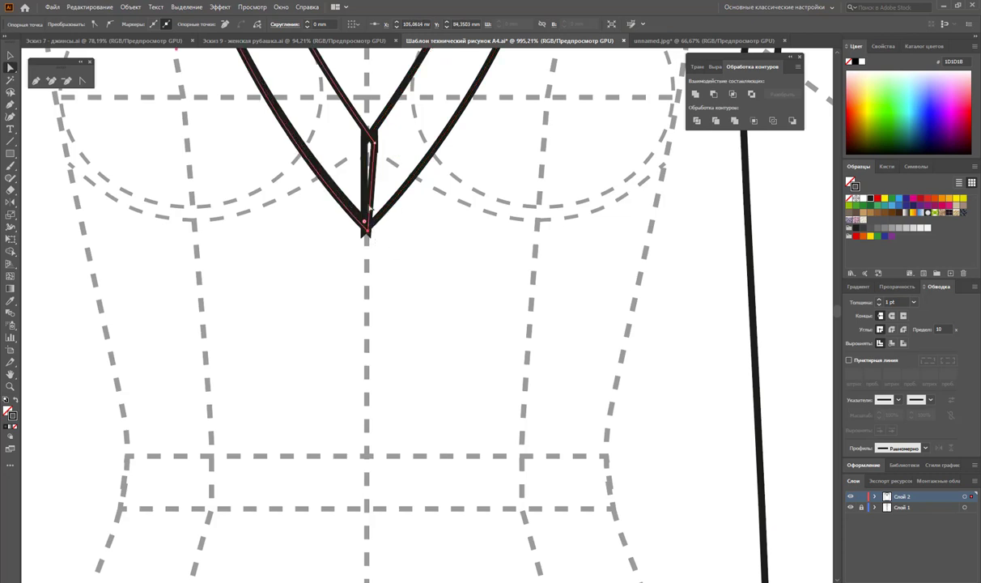
click(369, 143)
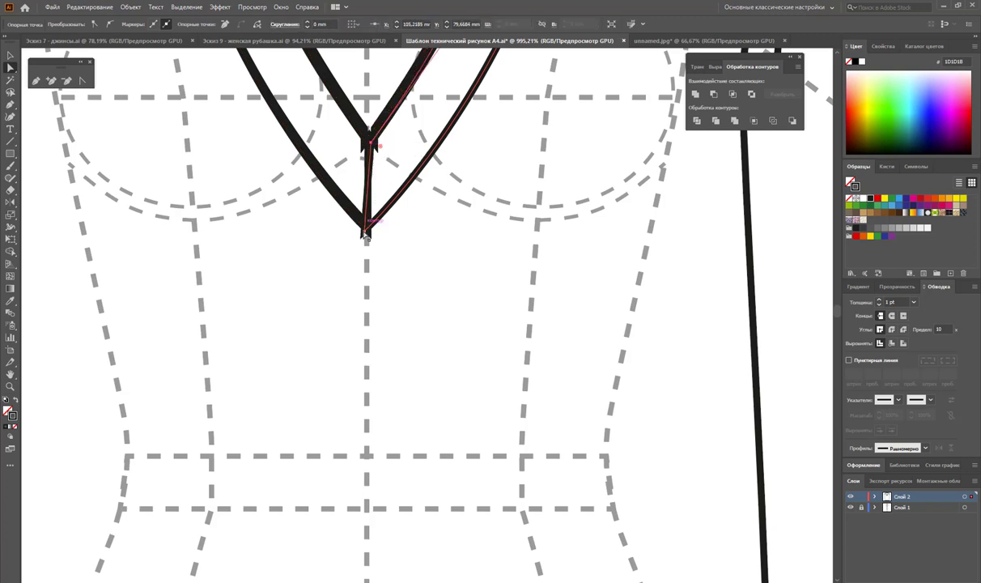
drag(366, 233, 368, 139)
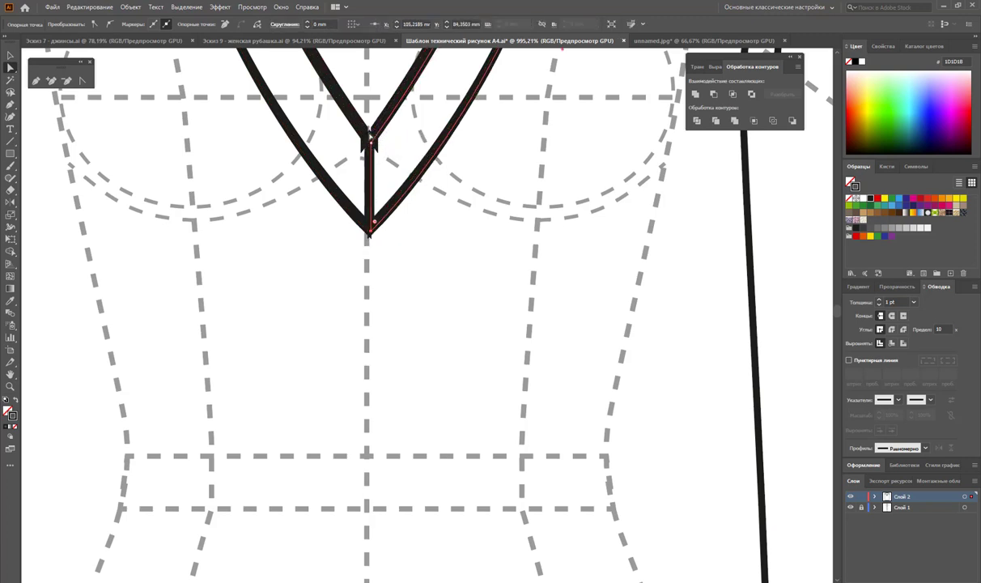
Delete the extra anchor points at the V-neck junction.
click(66, 79)
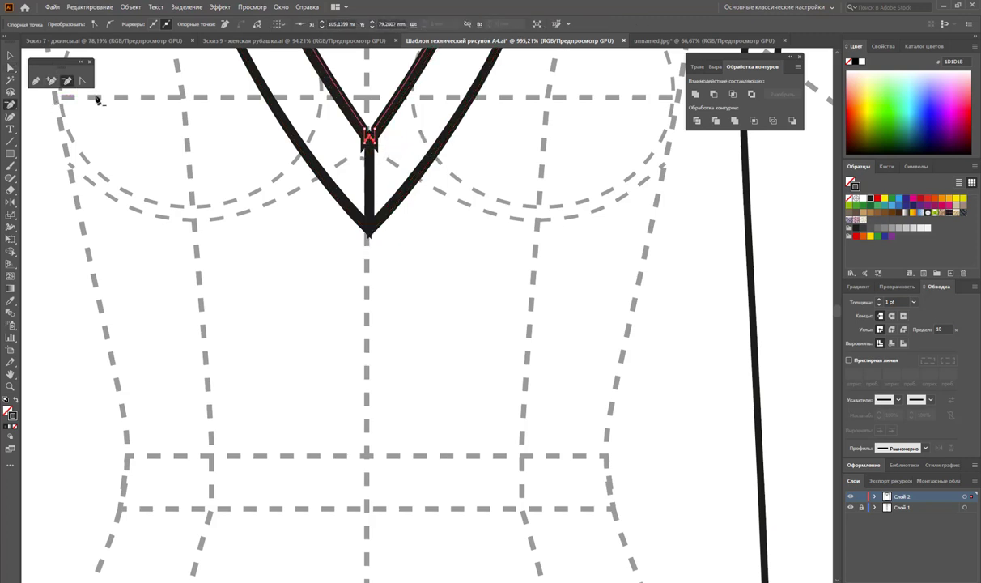
click(369, 138)
click(369, 138)
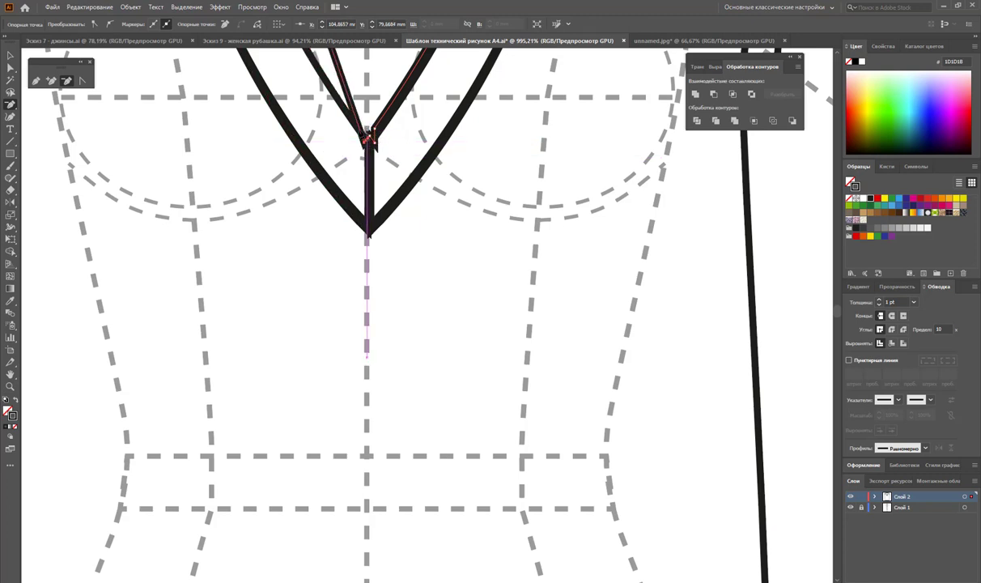
click(369, 138)
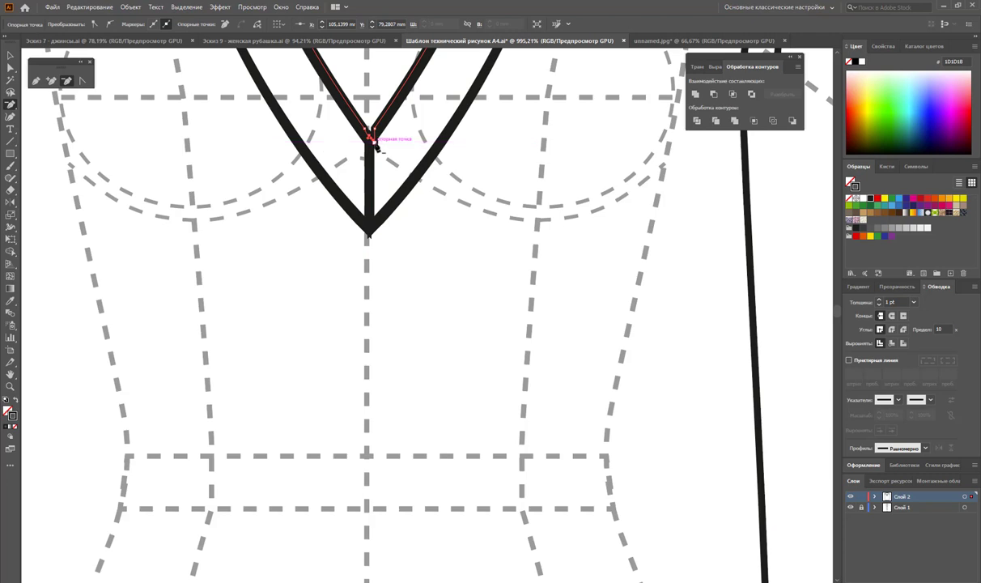
key(v)
Select both V-neck branches, set their stroke corners to Round Join, and zoom out.
click(263, 159)
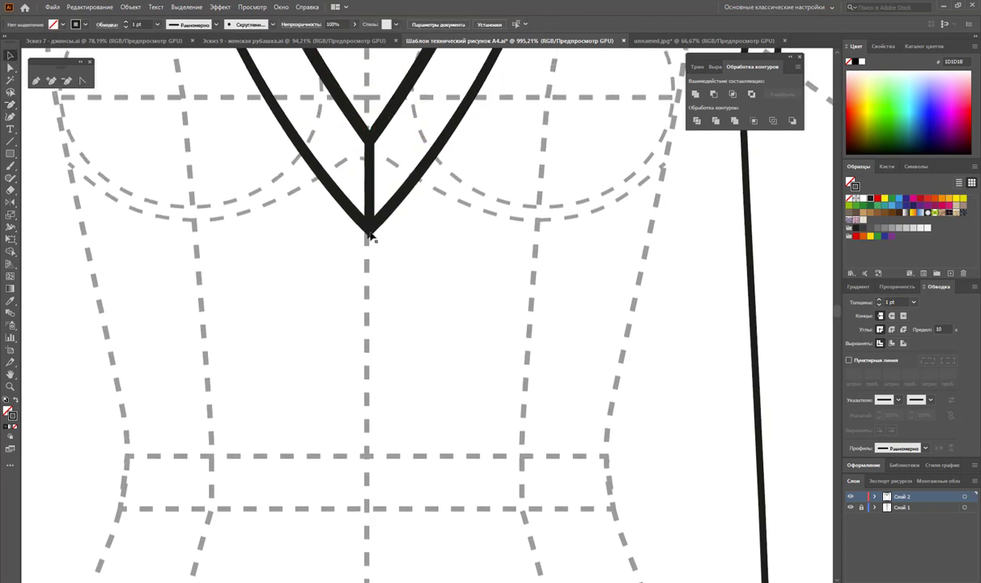
click(370, 235)
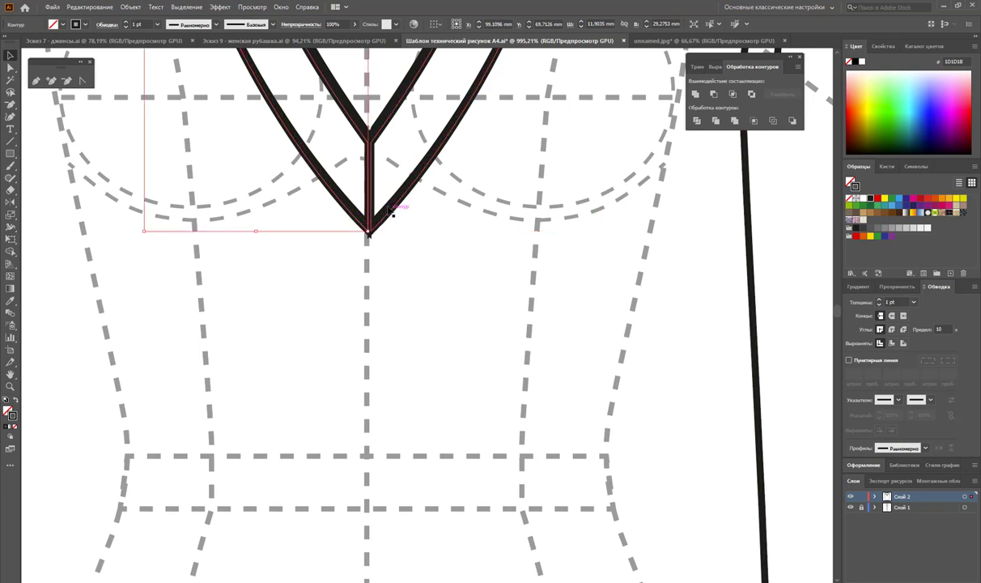
click(387, 212)
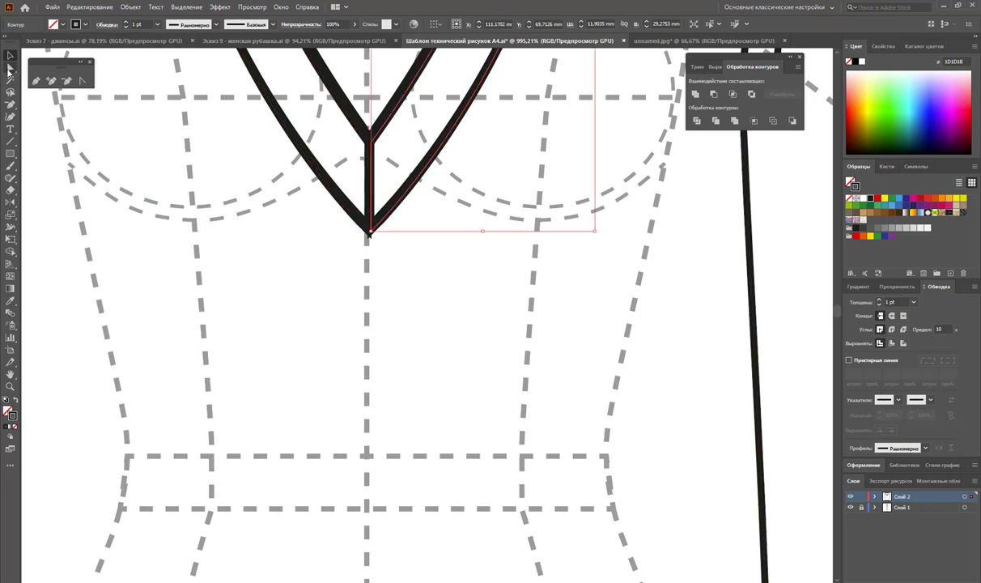
click(10, 68)
click(372, 144)
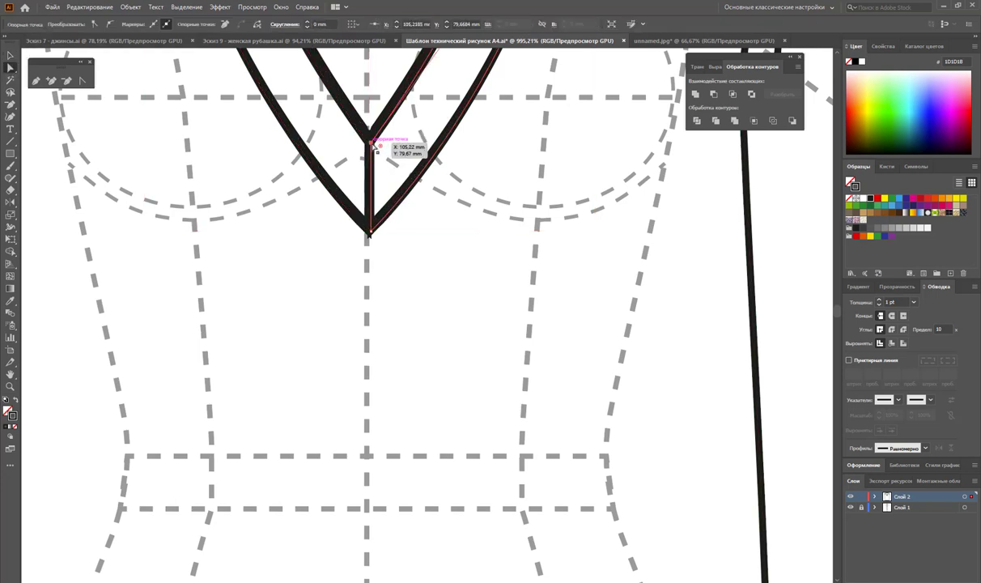
key(ctrl+a)
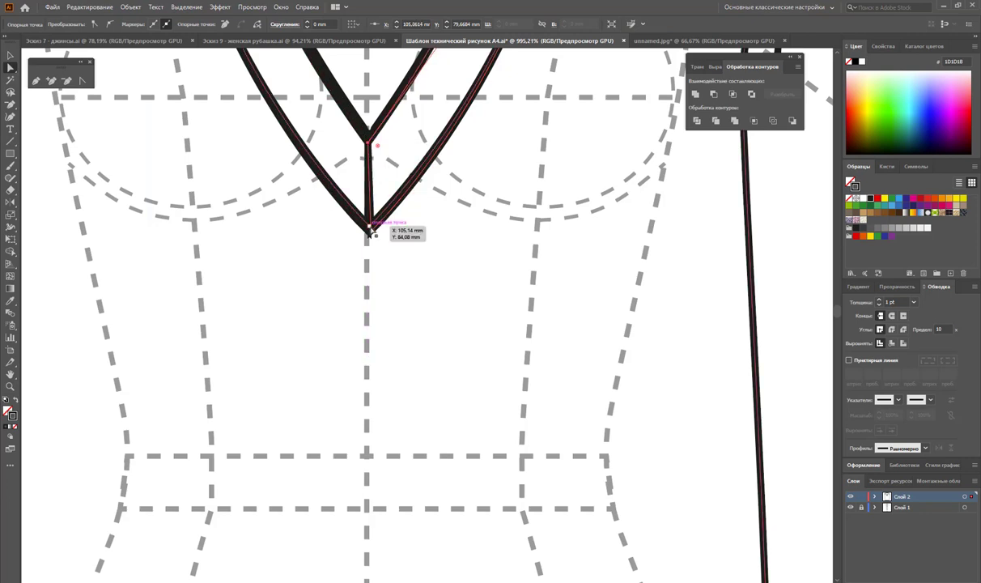
click(369, 232)
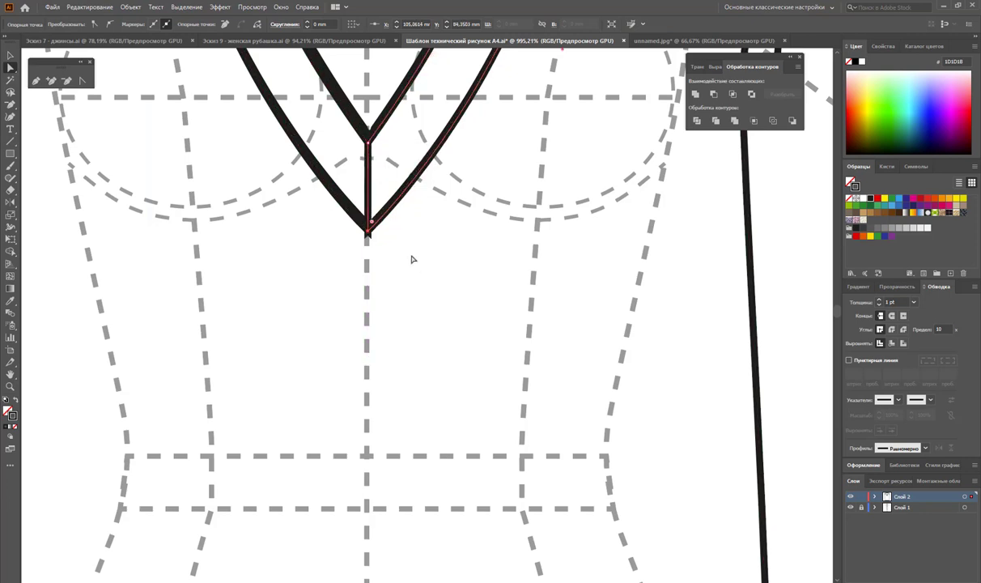
click(10, 55)
shift+click(321, 188)
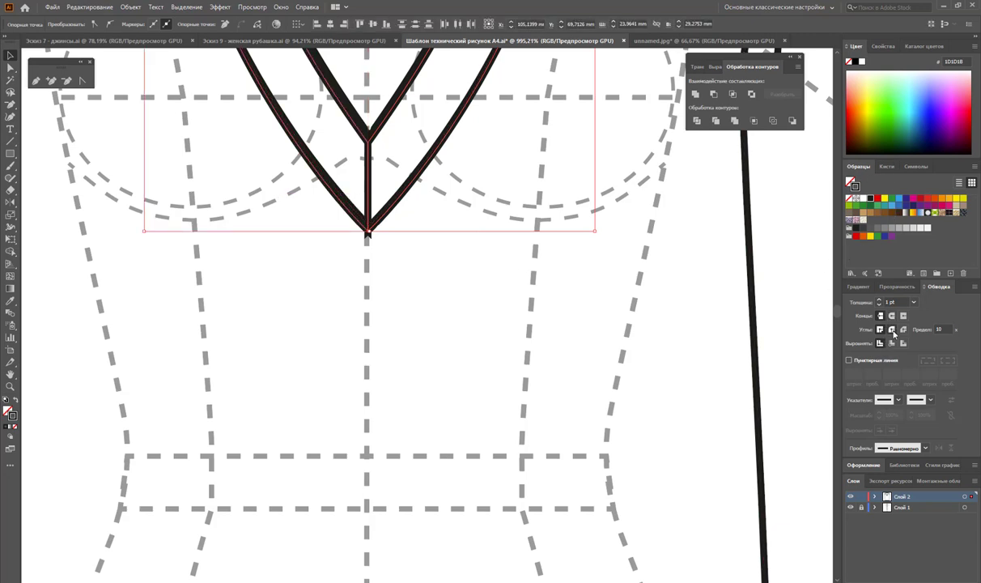
click(892, 330)
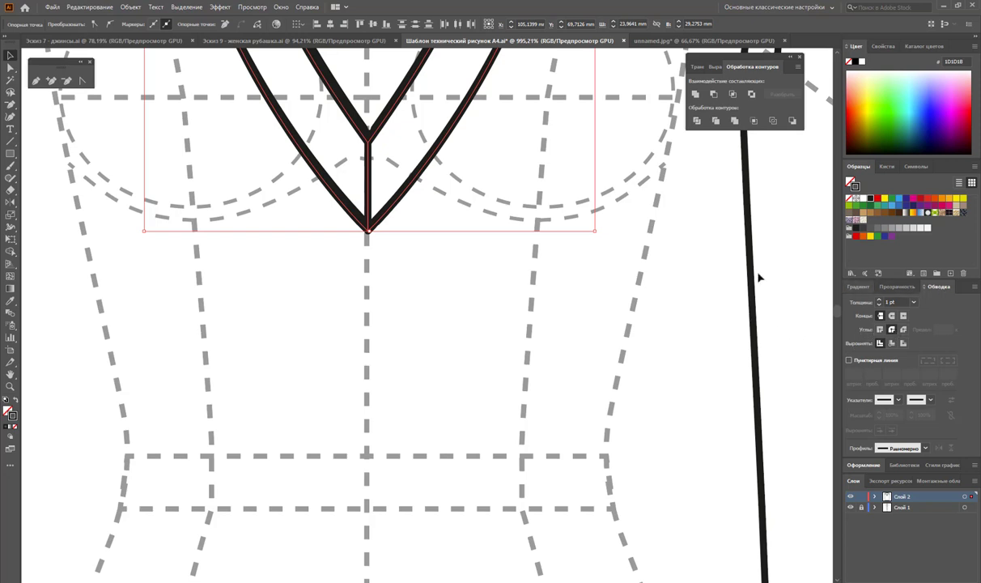
click(357, 313)
key(z)
alt+click(363, 288)
Unite the hem band pieces into a single shape with Pathfinder.
alt+click(469, 316)
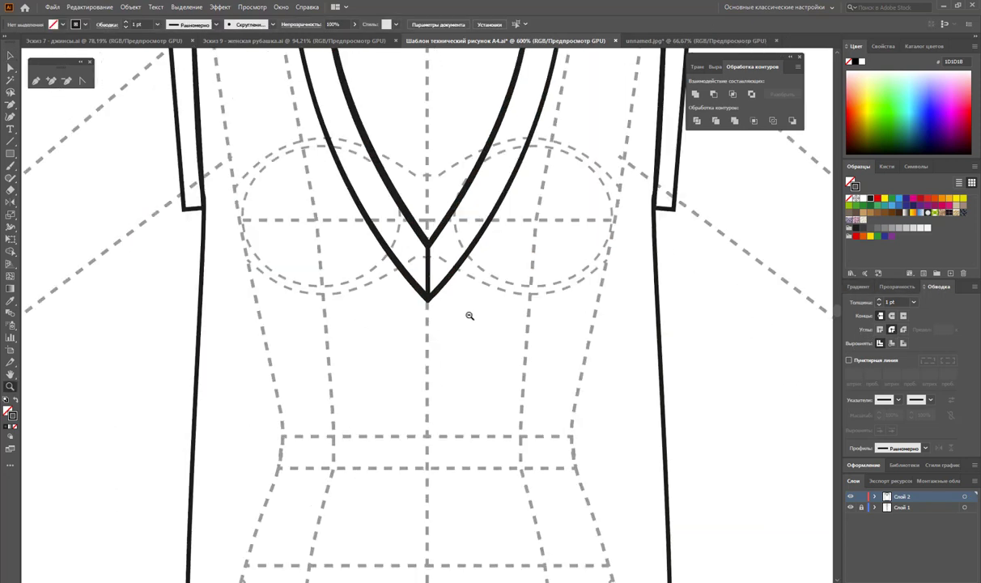
alt+click(399, 332)
alt+click(473, 341)
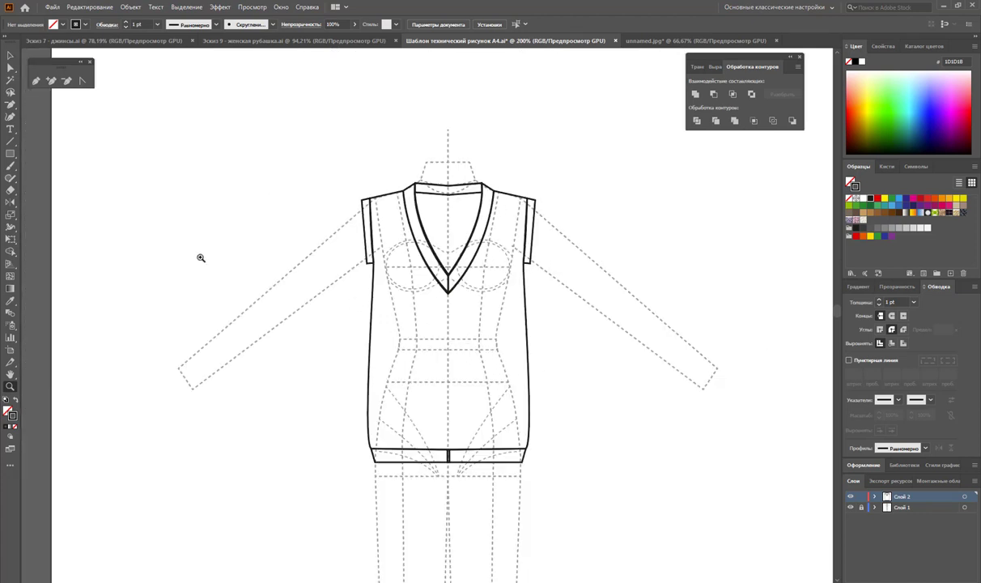
key(v)
click(429, 457)
click(694, 93)
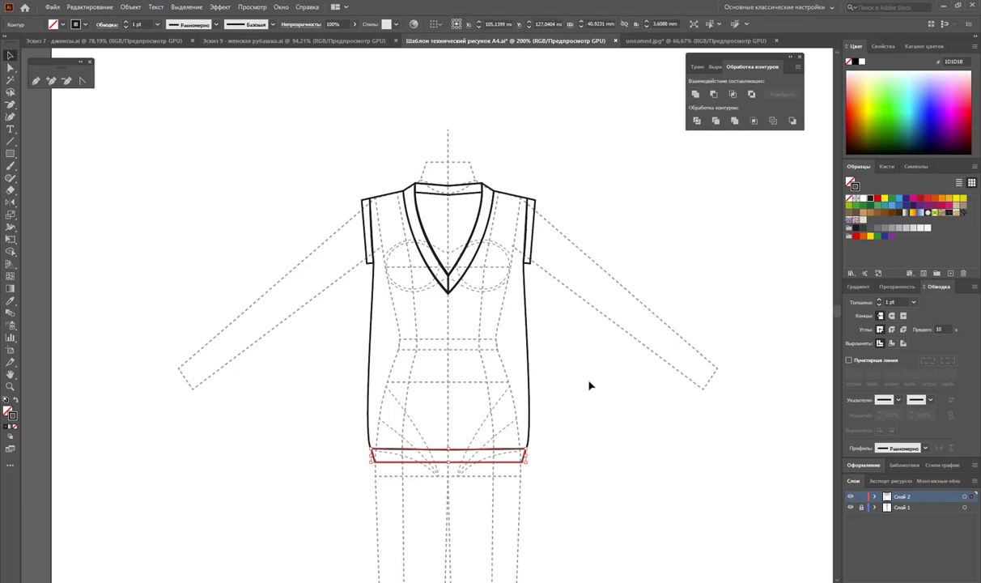
click(589, 386)
Fill the vest body outline with white.
click(448, 359)
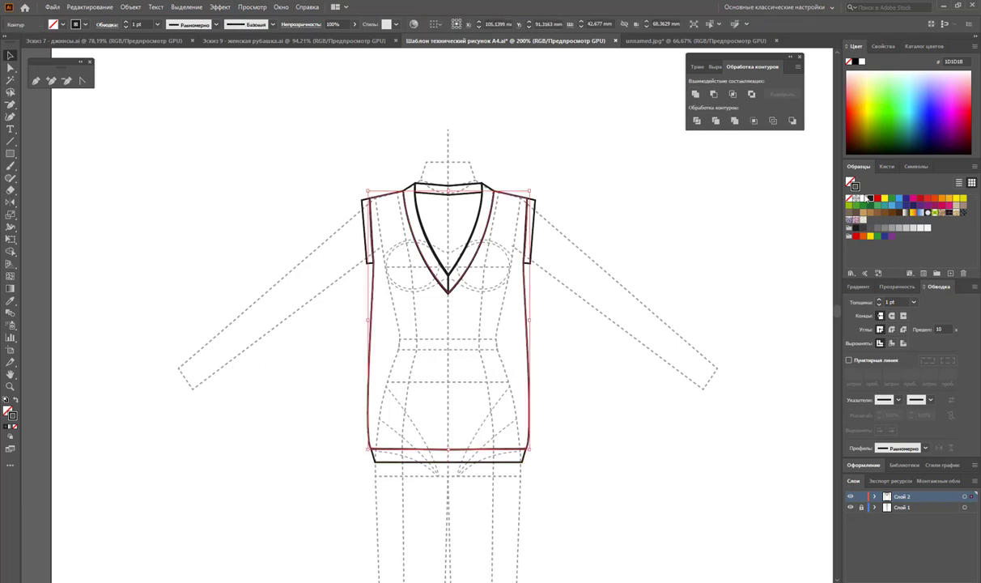
key(a)
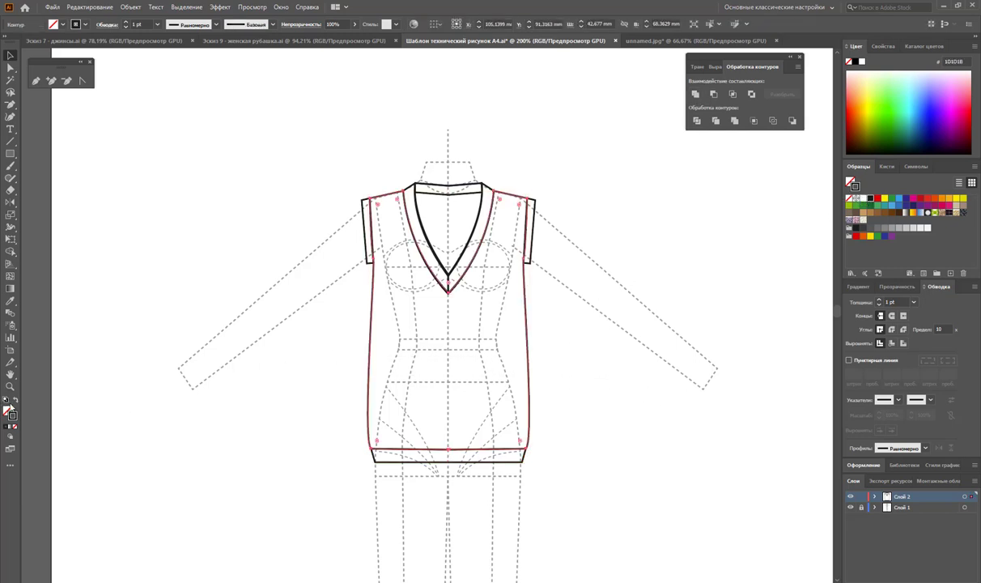
key(v)
click(860, 199)
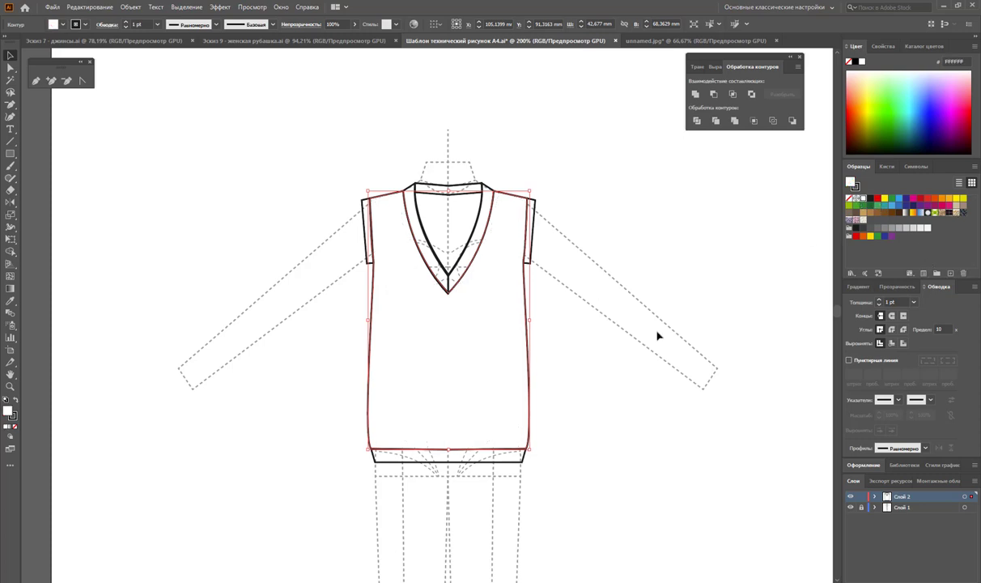
click(586, 331)
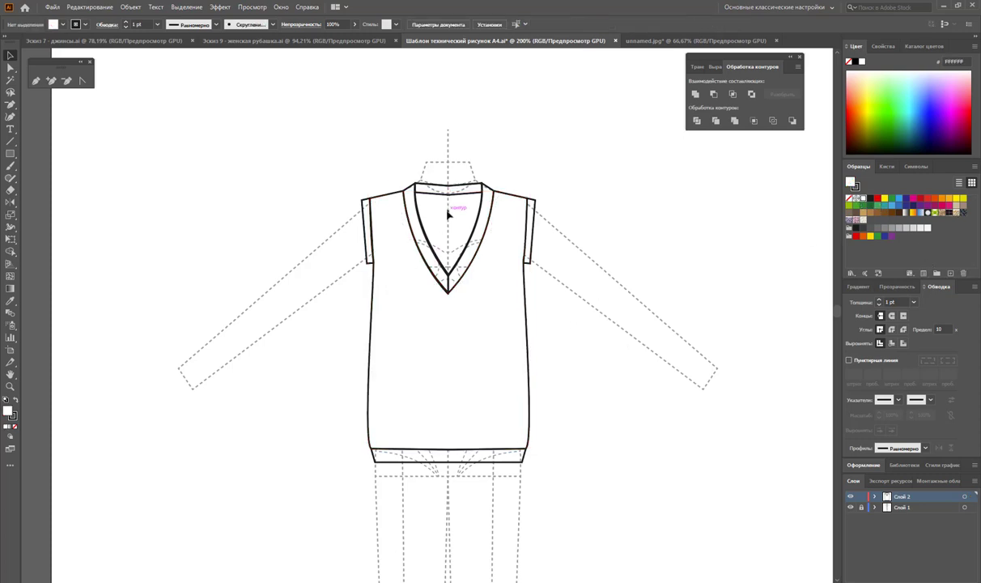
Fill the neckline opening with light grey F5F5F5.
click(425, 194)
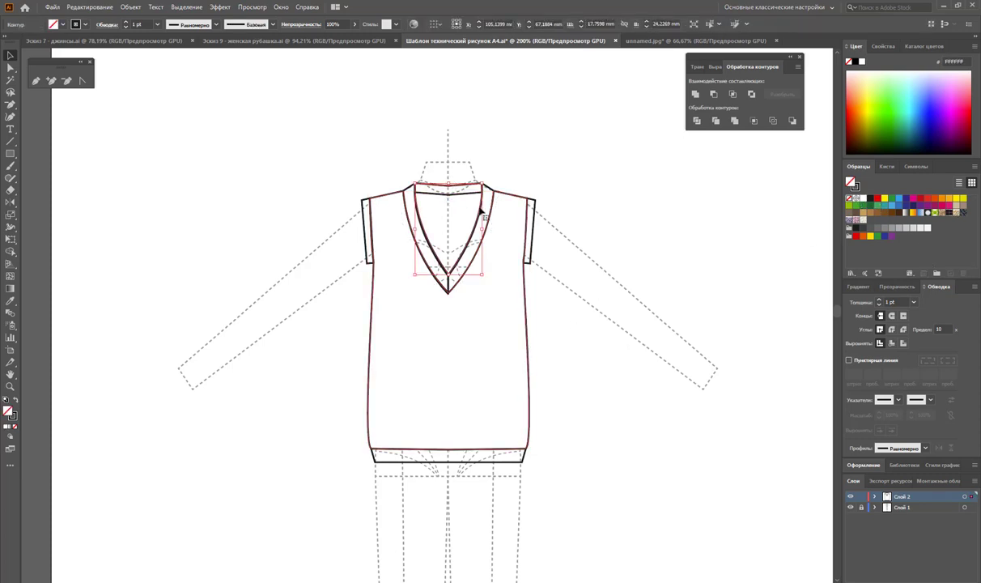
click(928, 230)
click(699, 267)
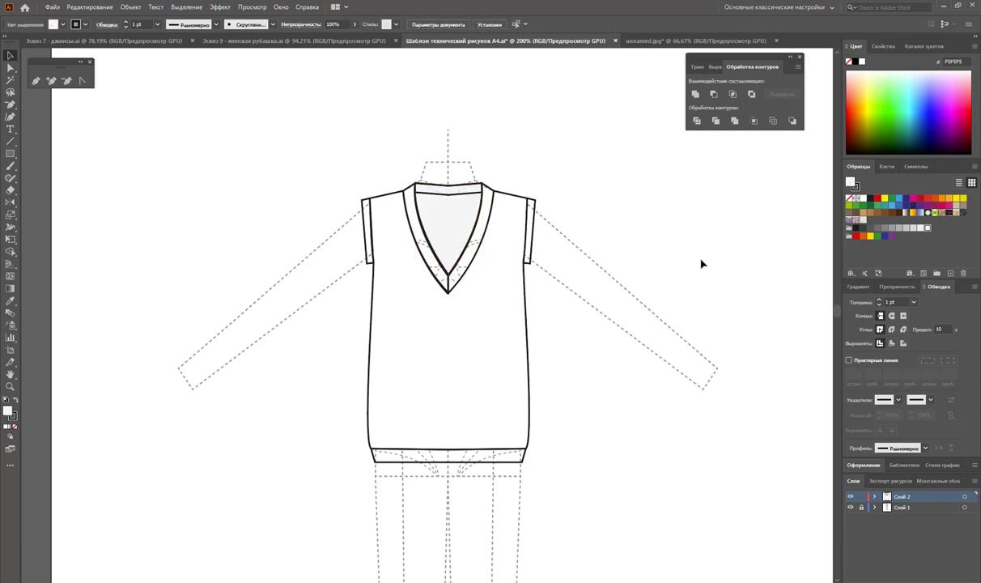
Select both collar bands, both armhole pieces and the hem band, and fill them white.
click(478, 202)
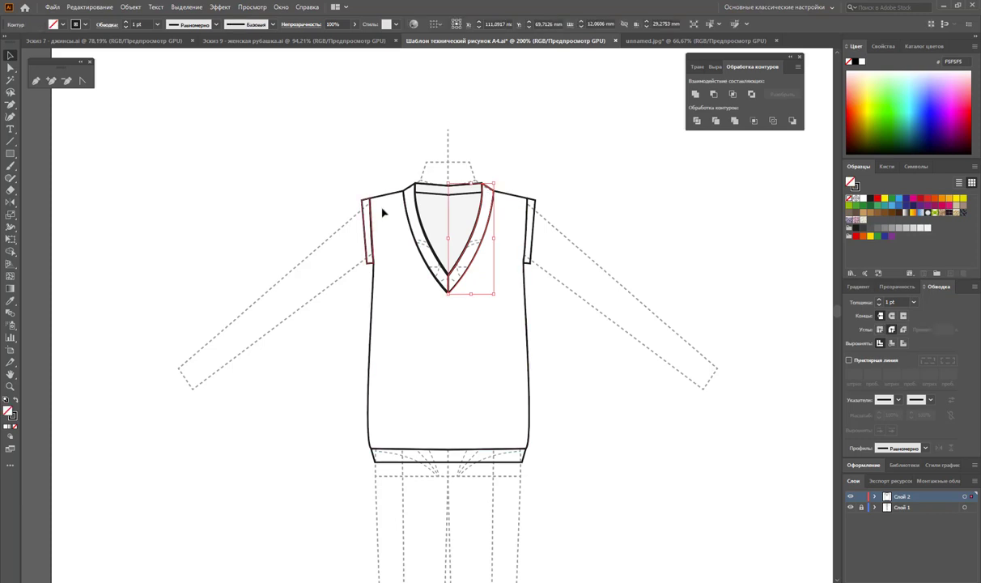
shift+click(408, 192)
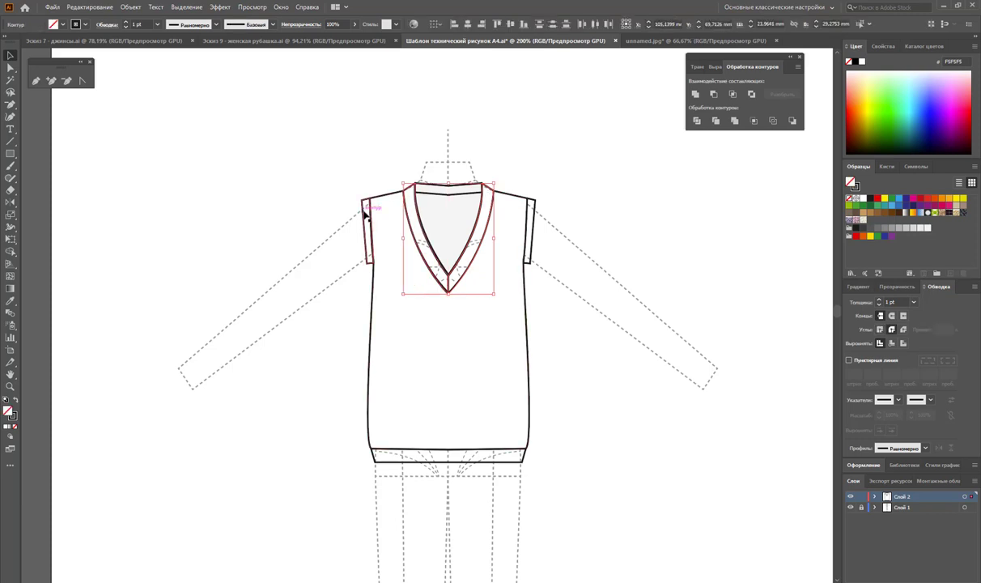
shift+click(364, 220)
double_click(530, 255)
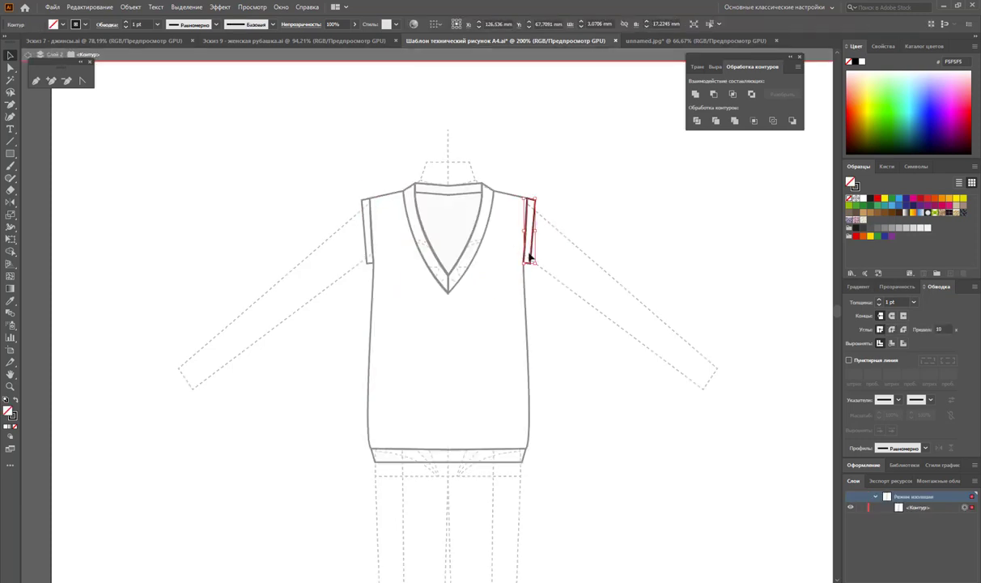
double_click(592, 243)
click(530, 220)
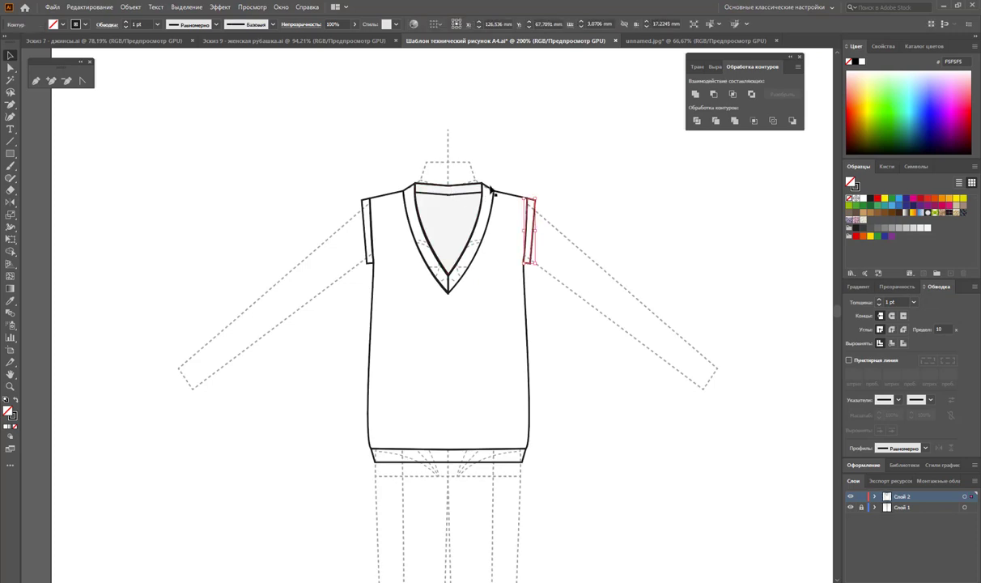
shift+click(489, 189)
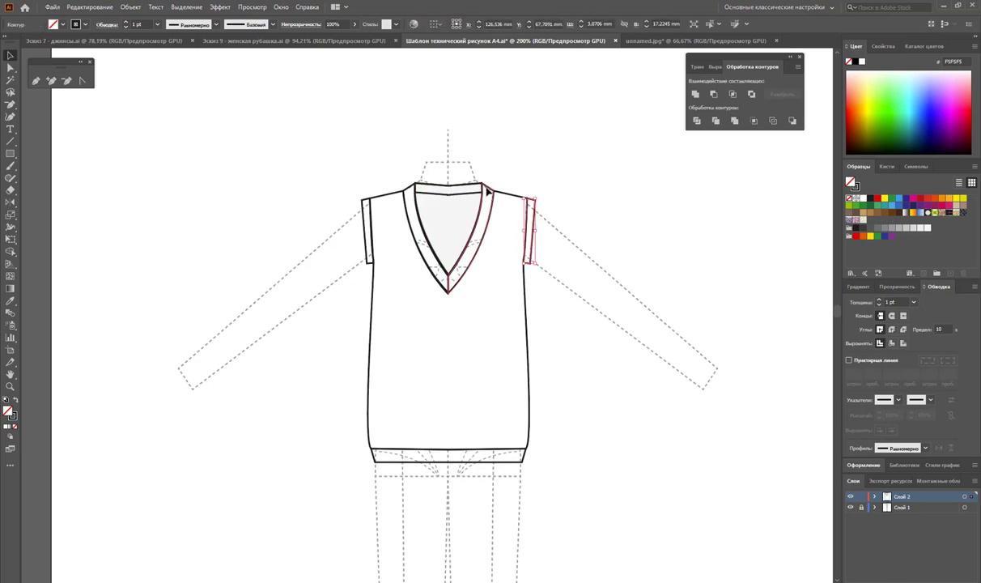
shift+click(407, 199)
shift+click(369, 216)
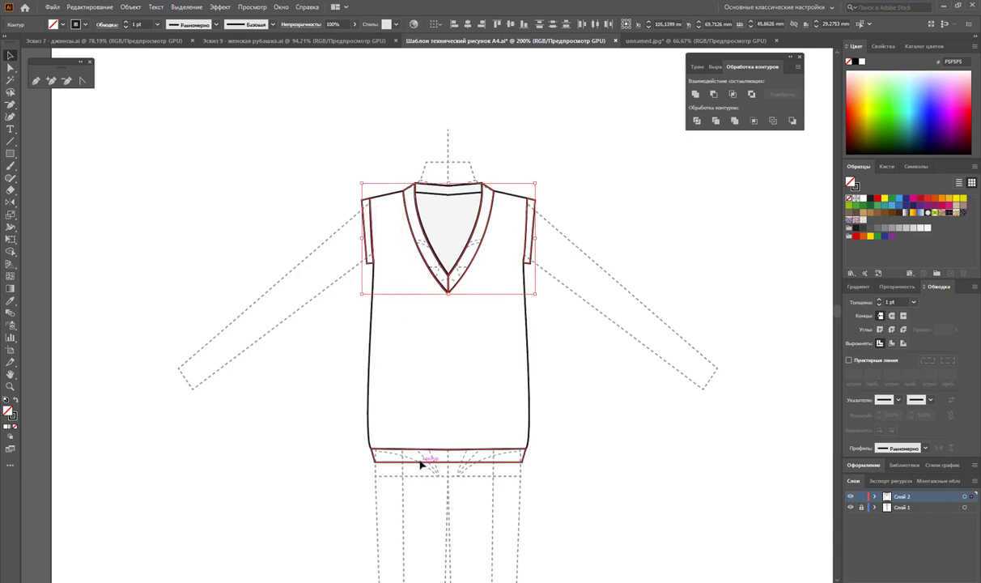
shift+click(421, 460)
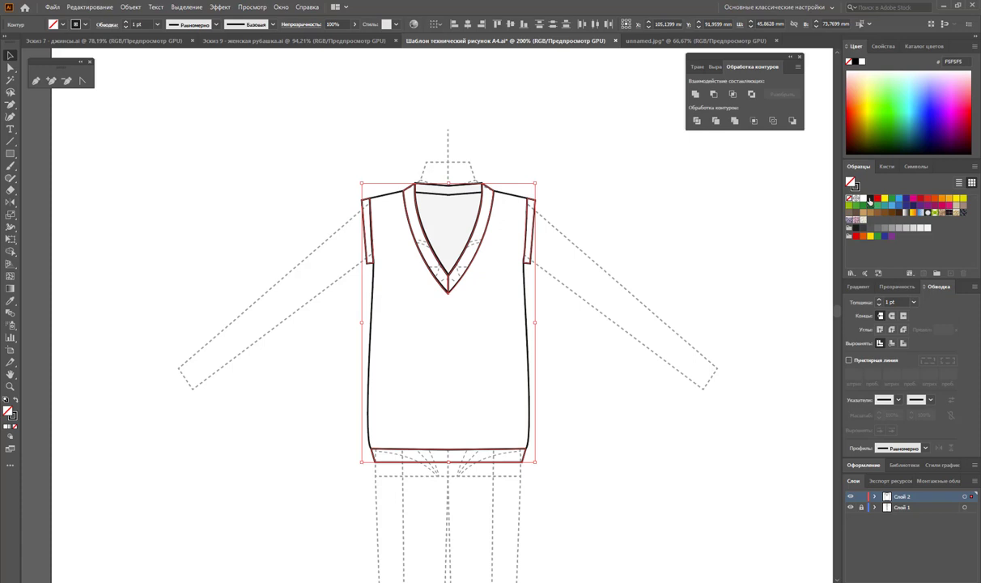
click(864, 199)
click(688, 220)
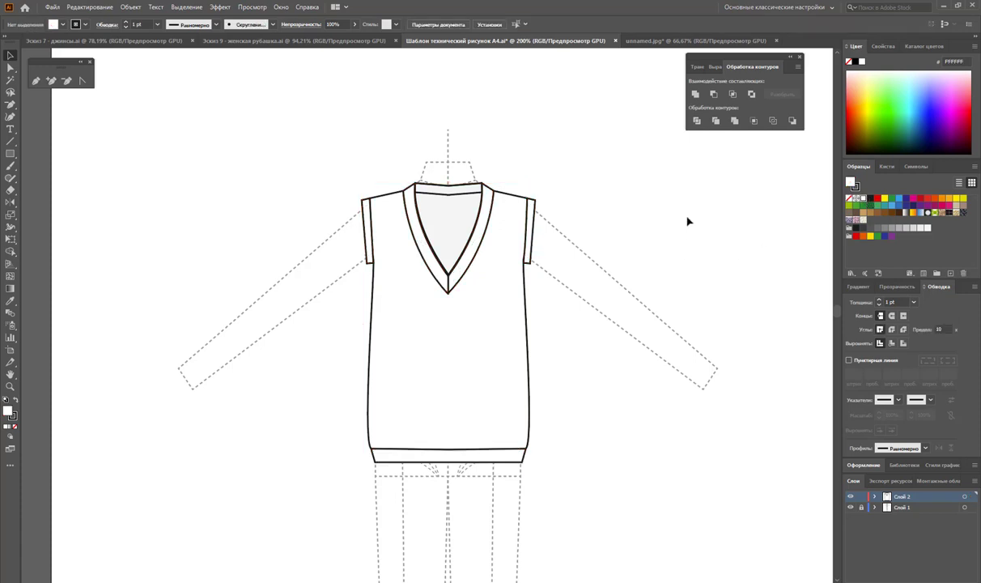
Draw a short vertical line beside the vest with a 0.25 pt stroke.
click(11, 141)
drag(210, 119, 212, 167)
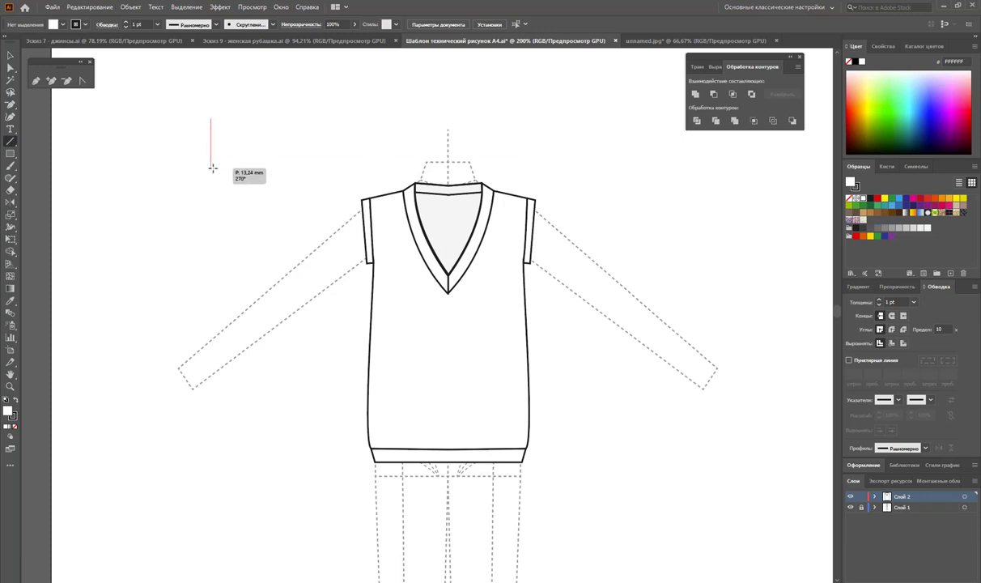
key(v)
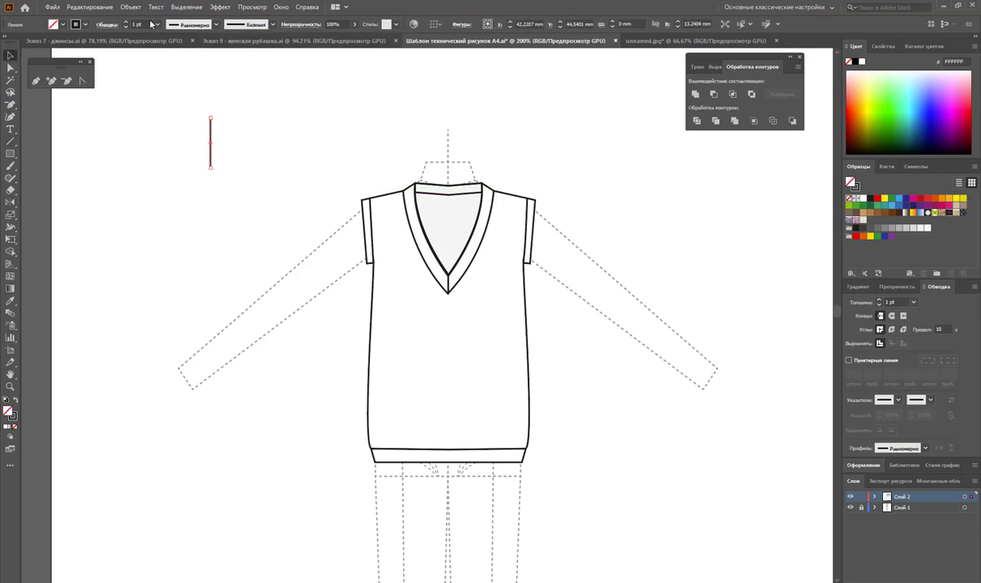
click(157, 24)
click(165, 46)
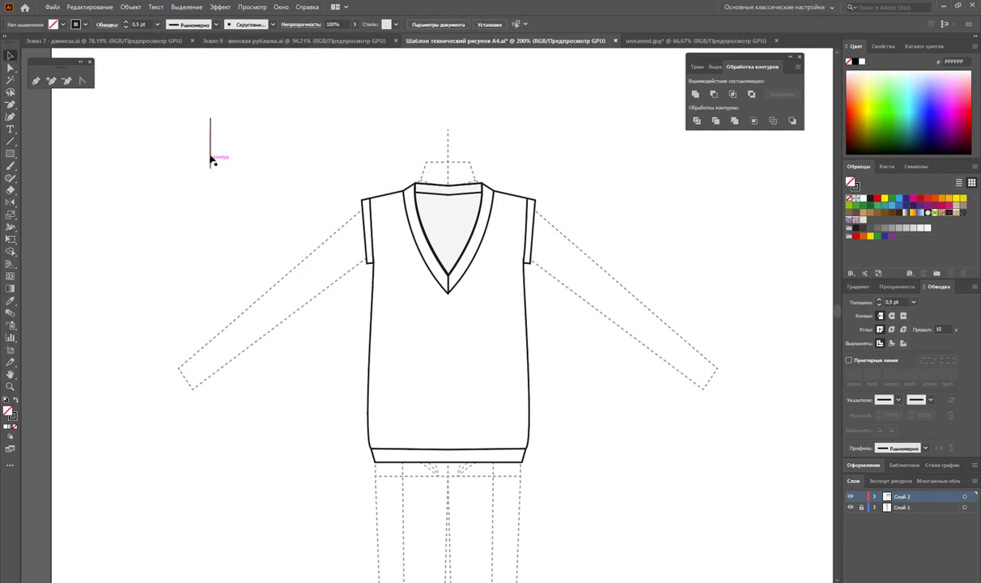
click(199, 107)
click(210, 143)
click(157, 24)
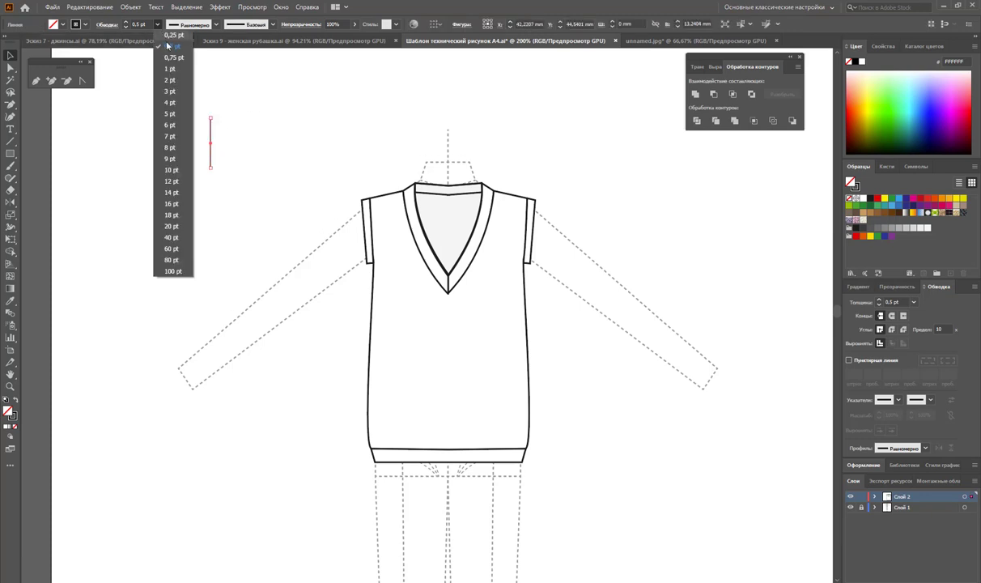
click(166, 36)
Copy the line just to its right, colour it 1D1D1B, and select both lines.
drag(208, 147, 213, 150)
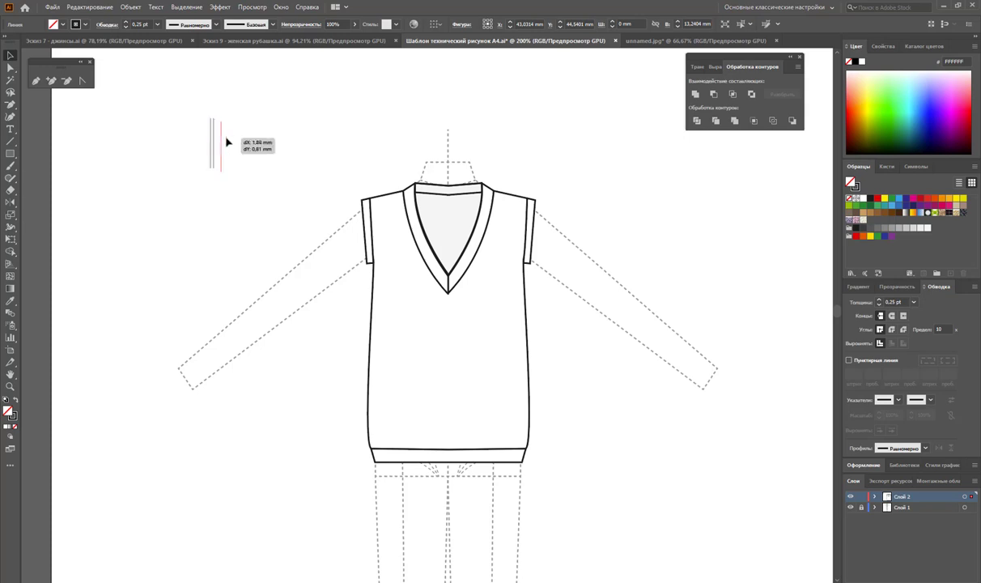
drag(214, 150, 226, 142)
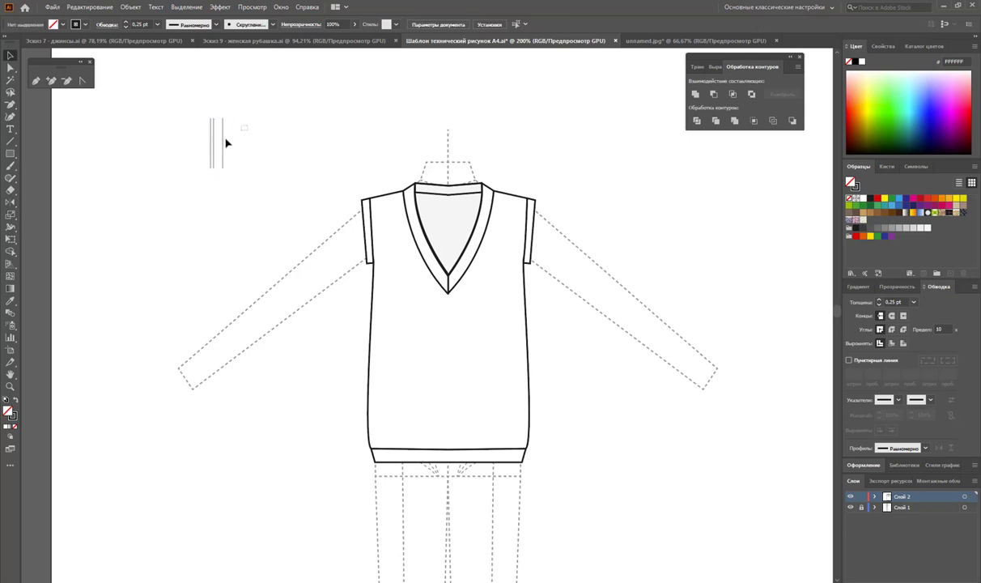
drag(192, 110, 237, 148)
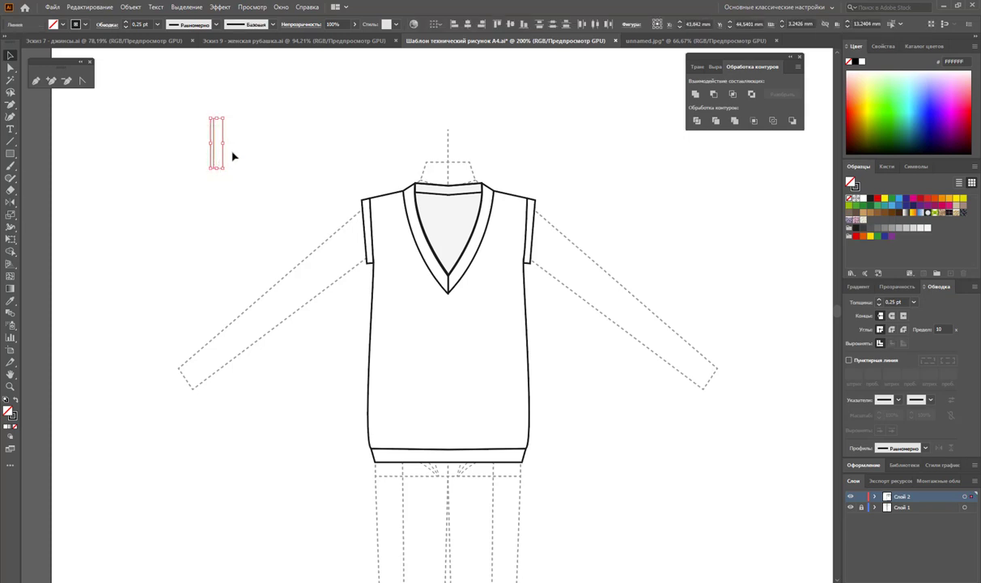
click(222, 154)
click(12, 417)
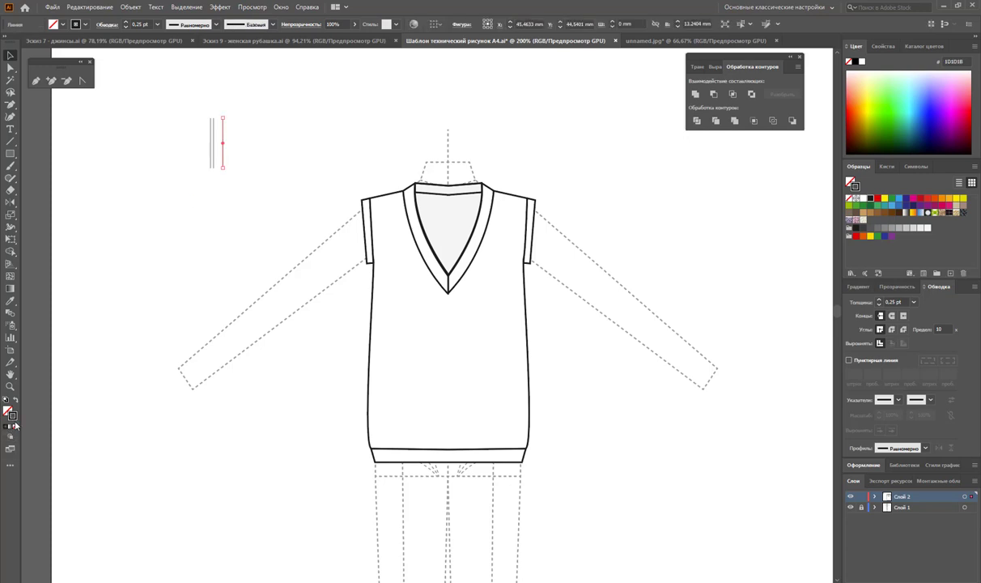
click(182, 258)
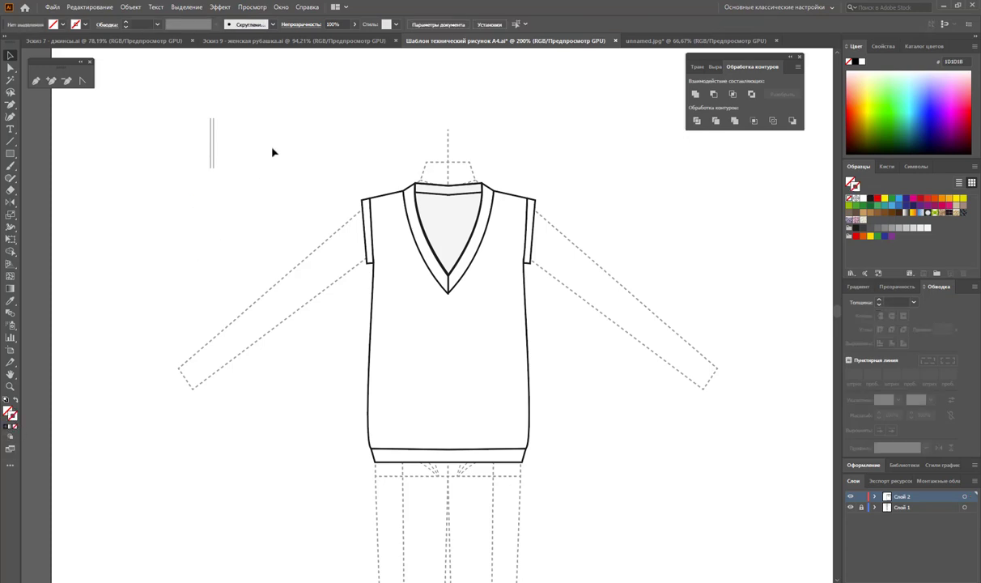
mouse_move(274, 151)
mouse_down()
mouse_move(197, 113)
mouse_move(219, 145)
mouse_up()
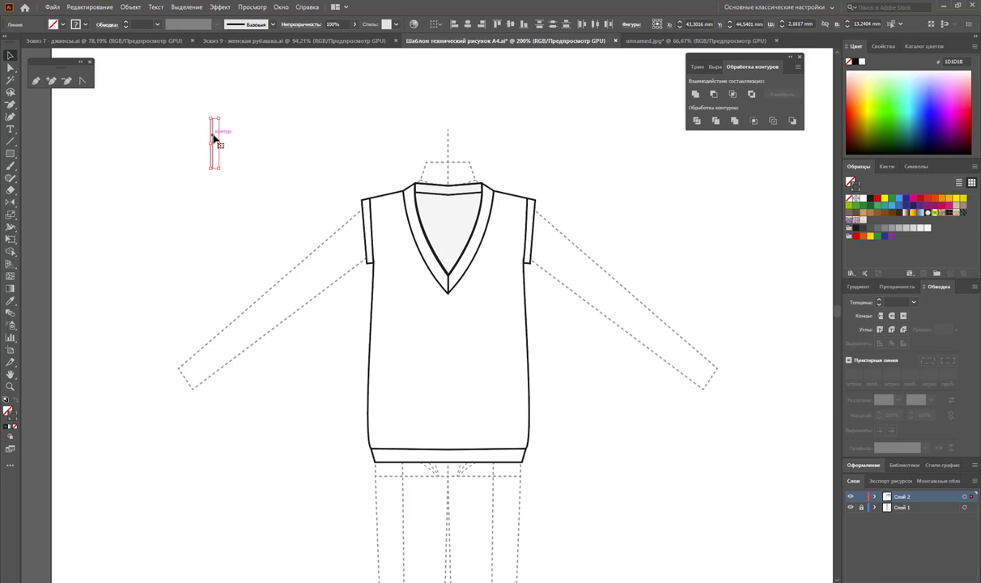
Drag the line pair into Swatches as a stripe pattern swatch, then select the V-neck trims.
drag(215, 140, 880, 237)
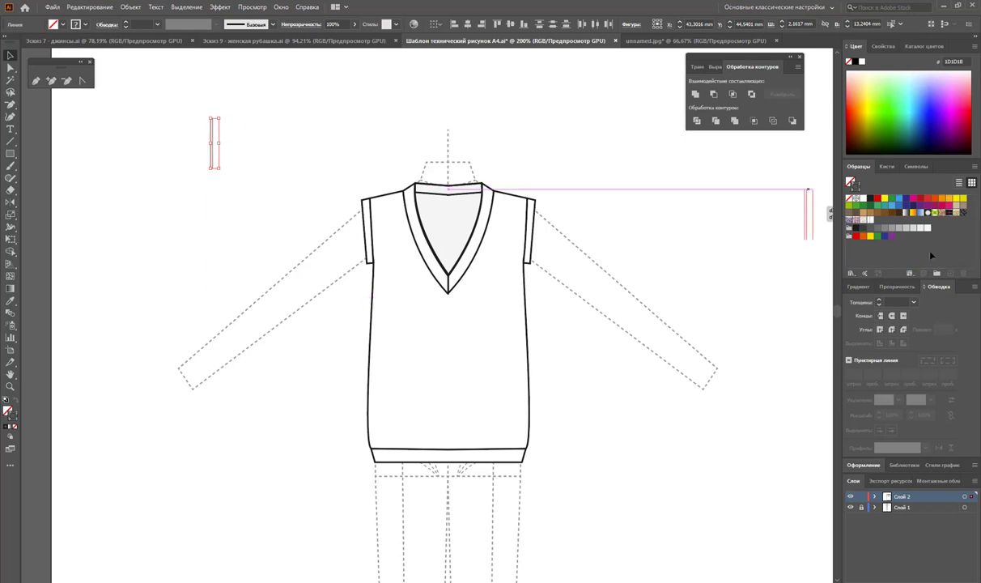
drag(214, 143, 366, 223)
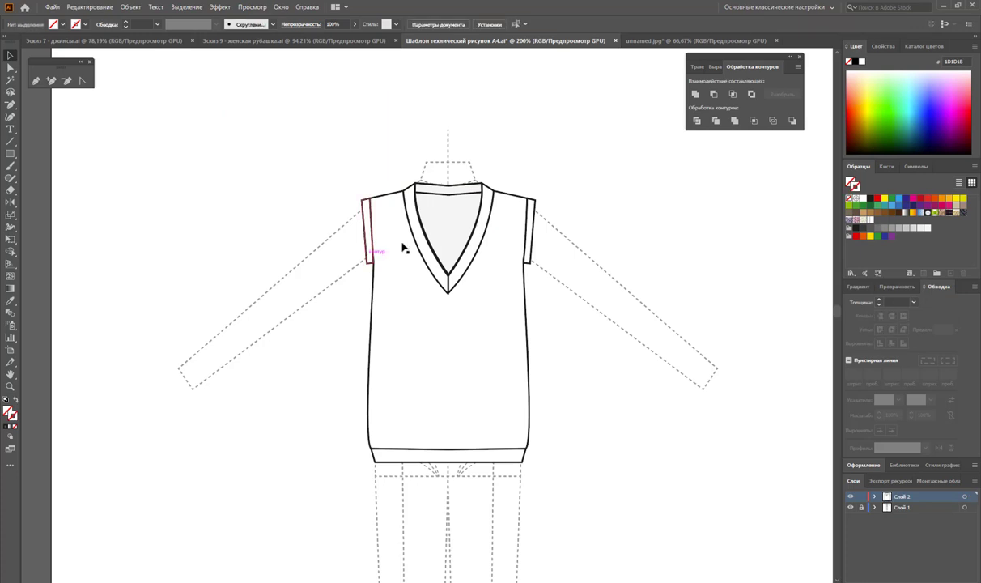
click(405, 242)
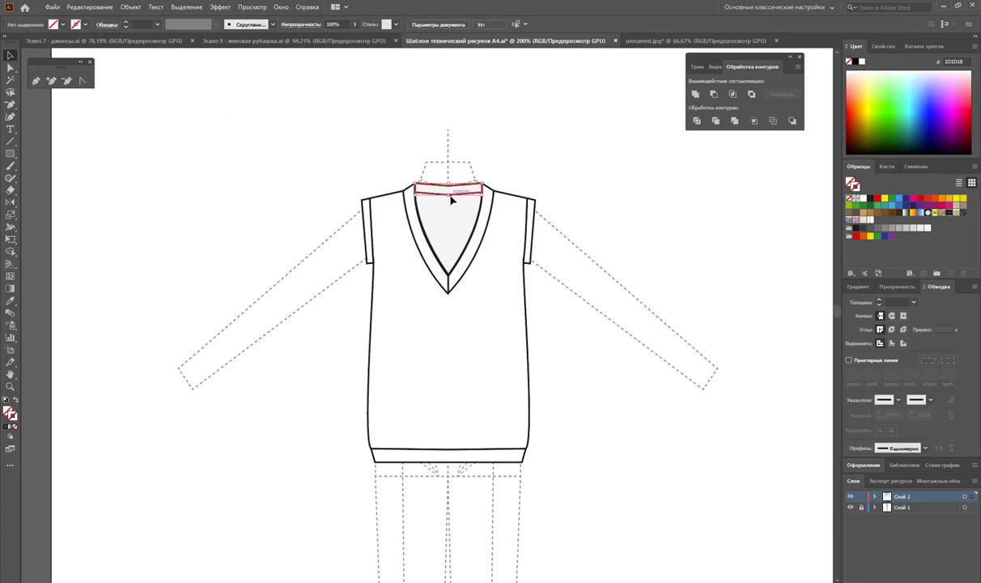
click(485, 227)
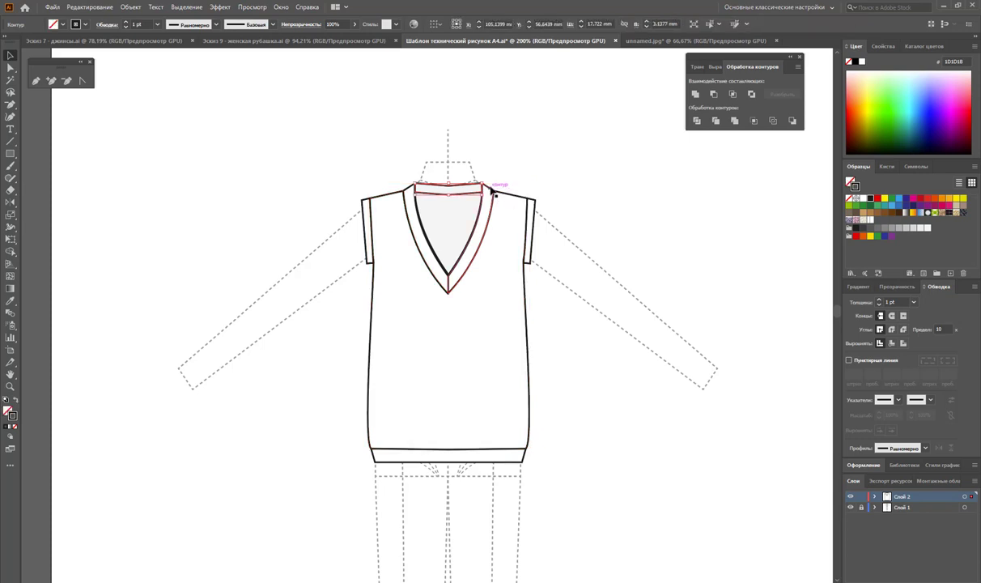
click(413, 203)
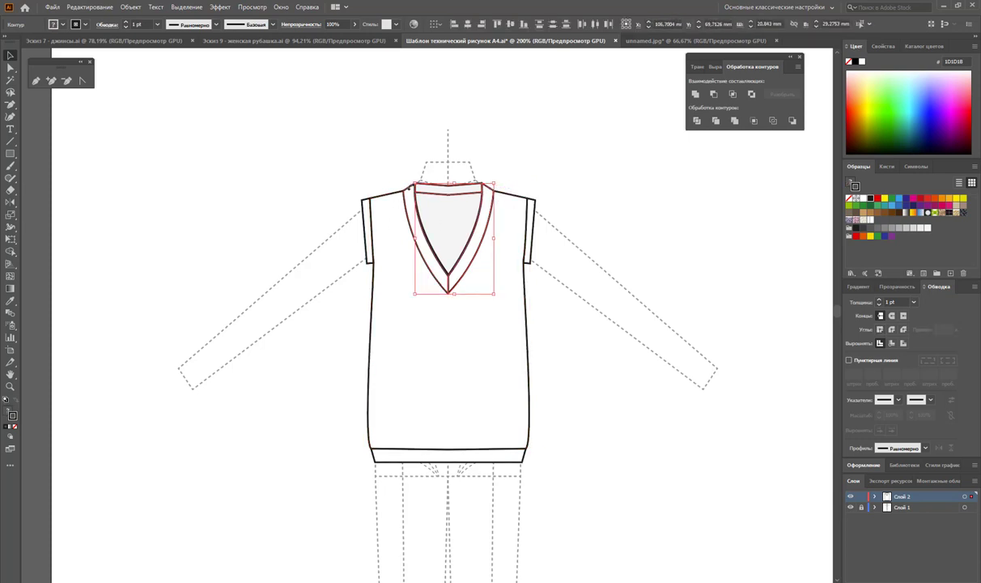
click(407, 201)
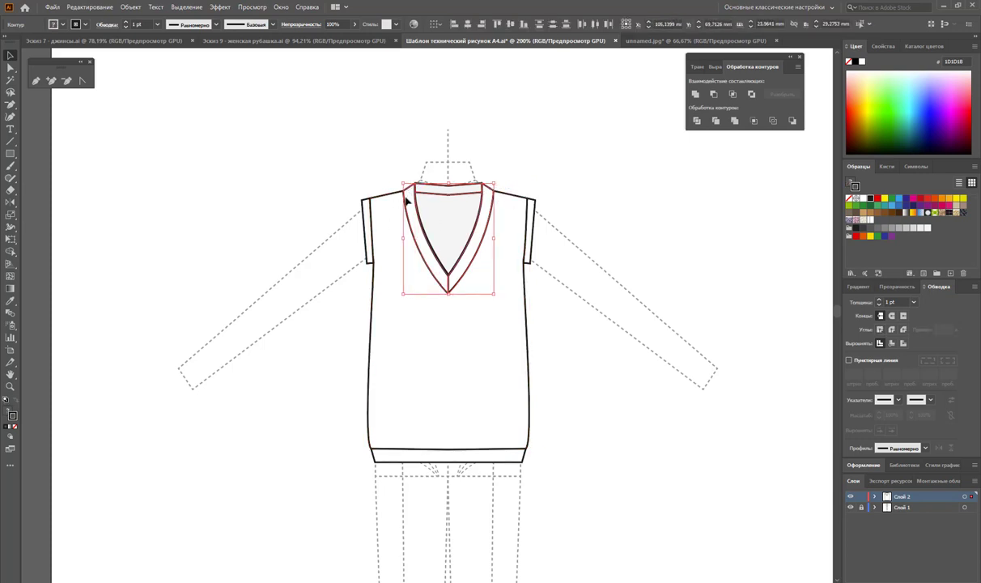
Copy the V-neck, armhole and hem bands beside the vest and fill them with the stripe pattern.
shift+click(366, 225)
shift+click(530, 223)
shift+click(458, 460)
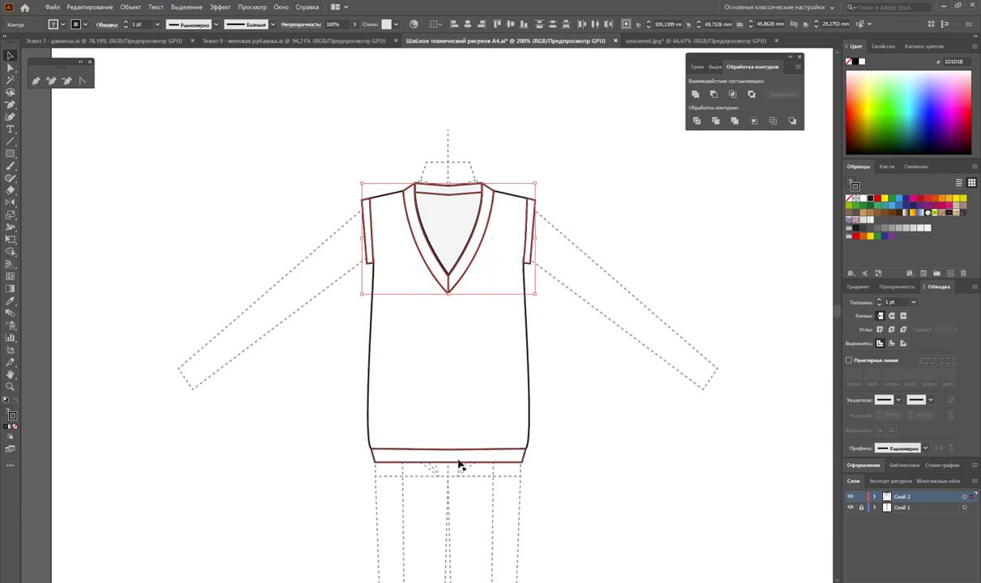
shift+click(375, 464)
drag(377, 463, 607, 465)
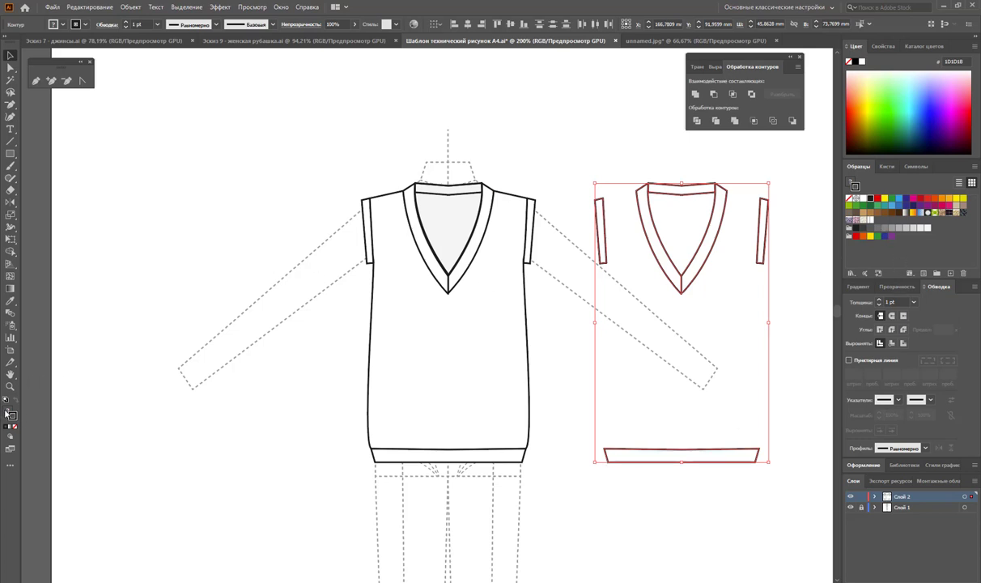
click(867, 219)
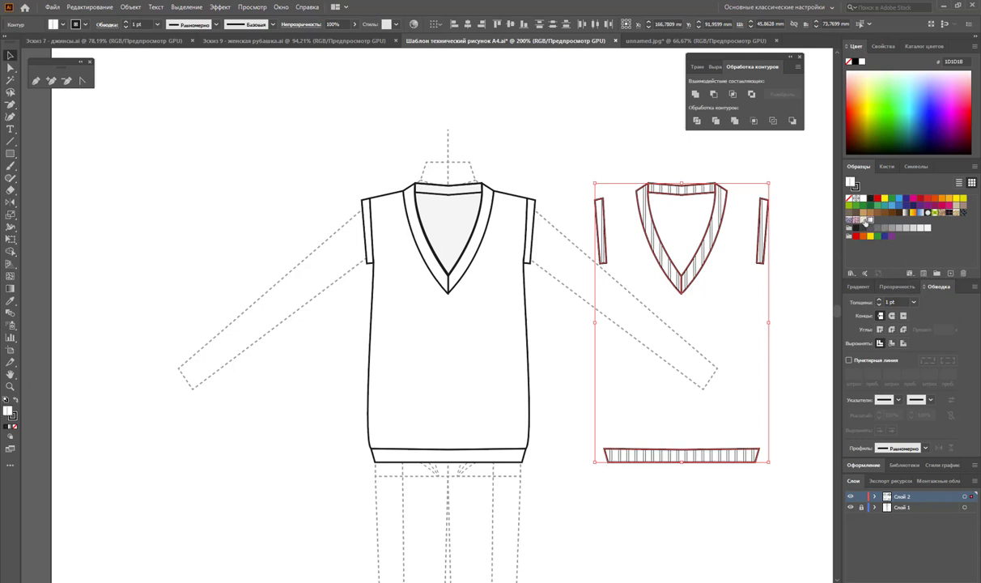
click(784, 334)
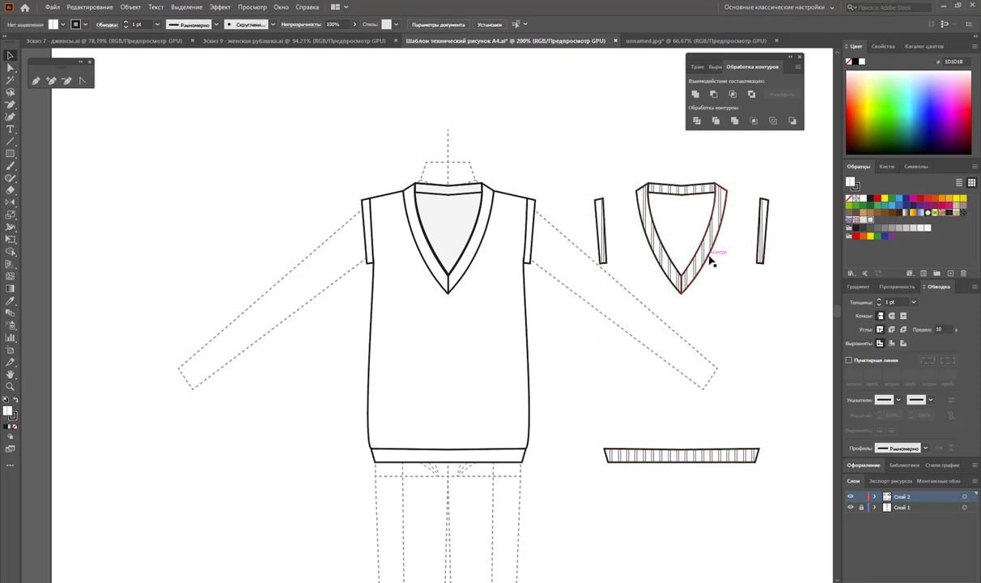
Select the right half of the copied V-neck trim and bring up the Rotate options.
click(710, 259)
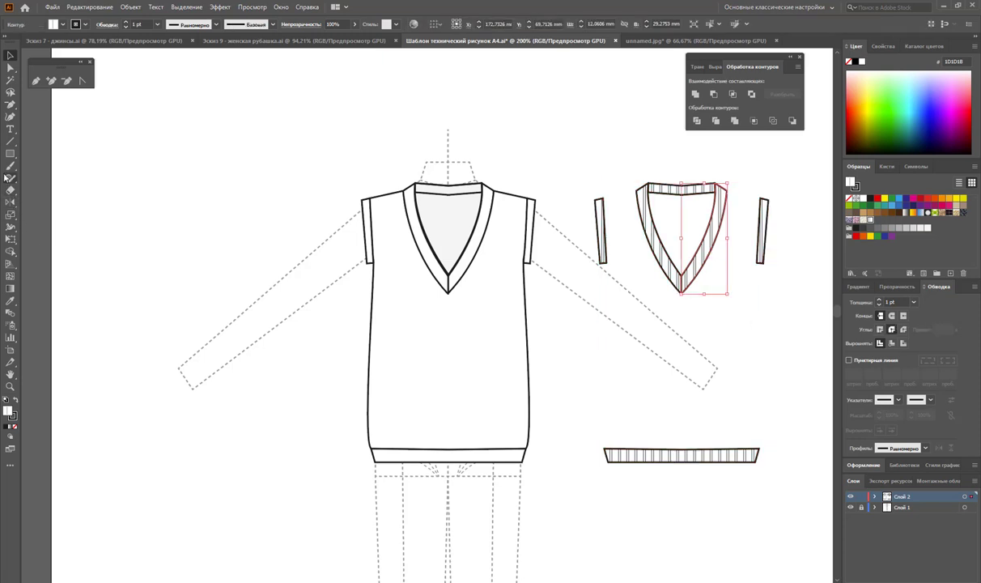
click(10, 216)
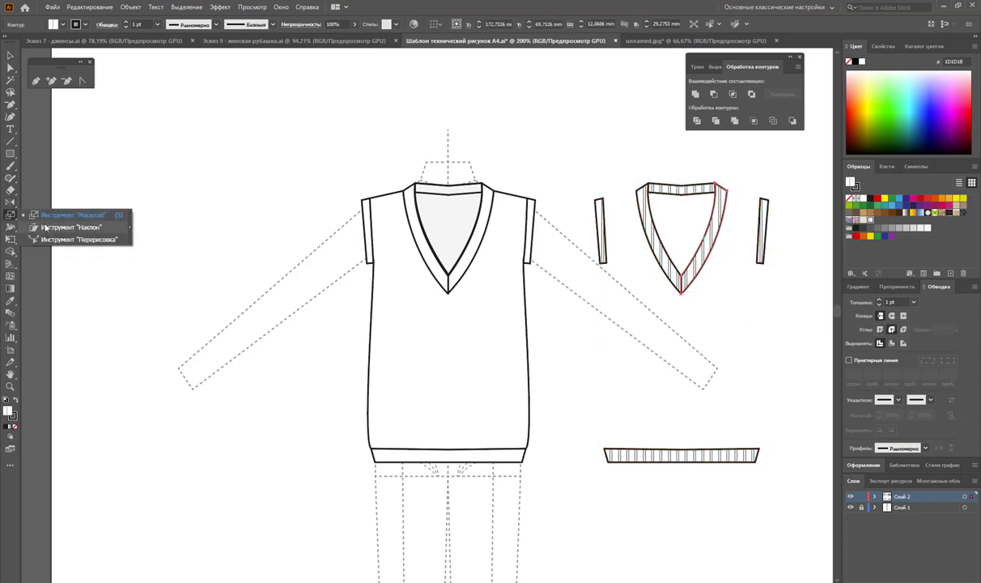
click(11, 204)
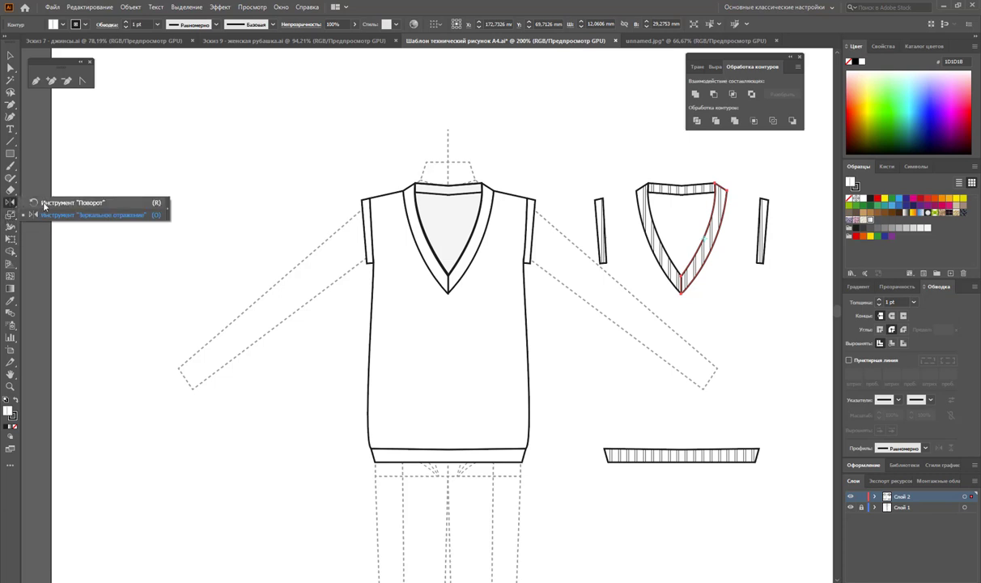
click(45, 203)
double_click(14, 205)
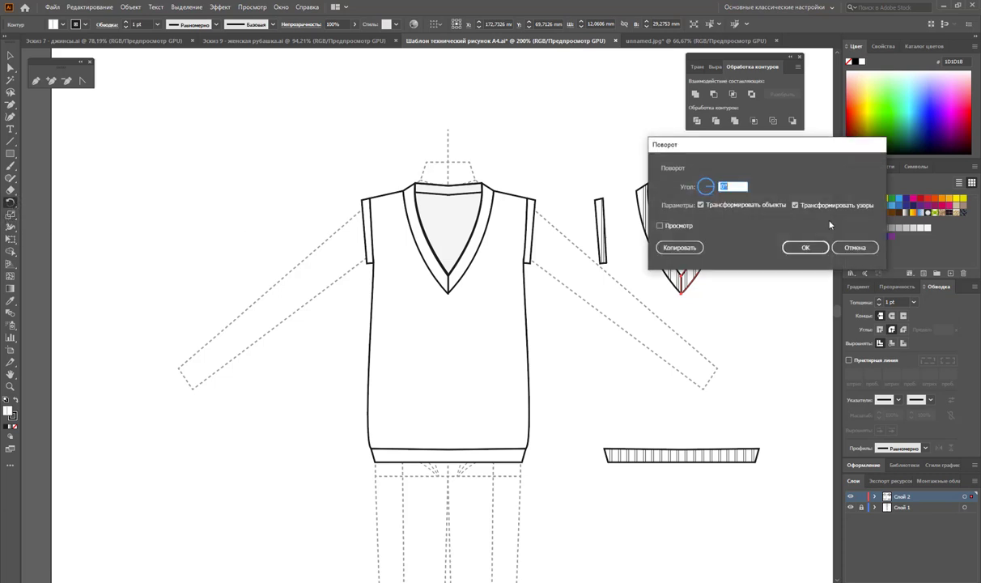
mouse_move(817, 148)
mouse_down()
mouse_move(406, 99)
mouse_move(417, 101)
mouse_up()
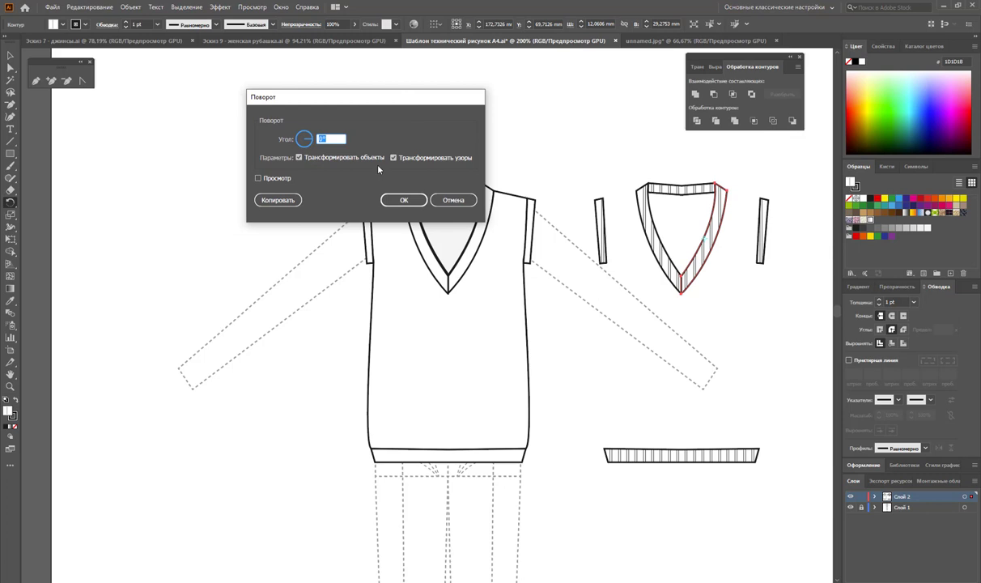
Rotate only the trim's stripes by about 51°, leaving the band shape unchanged.
click(306, 148)
click(260, 178)
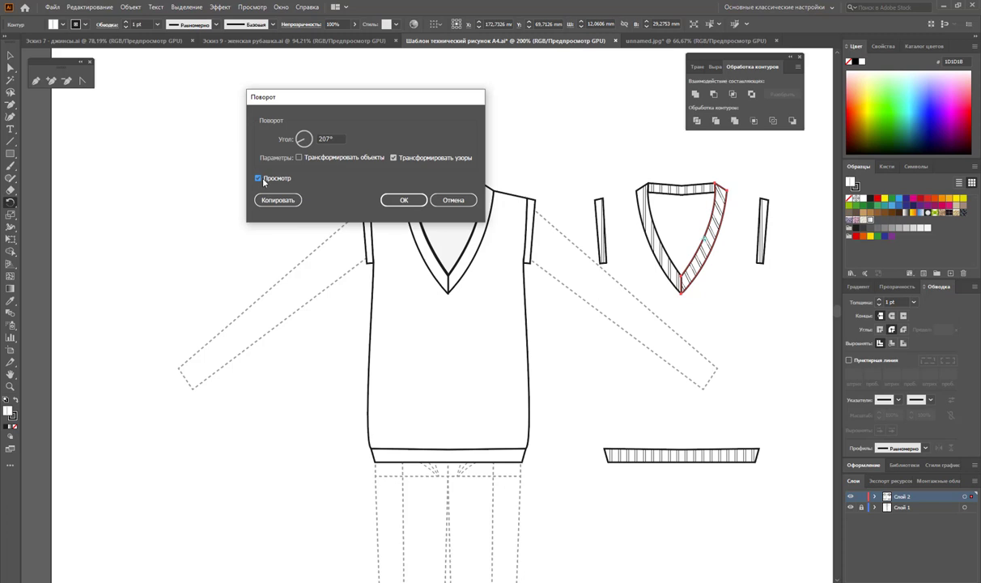
click(299, 143)
drag(297, 142, 307, 138)
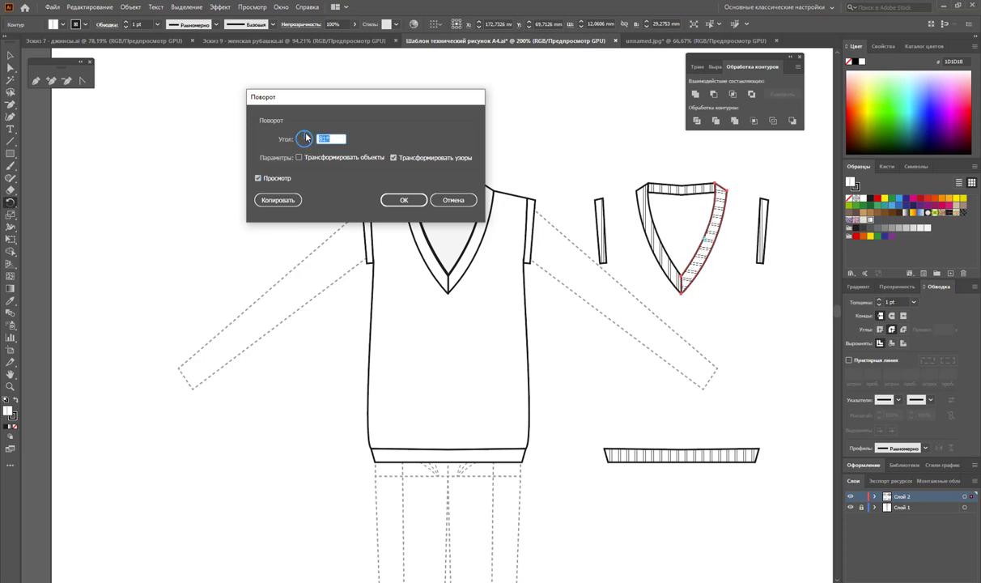
drag(306, 139, 309, 137)
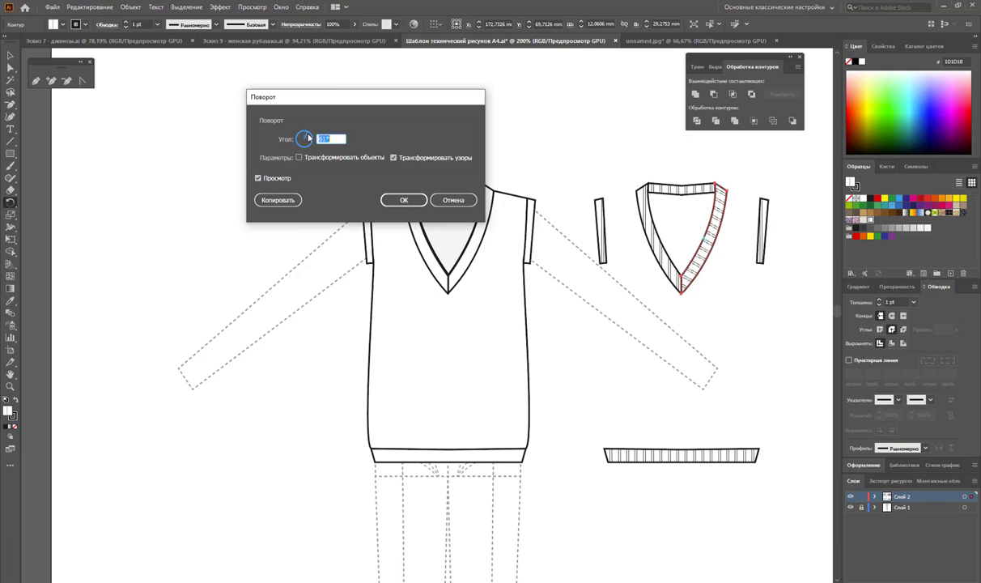
click(397, 203)
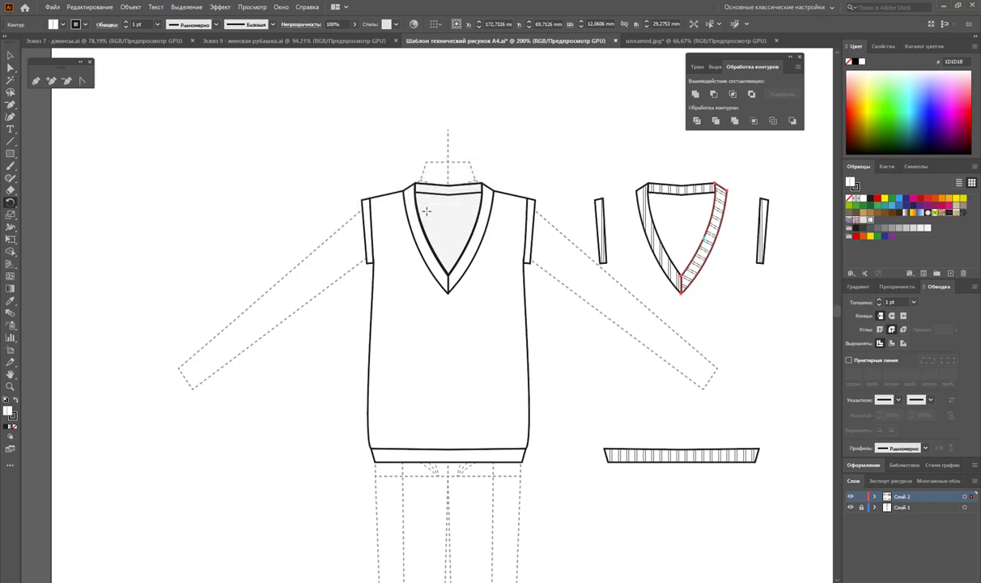
key(v)
click(628, 204)
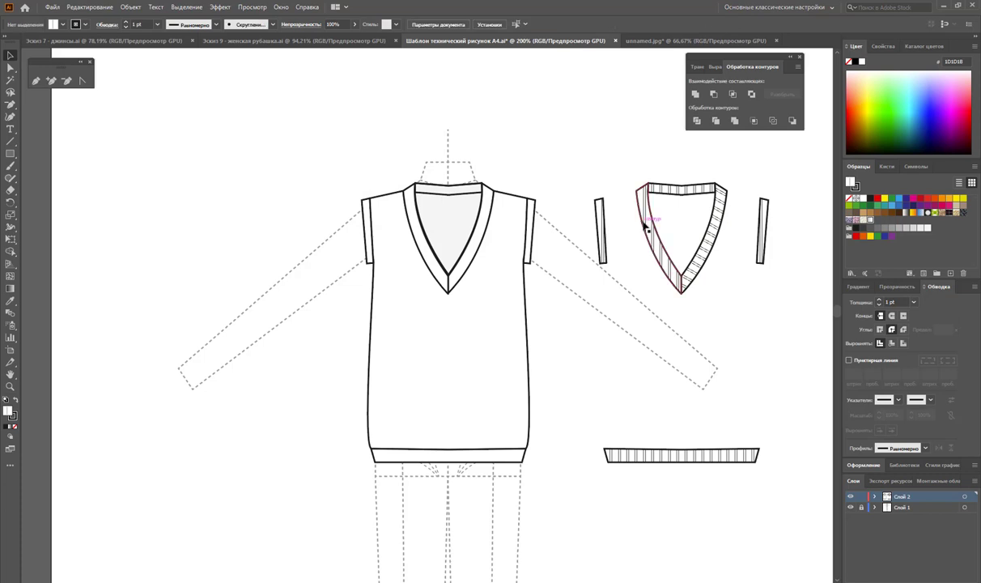
Rotate the stripes in the left half of the V-neck trim to match.
click(641, 226)
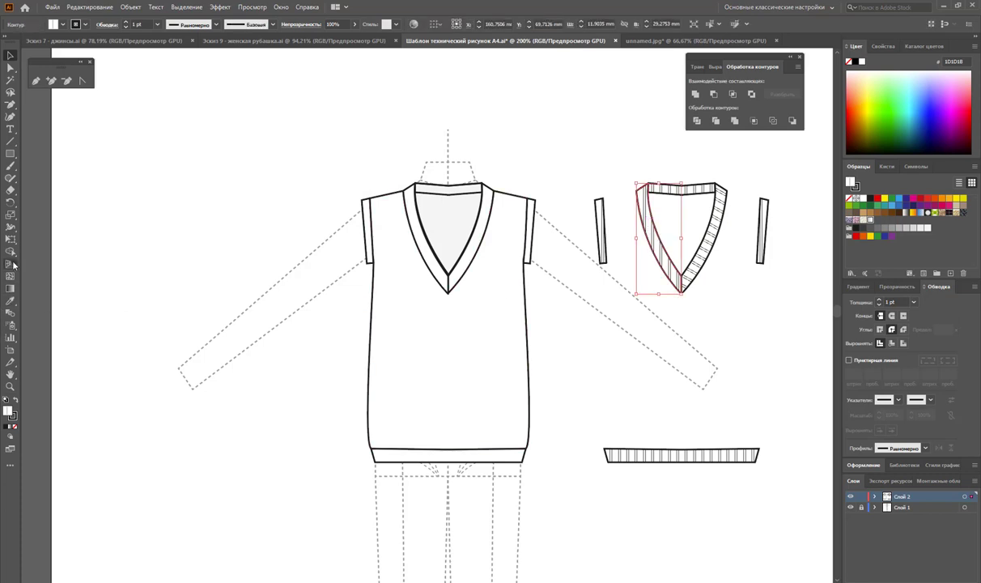
double_click(10, 201)
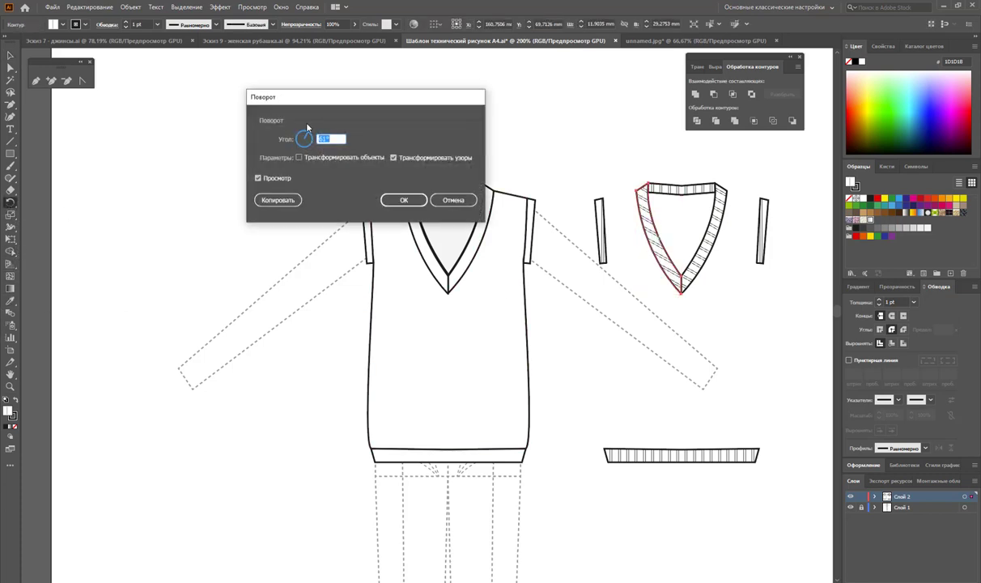
drag(304, 137, 303, 136)
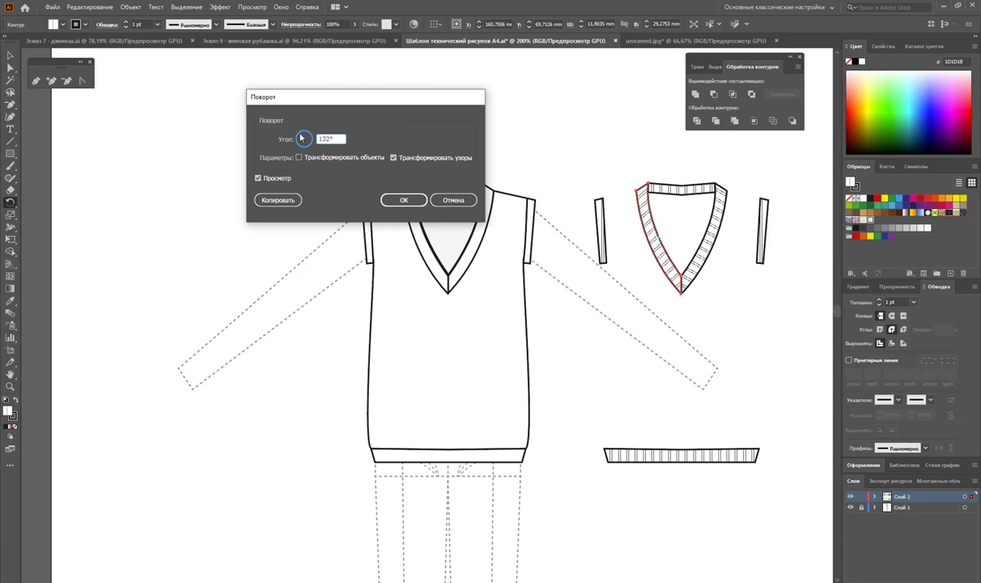
click(393, 199)
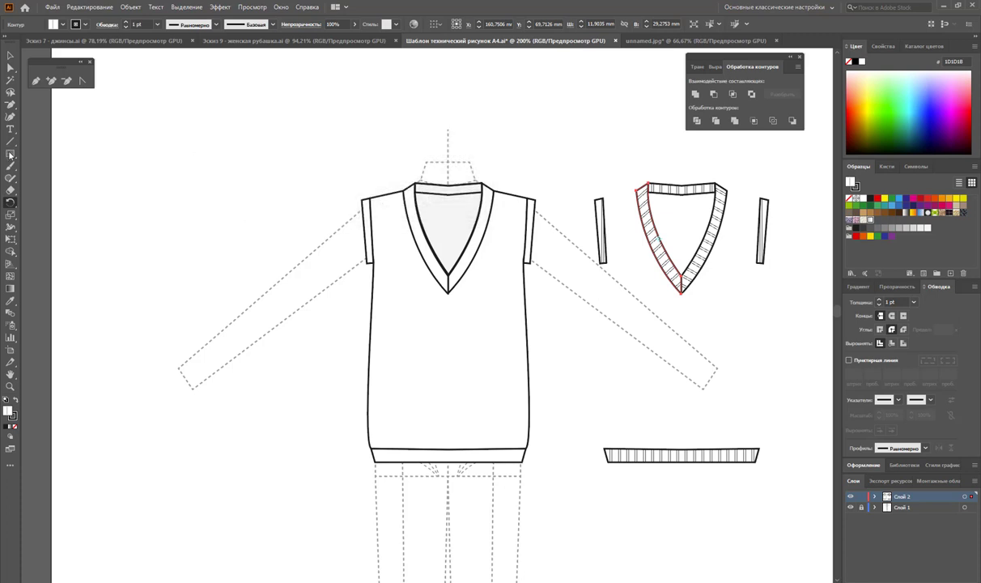
click(11, 55)
click(608, 245)
Rotate the stripes of both copied armhole bands by 90° so they run across.
click(599, 231)
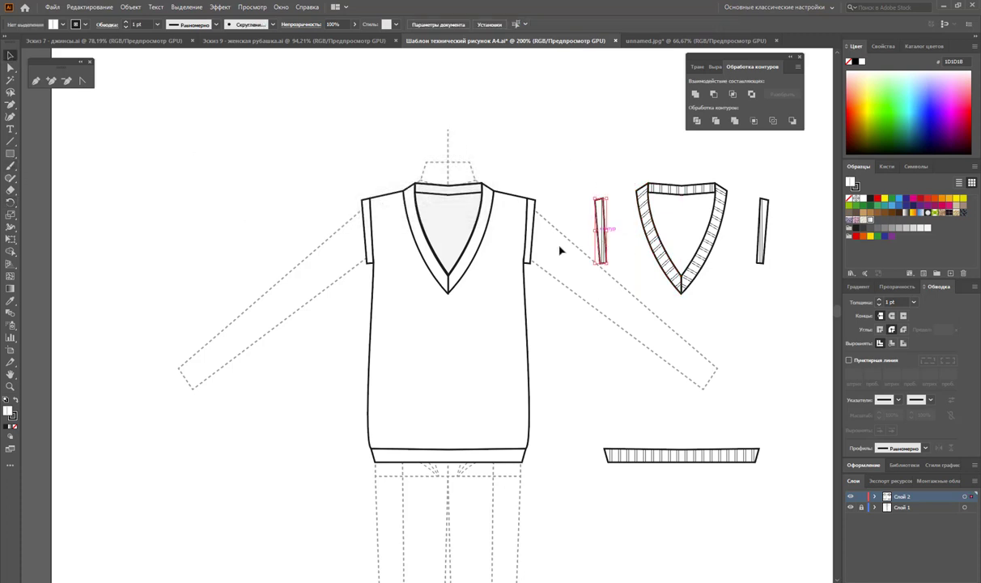
double_click(11, 202)
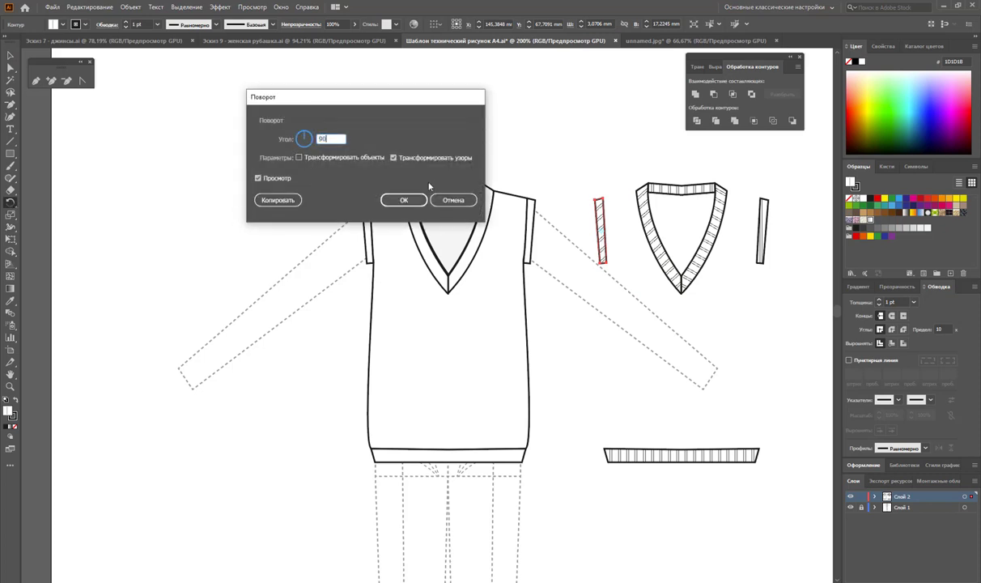
click(405, 202)
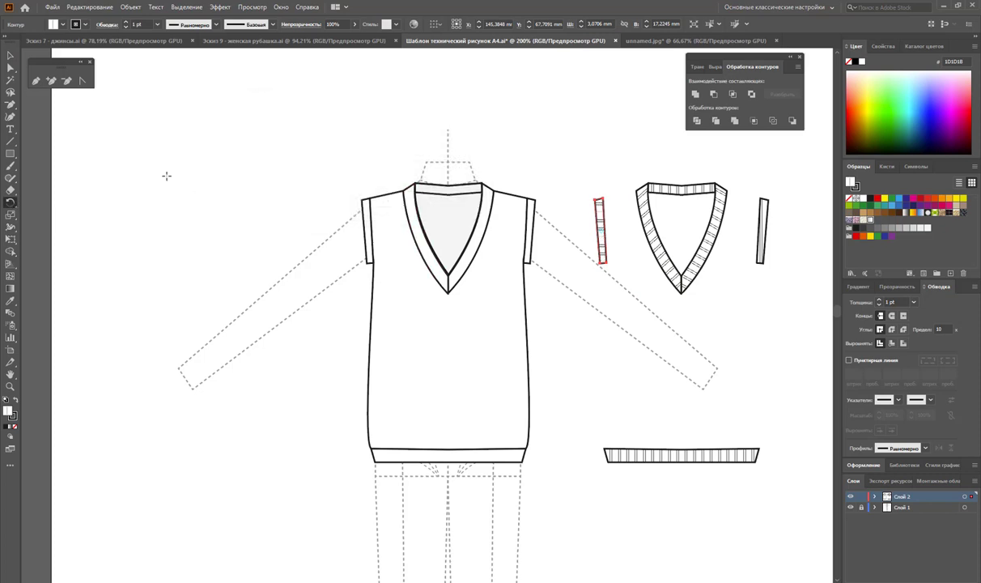
click(11, 55)
click(760, 230)
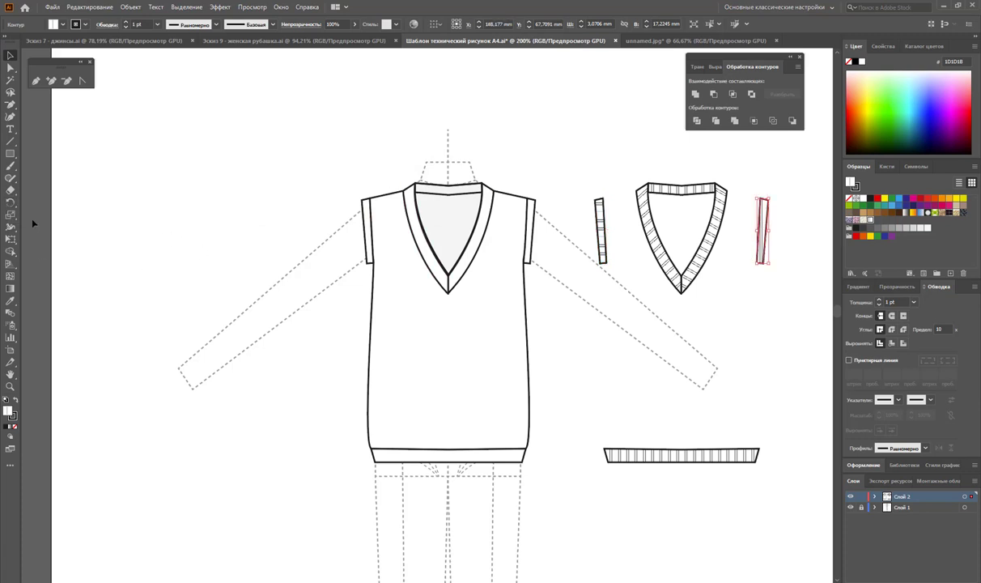
double_click(10, 202)
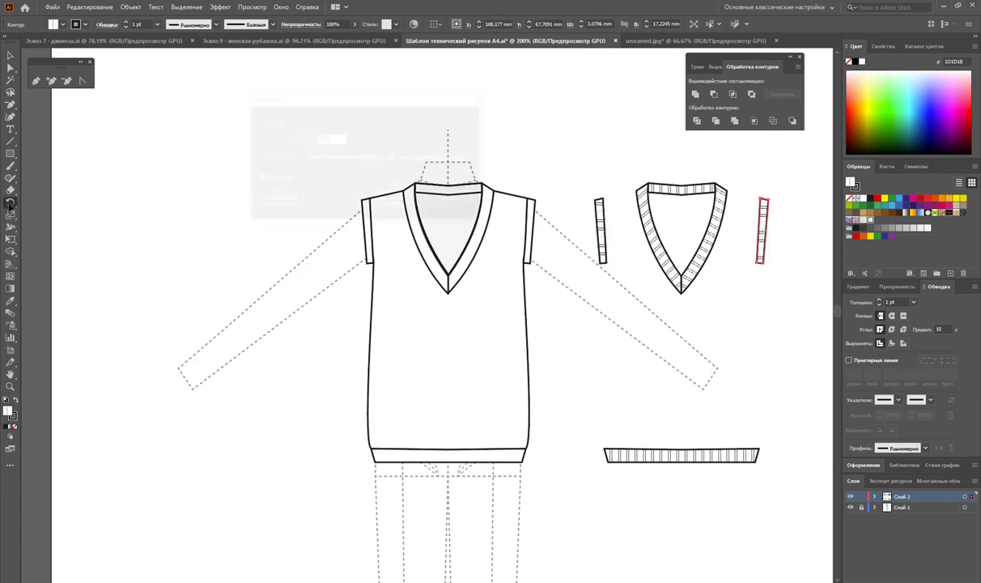
click(402, 200)
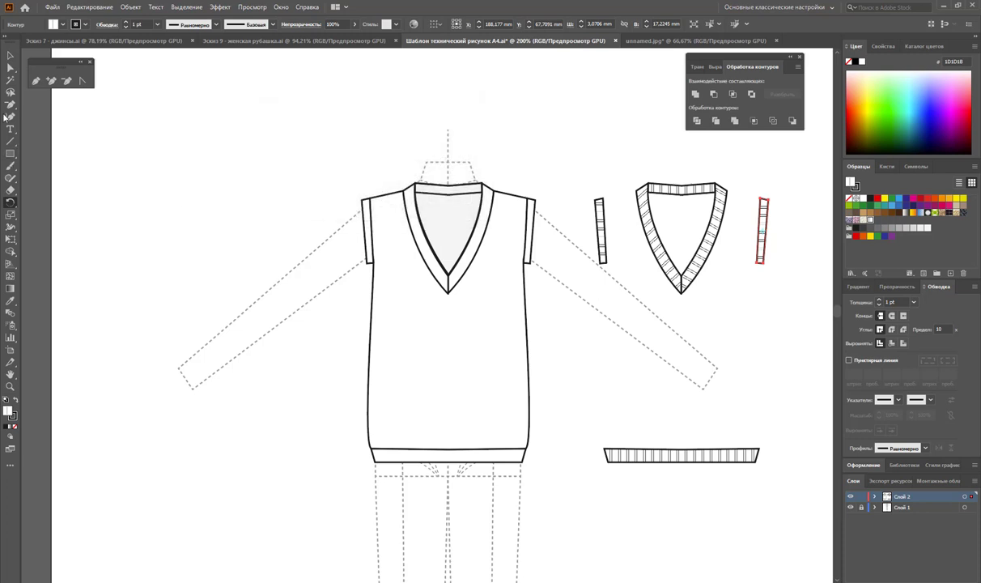
click(11, 55)
Group the neckline, armhole and hem rib pieces and move them onto the vest front.
drag(588, 152, 783, 499)
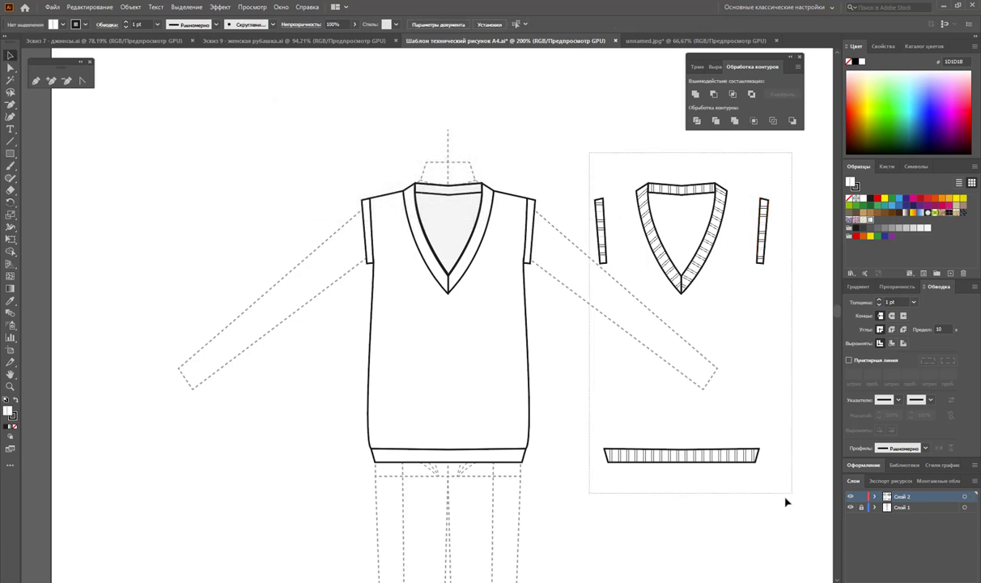
right_click(699, 431)
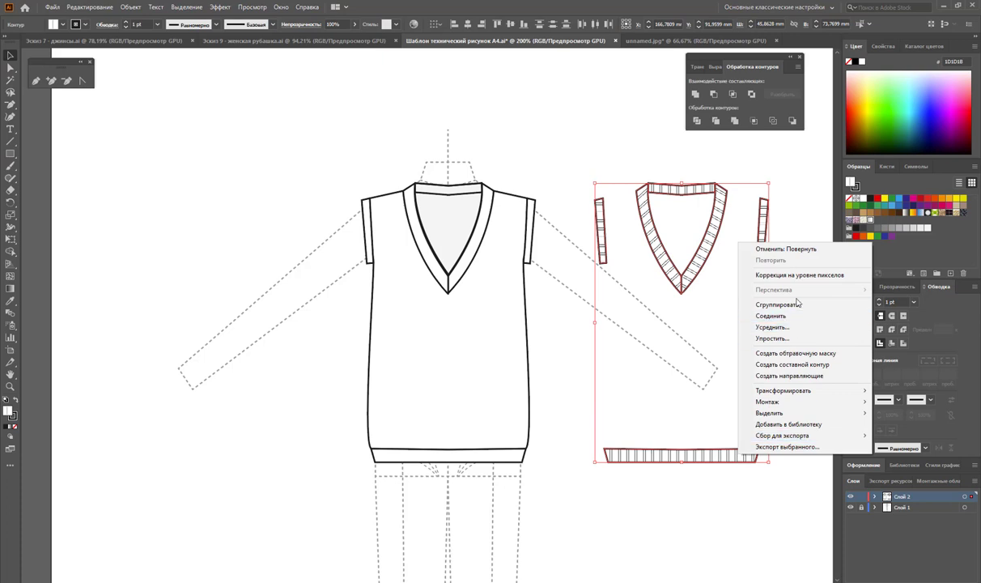
click(756, 290)
drag(695, 274, 467, 288)
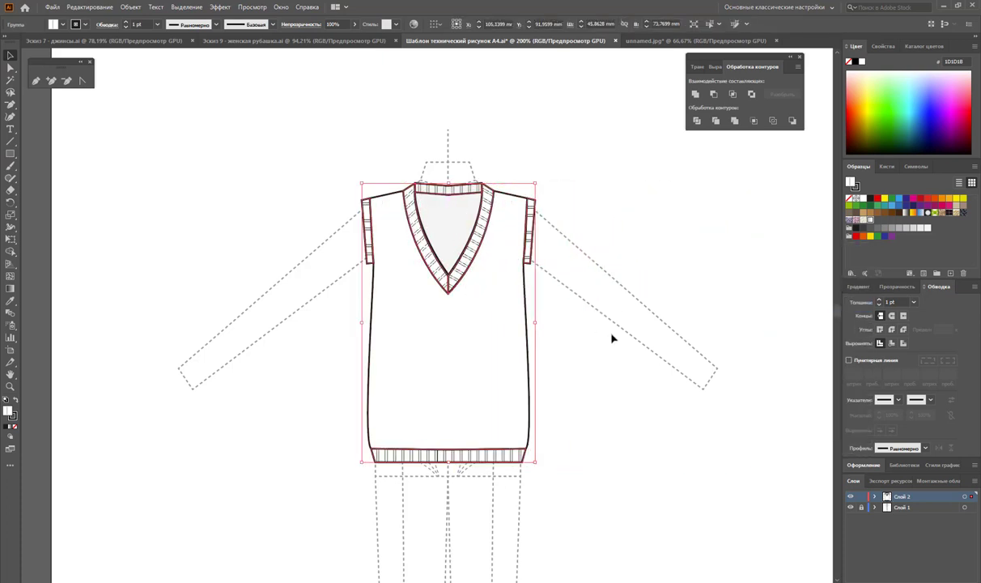
click(613, 338)
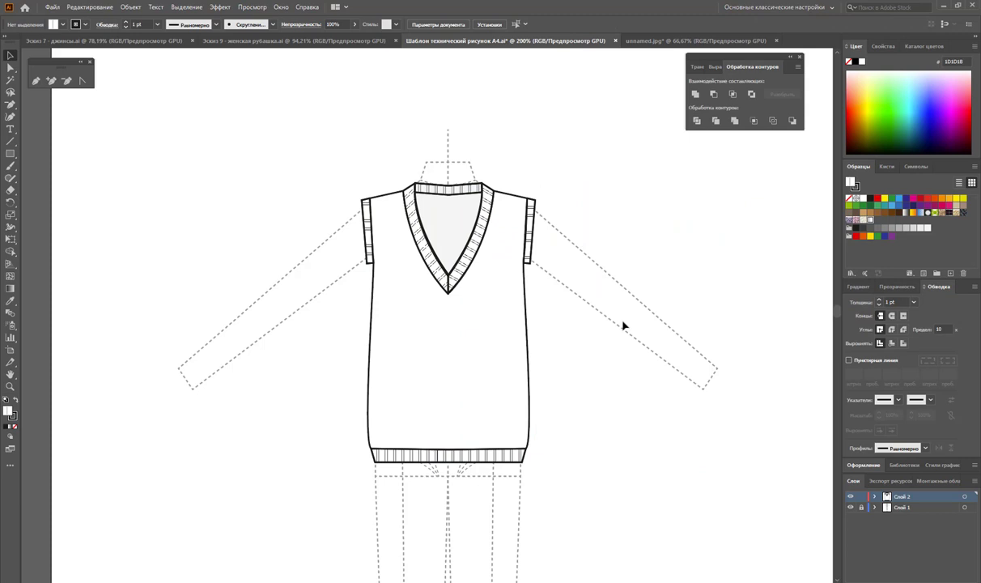
click(36, 80)
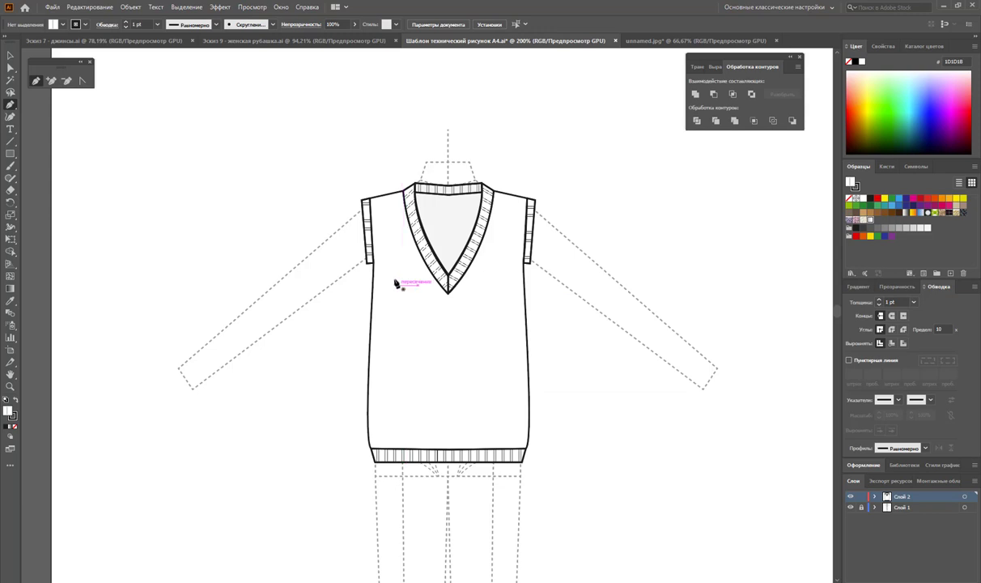
Curve the right side seam below the armhole, undoing the extra inward pull.
click(10, 70)
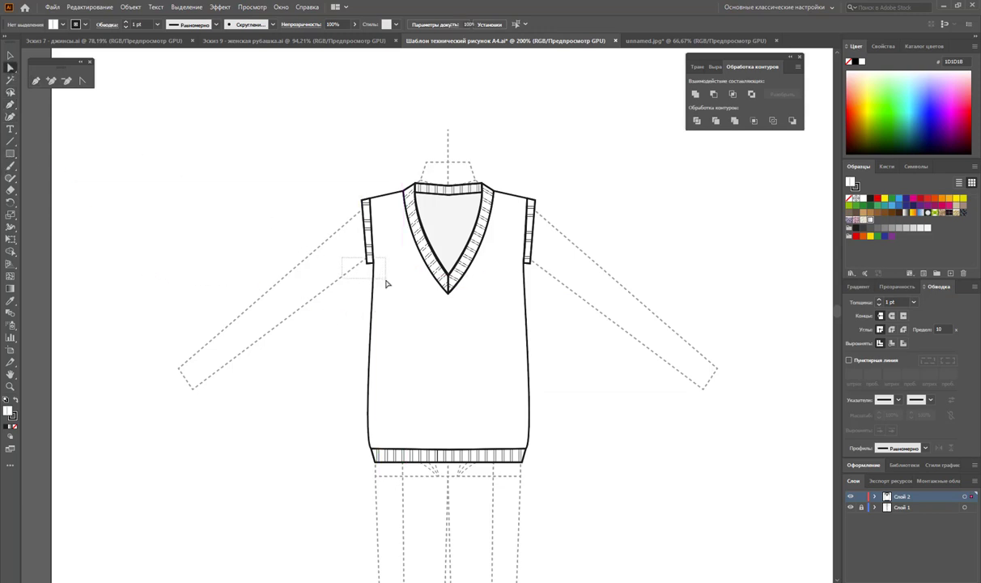
click(384, 279)
drag(504, 263, 533, 280)
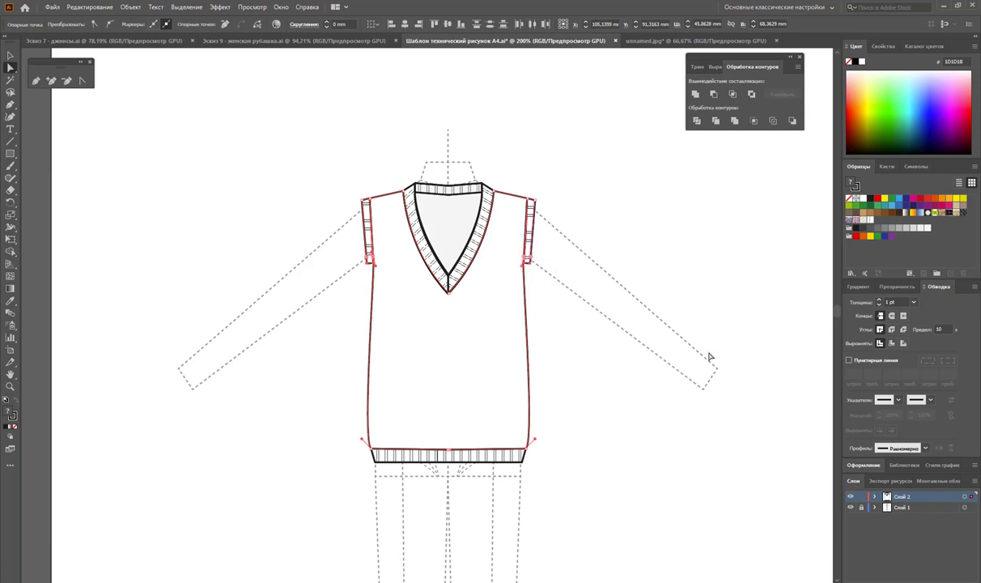
drag(530, 324, 517, 308)
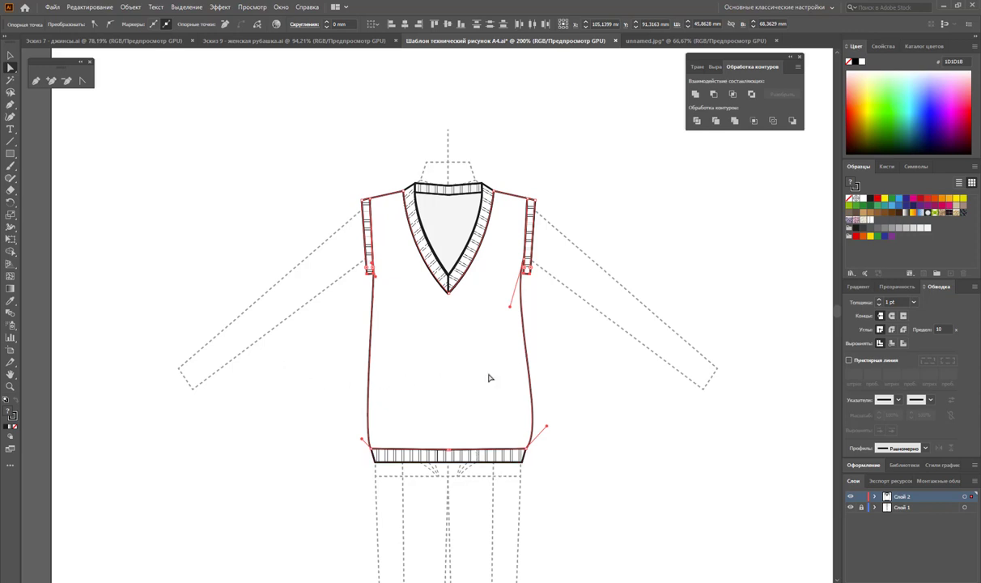
click(568, 330)
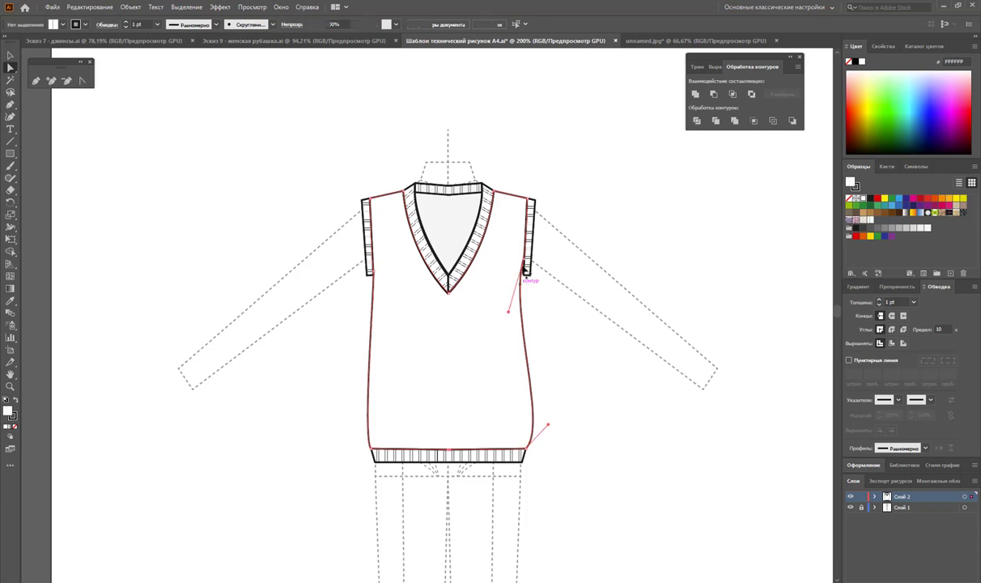
drag(524, 275, 514, 317)
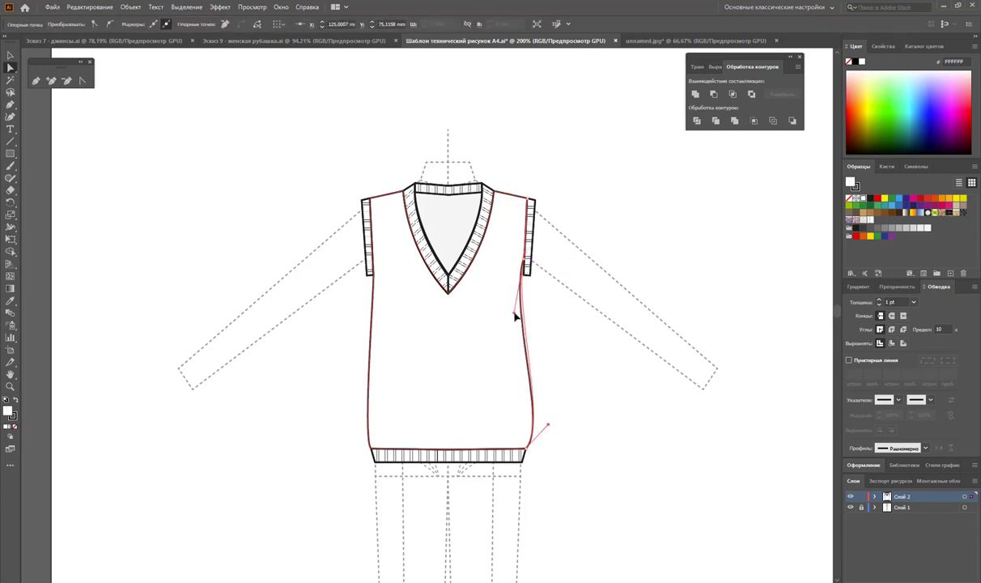
key(ctrl+z)
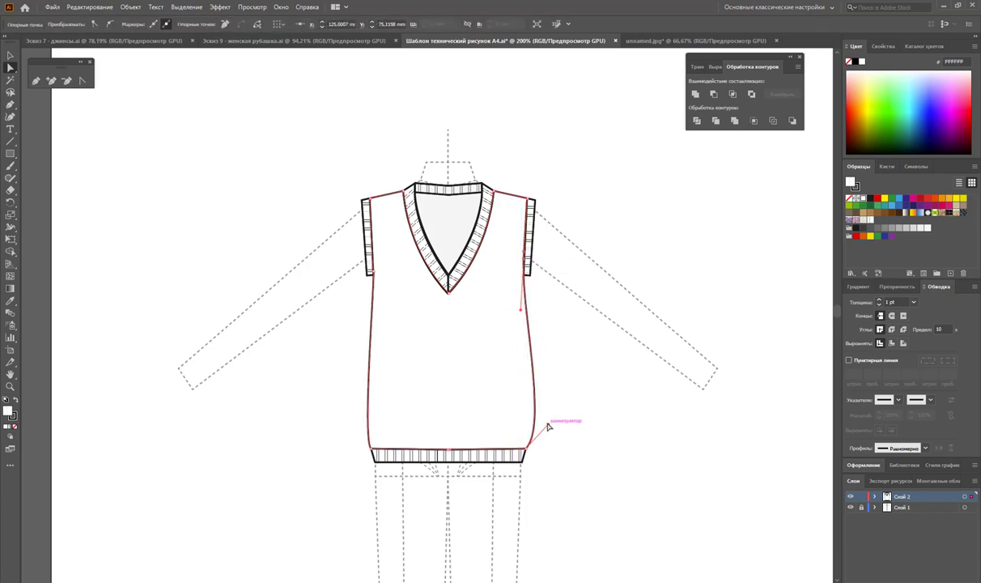
click(569, 438)
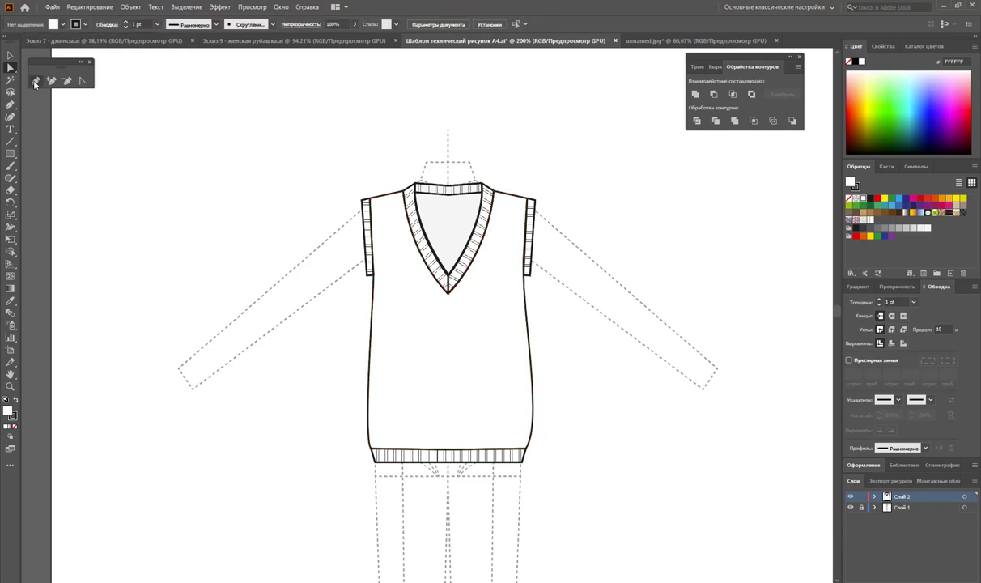
Draw a closed, unfilled curved shading shape along the left vest side.
click(34, 83)
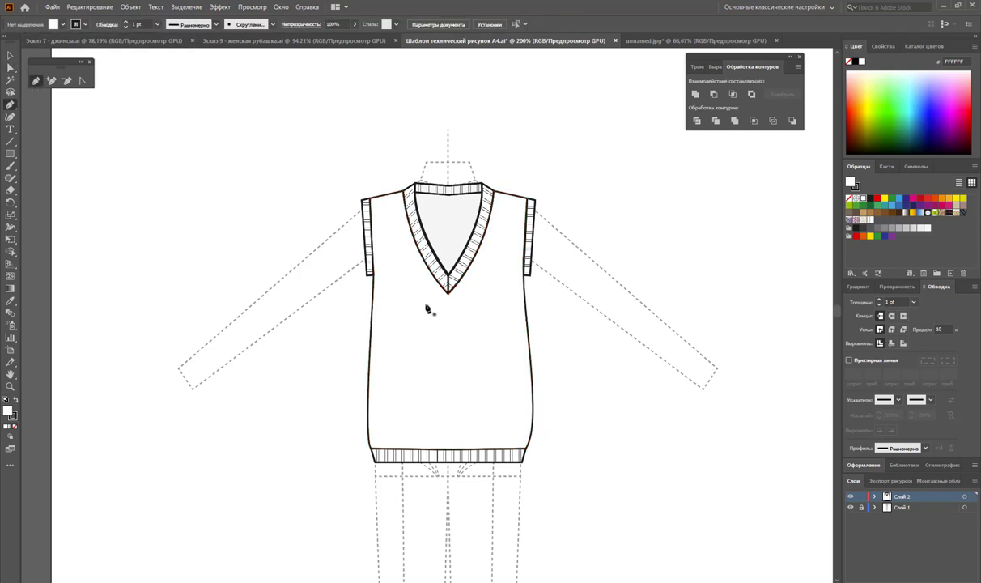
click(377, 272)
drag(378, 364, 377, 374)
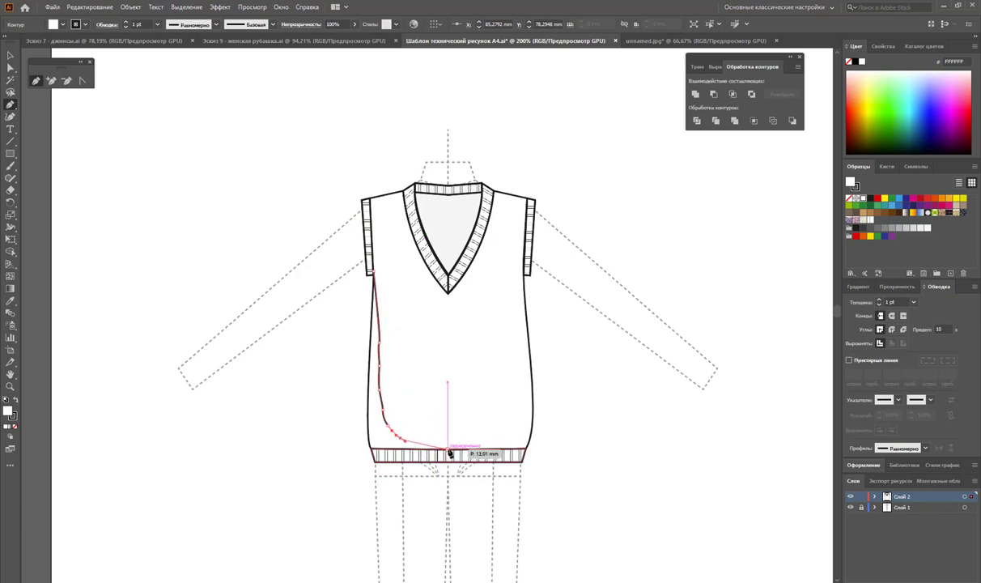
drag(446, 447, 433, 453)
click(314, 454)
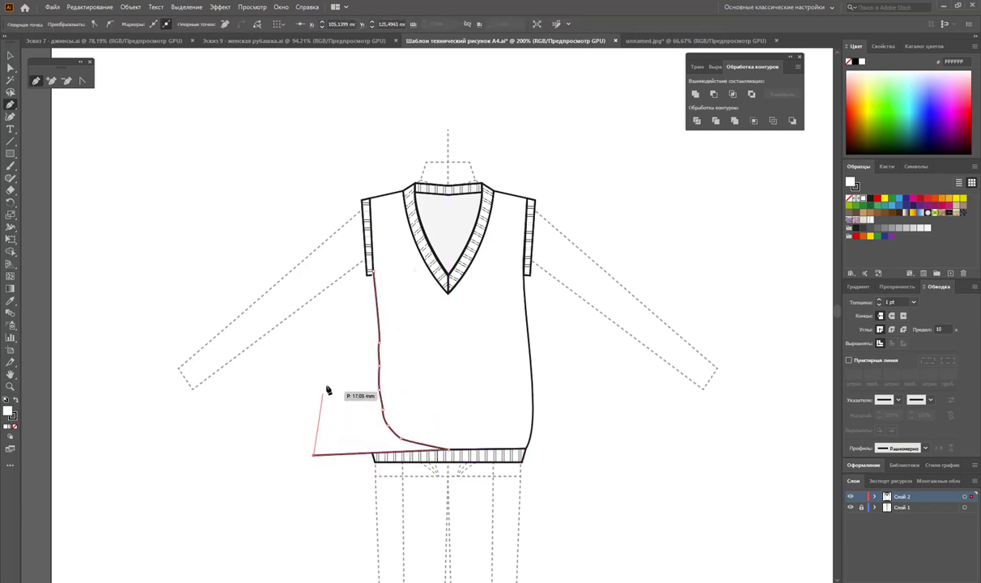
click(373, 275)
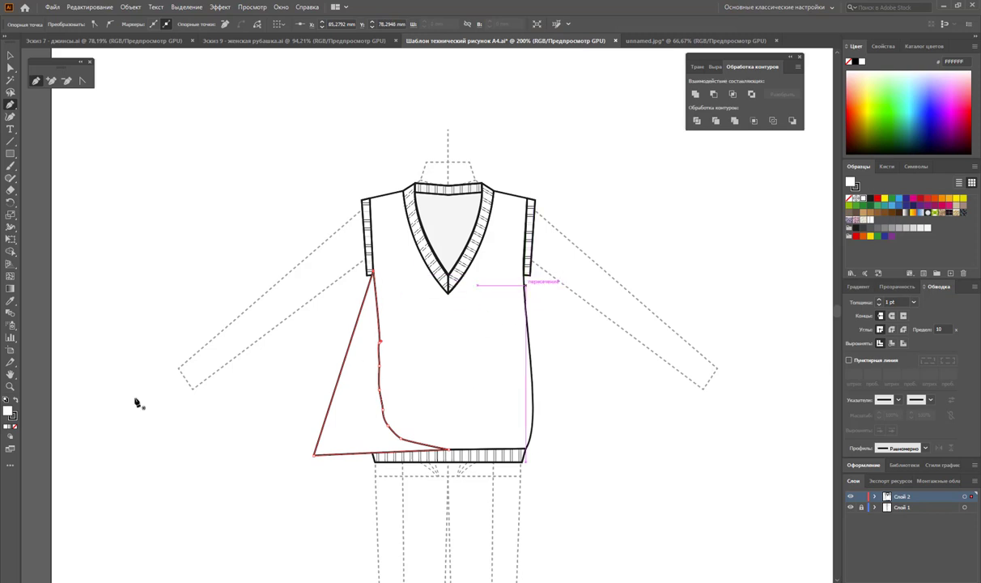
click(15, 427)
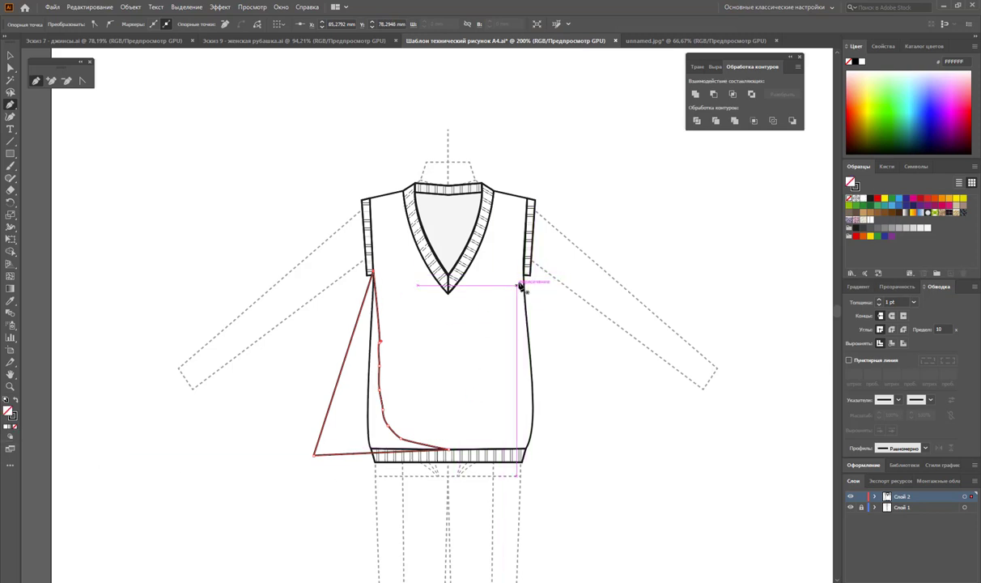
Draw a closed shading shape from the right shoulder down the side seam to the hem.
click(524, 198)
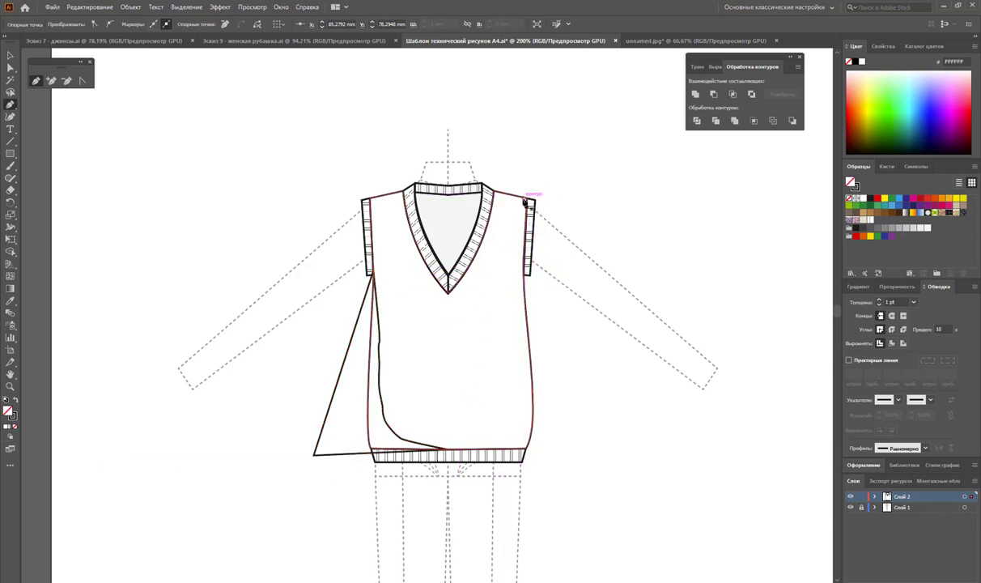
click(516, 306)
click(519, 364)
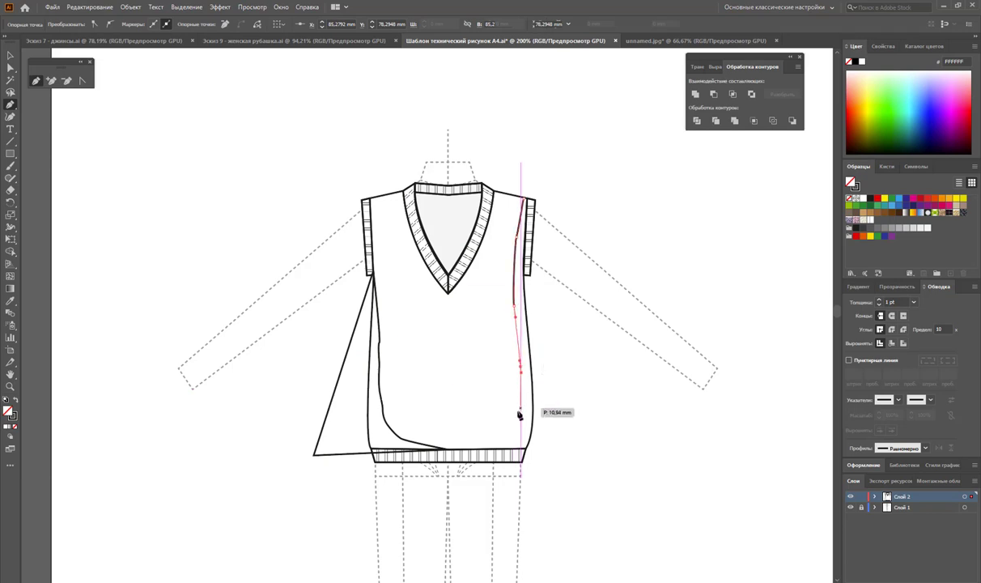
click(513, 433)
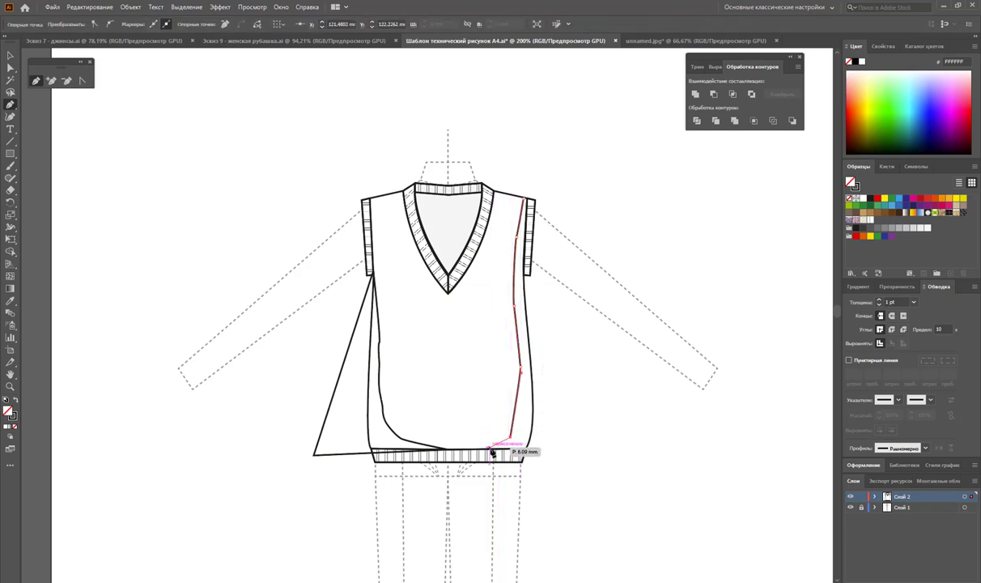
click(489, 447)
click(571, 465)
click(596, 354)
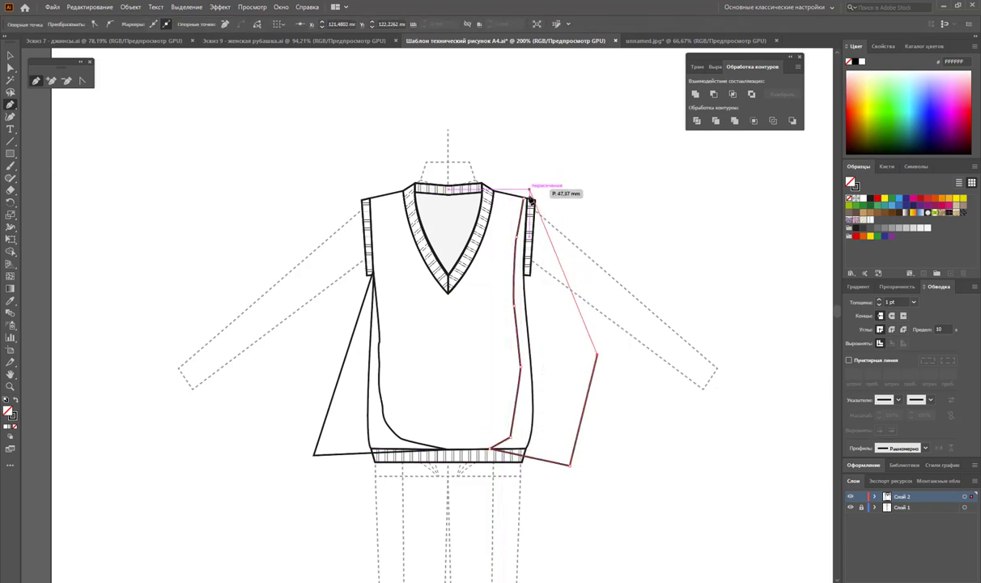
drag(526, 201, 436, 204)
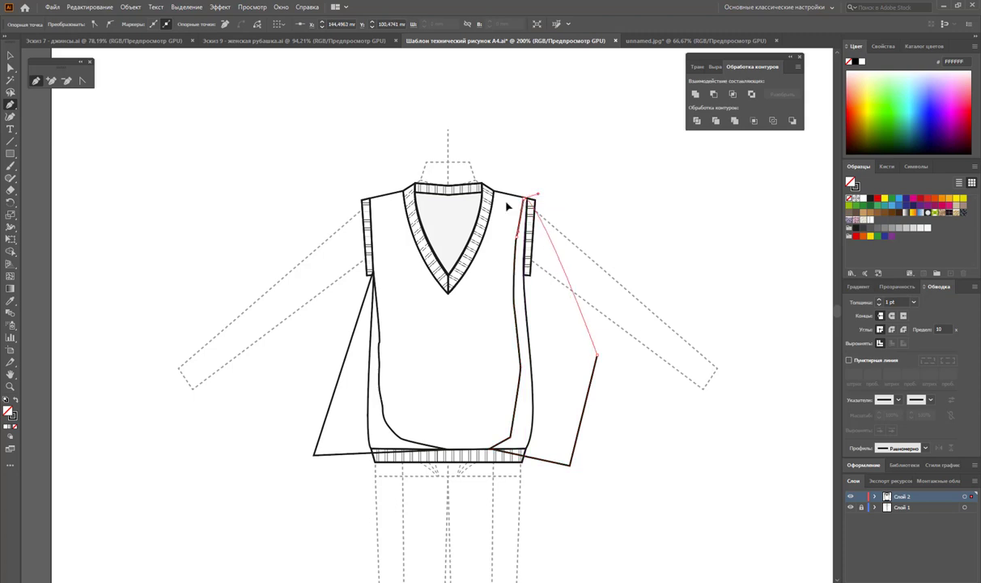
mouse_move(435, 205)
mouse_down()
mouse_move(457, 201)
mouse_move(438, 212)
mouse_up()
click(455, 196)
Draw a curved collar path inside the V-neck, pulling its top anchor to the collar edge.
click(432, 215)
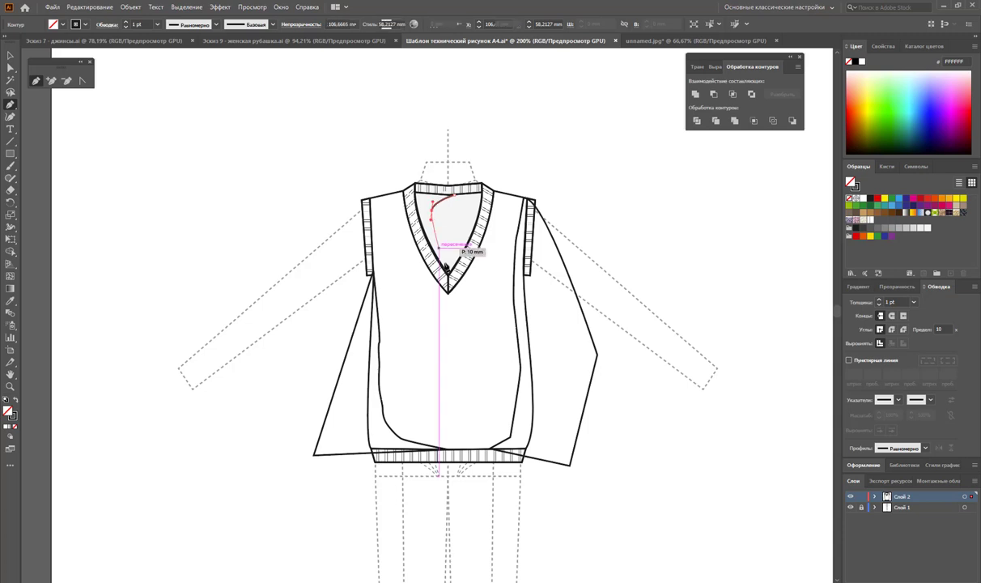
click(450, 280)
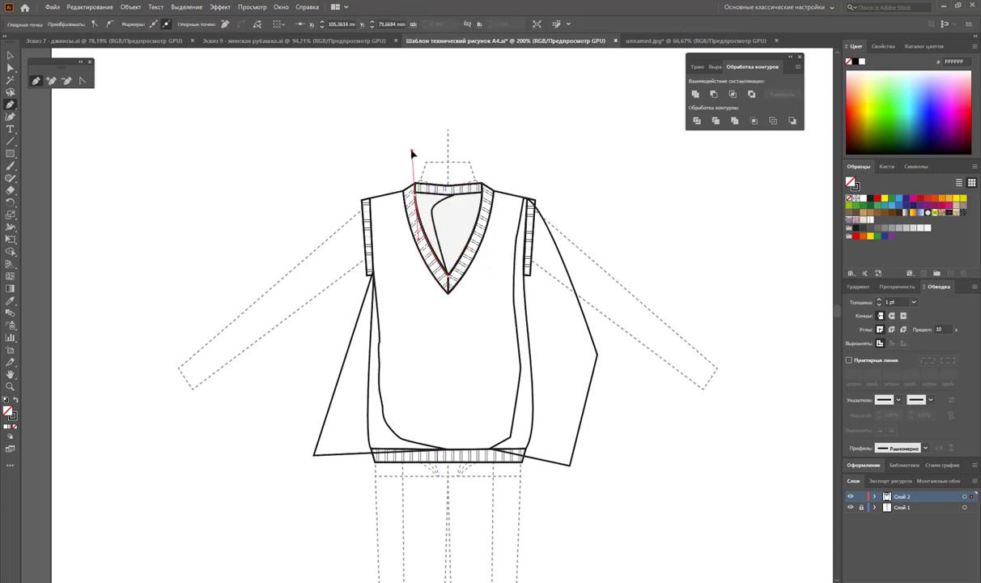
drag(410, 153, 416, 176)
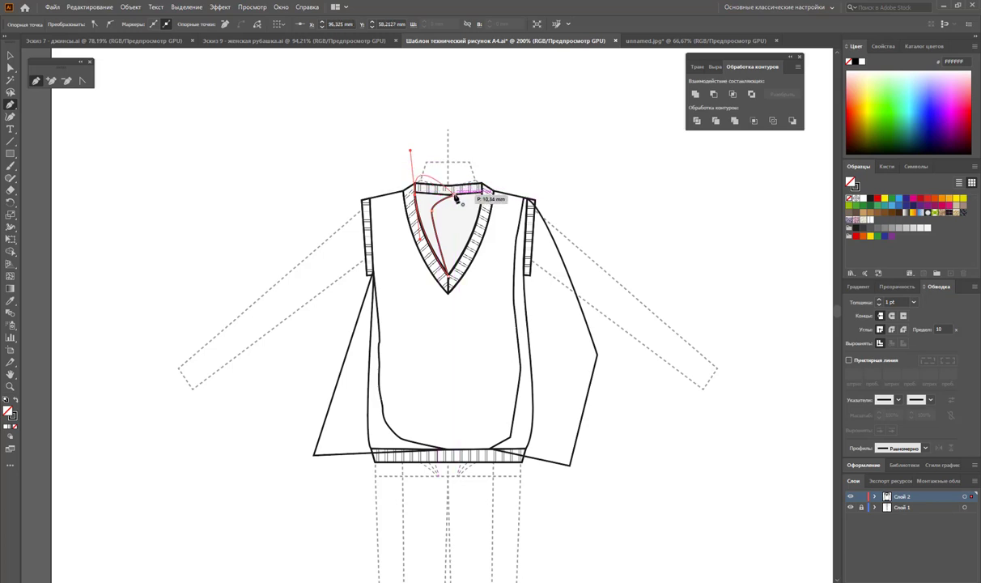
click(82, 80)
drag(412, 154, 431, 195)
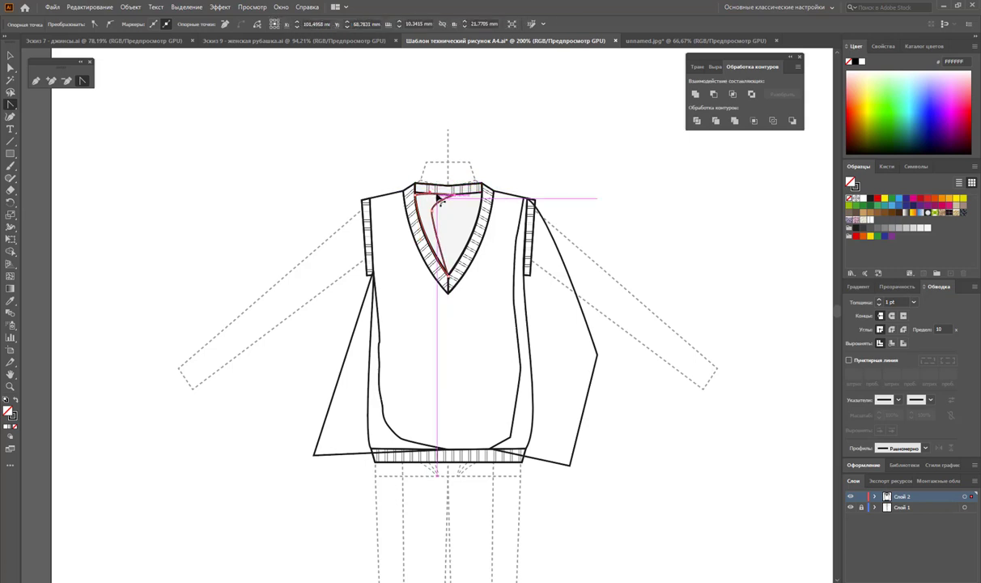
click(11, 55)
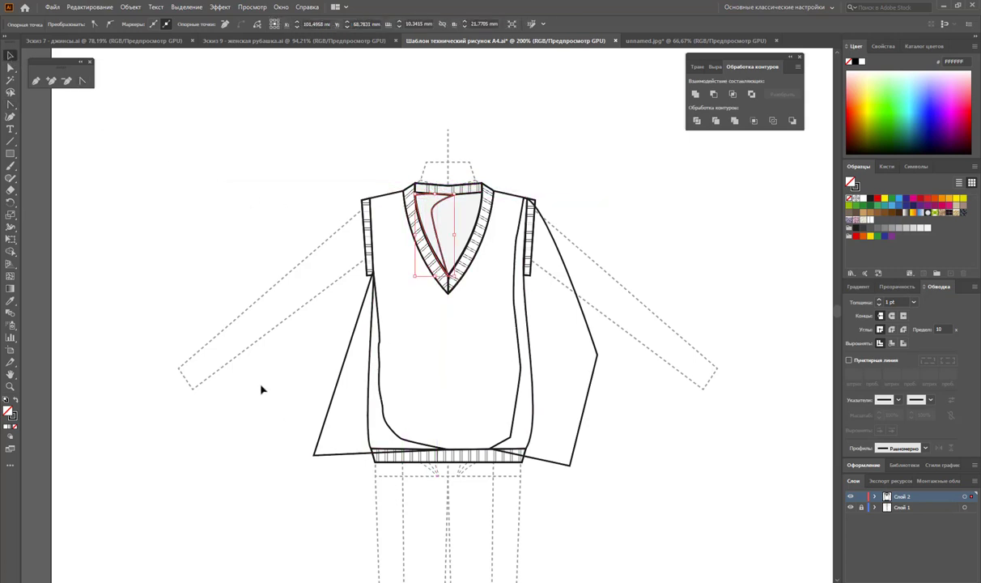
drag(261, 389, 330, 473)
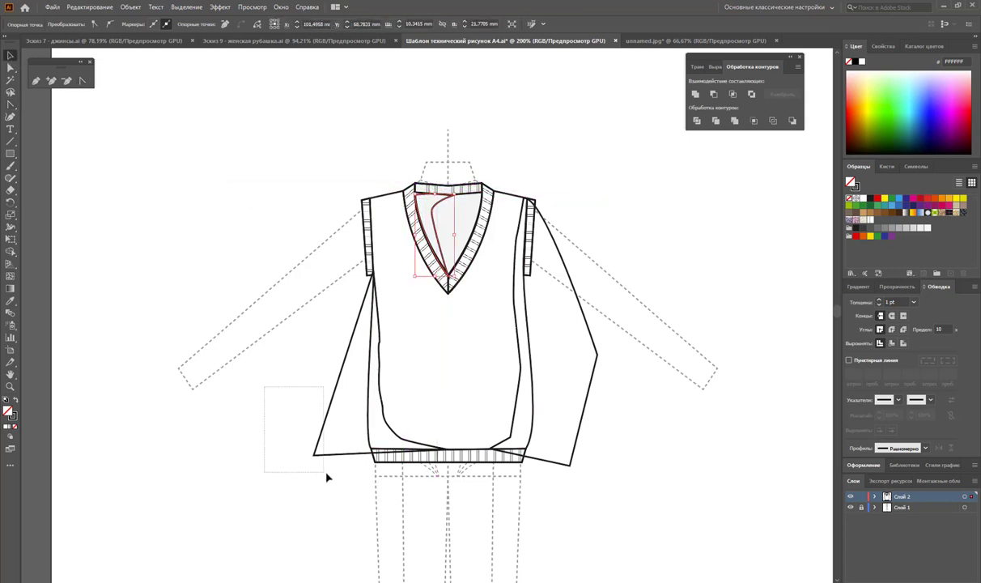
Smooth the lower bend of the left side flap outline.
click(13, 172)
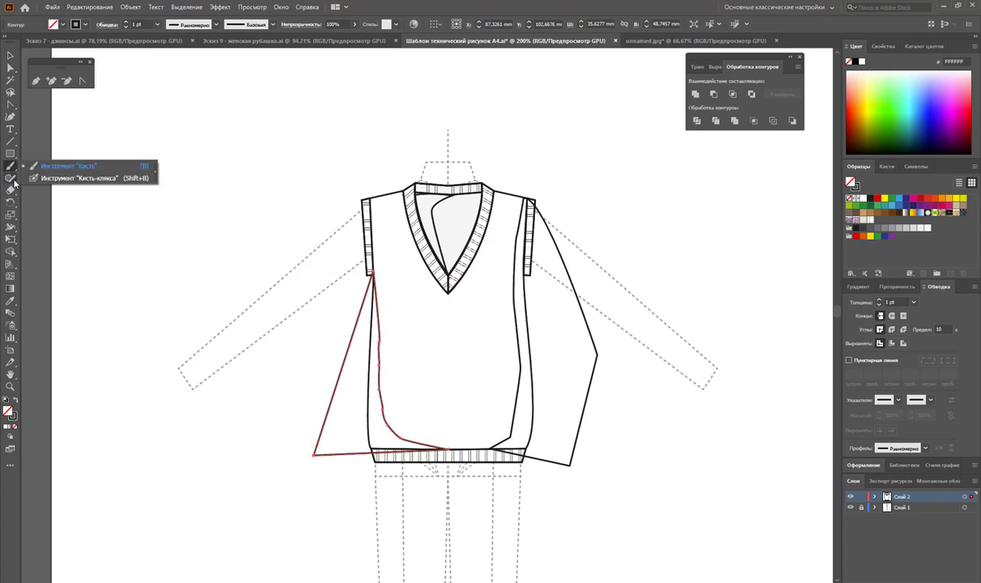
click(11, 178)
click(57, 194)
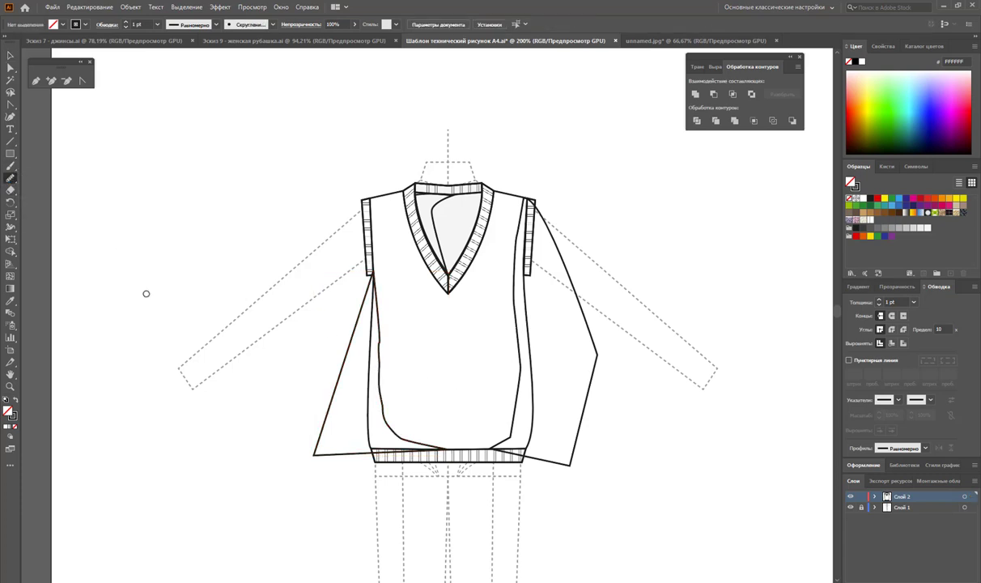
click(10, 55)
click(338, 390)
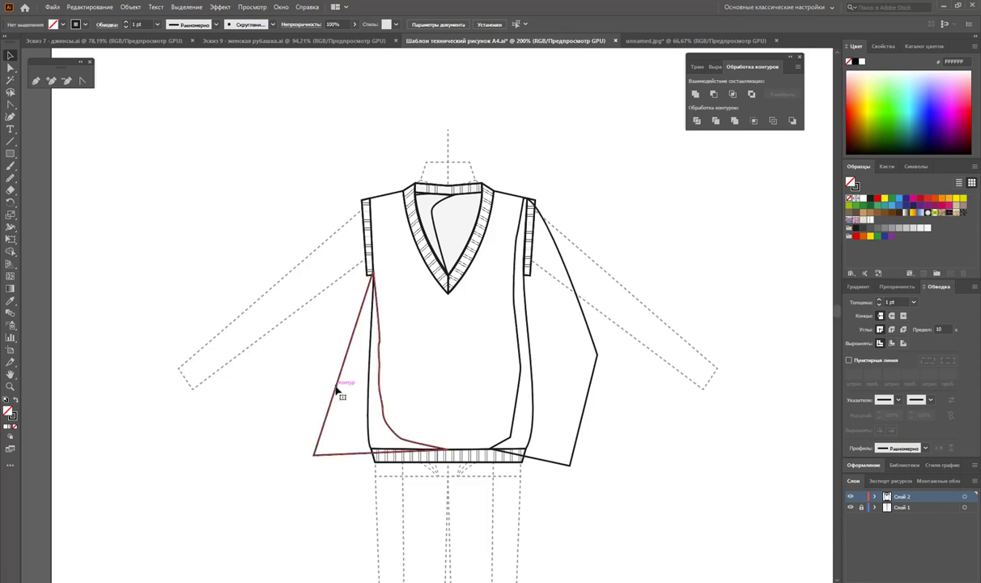
click(11, 178)
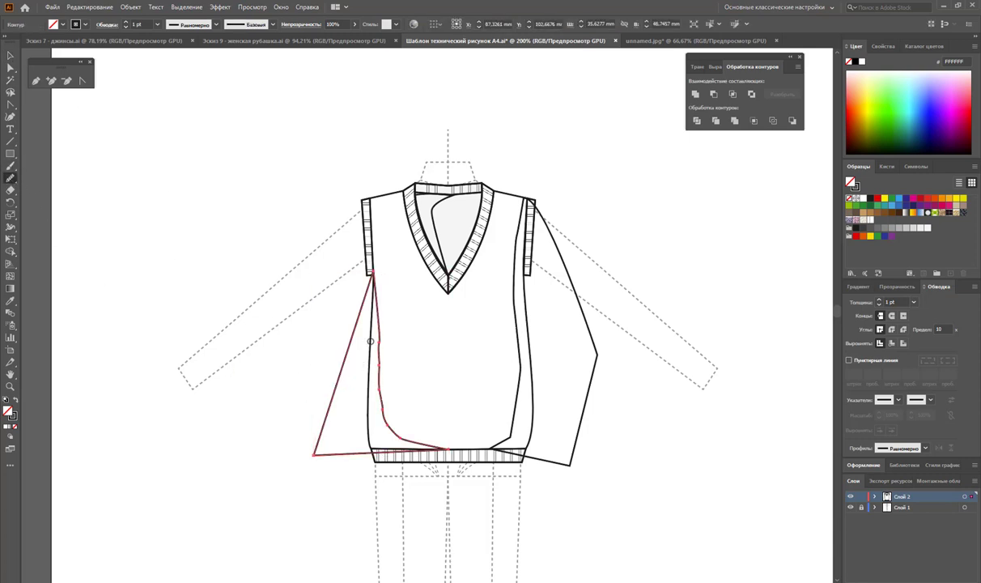
drag(370, 342, 387, 411)
click(10, 55)
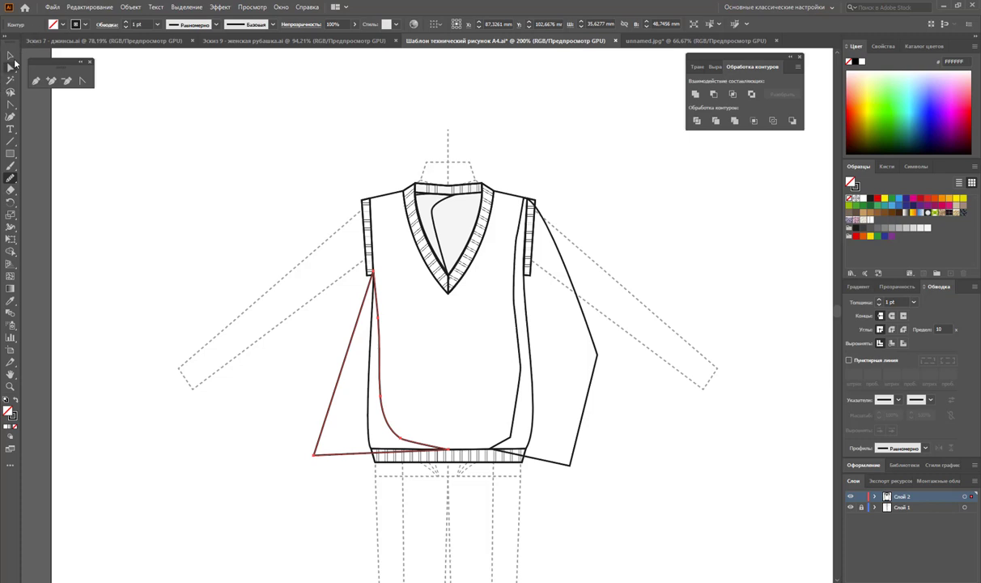
click(111, 139)
Smooth the lower curve of the right side flap outline.
click(521, 382)
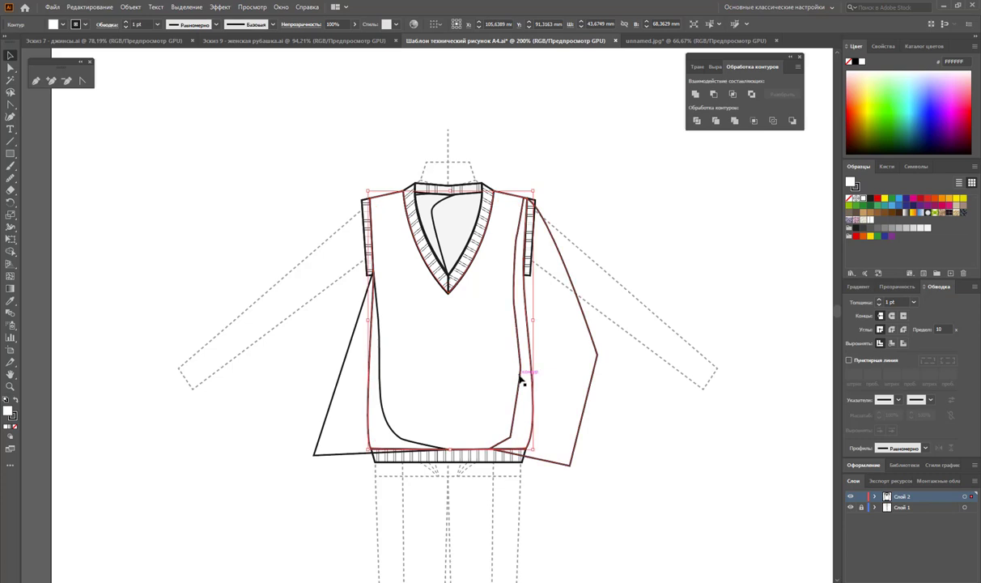
click(518, 378)
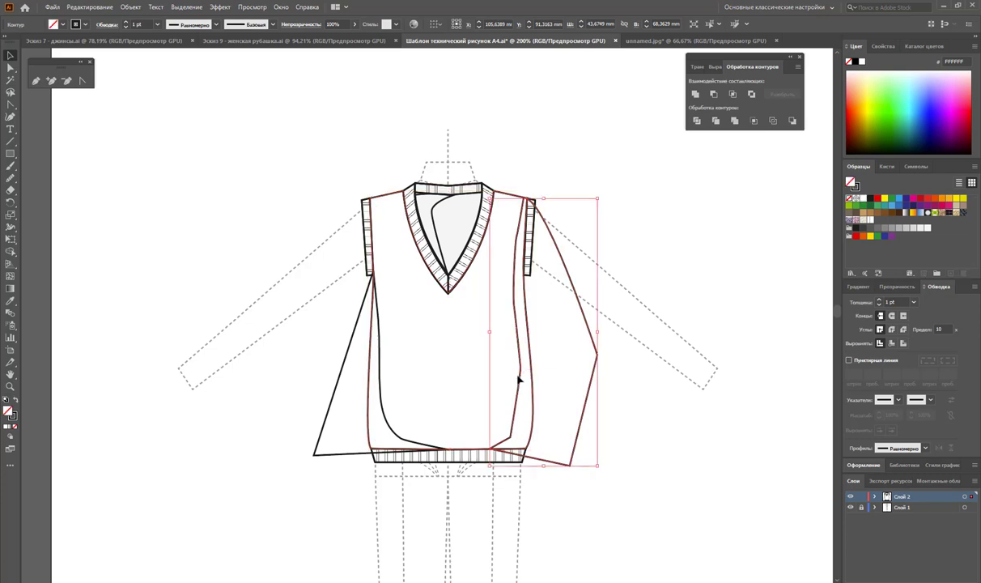
click(10, 177)
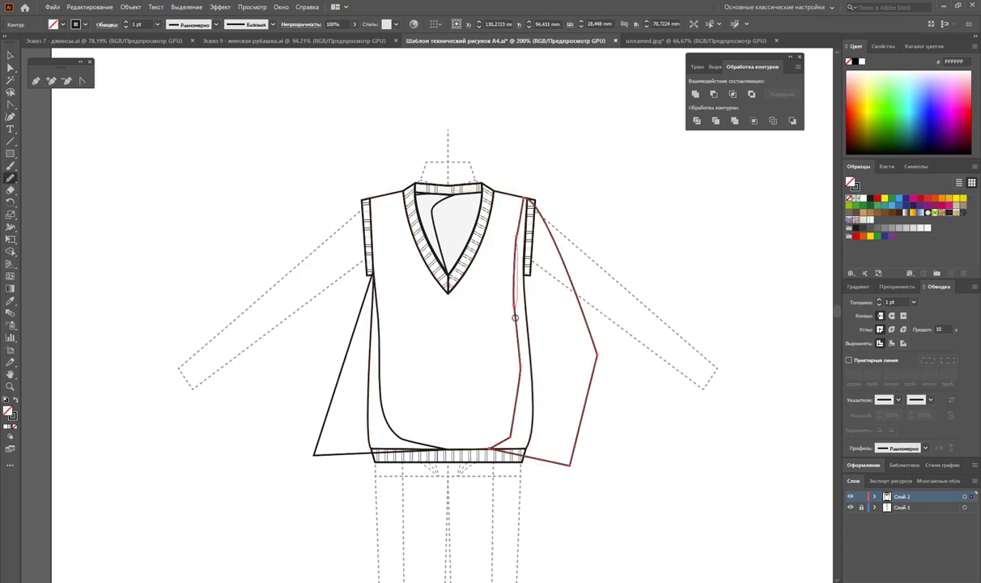
drag(515, 317, 520, 397)
mouse_move(495, 444)
mouse_down()
mouse_move(510, 366)
mouse_move(517, 432)
mouse_up()
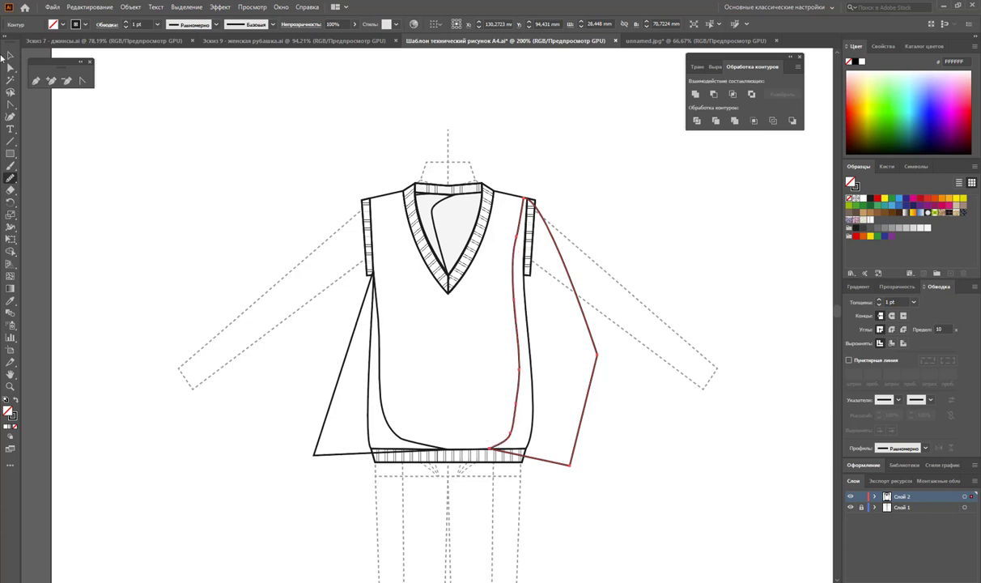
click(7, 55)
click(276, 197)
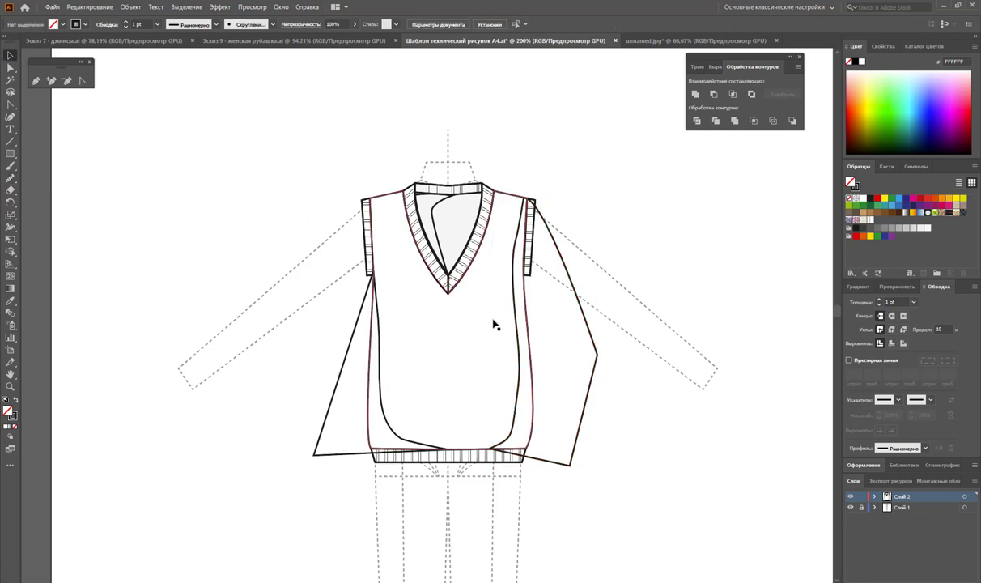
Adjust an anchor on the inner neckline curve, then select all the vest paths.
click(434, 213)
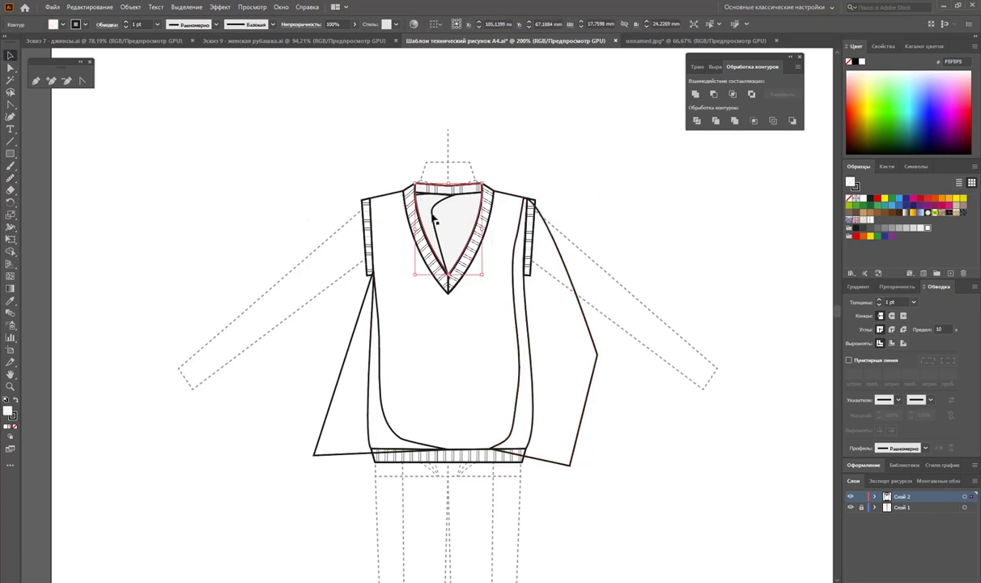
click(432, 213)
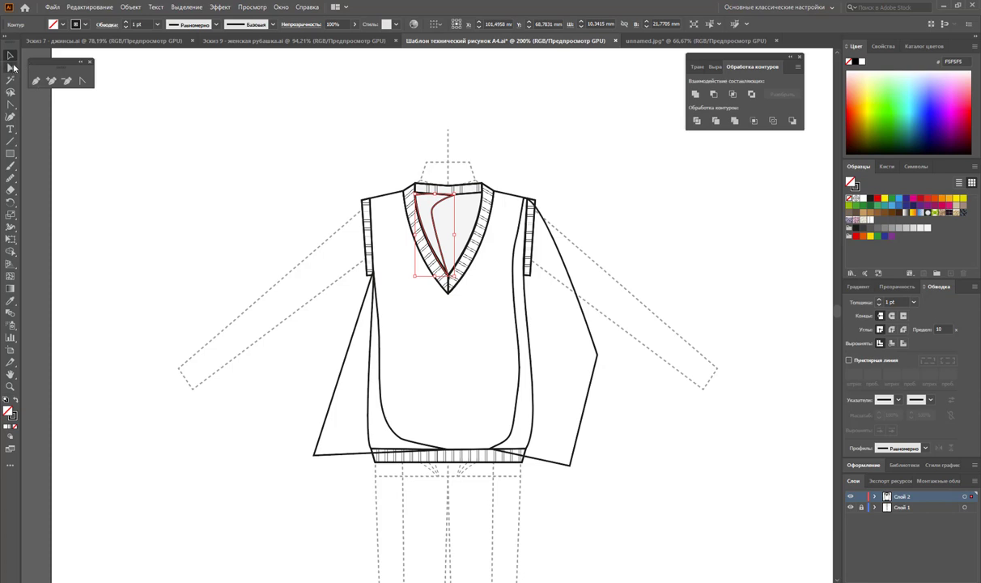
click(12, 67)
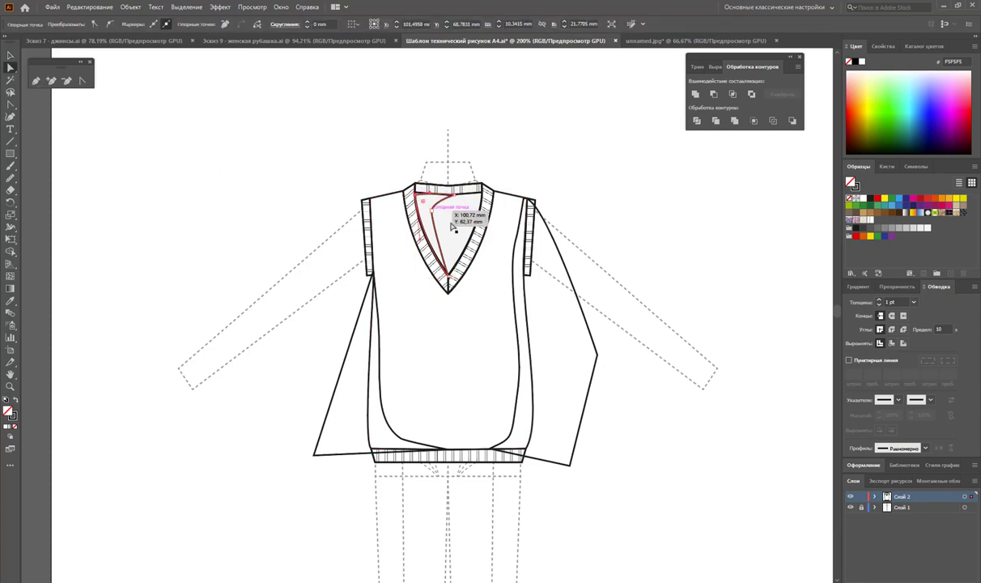
click(495, 254)
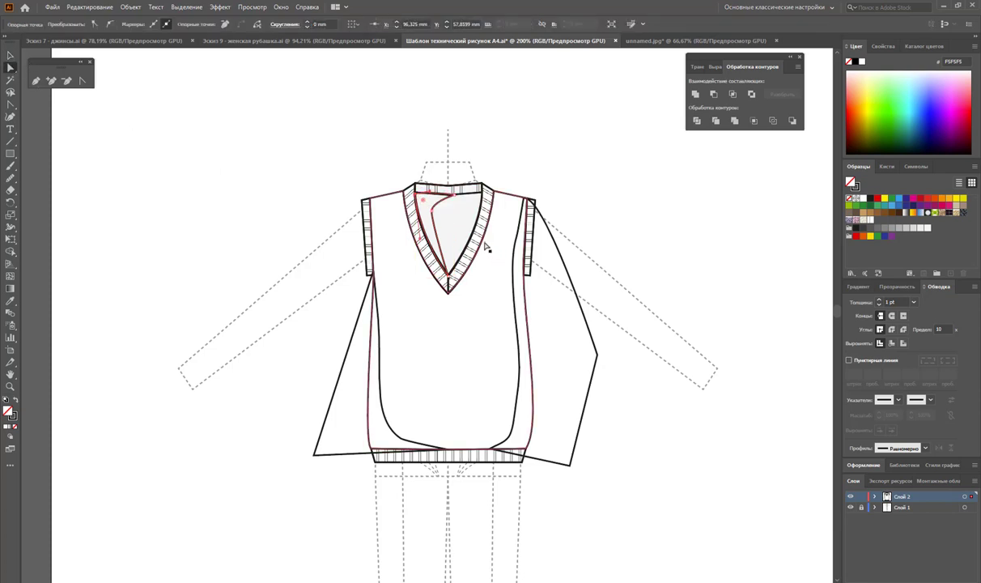
click(11, 55)
click(284, 366)
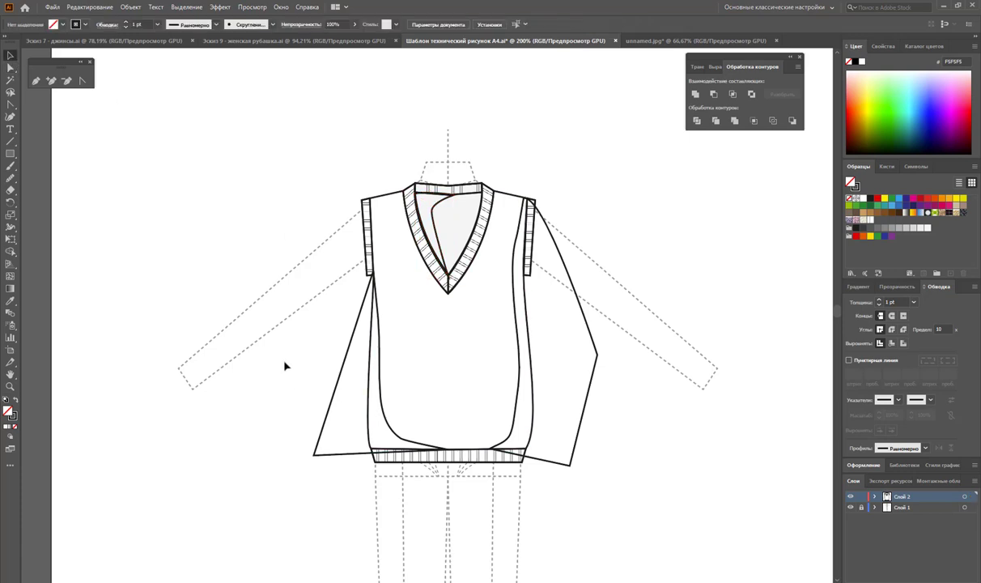
drag(319, 363, 601, 415)
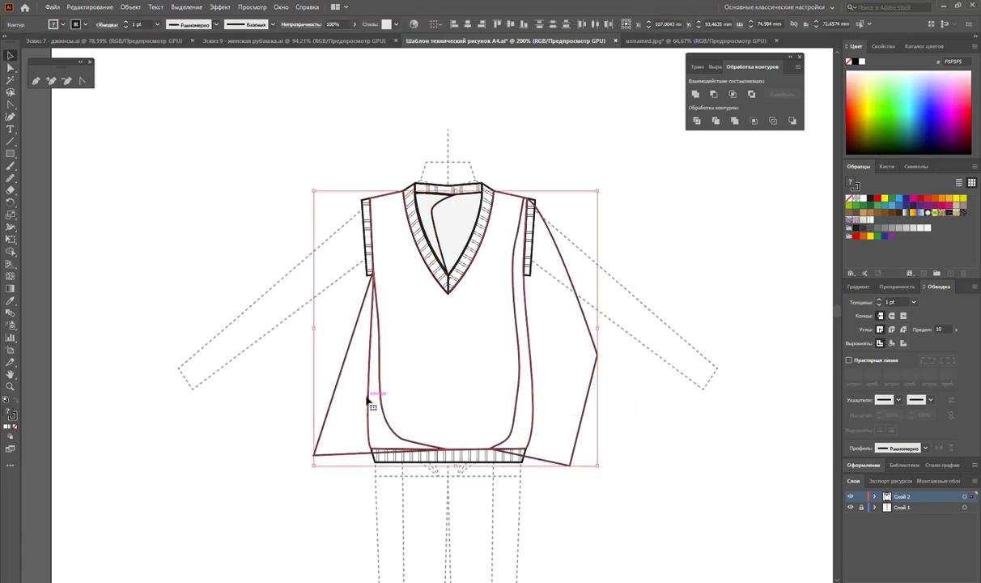
Duplicate the vest to the right and delete both side flaps from the original.
drag(372, 405, 677, 405)
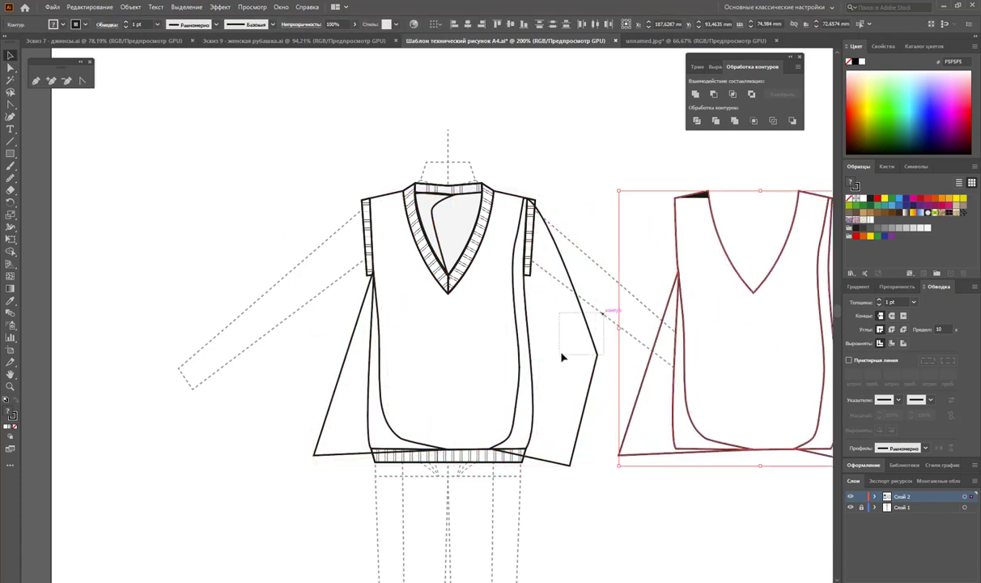
click(562, 356)
key(Delete)
click(336, 404)
key(Delete)
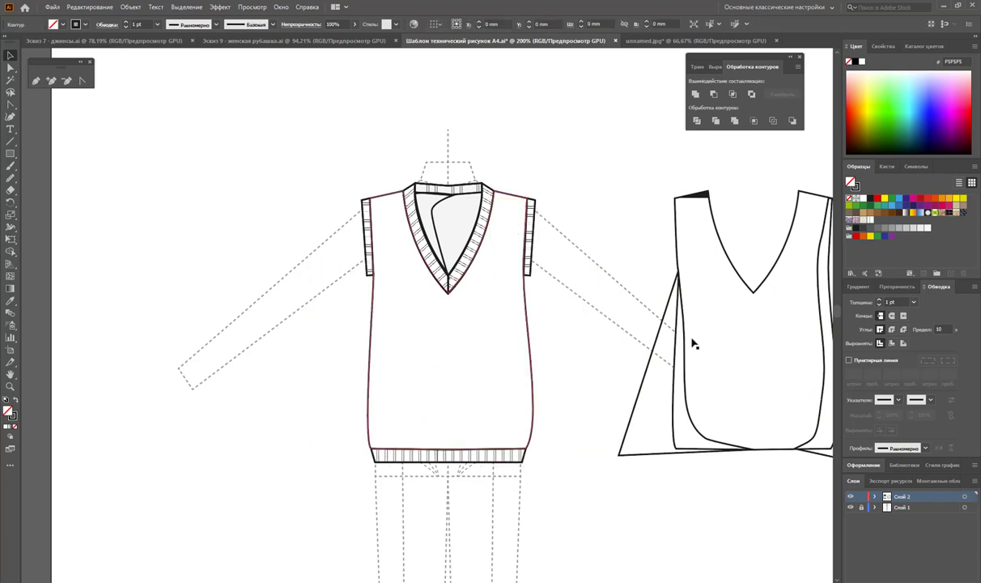
Divide the duplicated vest with Pathfinder and ungroup the resulting pieces.
click(692, 344)
scroll(693, 344, right, 2)
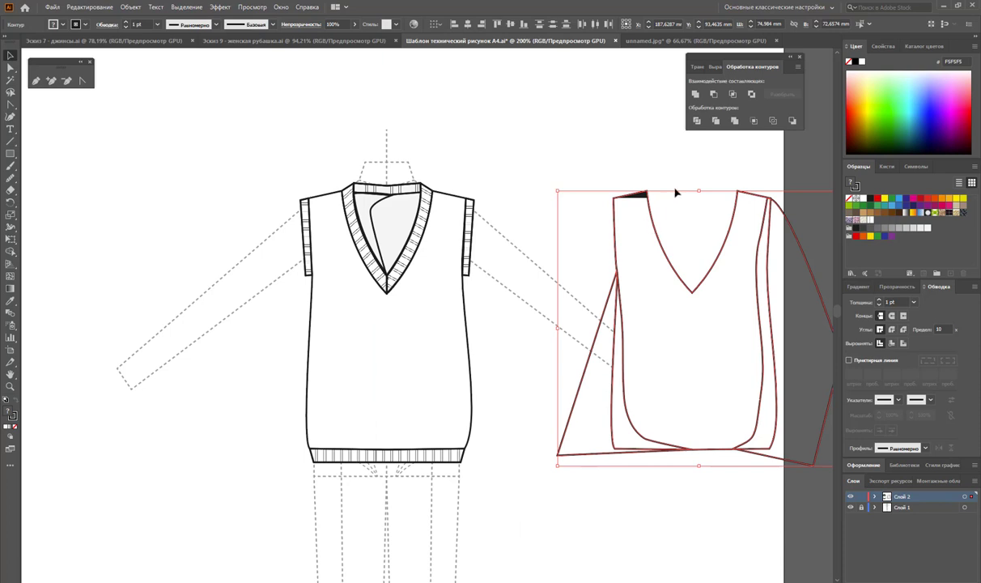
click(696, 121)
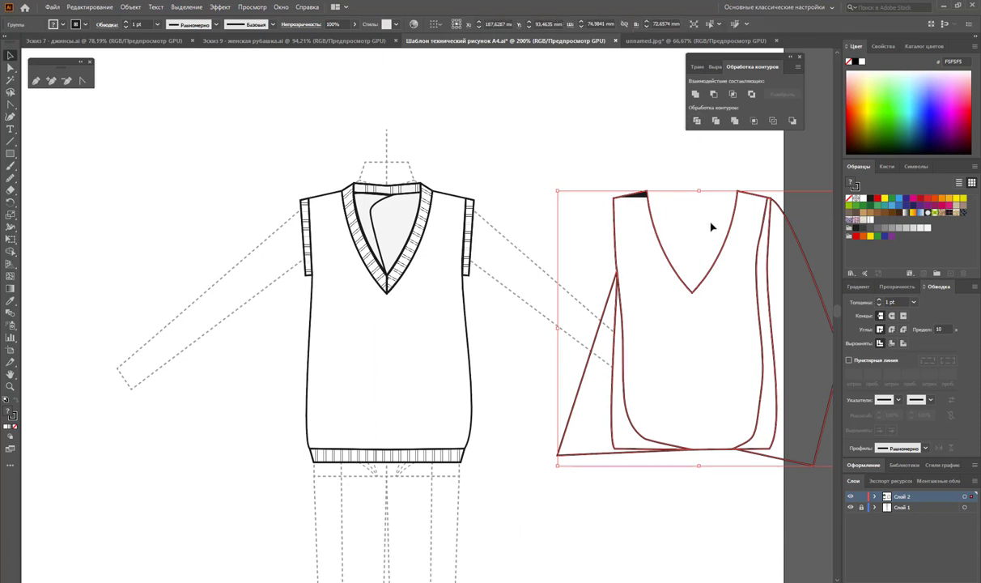
right_click(698, 212)
click(744, 307)
click(785, 267)
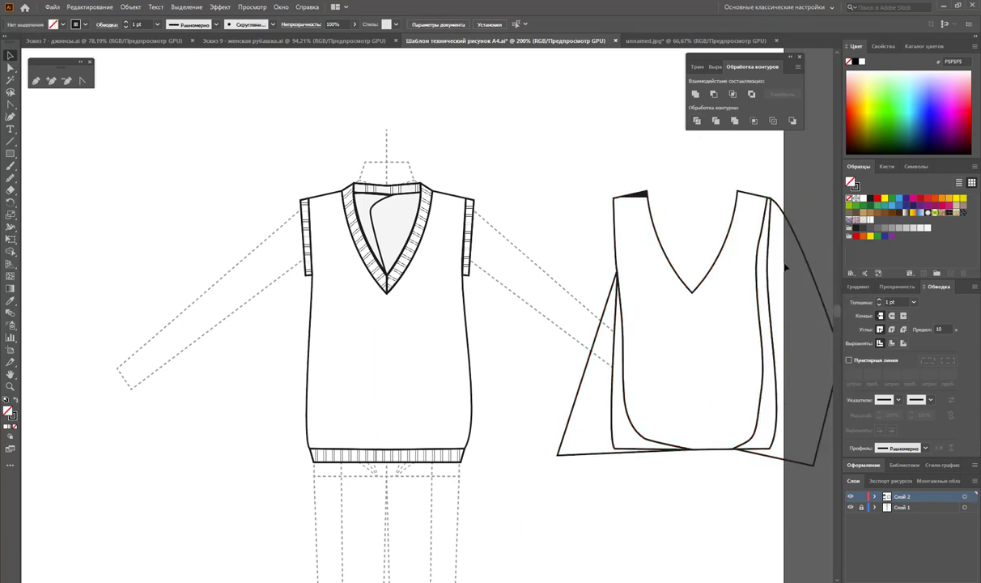
Delete the extra divided pieces and move the two thin side strips onto the vest.
click(744, 244)
key(Delete)
click(723, 293)
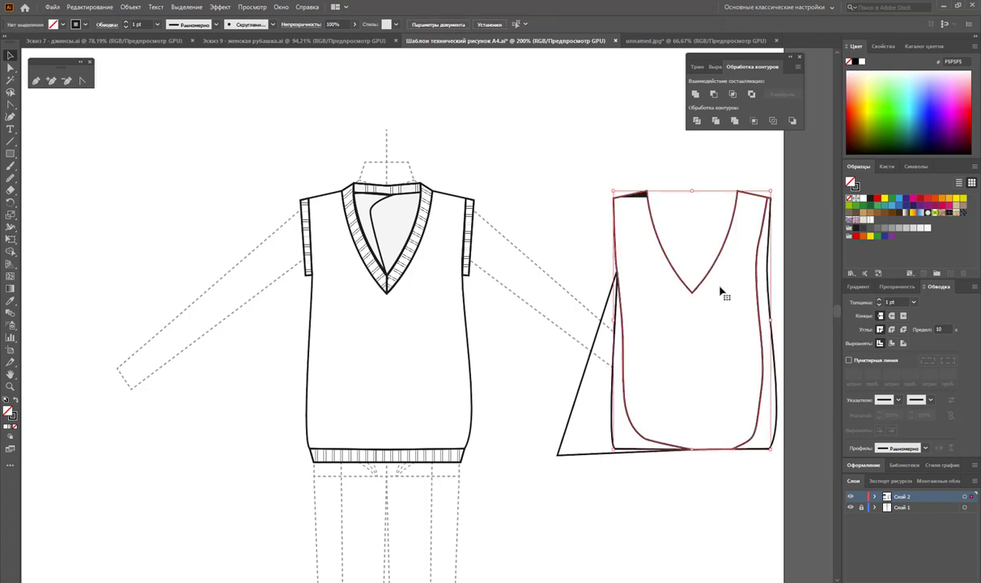
key(Delete)
click(588, 380)
key(Delete)
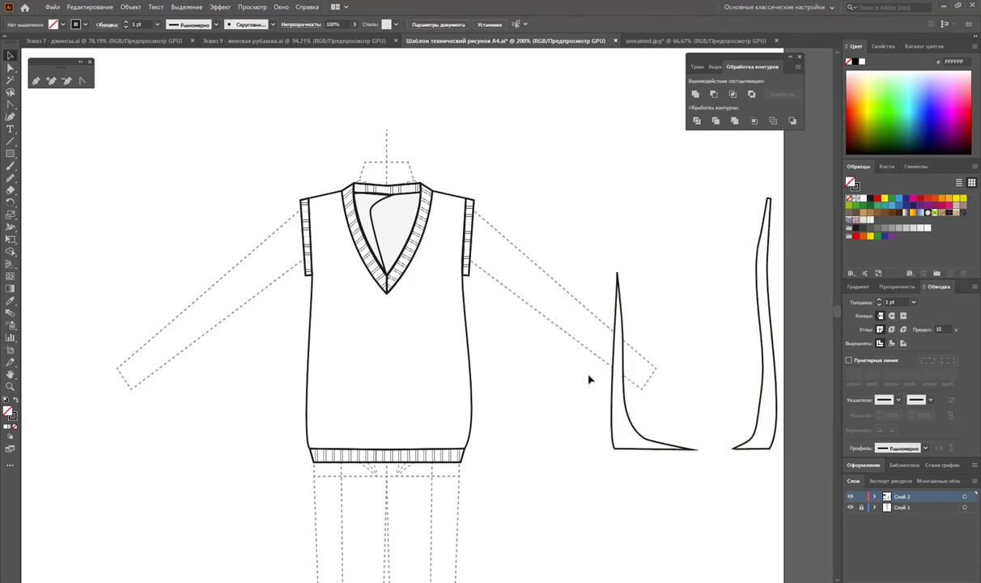
mouse_move(574, 356)
mouse_down()
mouse_move(761, 396)
mouse_move(458, 394)
mouse_up()
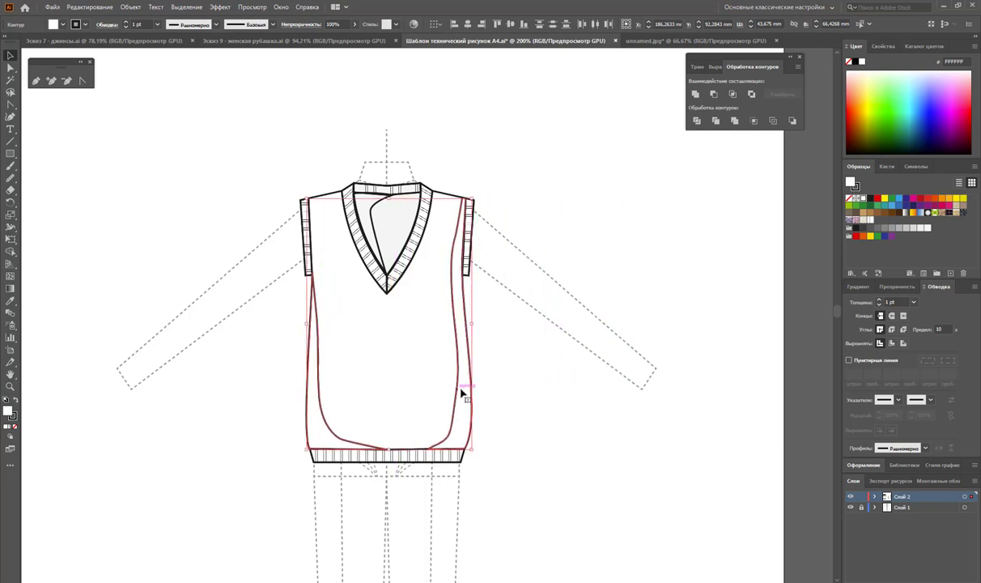
Give the side and neckline shading shapes no stroke, black fill and 12% opacity.
shift+click(377, 233)
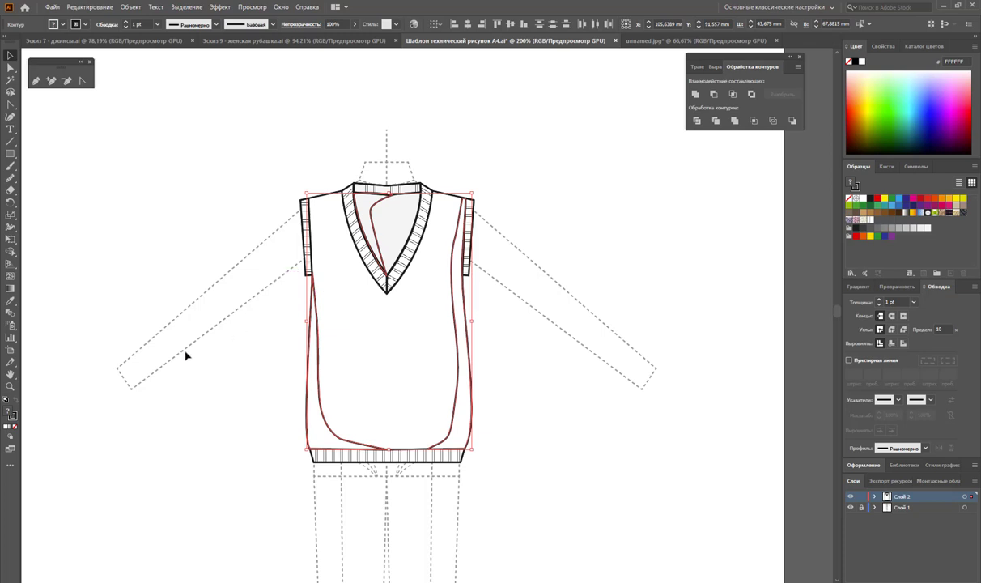
click(13, 421)
click(13, 429)
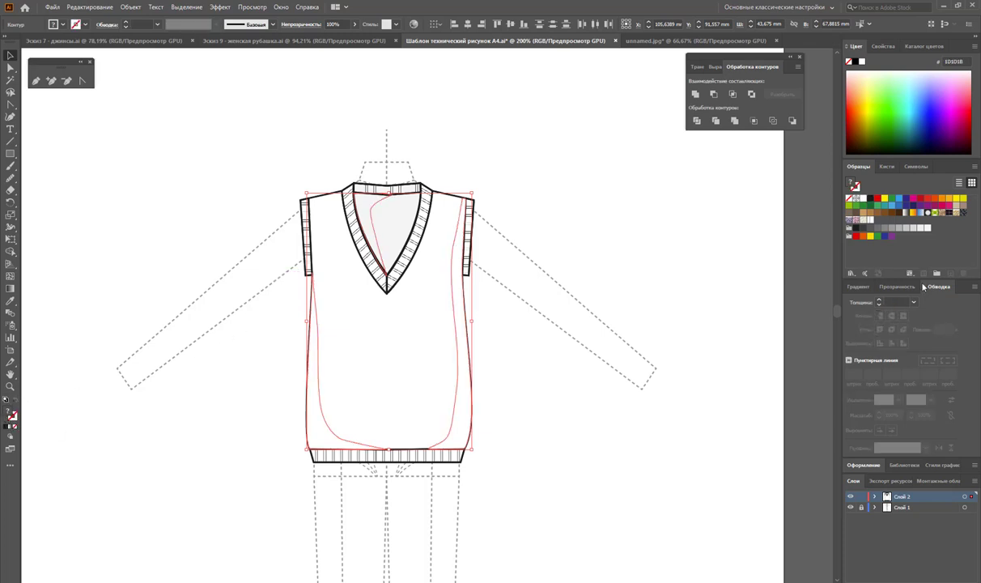
click(870, 197)
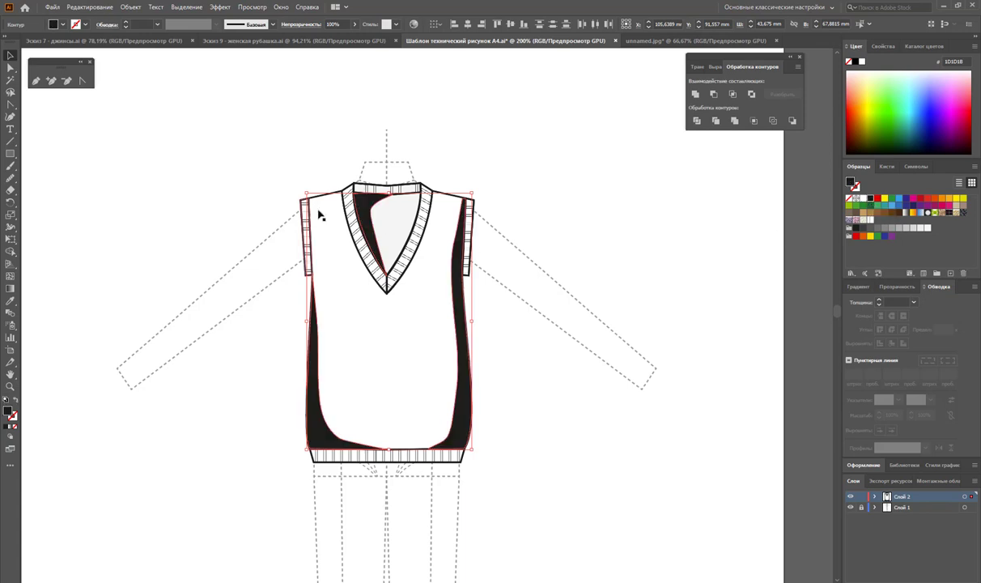
click(353, 25)
drag(340, 38, 327, 40)
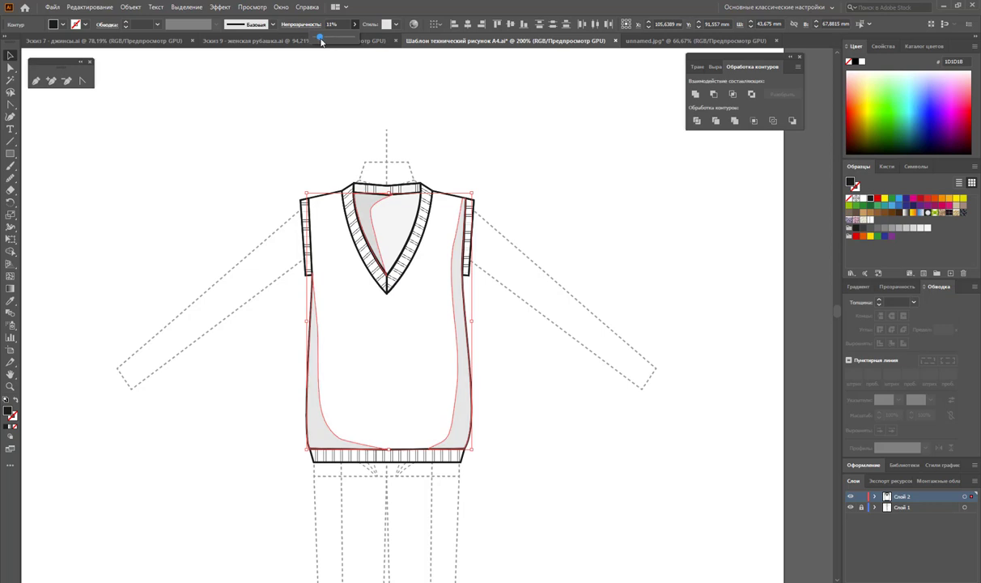
drag(321, 42, 322, 44)
click(480, 156)
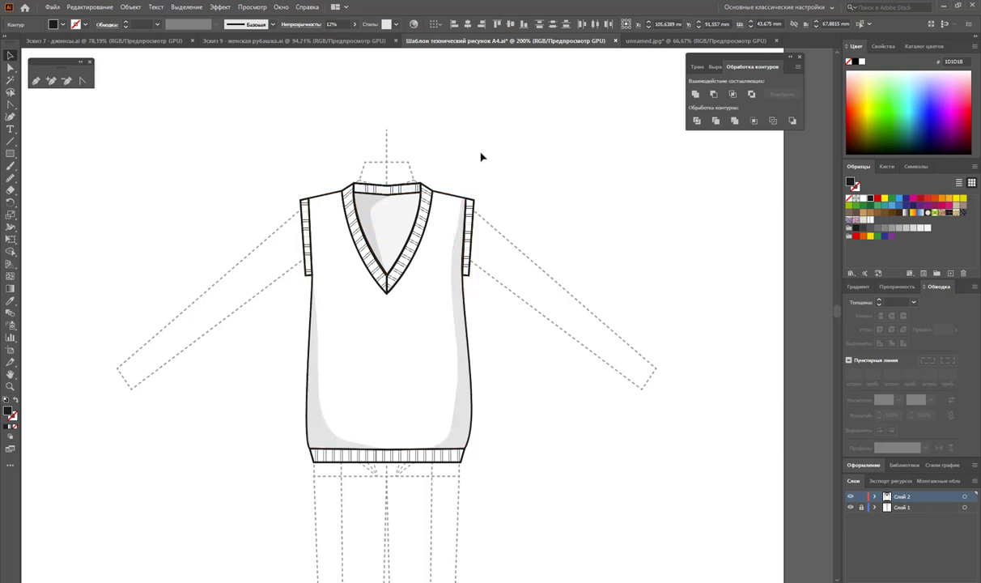
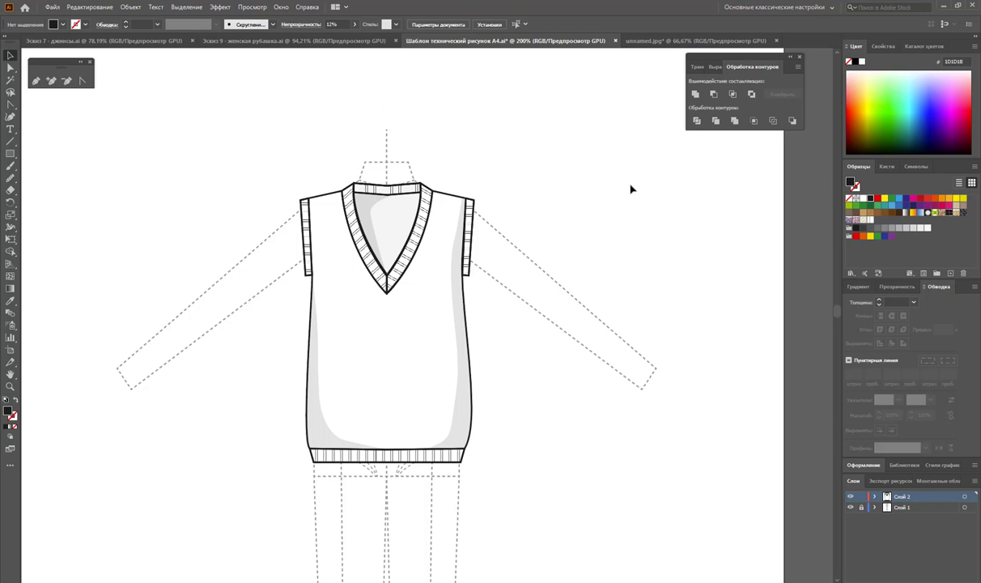
Zoom out, select all parts of the finished vest and group them.
key(z)
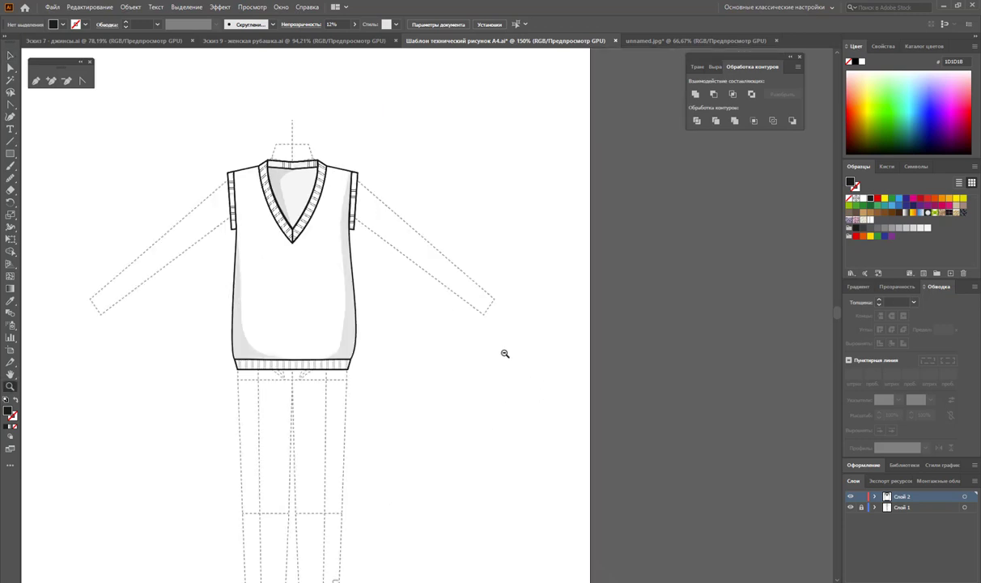
alt+click(503, 413)
alt+click(444, 318)
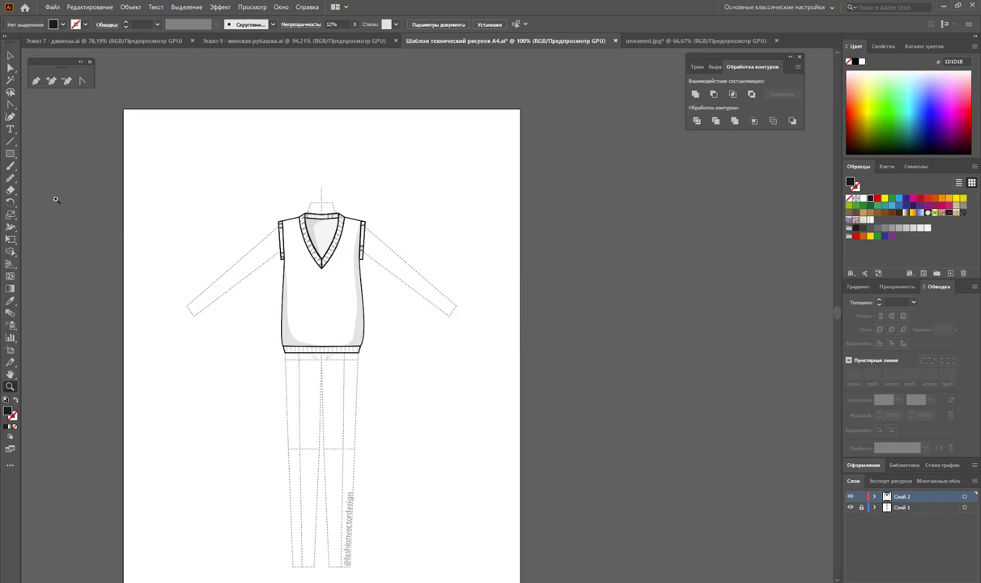
click(11, 53)
scroll(560, 257, down, 1)
drag(436, 162, 244, 339)
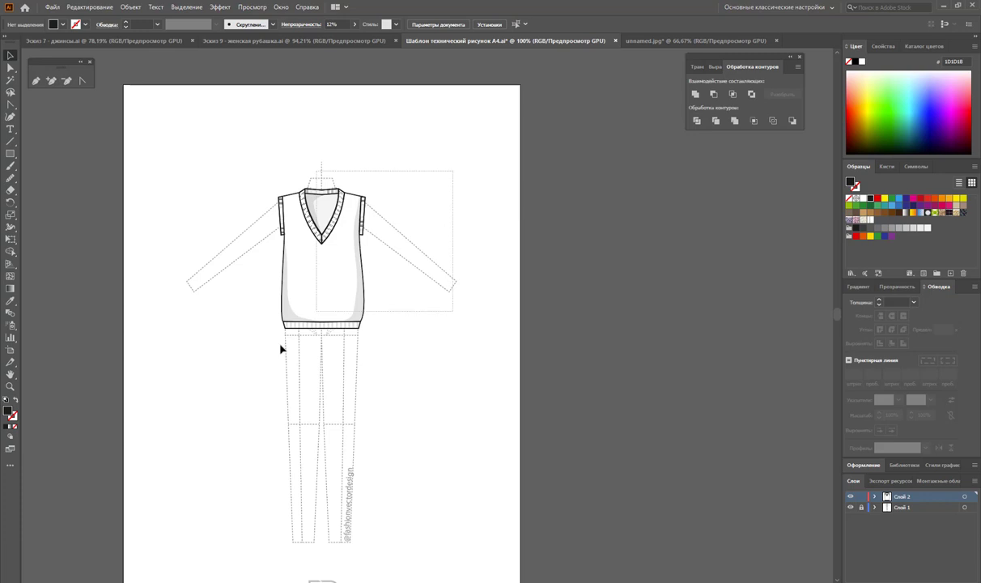
right_click(316, 267)
click(363, 345)
Alt-drag a copy of the vest to the right of the artboard.
drag(351, 317, 612, 246)
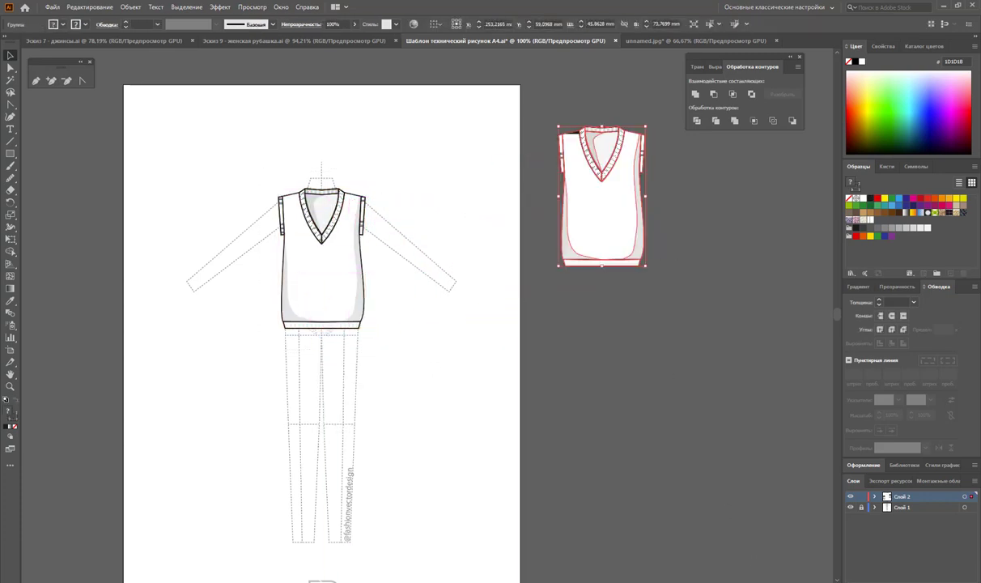
scroll(366, 516, right, 2)
scroll(366, 516, right, 5)
scroll(366, 517, right, 2)
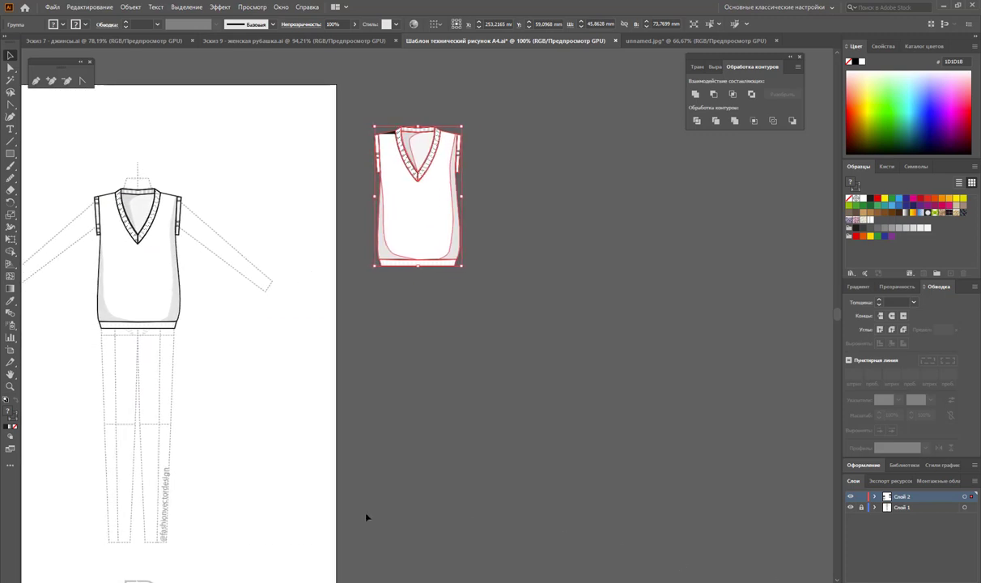
Draw a second artboard around the vest copy and pull its right edge in to fit closely.
click(10, 350)
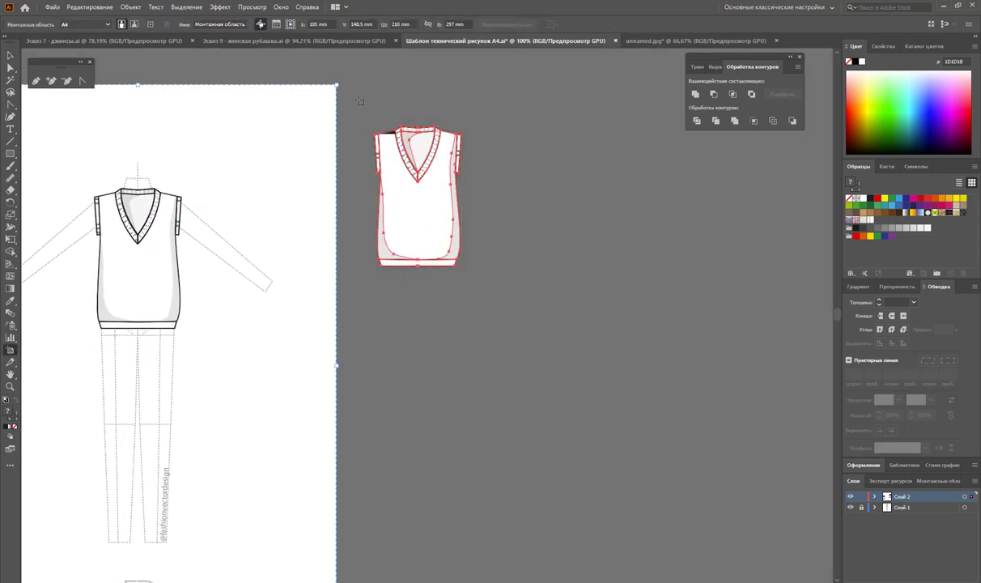
mouse_move(349, 100)
mouse_down()
mouse_move(785, 304)
mouse_move(771, 304)
mouse_up()
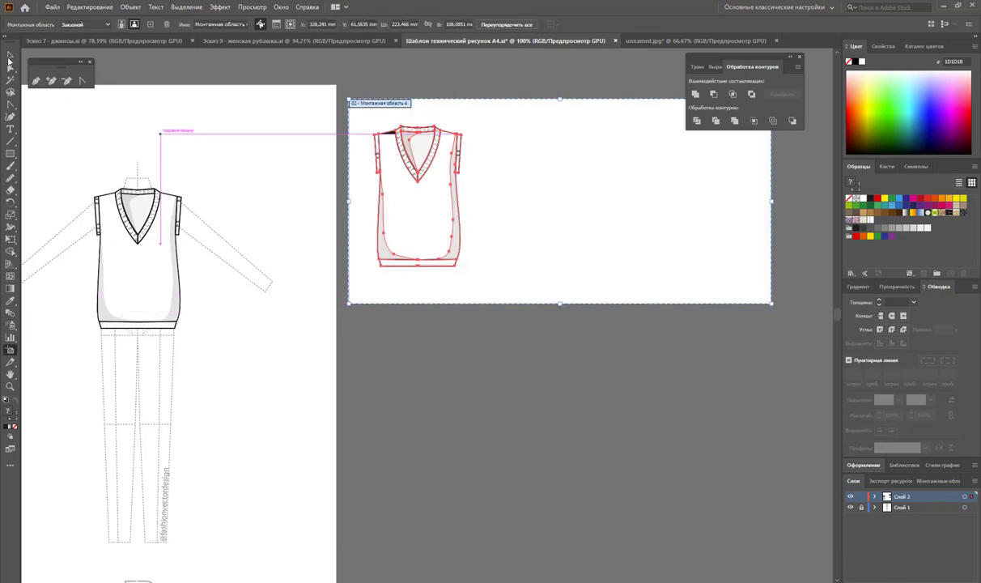
click(10, 55)
click(539, 208)
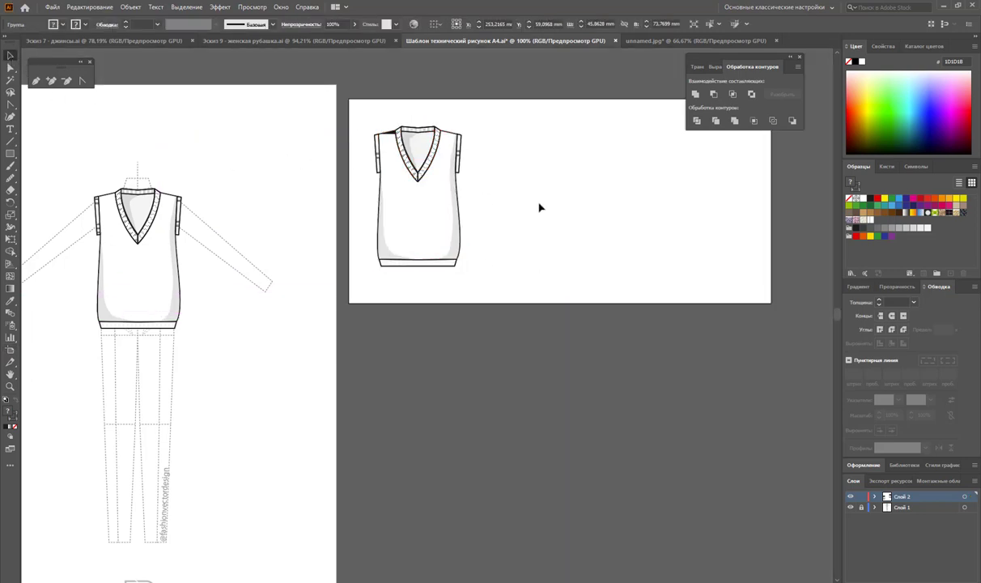
click(10, 349)
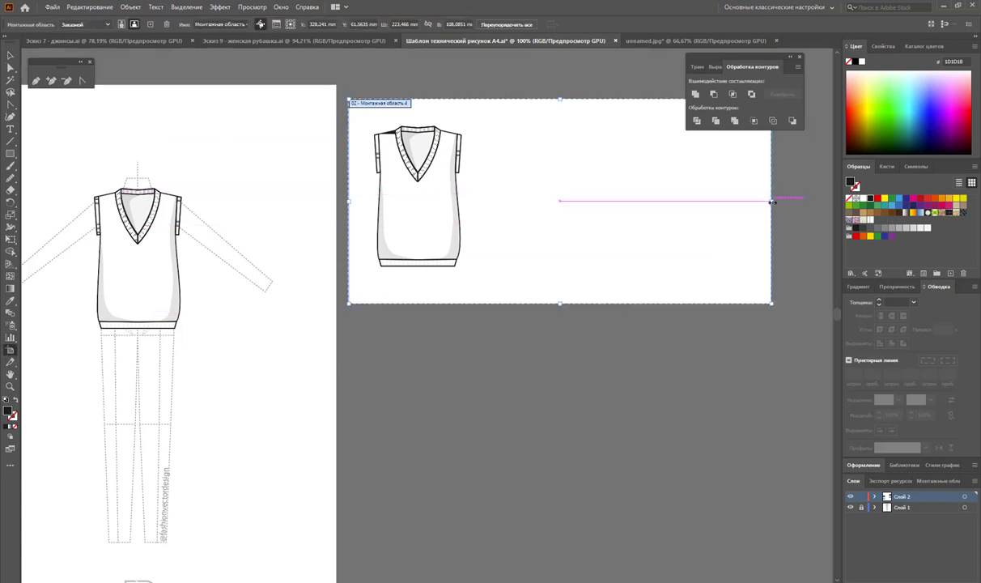
drag(771, 201, 489, 197)
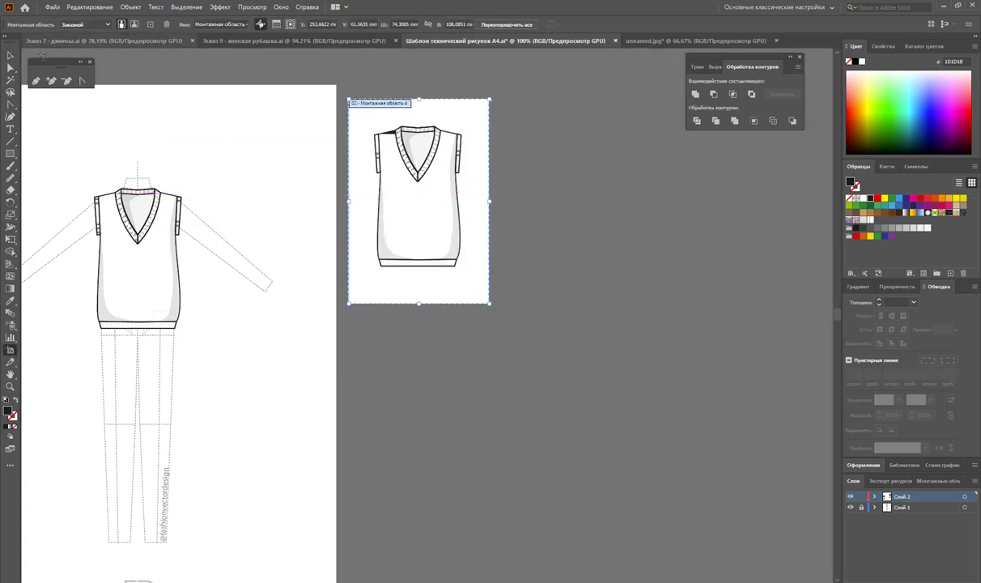
Fill the copied vest's body with the cream cable-knit pattern swatch.
key(v)
click(405, 216)
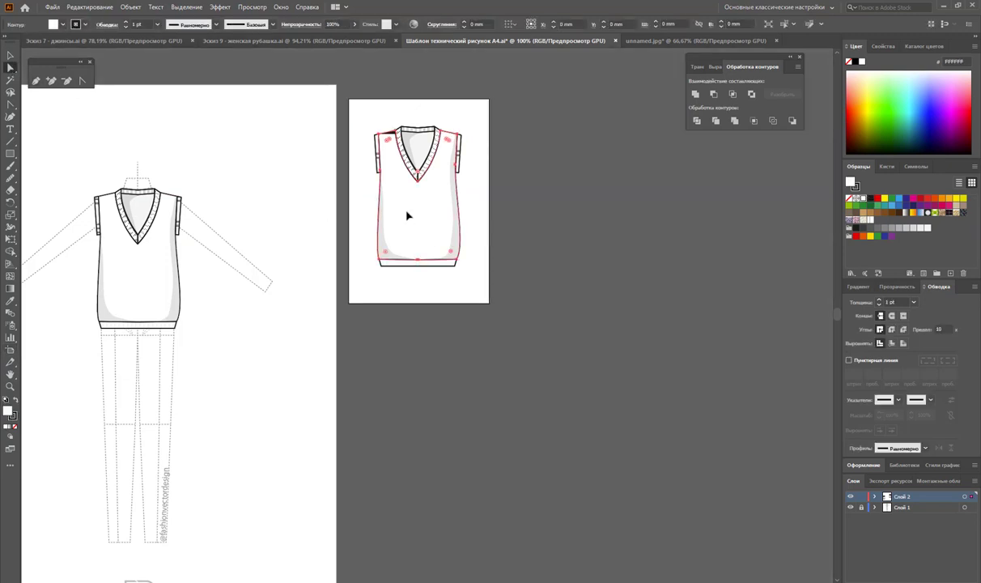
click(863, 220)
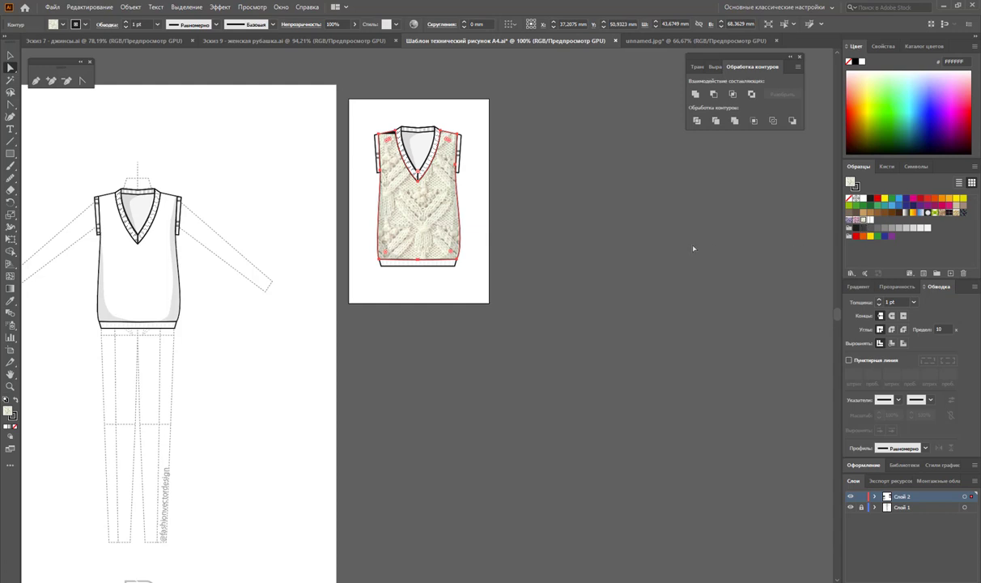
Scale only the pattern fill to 30%, leaving the vest shape unchanged.
double_click(11, 215)
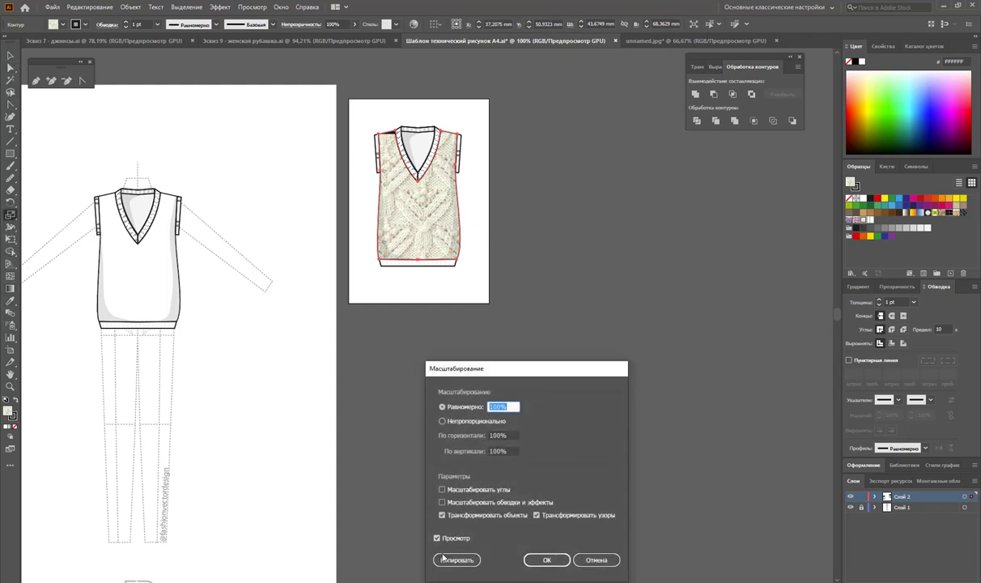
click(437, 537)
click(442, 515)
text(40)
click(457, 538)
click(454, 405)
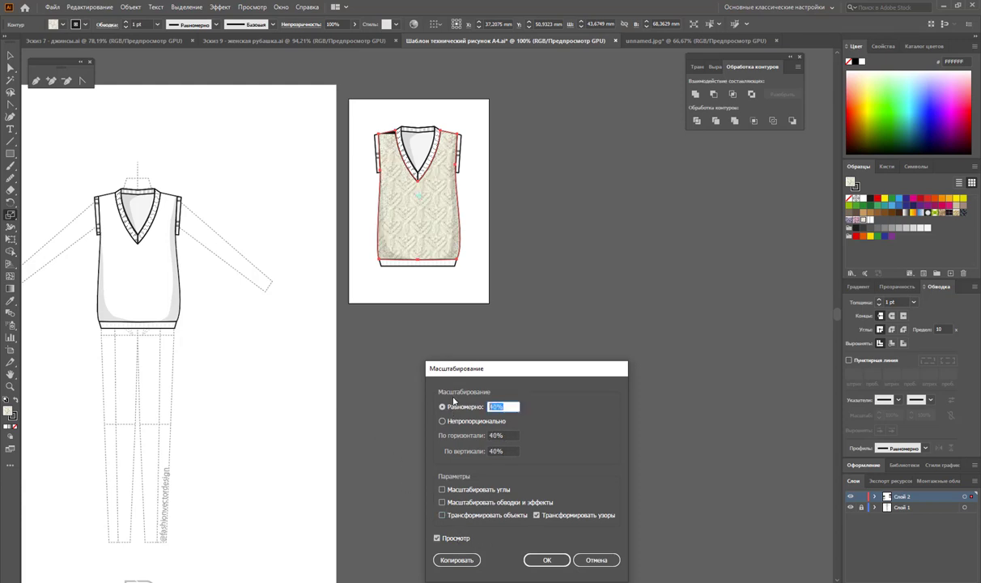
text(30)
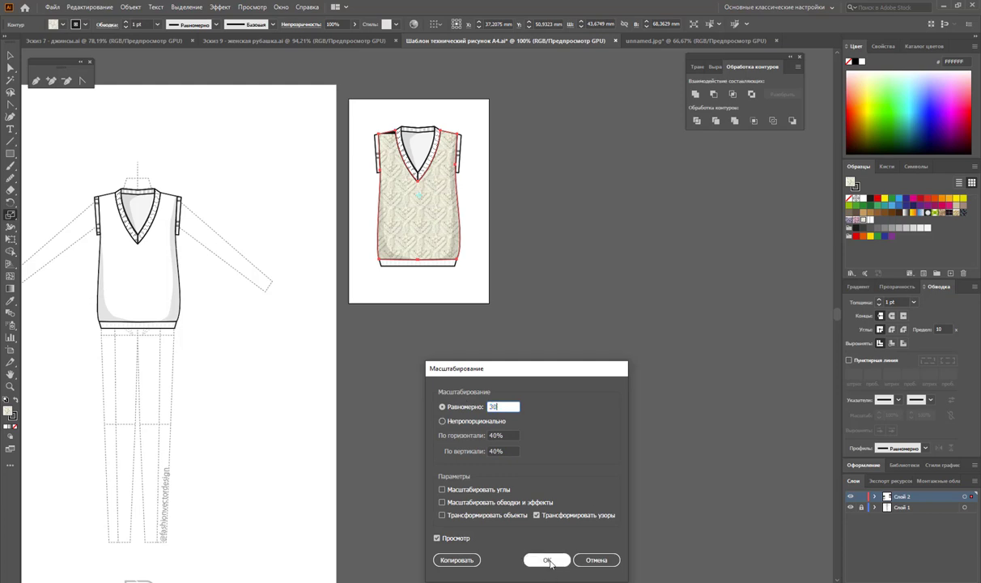
click(547, 559)
click(11, 55)
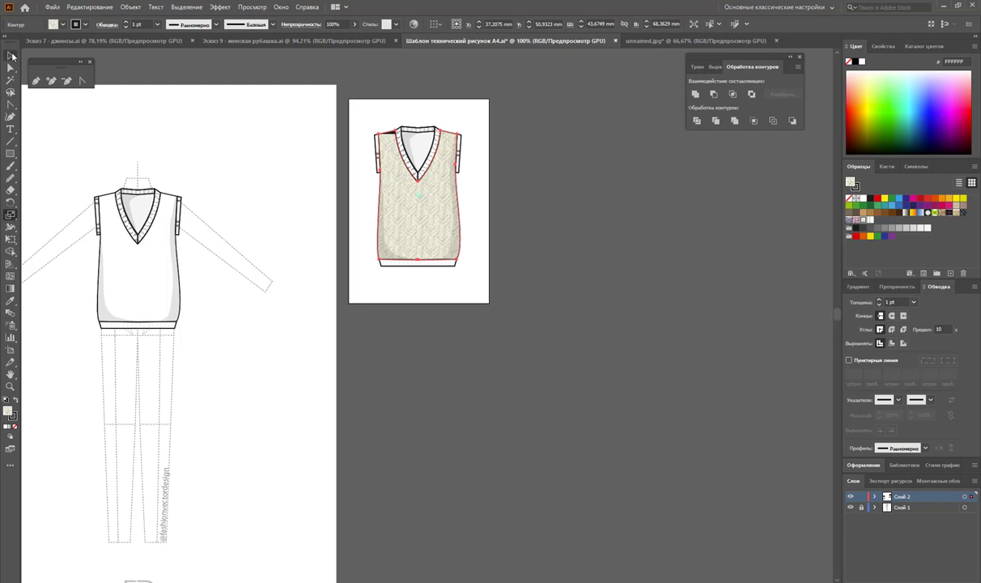
click(488, 265)
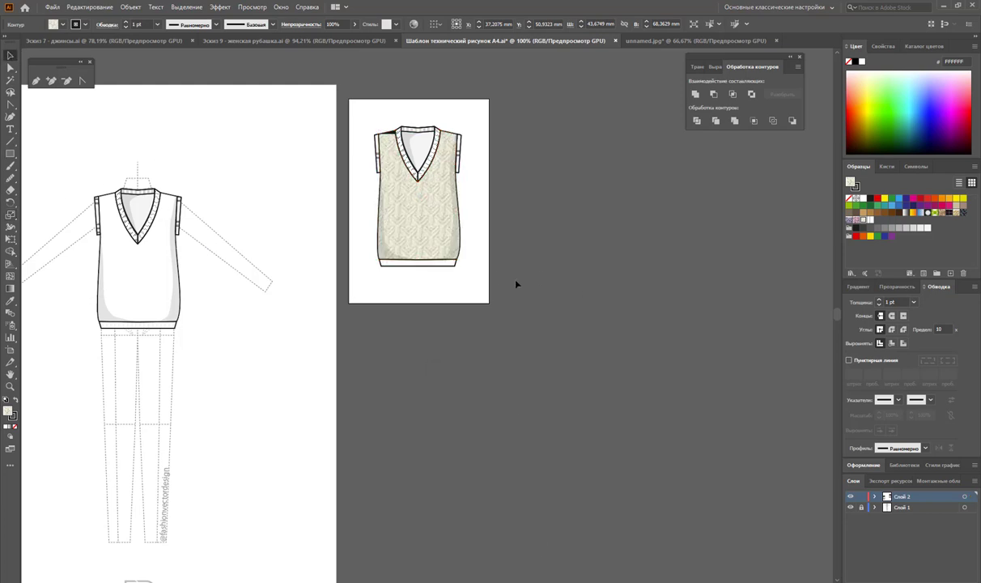
click(10, 386)
Paste the knit swatch photos in beside the zoomed-in vest.
click(436, 193)
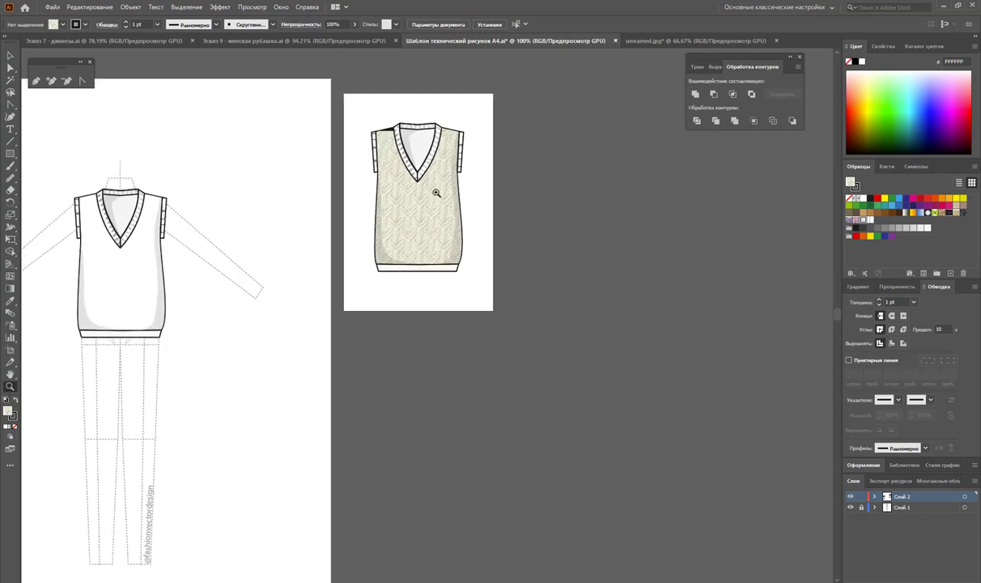
mouse_move(436, 192)
mouse_down()
mouse_move(531, 241)
mouse_move(592, 255)
mouse_up()
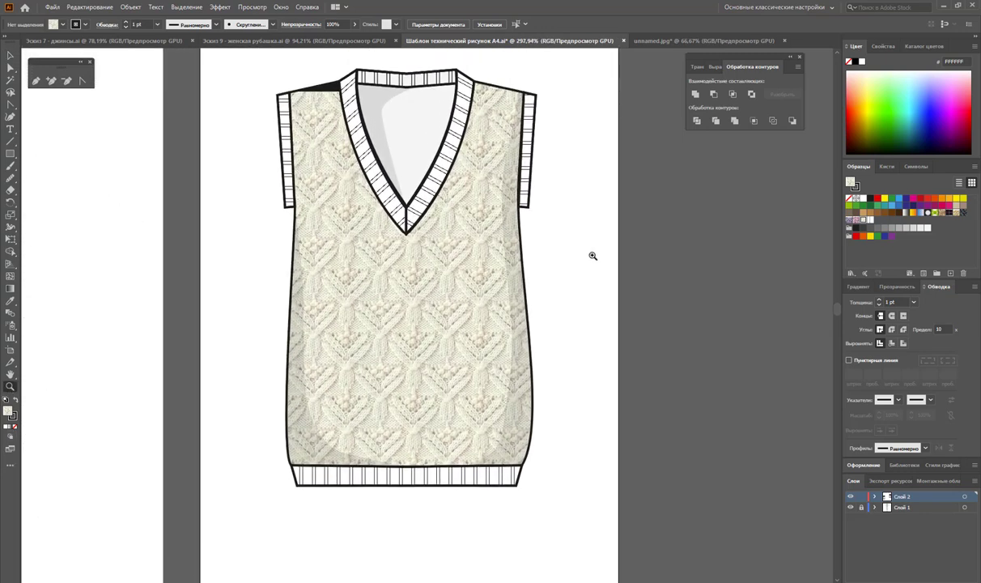
scroll(592, 255, up, 1)
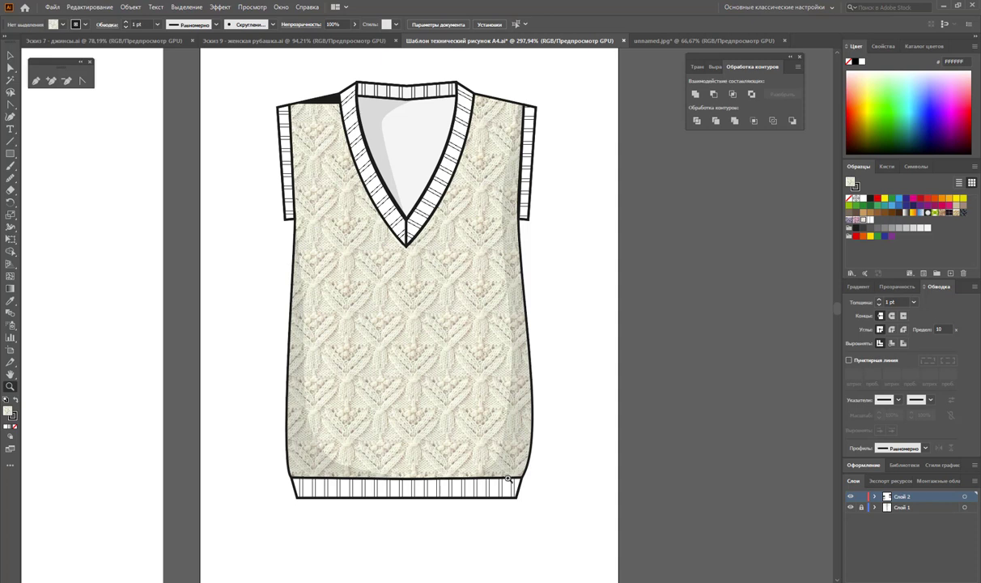
click(10, 55)
key(ctrl+v)
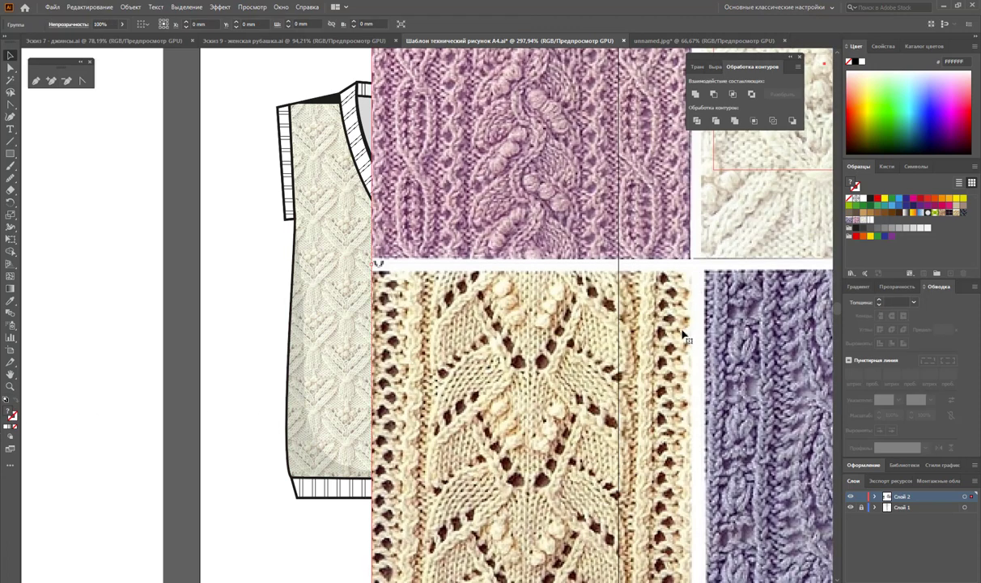
mouse_move(566, 344)
mouse_down()
mouse_move(639, 364)
mouse_move(943, 364)
mouse_up()
Draw a square and eyedrop the cream yarn colour EDF2E4 into it.
key(z)
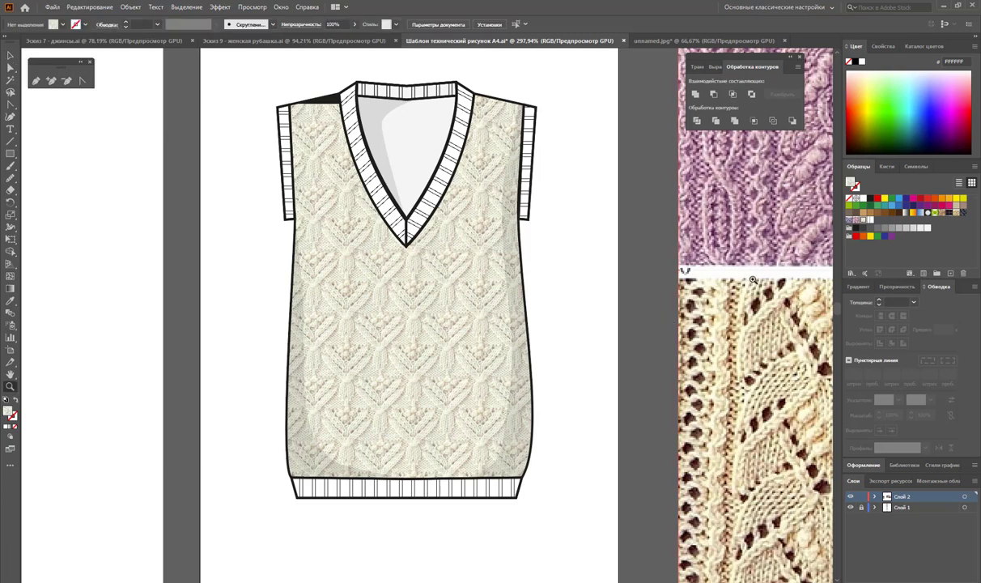
alt+click(632, 304)
alt+click(633, 315)
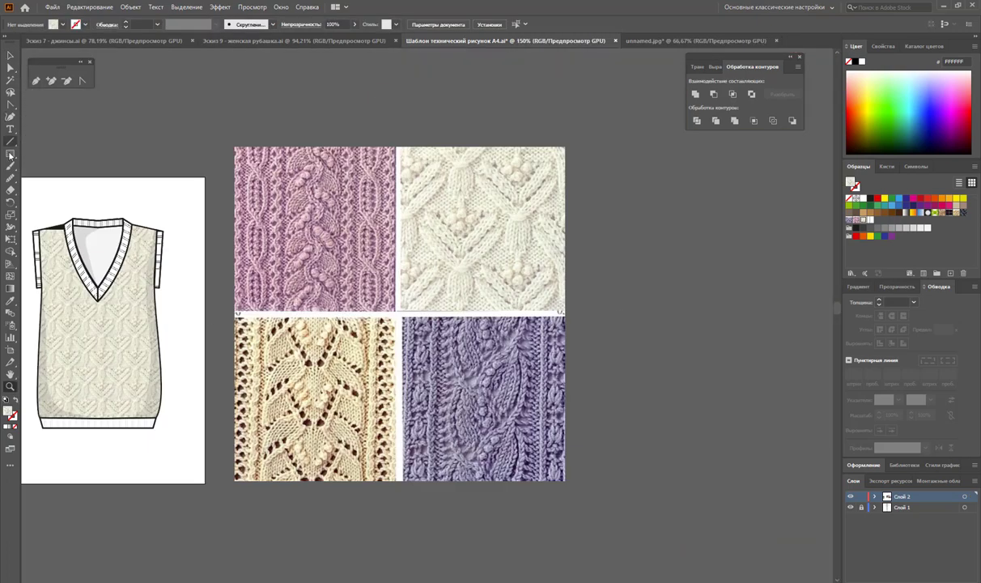
drag(577, 172, 665, 251)
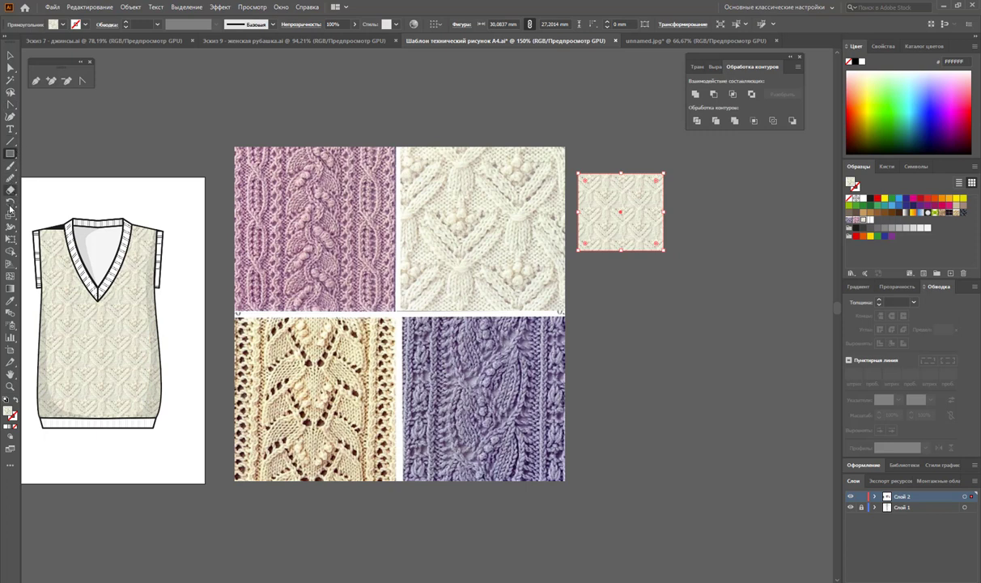
click(11, 300)
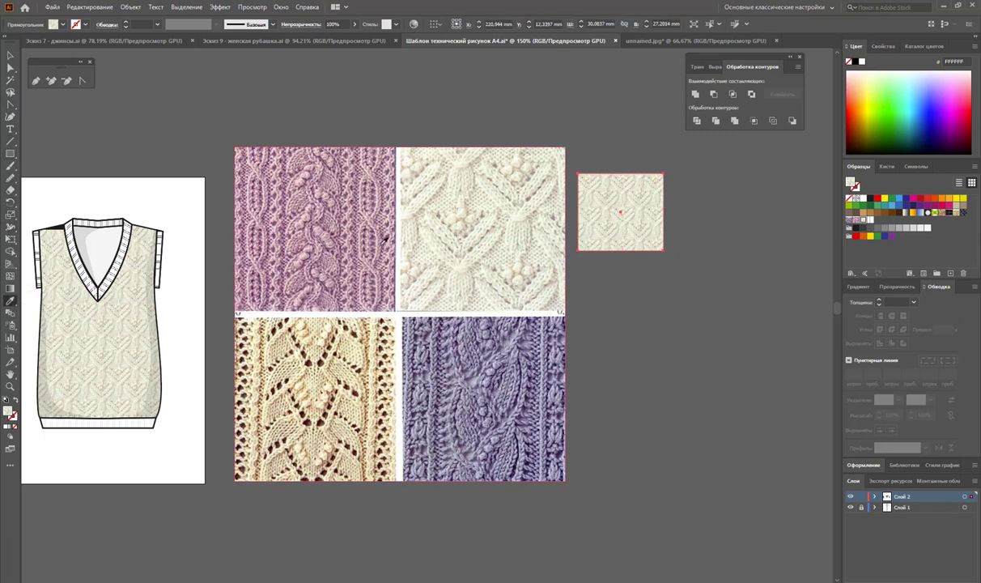
click(434, 247)
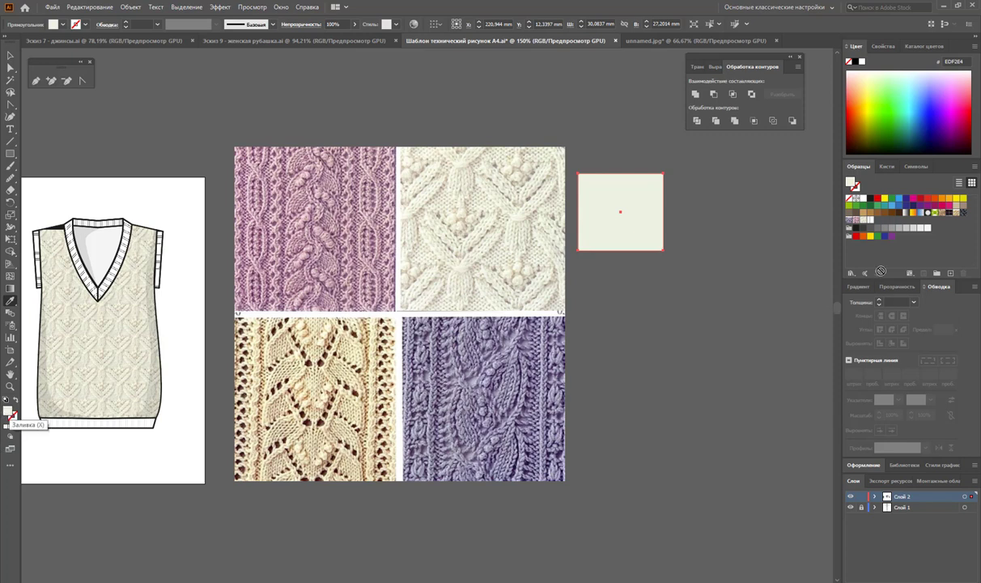
Delete the knit photos and the cream sample square.
click(9, 55)
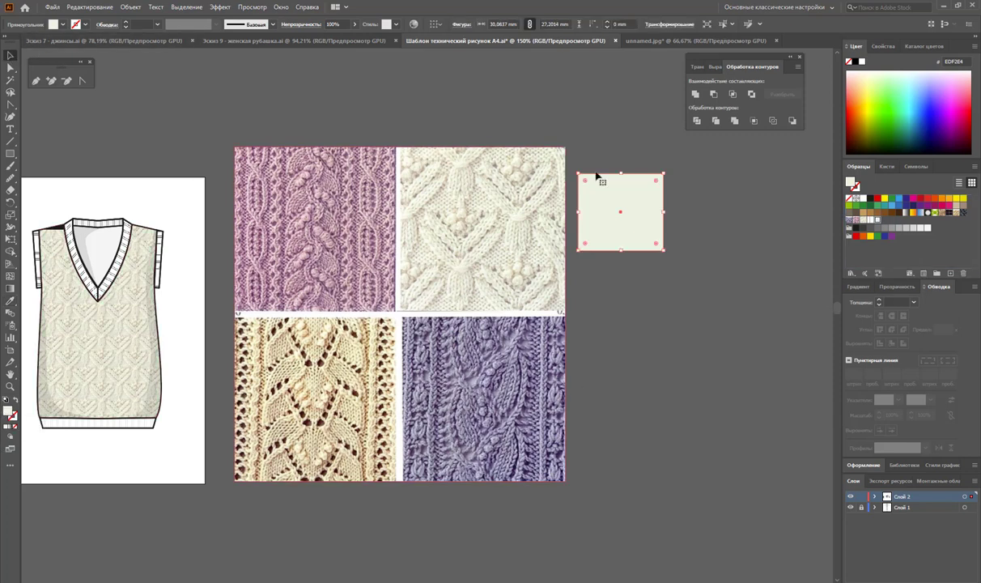
shift+click(441, 314)
key(Delete)
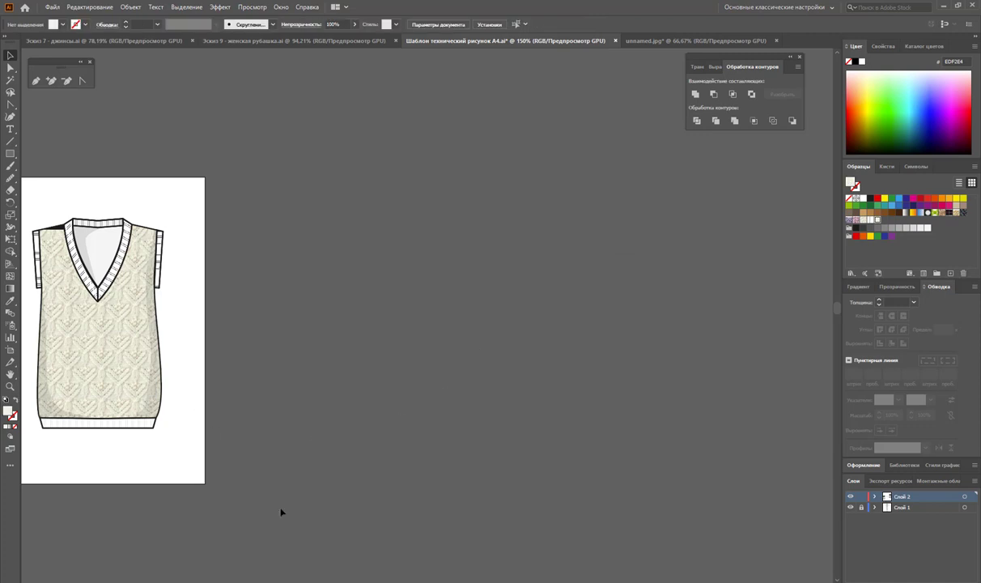
Enter the copied vest group and move the striped trim group off to the right.
scroll(405, 324, left, 1)
scroll(405, 324, left, 3)
scroll(405, 323, left, 5)
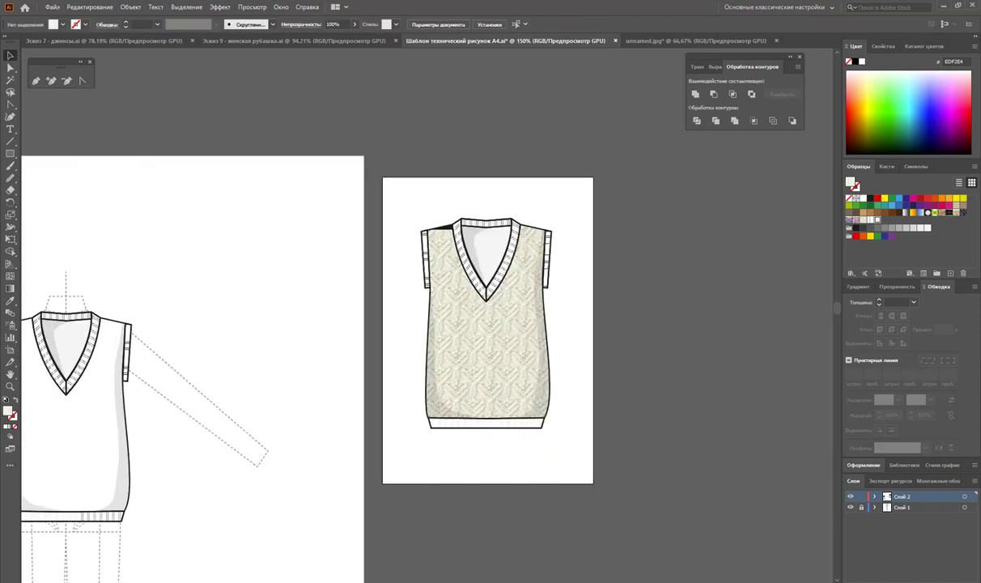
click(10, 386)
drag(396, 192, 652, 292)
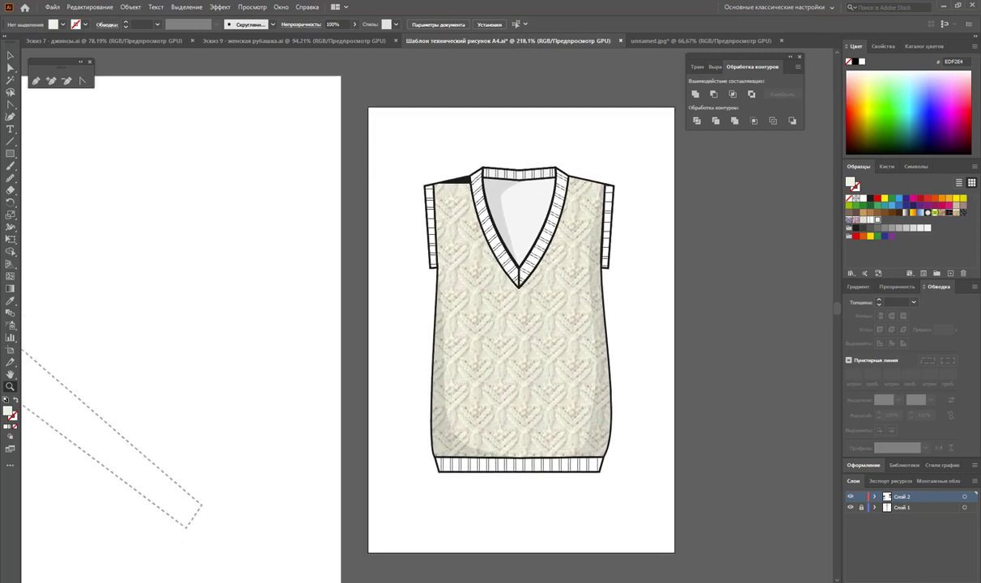
click(11, 55)
click(521, 250)
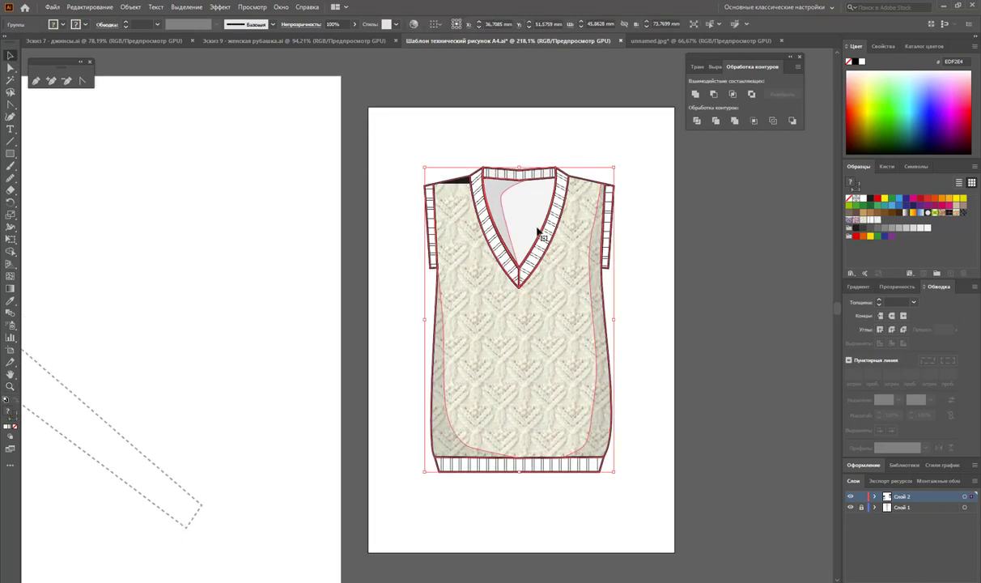
double_click(516, 212)
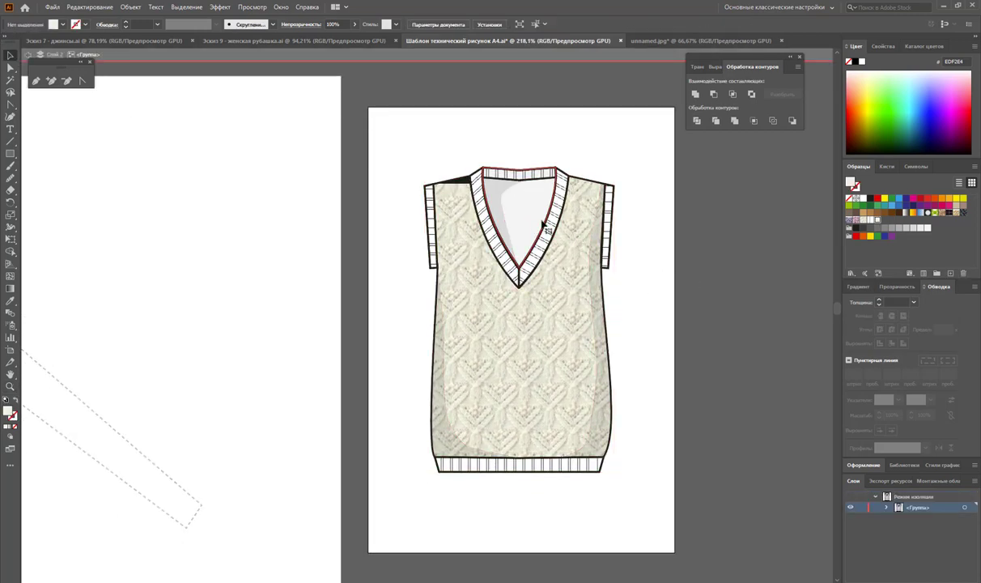
click(506, 208)
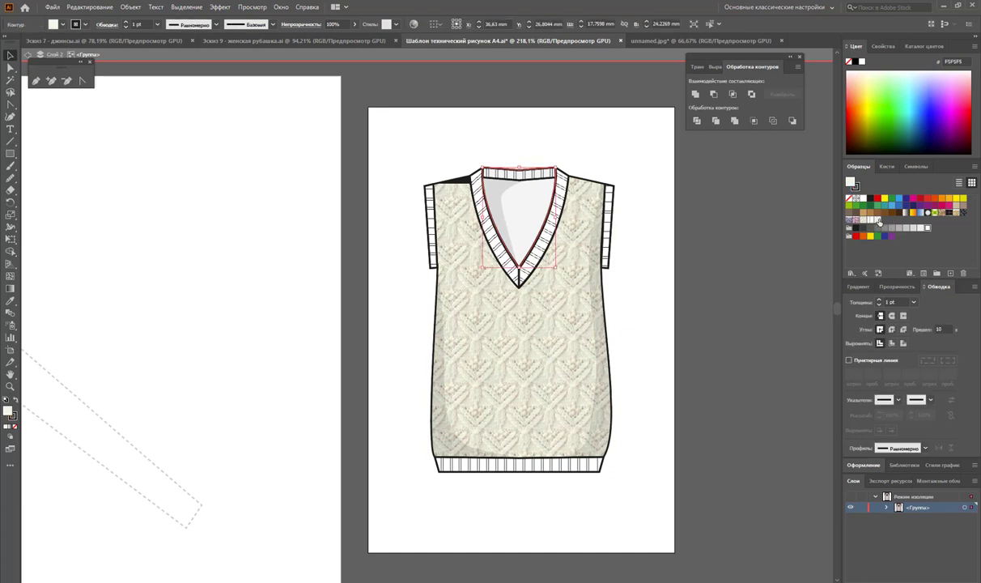
click(712, 297)
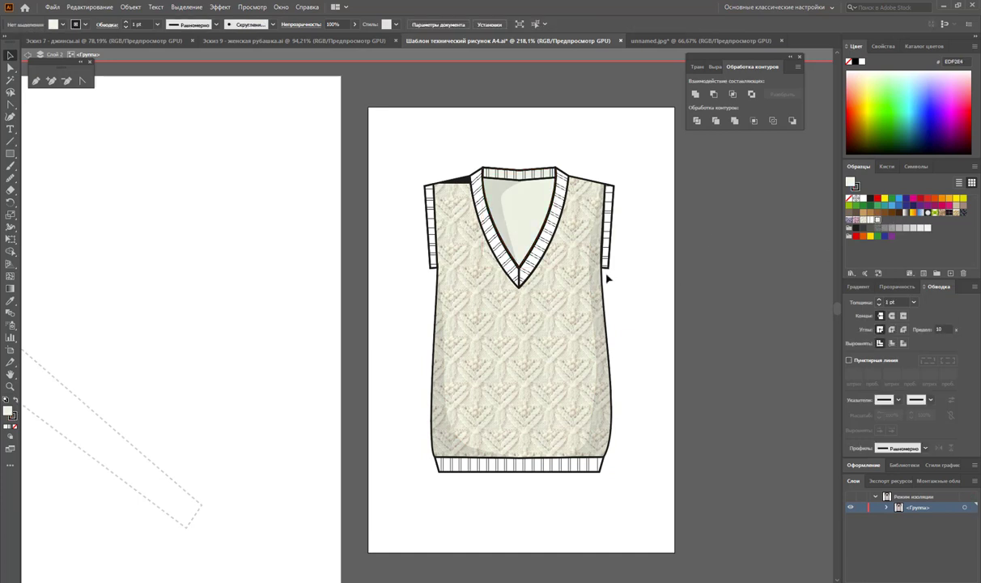
click(603, 225)
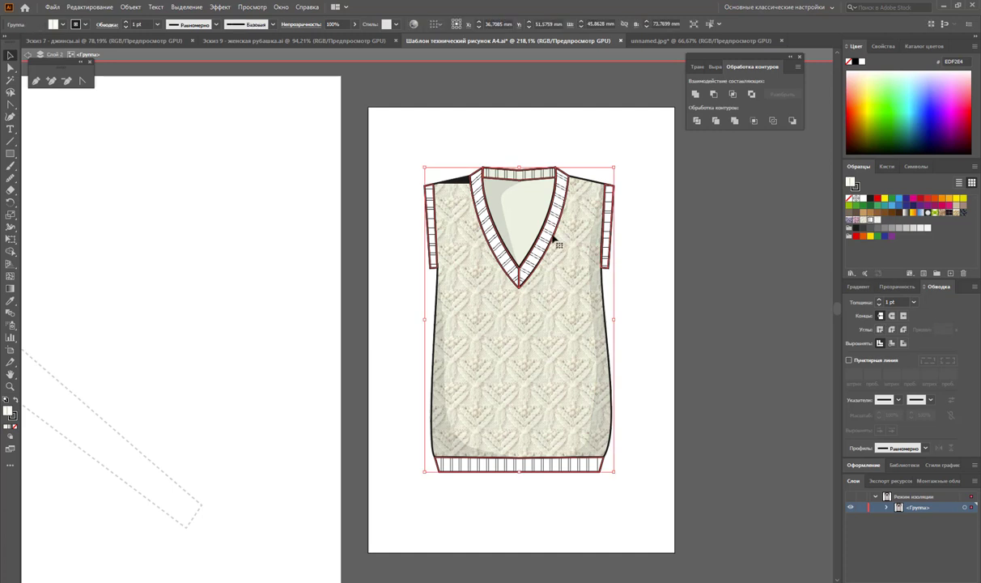
drag(472, 253, 705, 254)
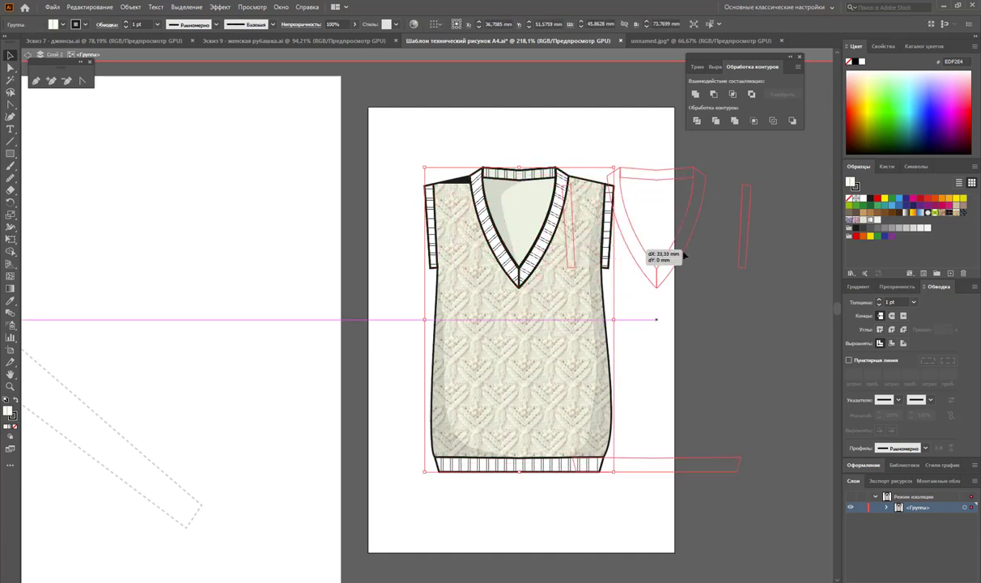
Fill the collar, armhole and hem bands with the cream EDF2E4 swatch.
click(617, 253)
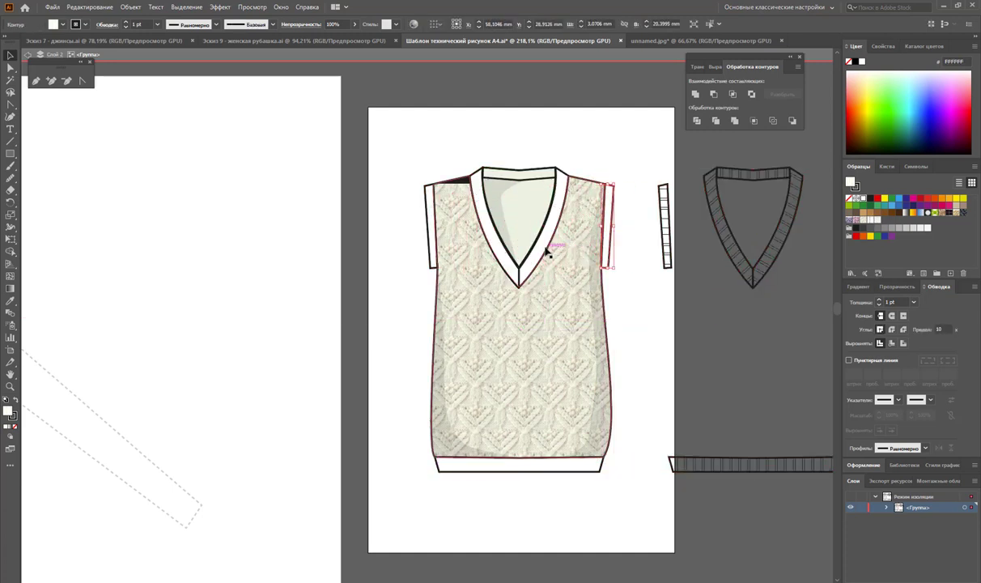
click(478, 274)
click(621, 156)
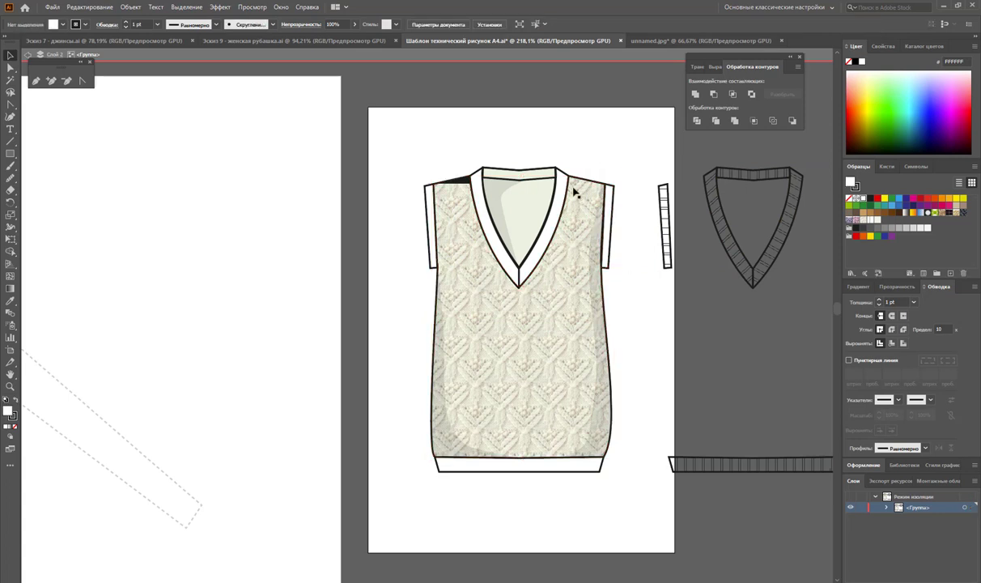
click(570, 181)
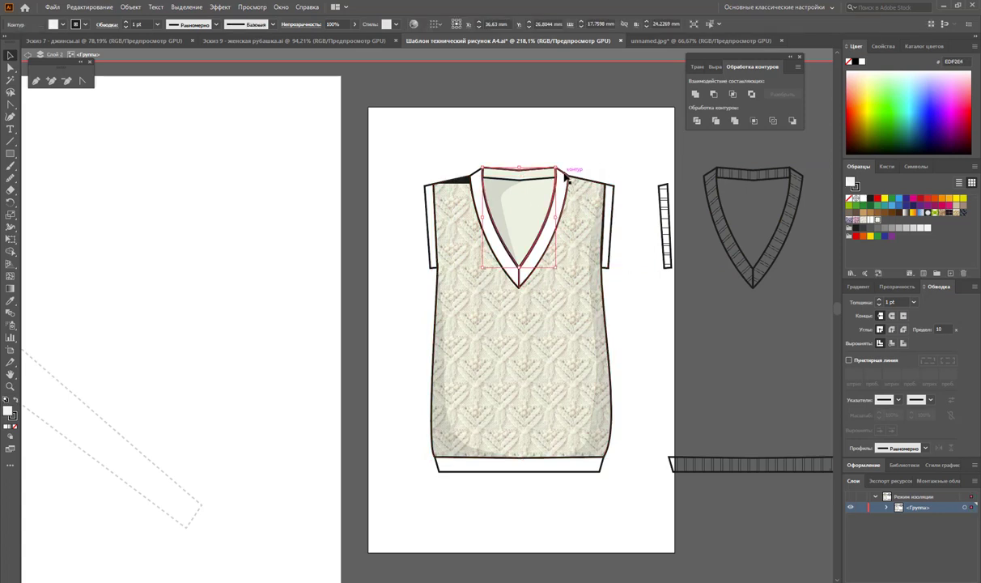
click(477, 173)
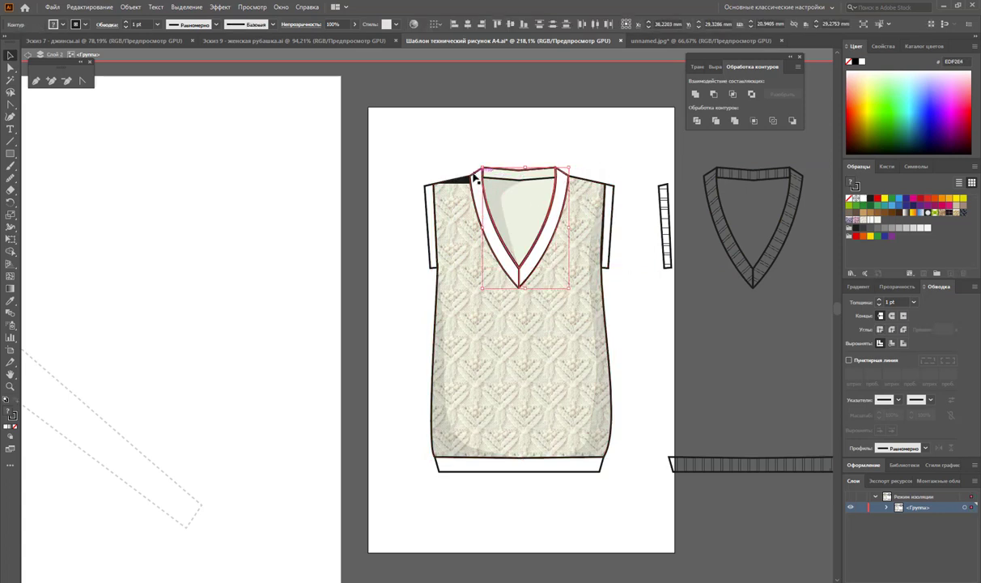
drag(482, 169, 469, 170)
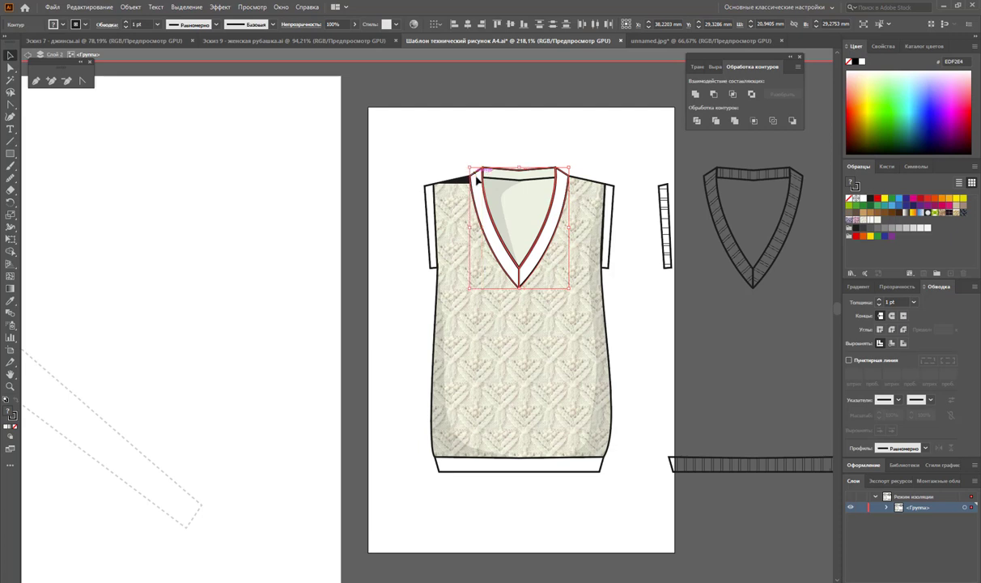
shift+click(428, 202)
shift+click(604, 233)
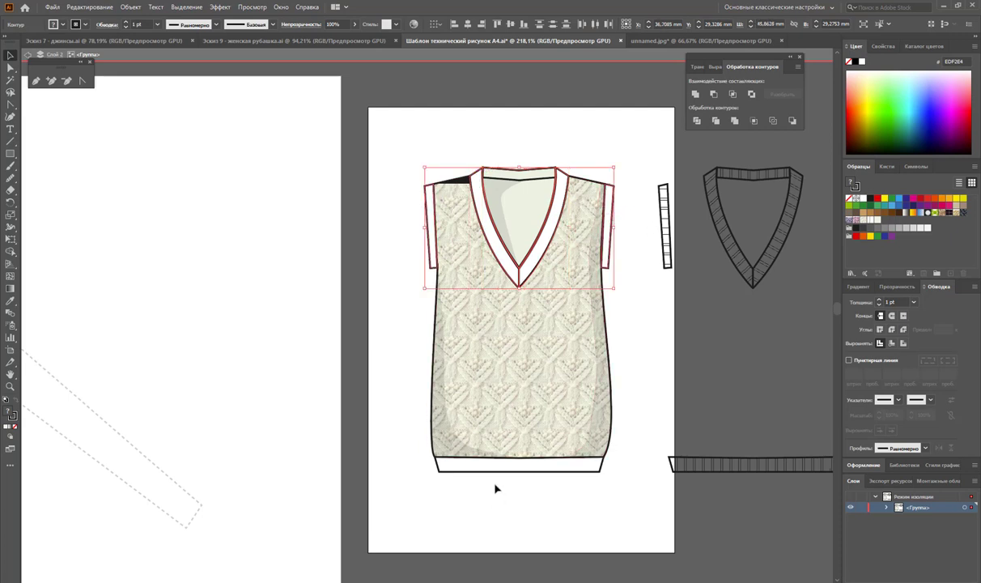
shift+click(601, 469)
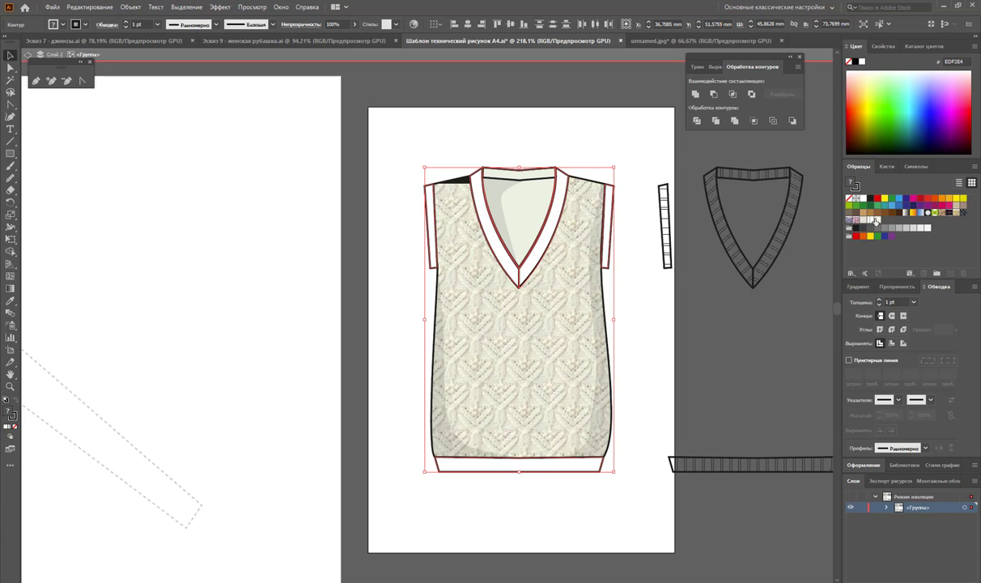
click(874, 221)
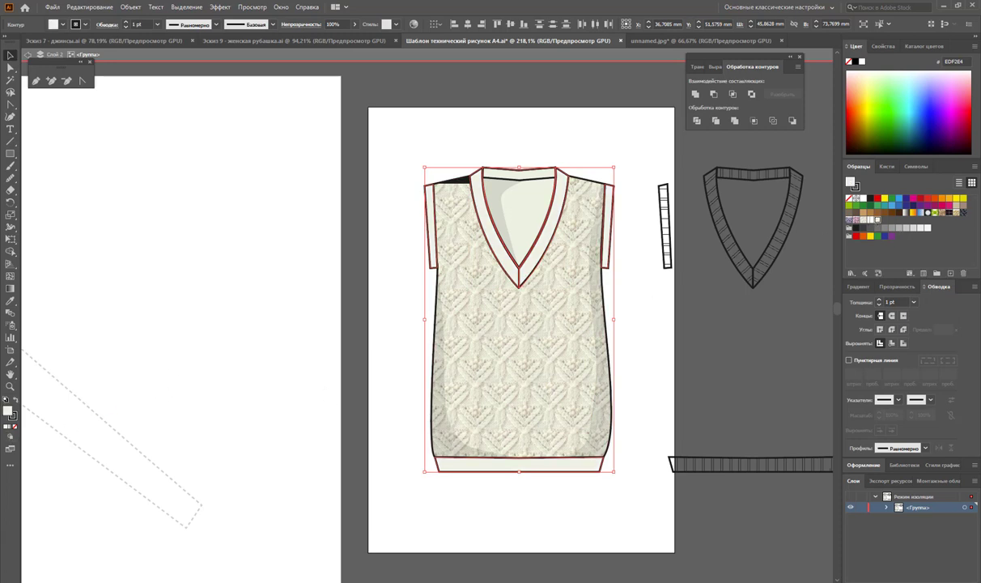
Warm the bands' cream to EFEDE4 (hue 49°) in the Color Picker.
double_click(7, 411)
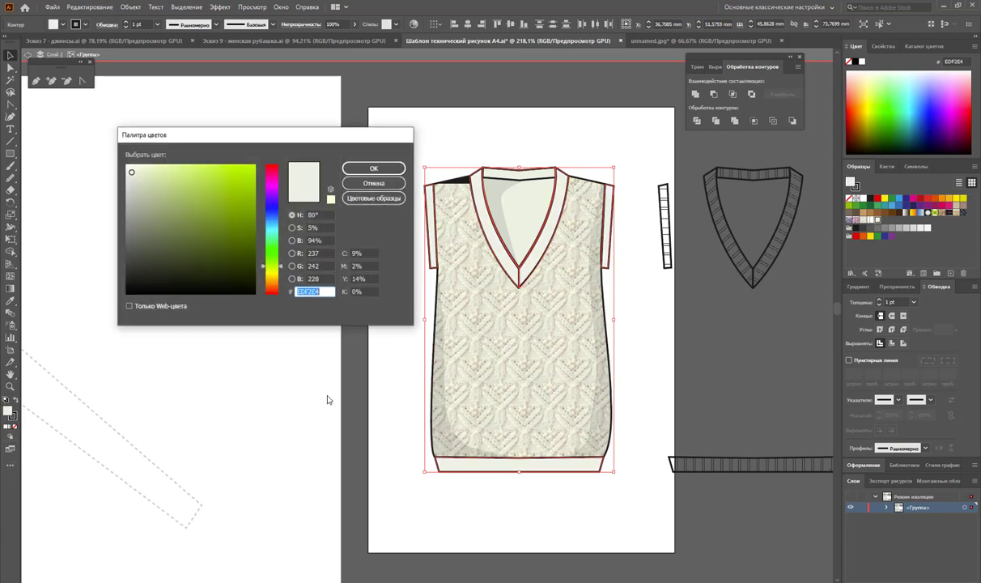
drag(281, 275, 281, 279)
click(373, 169)
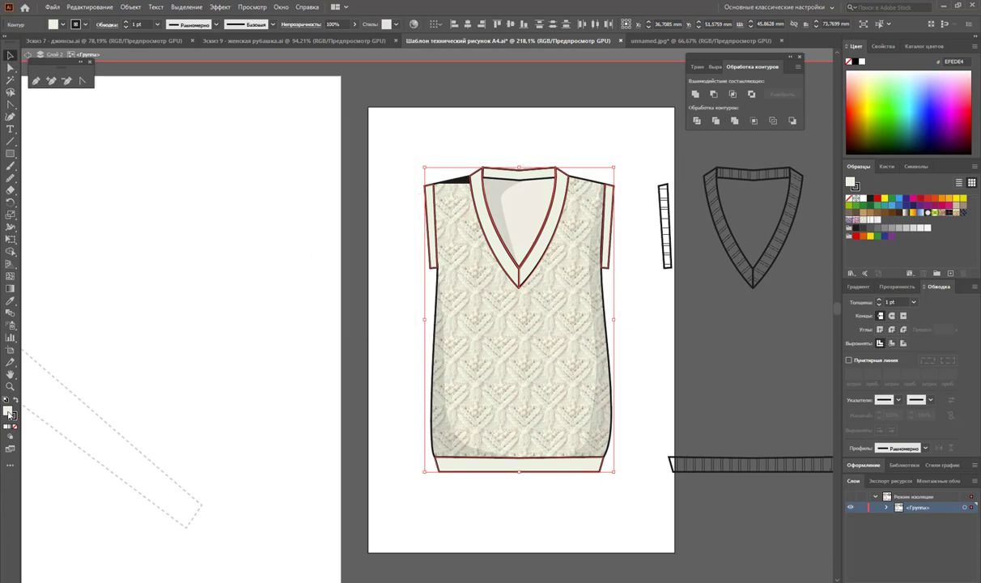
Add the EFEDE4 cream to Swatches, then select the striped trim group.
drag(7, 412, 877, 225)
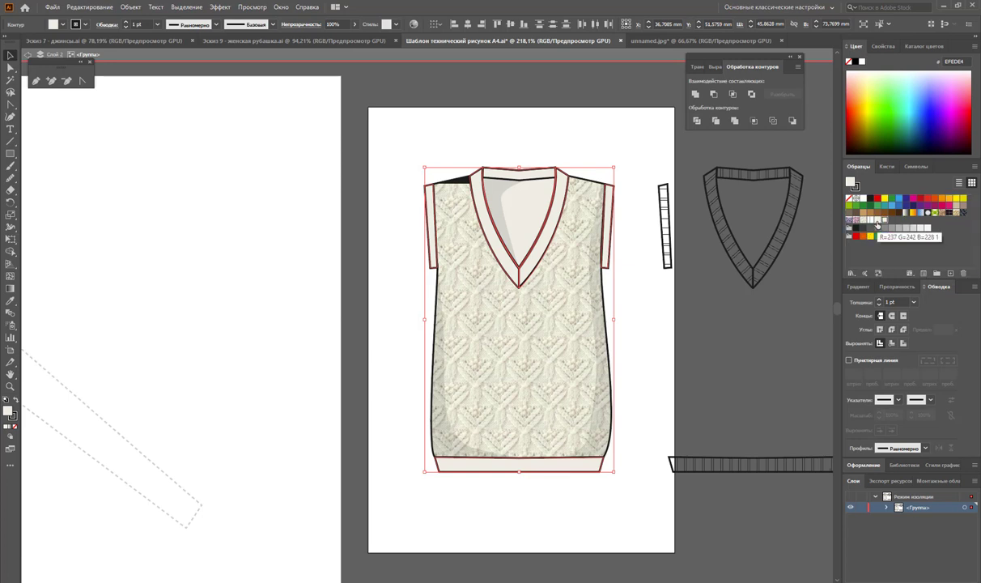
click(877, 226)
click(950, 273)
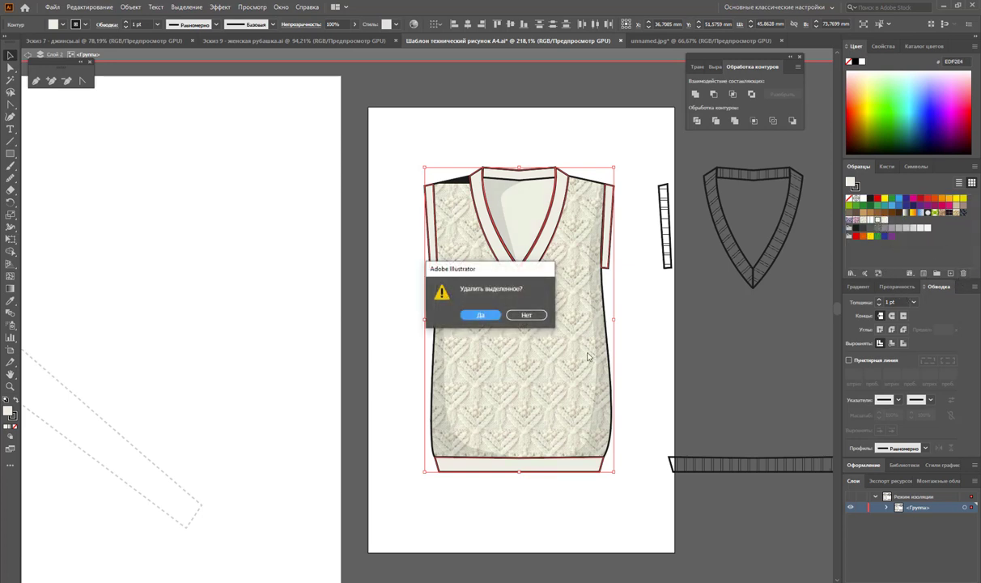
key(Return)
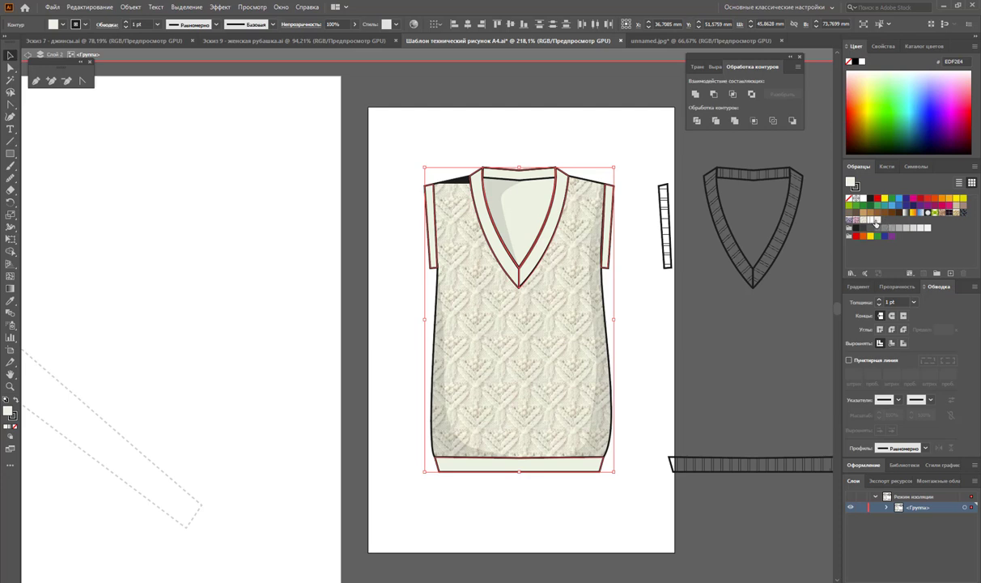
click(569, 141)
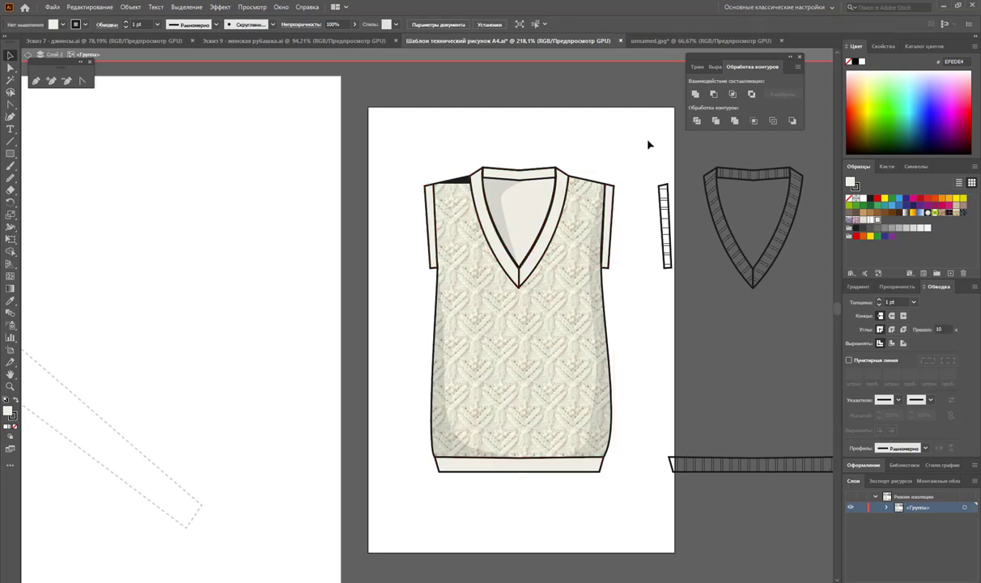
click(793, 464)
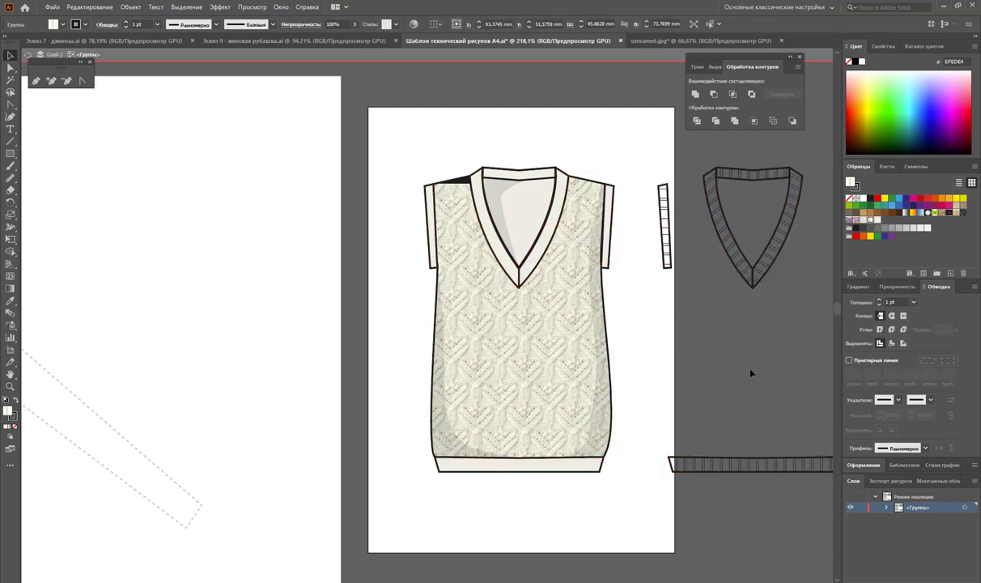
Move the striped trims back onto the vest and lower their opacity to 24%.
drag(754, 282, 521, 282)
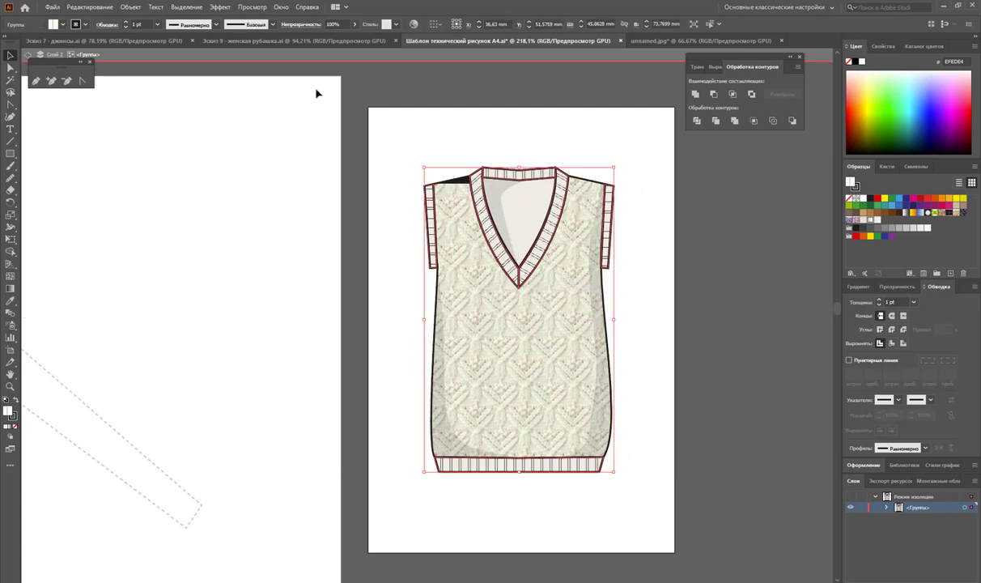
click(354, 24)
click(338, 39)
drag(337, 39, 317, 40)
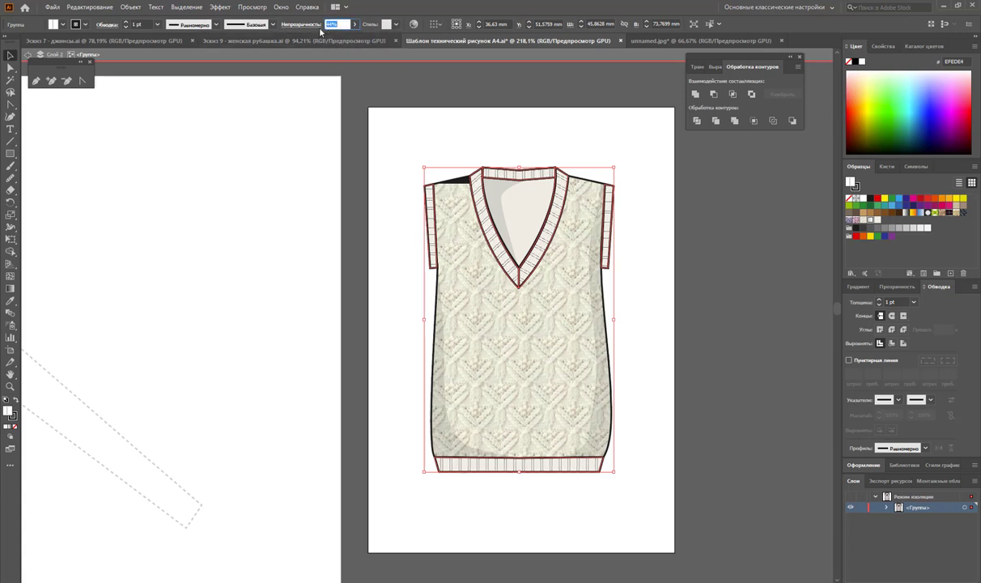
click(354, 24)
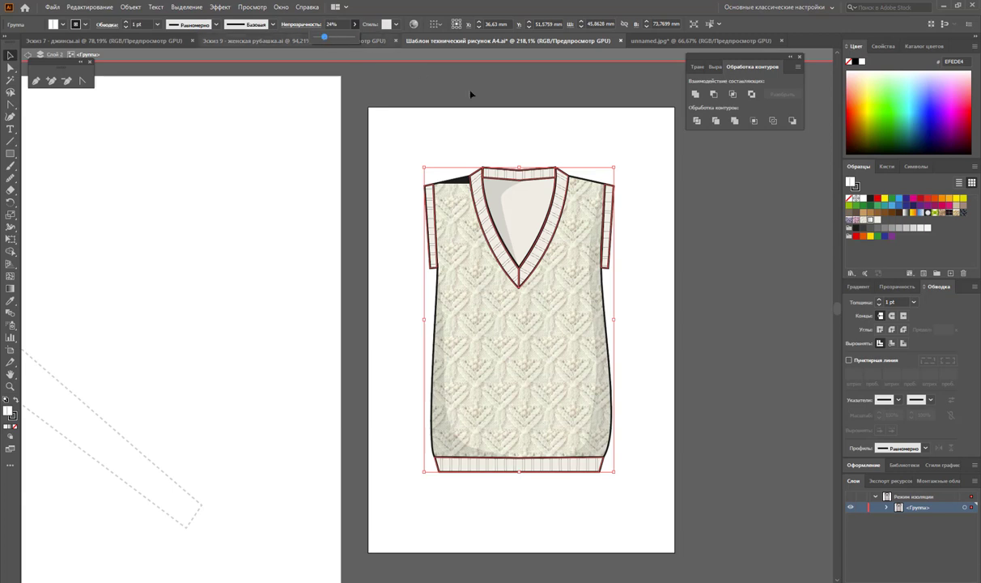
click(591, 123)
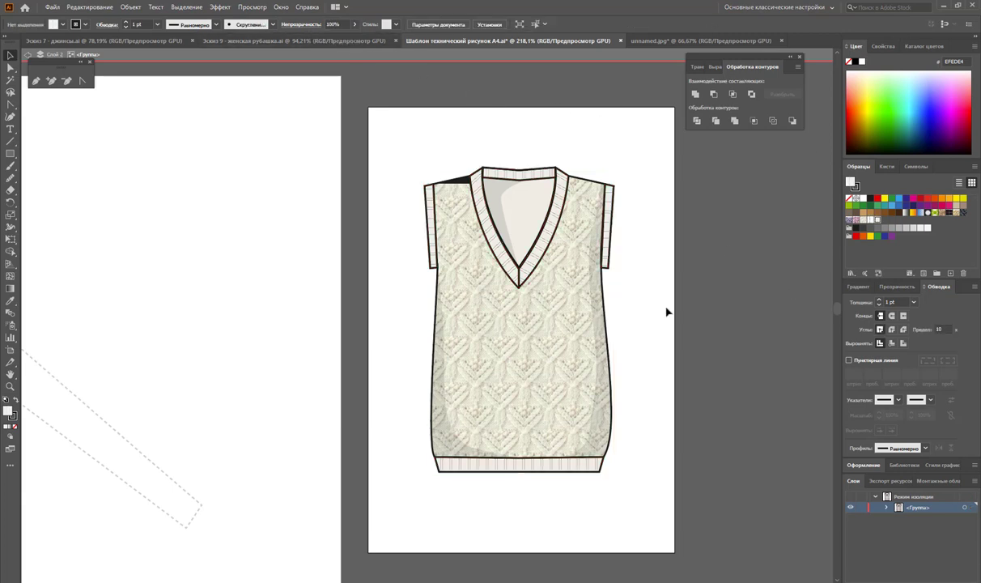
Zoom out and exit the vest group's isolation mode.
key(z)
alt+click(464, 372)
alt+click(463, 372)
alt+click(364, 348)
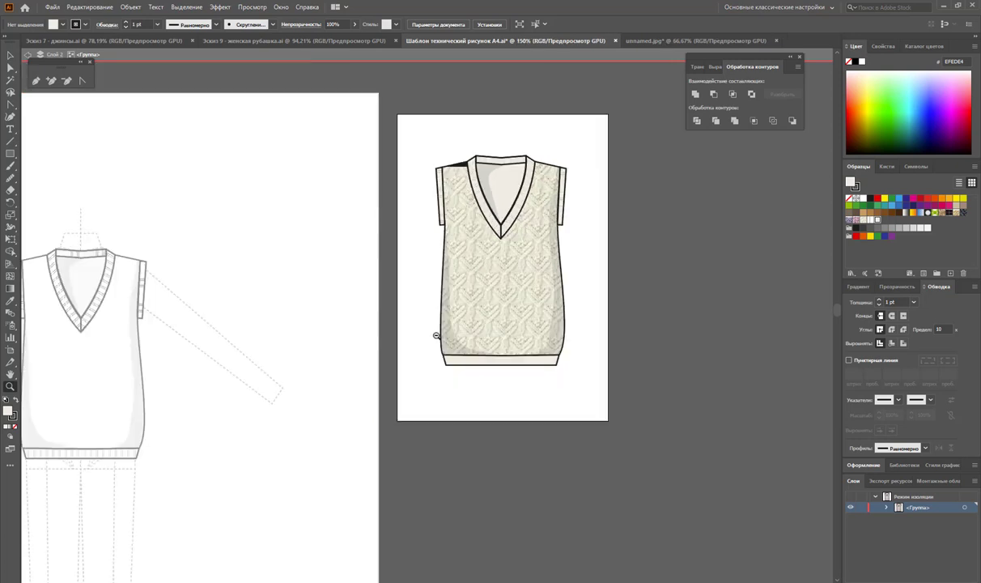
alt+click(365, 338)
scroll(426, 322, down, 1)
scroll(423, 321, down, 2)
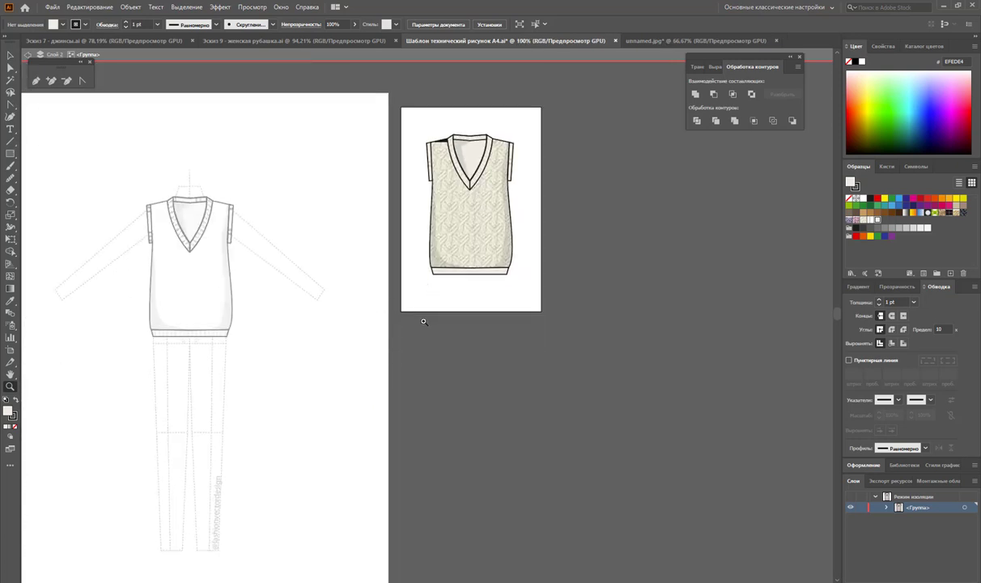
key(v)
double_click(443, 394)
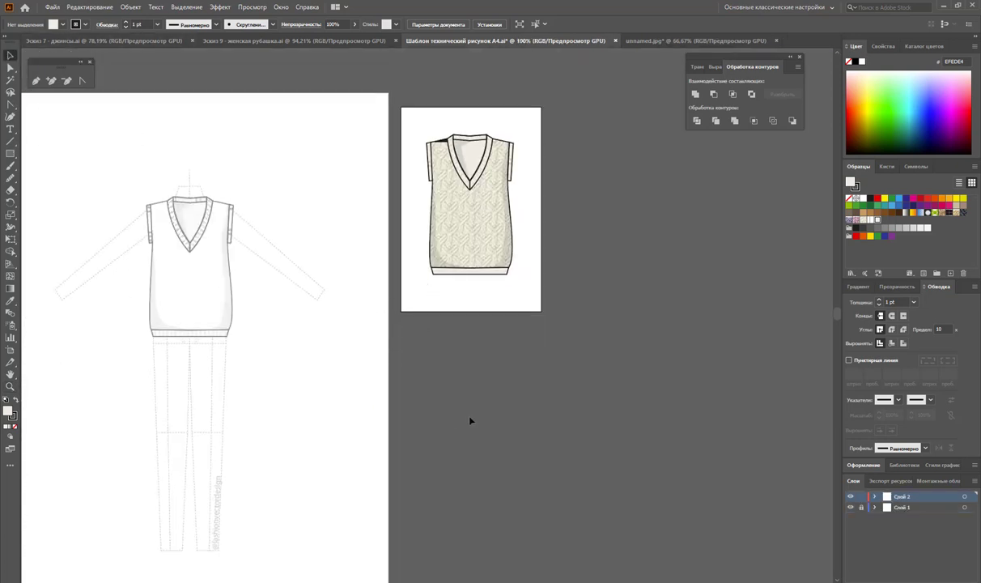
scroll(285, 278, down, 1)
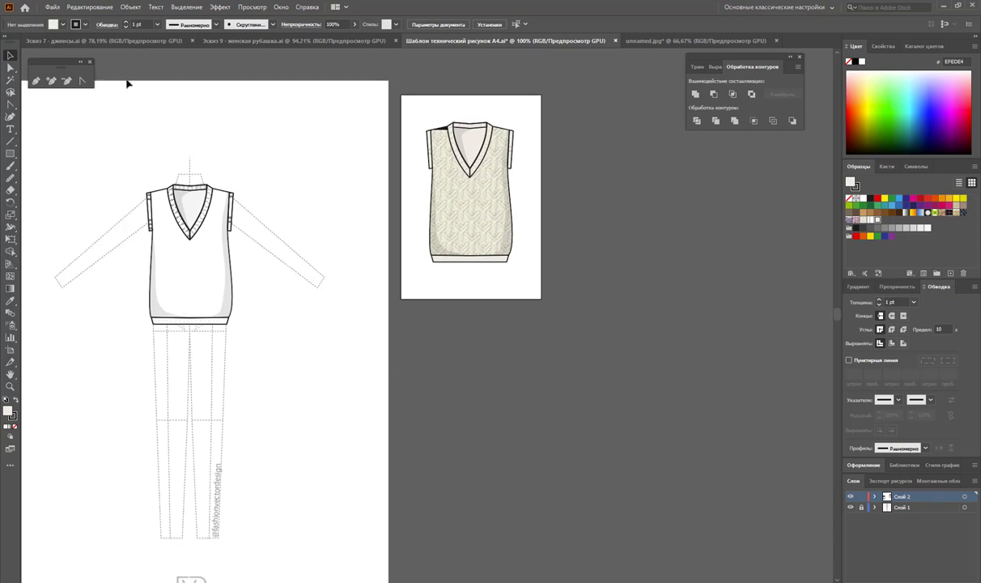
Group all parts of the ripped jeans in Эскиз 7 - джинсы.ai.
click(129, 40)
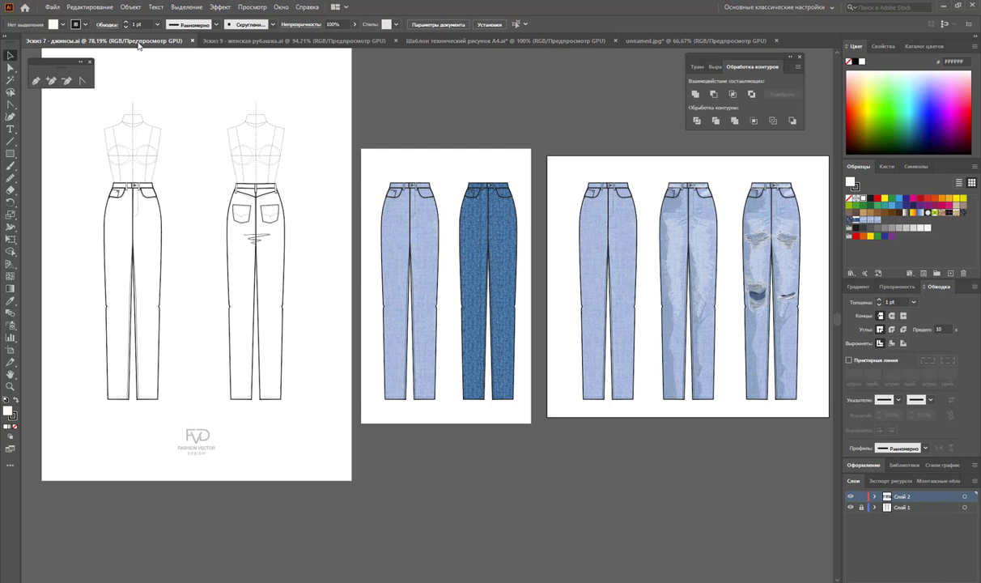
click(764, 253)
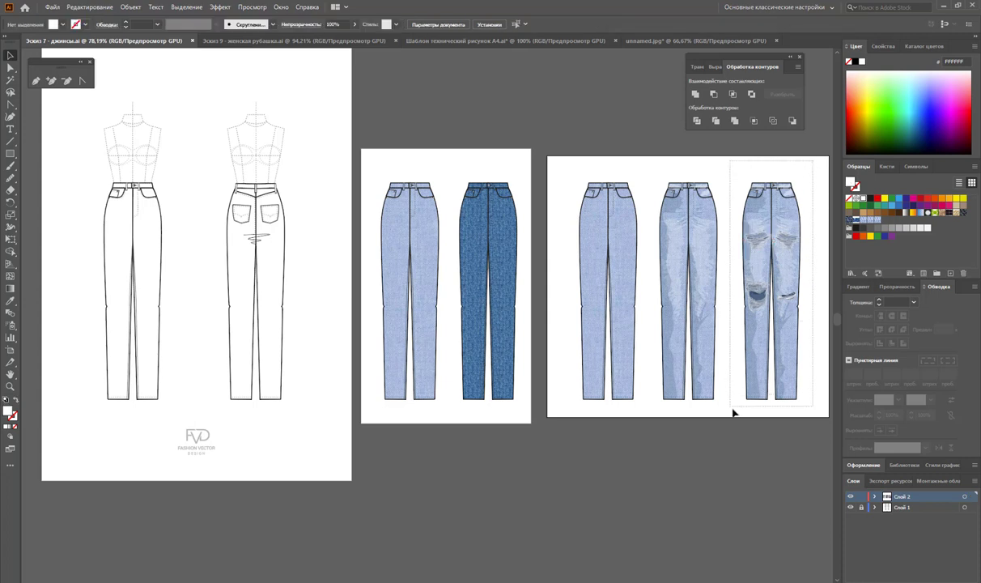
drag(778, 151, 696, 385)
right_click(752, 322)
click(781, 397)
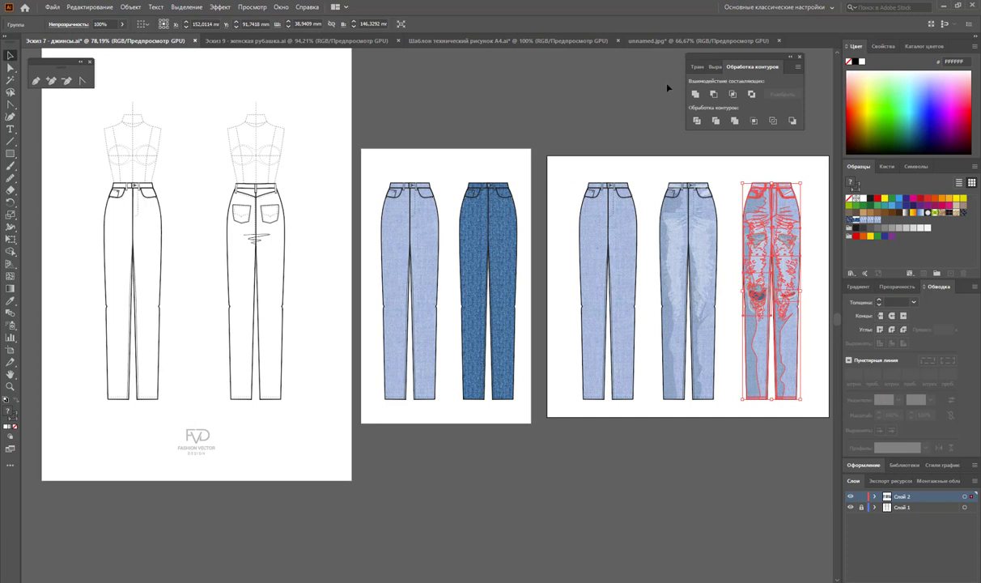
Paste the jeans into the A4 template to the right of the vest.
click(567, 40)
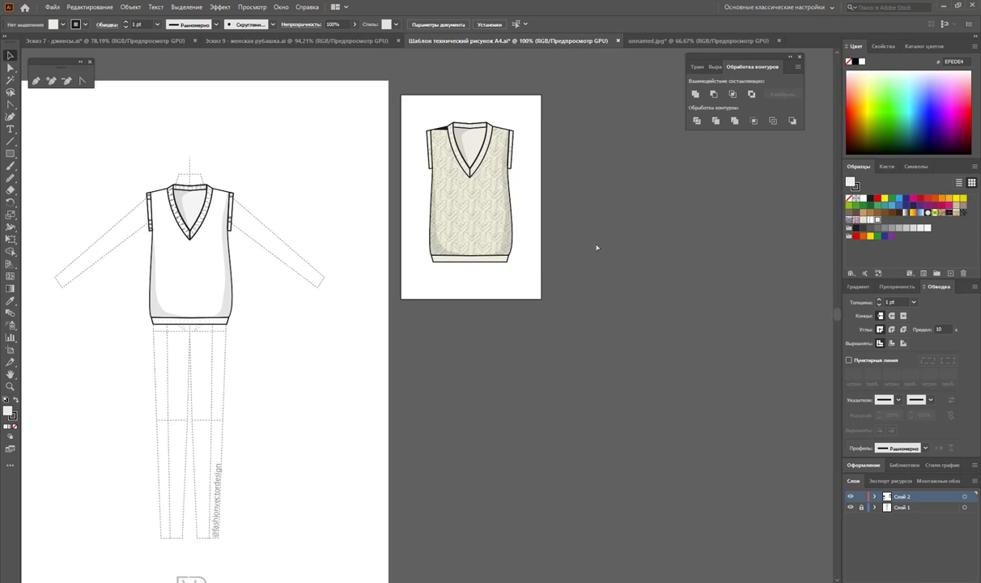
key(ctrl+v)
drag(438, 311, 755, 389)
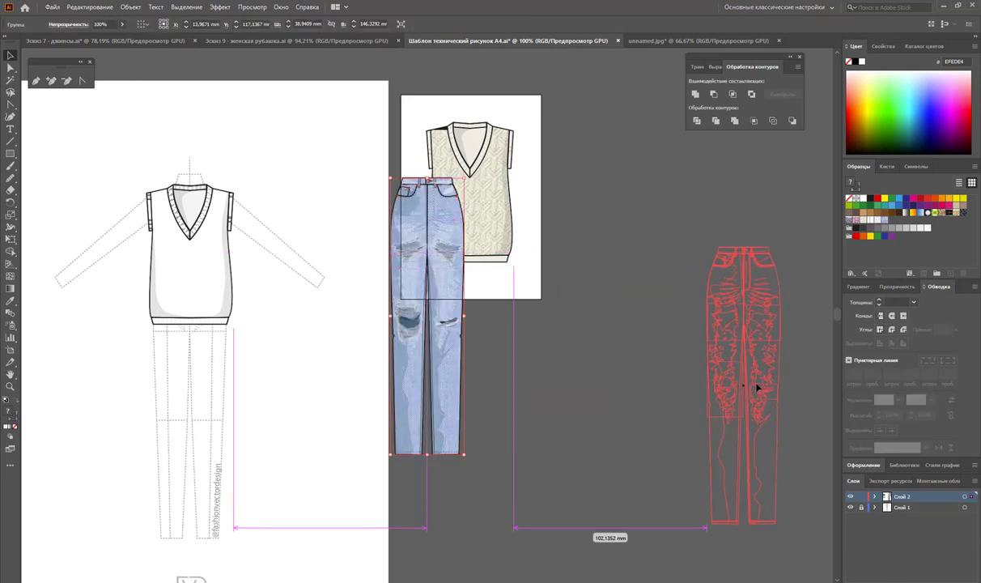
Select and copy the checked shirt from the women's shirt sketches.
click(275, 40)
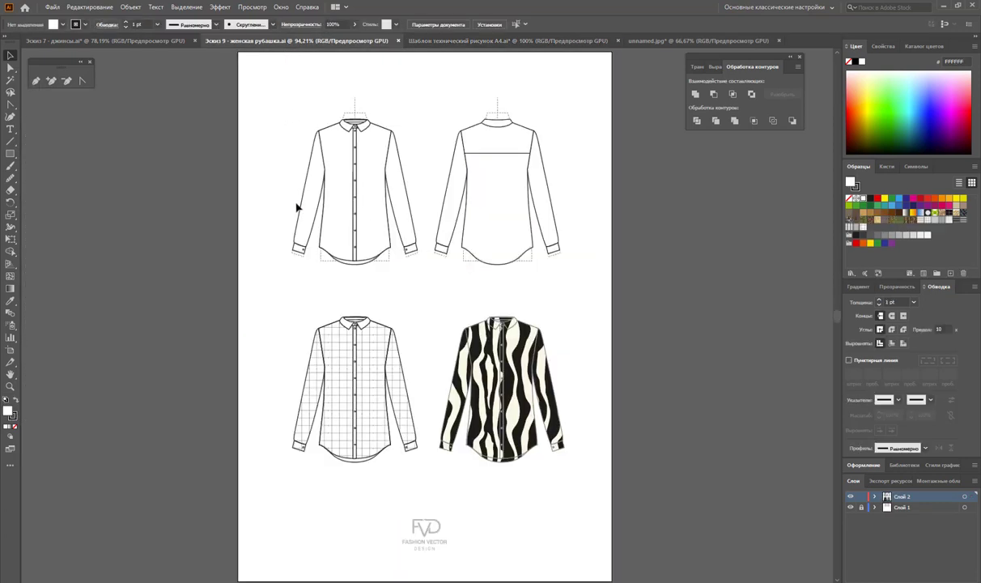
click(372, 388)
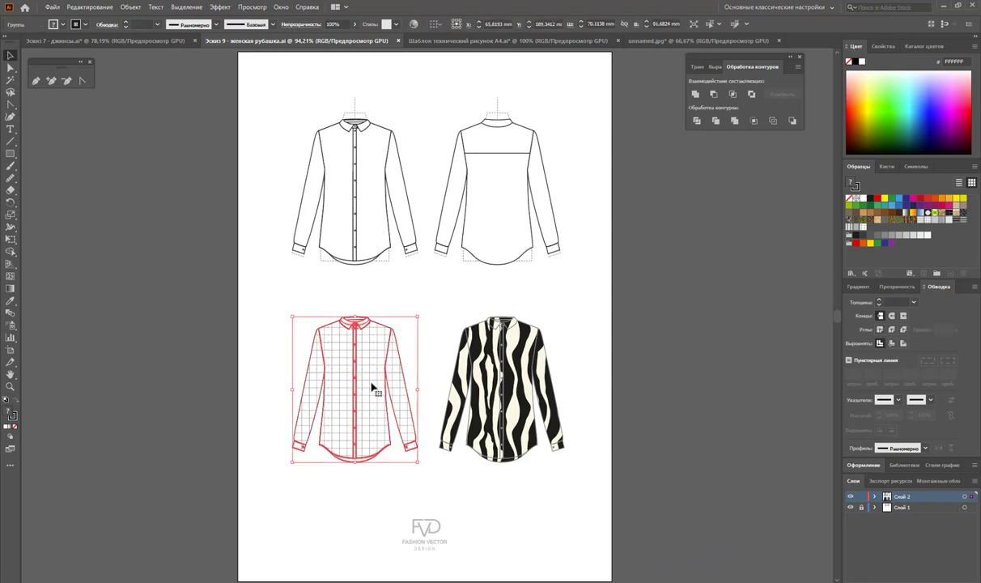
right_click(327, 374)
click(384, 362)
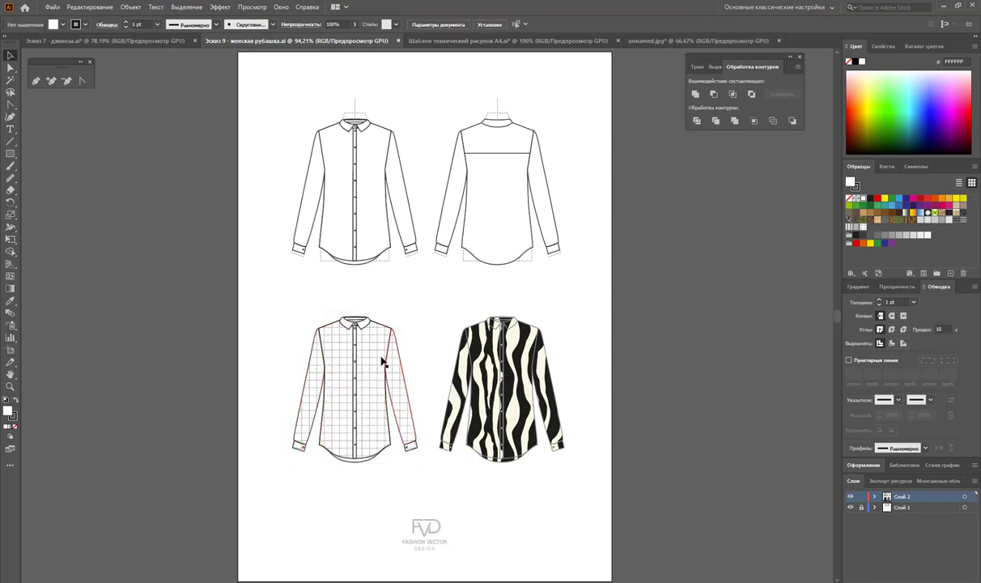
click(383, 362)
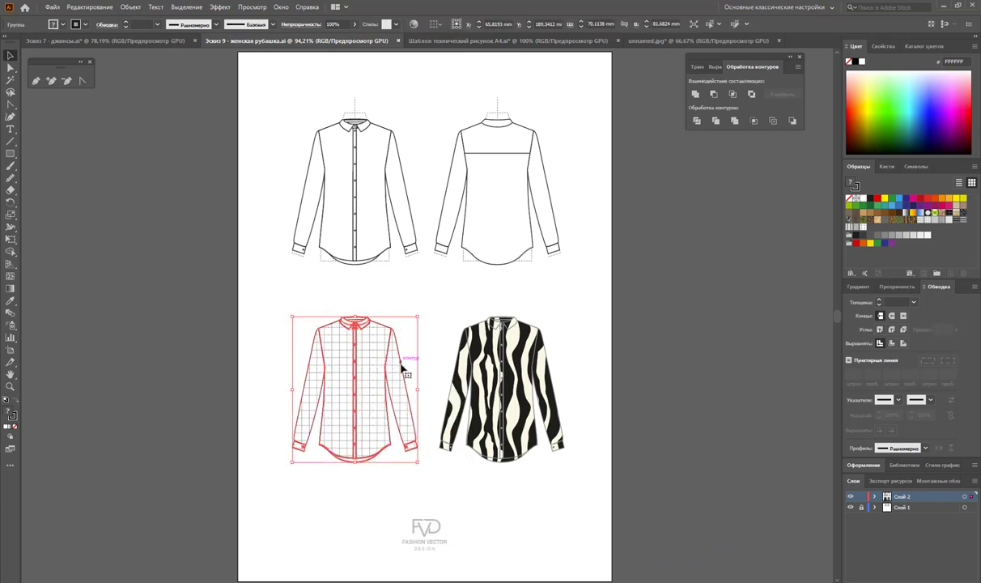
drag(402, 368, 403, 369)
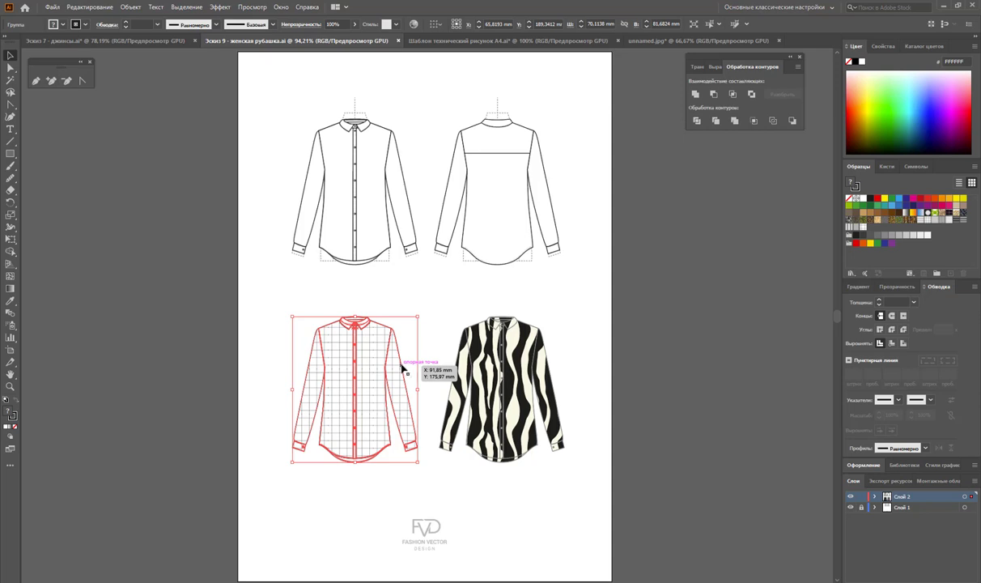
Paste the checked shirt into the template and place it left of the jeans.
click(578, 41)
click(664, 298)
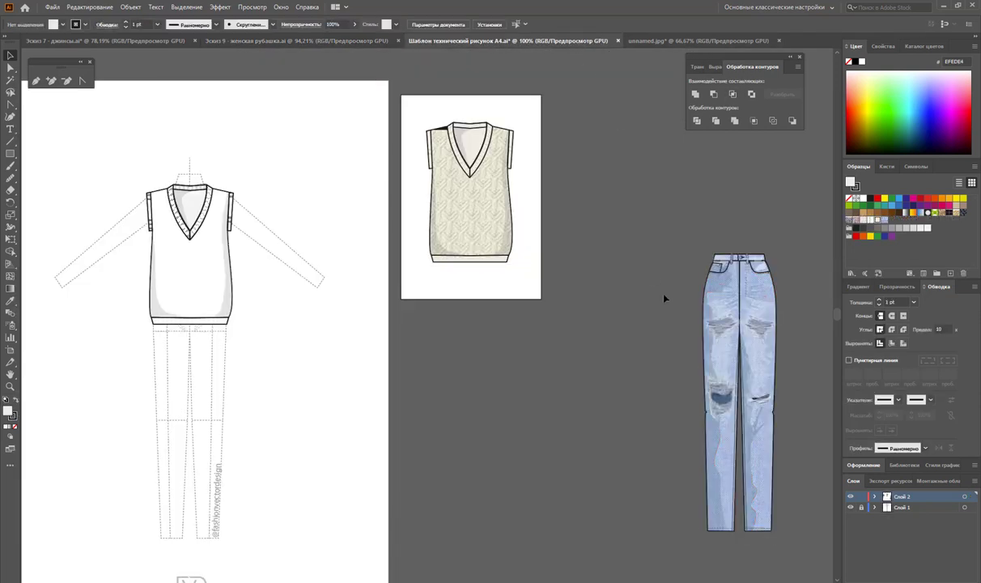
key(ctrl+v)
drag(427, 354, 737, 260)
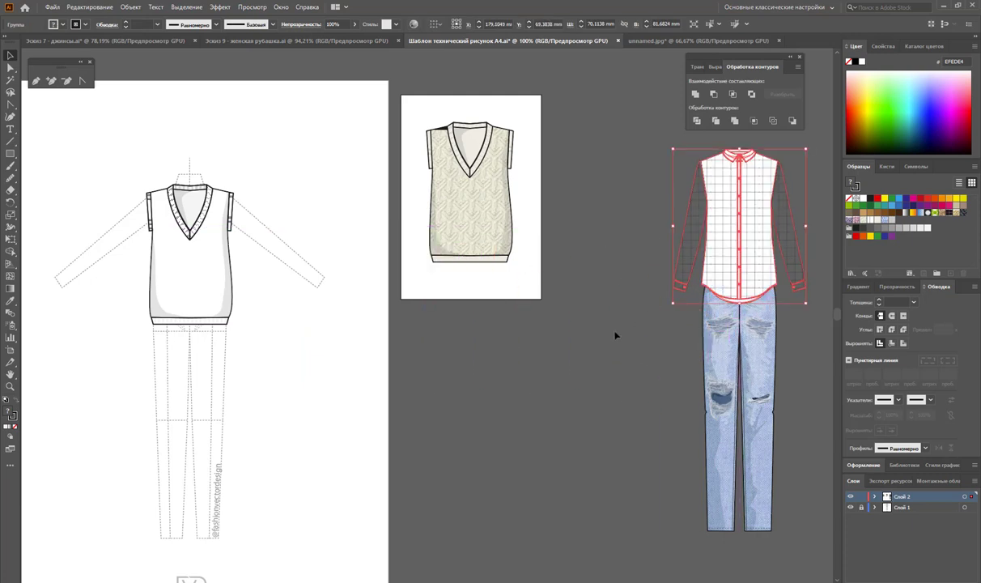
click(648, 332)
drag(687, 293, 538, 474)
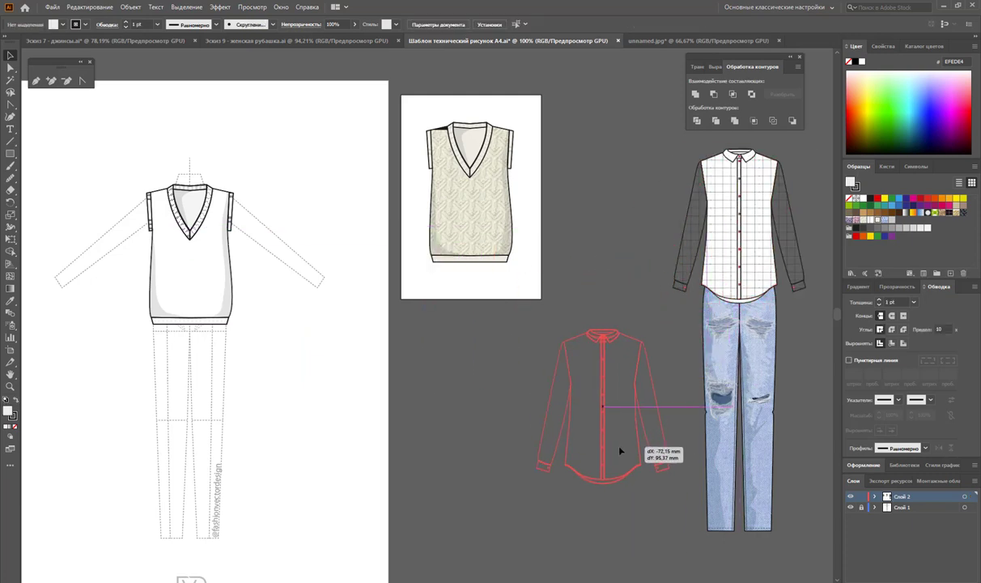
click(665, 317)
Ungroup the checked shirt into separate pieces.
click(635, 397)
right_click(632, 395)
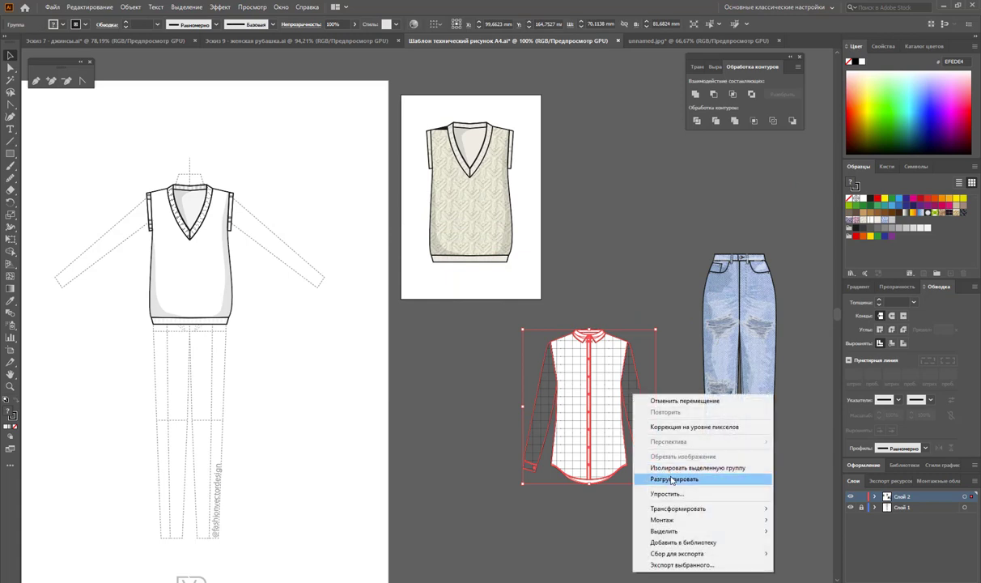
click(671, 479)
Fill both sleeves with the white check swatch to match the body.
click(647, 401)
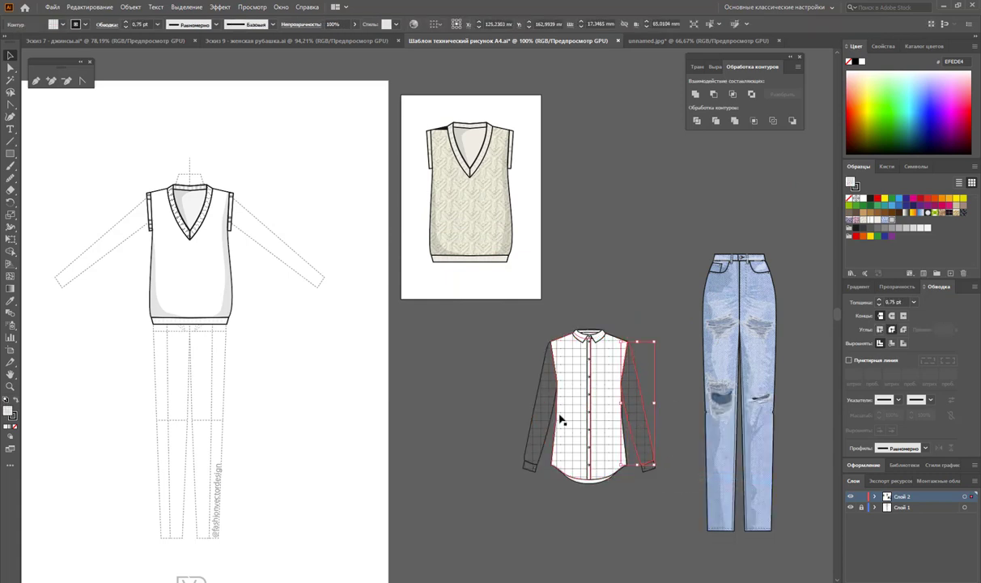
shift+click(540, 398)
drag(547, 404, 544, 493)
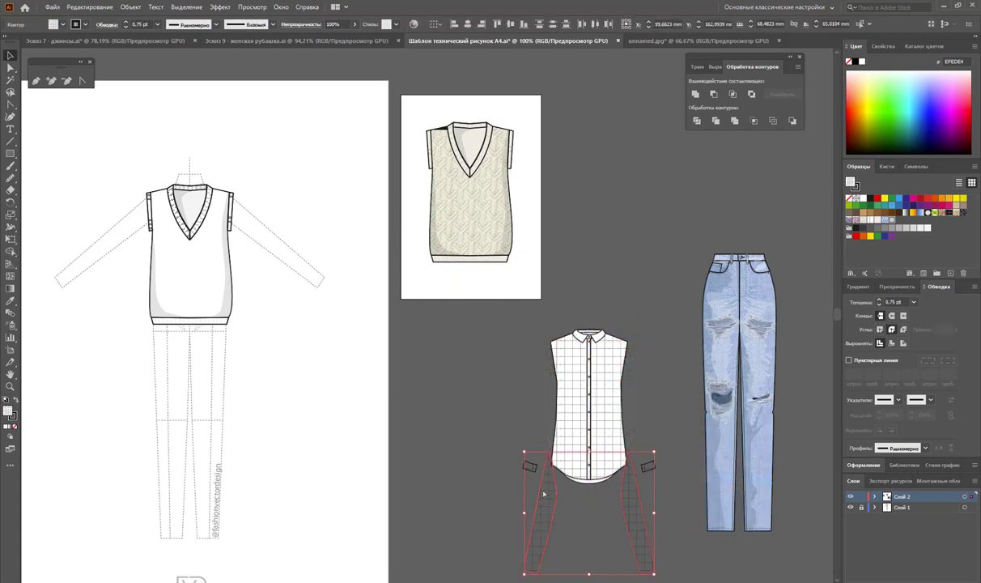
key(ctrl+z)
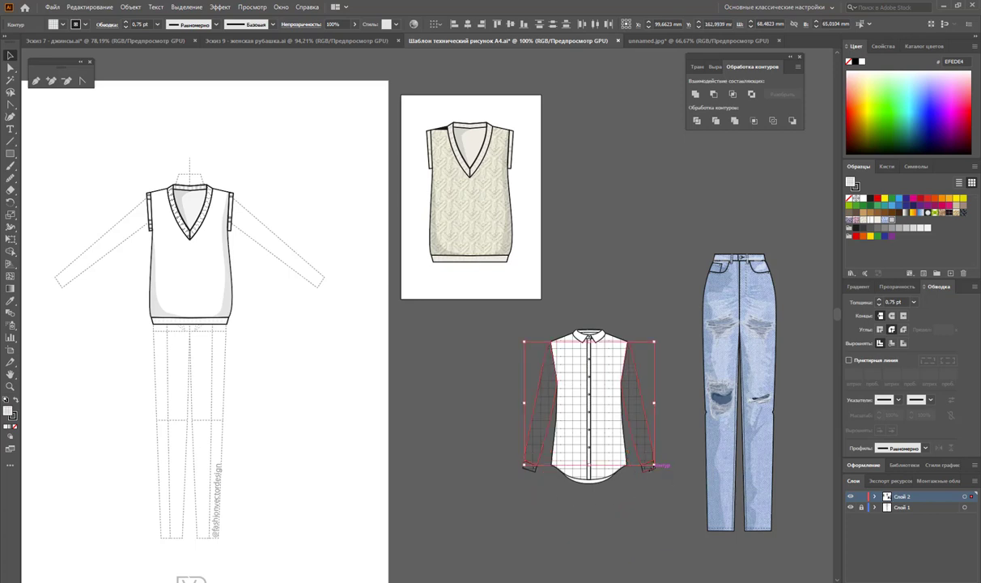
click(660, 465)
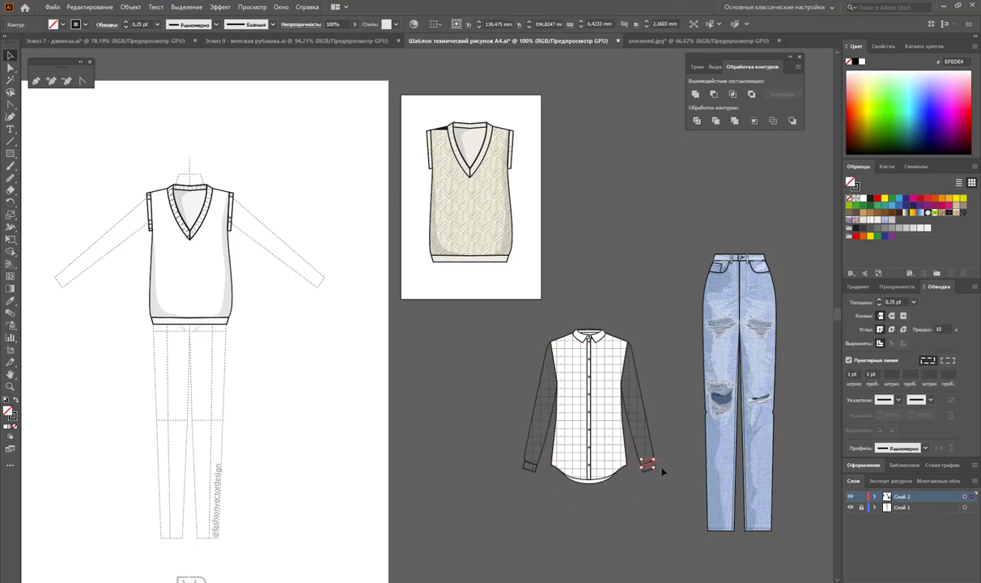
click(652, 467)
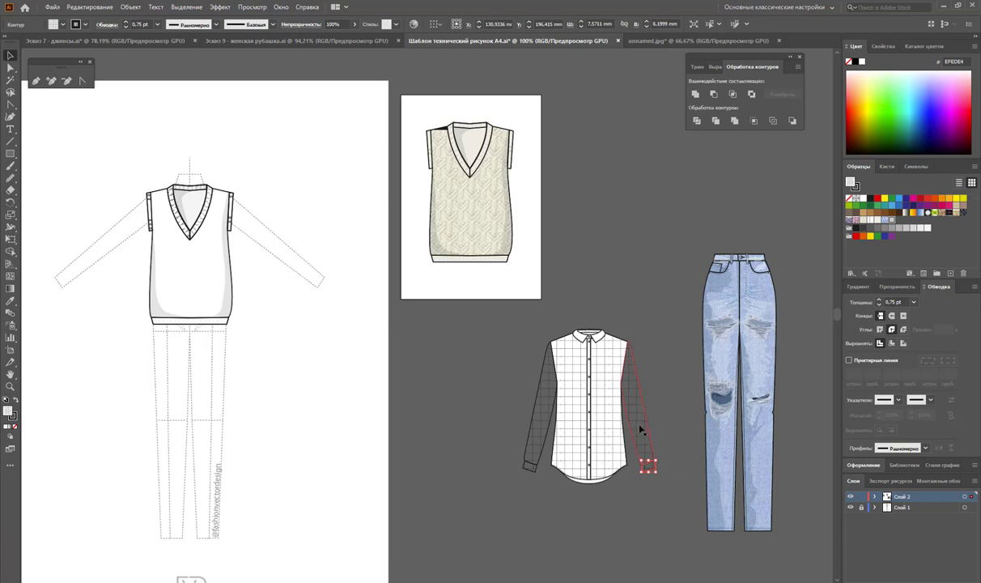
shift+click(536, 422)
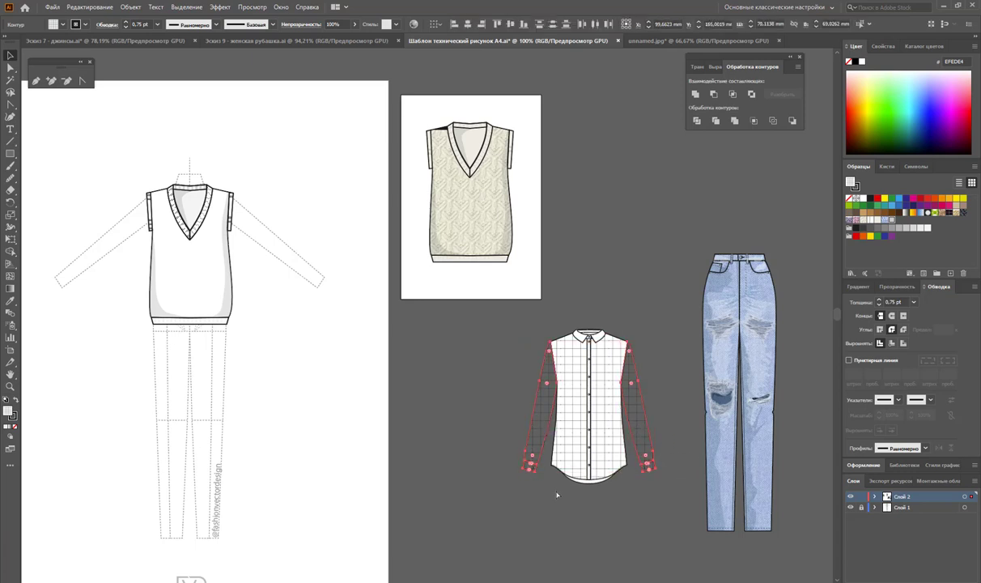
click(640, 445)
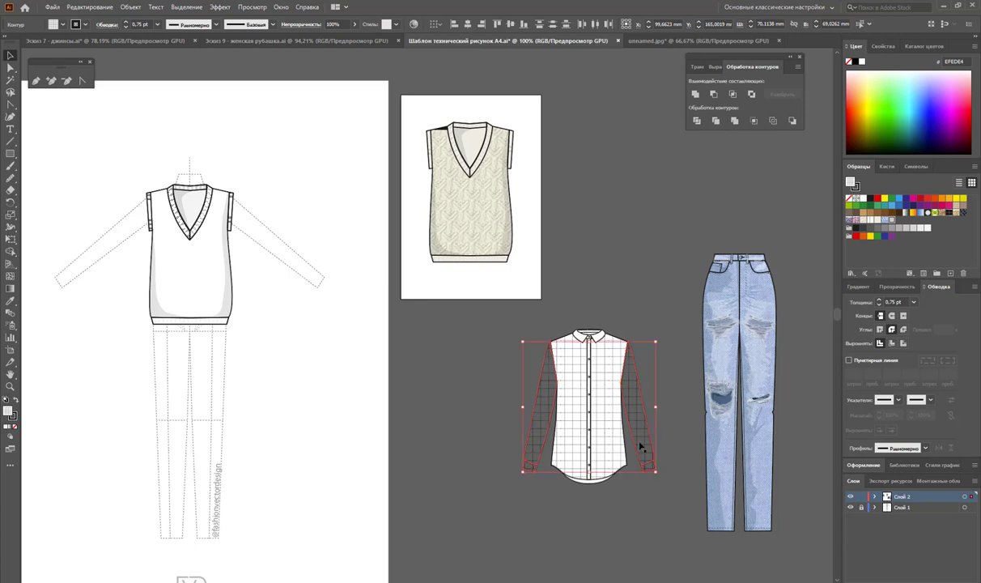
click(863, 200)
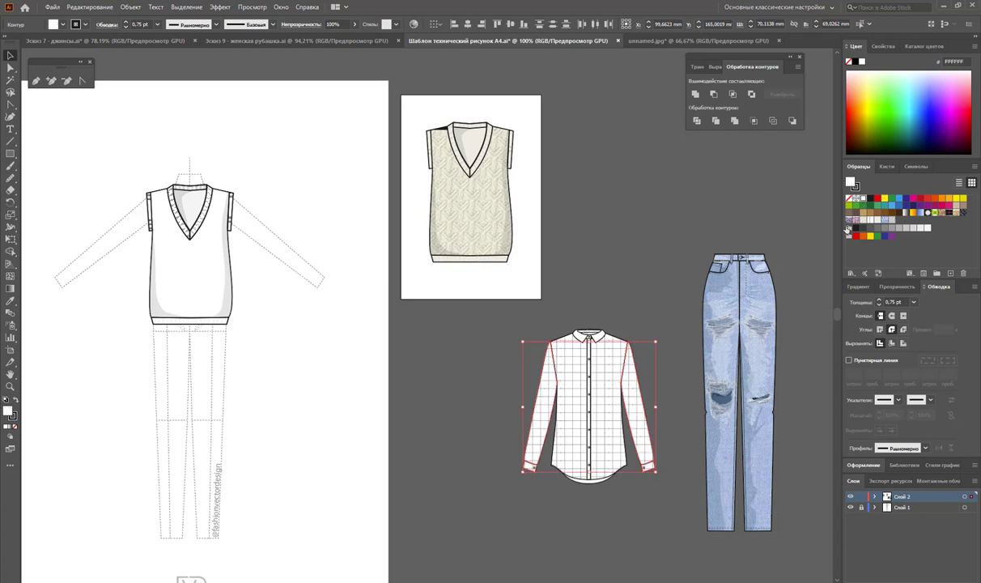
click(623, 303)
Regroup the shirt pieces and set the shirt over the top of the jeans.
click(578, 390)
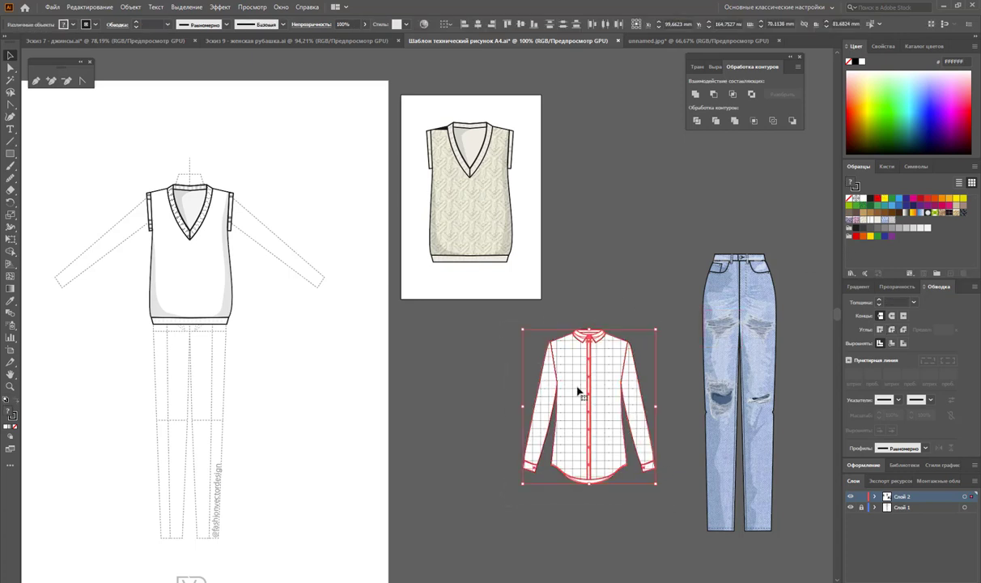
right_click(606, 431)
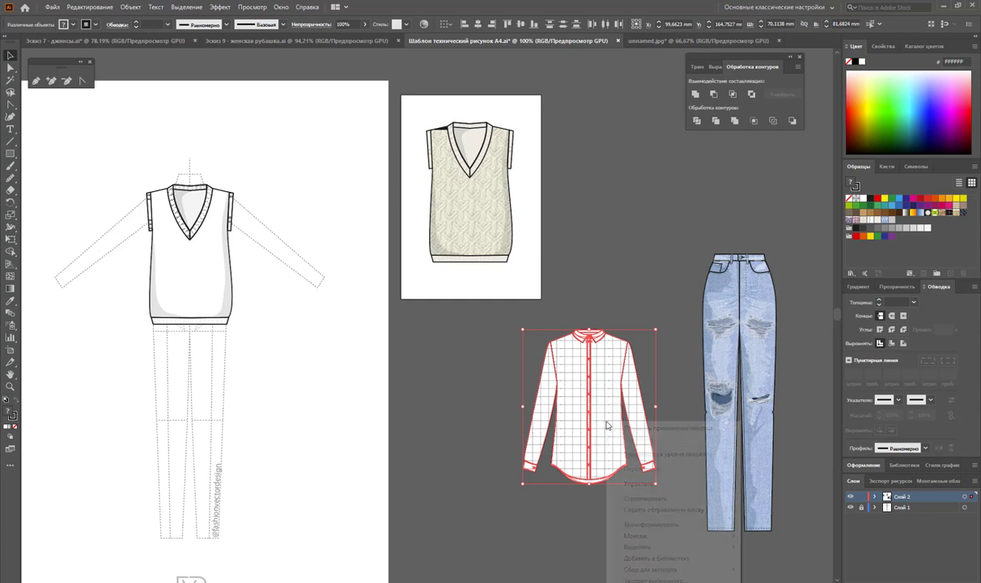
click(648, 499)
click(577, 257)
drag(582, 408, 623, 165)
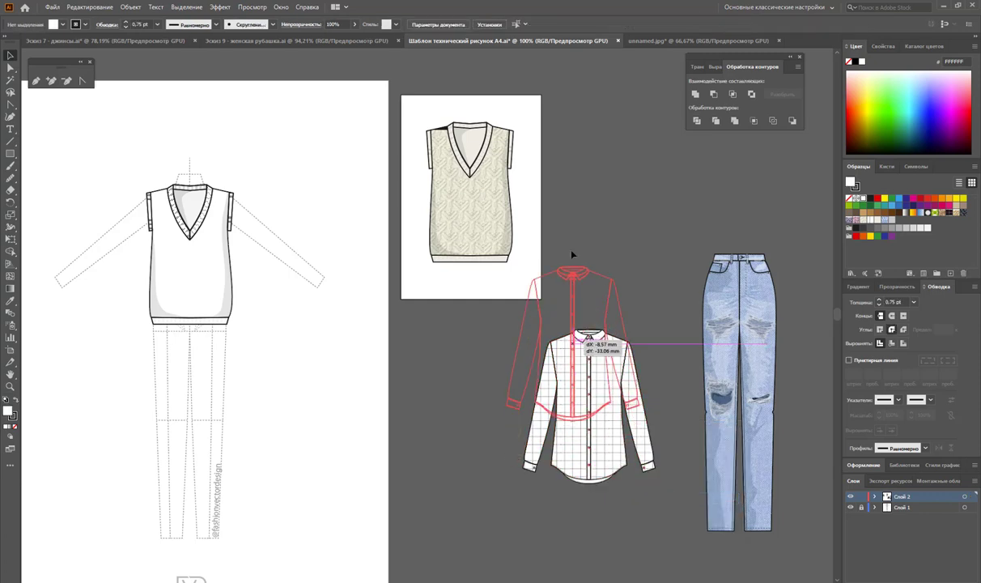
drag(739, 381, 626, 320)
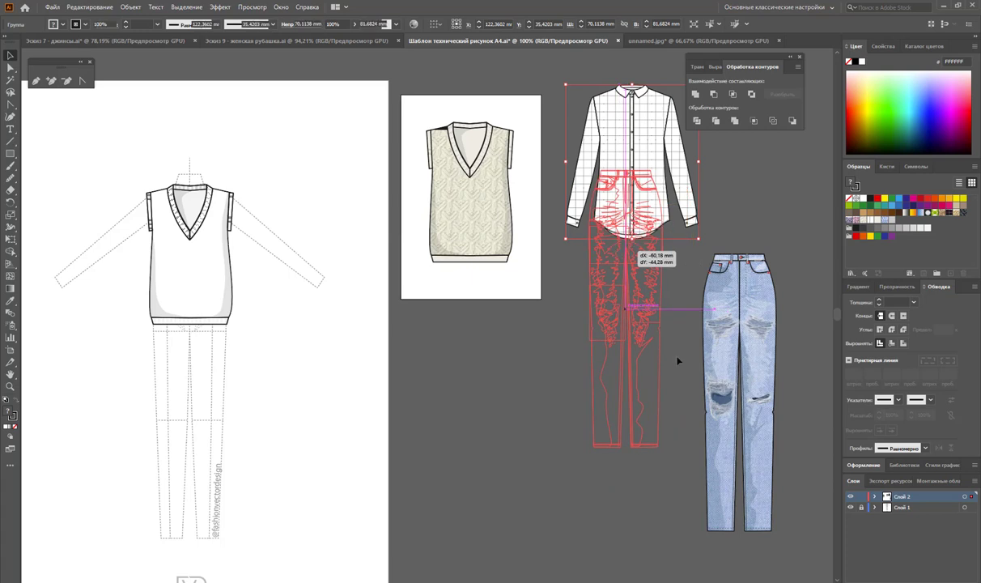
key(z)
alt+click(256, 337)
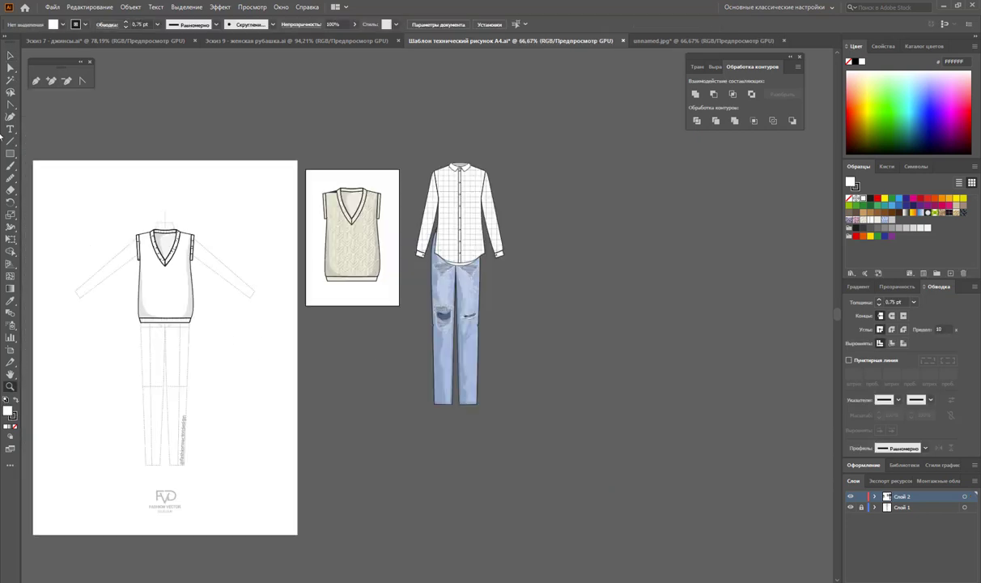
Duplicate the croquis figure artboard to the right of the outfit.
click(884, 507)
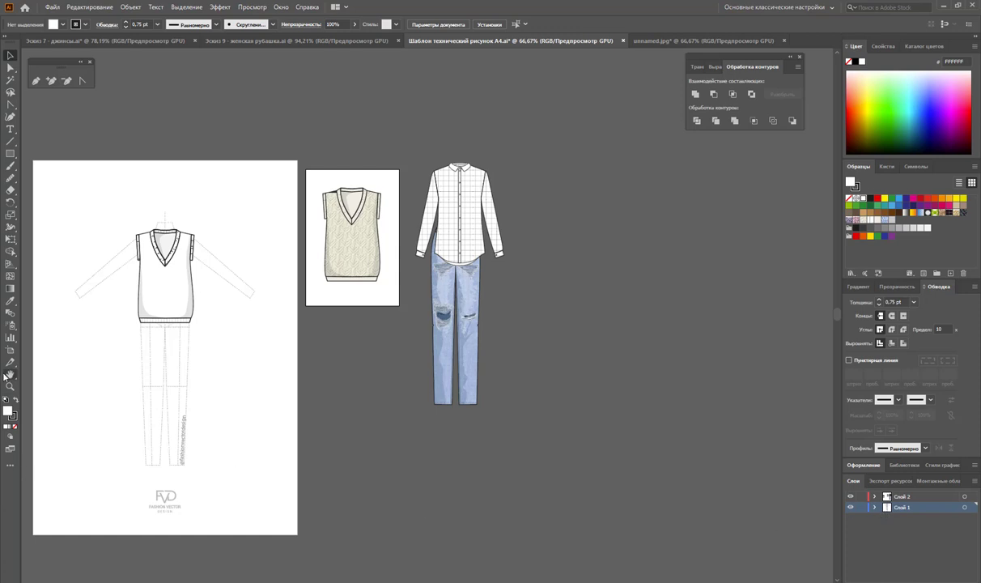
click(11, 349)
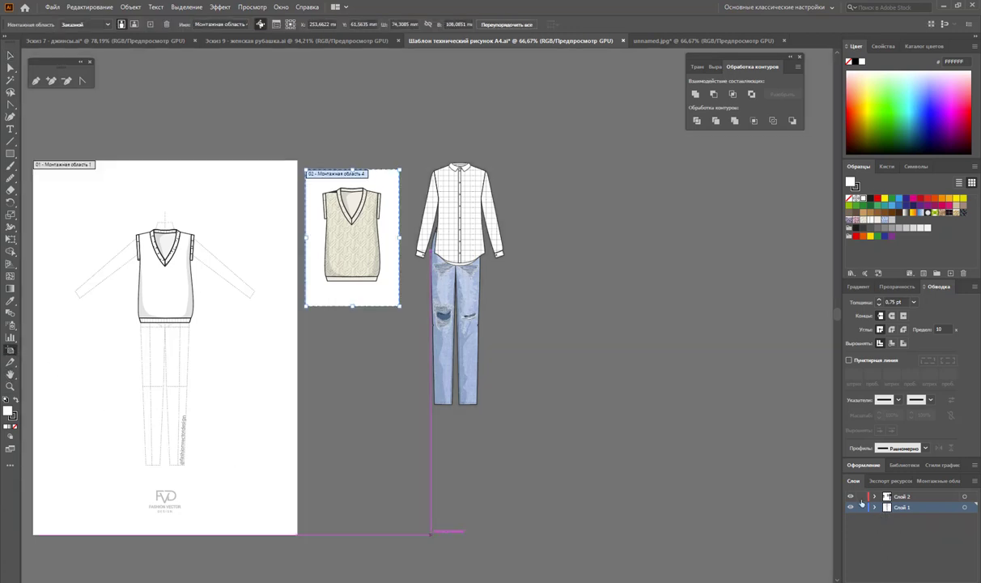
drag(93, 444, 588, 477)
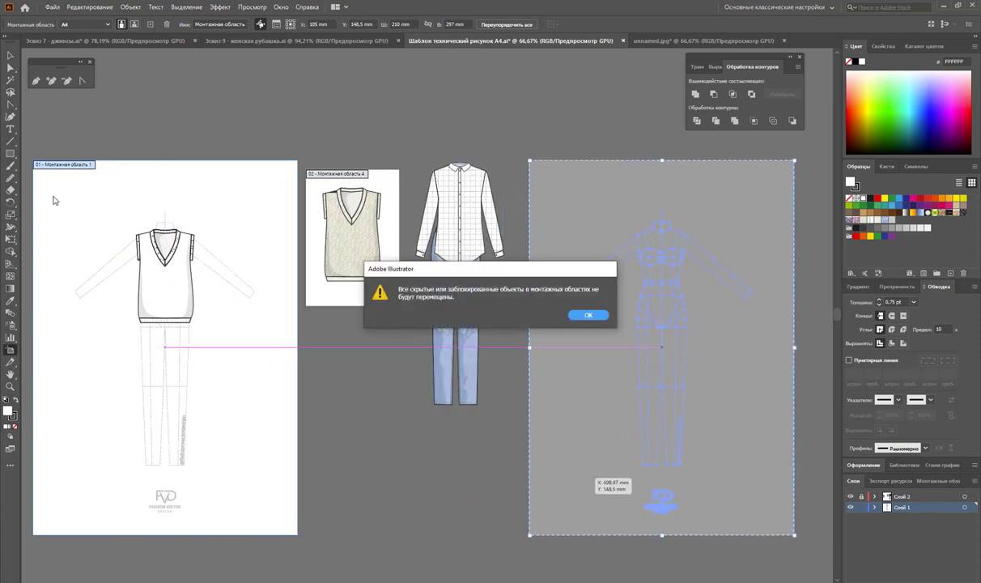
click(586, 315)
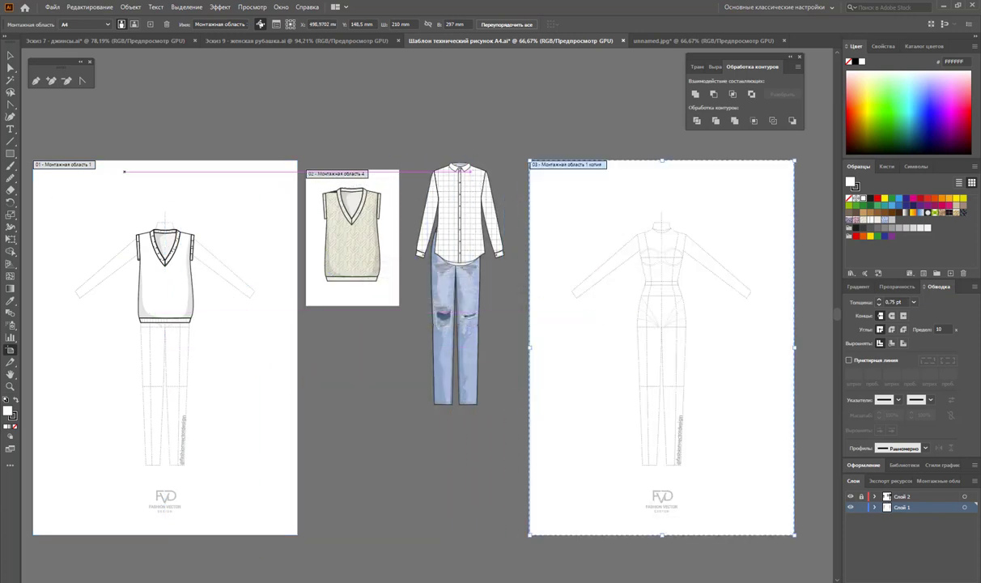
Move the ripped jeans and then the plaid shirt onto the new figure.
click(17, 55)
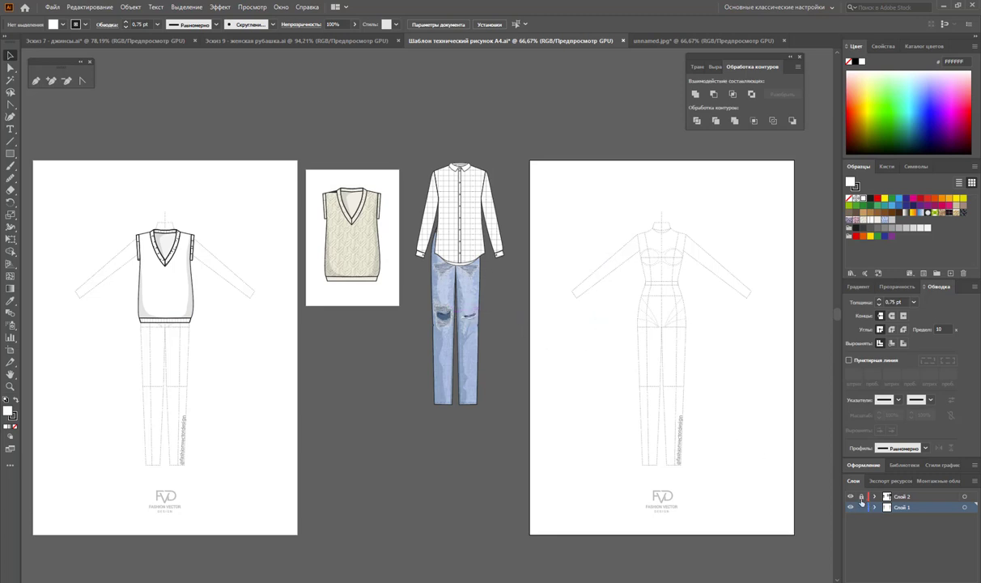
mouse_move(452, 362)
mouse_down()
mouse_move(657, 437)
mouse_move(678, 406)
mouse_up()
click(722, 422)
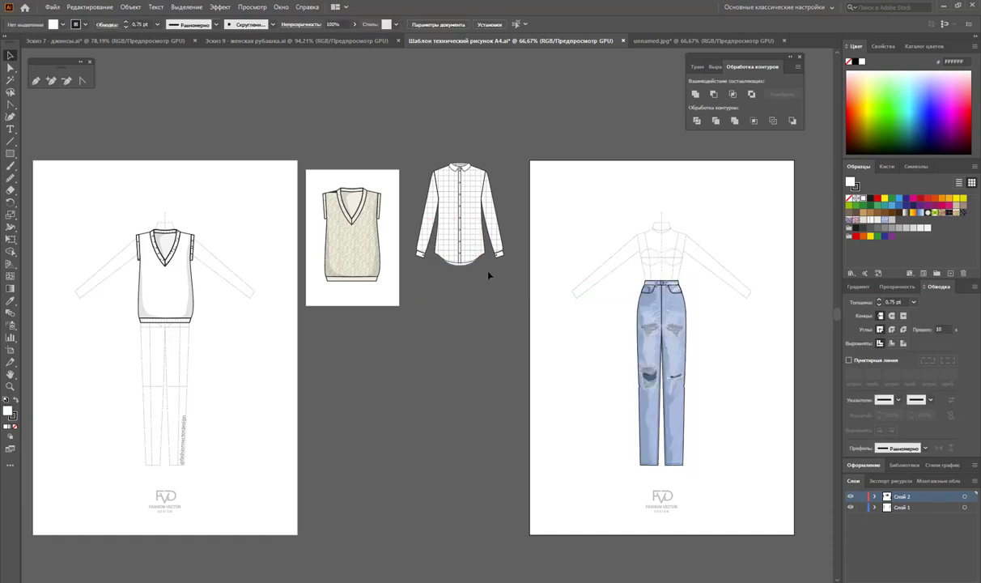
click(466, 246)
drag(466, 247, 651, 308)
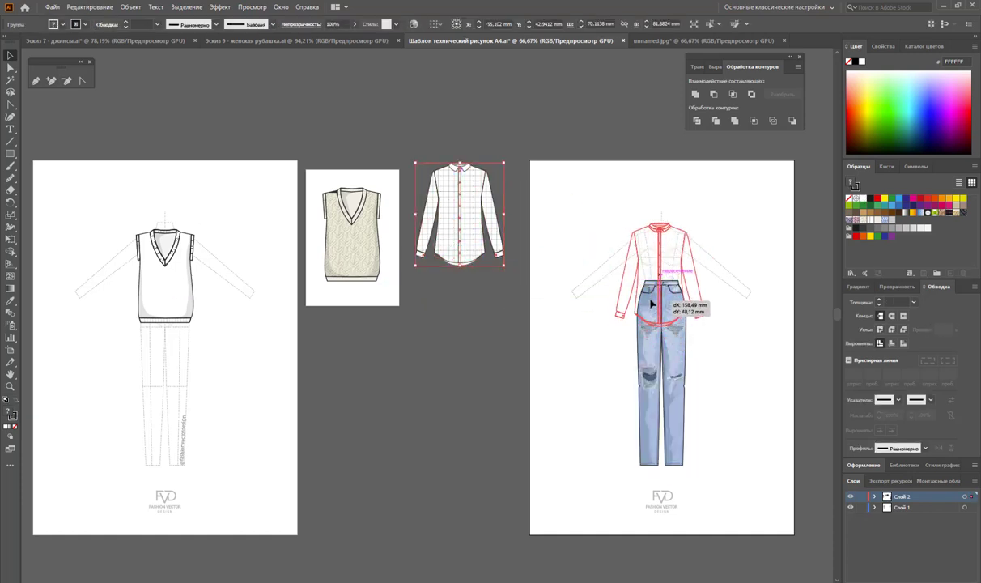
Position the checked shirt on the right figure's torso, nudging it right and up.
drag(651, 308, 673, 323)
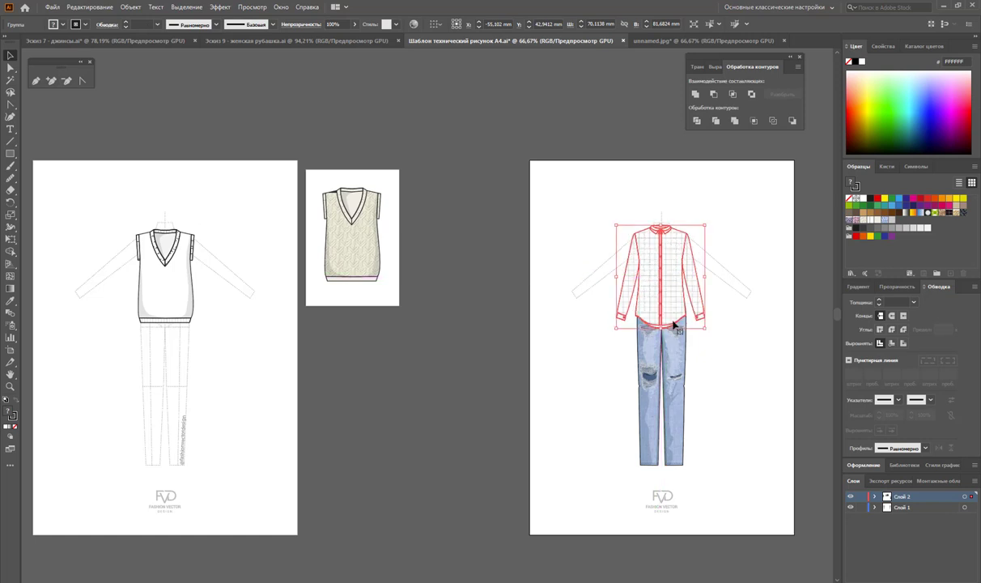
key(Right)
key(Right)
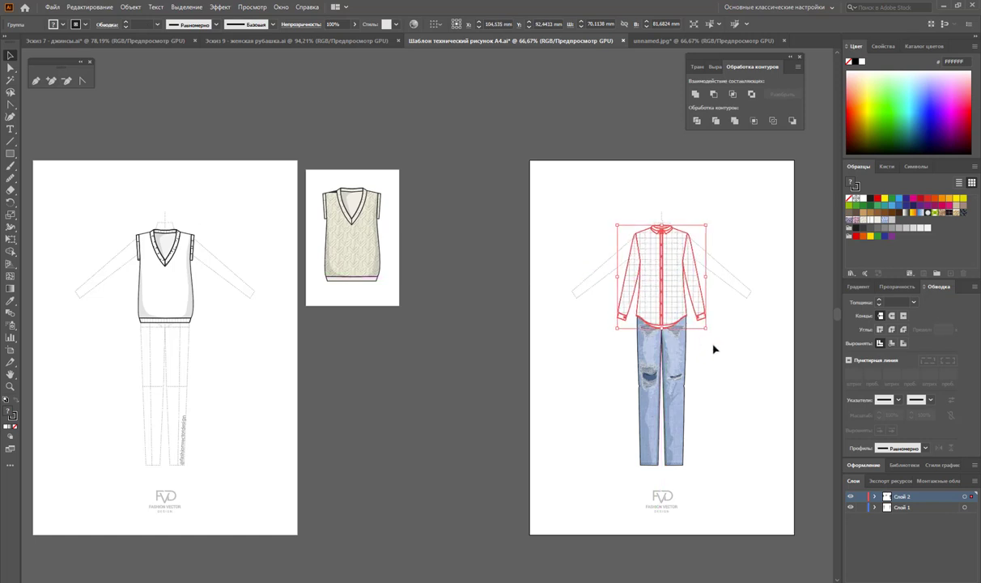
key(Right)
key(Up)
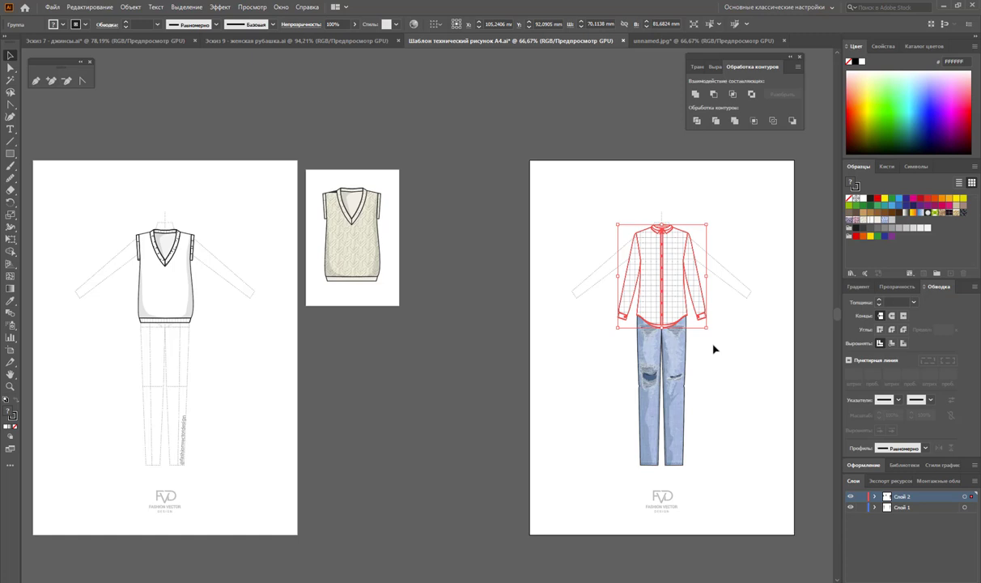
click(558, 403)
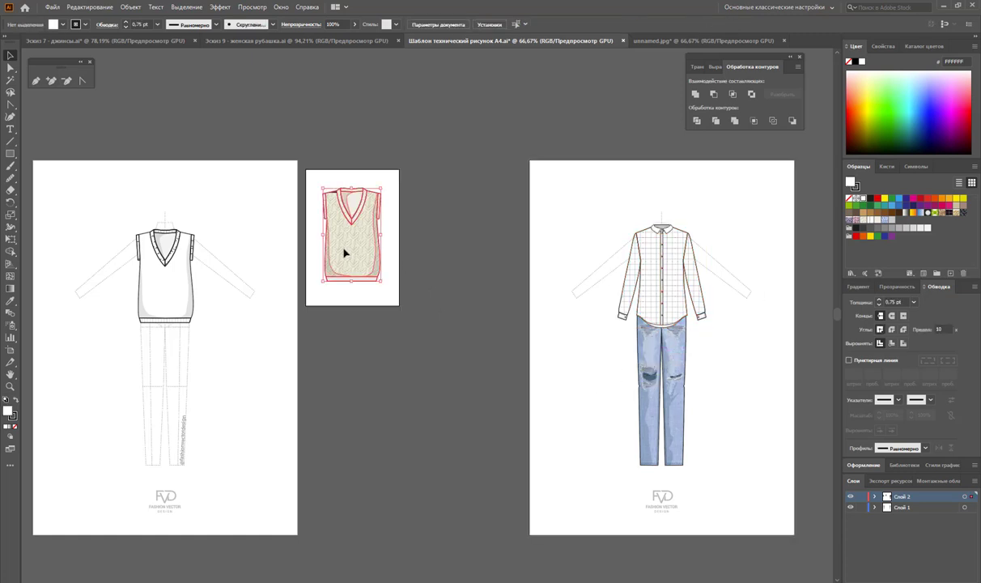
Move the cream vest onto the shirt and bring it to the front.
drag(341, 260, 654, 303)
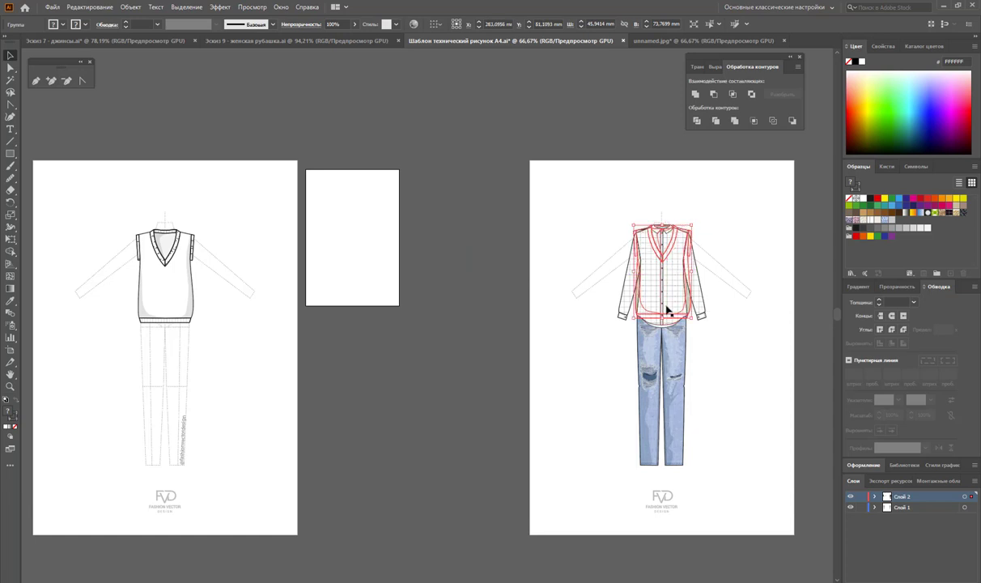
right_click(668, 310)
click(834, 438)
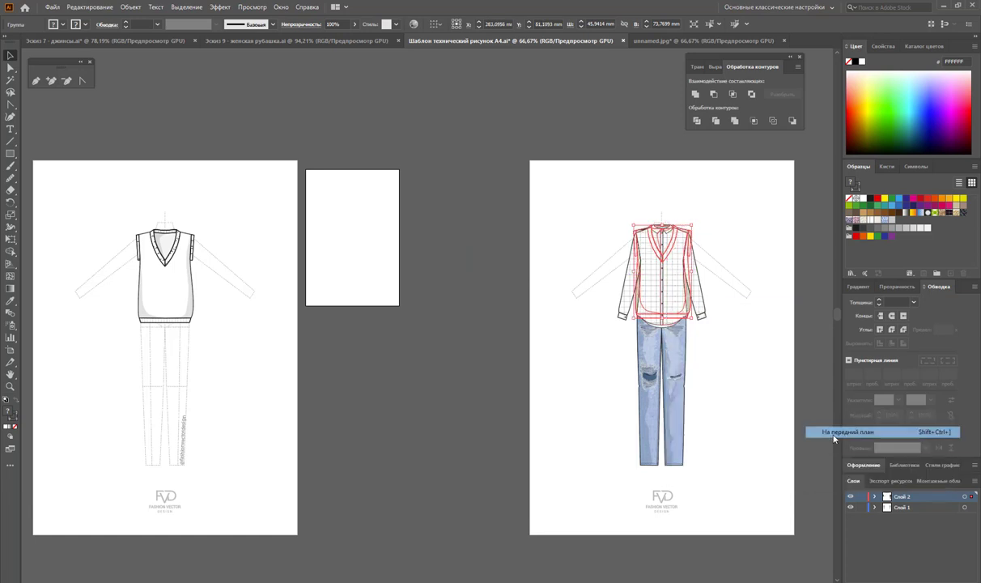
click(833, 437)
Alt-drag a vest copy back to the small artboard and zoom in on the figure.
drag(646, 294, 338, 257)
click(724, 391)
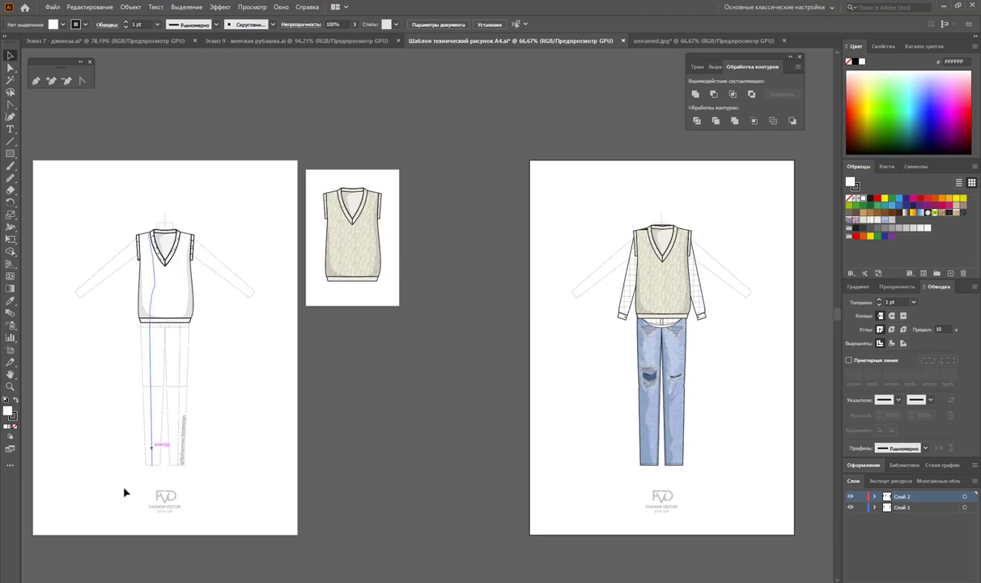
mouse_move(780, 256)
mouse_down()
mouse_move(709, 318)
mouse_move(615, 269)
mouse_up()
Delete the vest's grey inner neckline shape so the shirt collar shows.
click(14, 69)
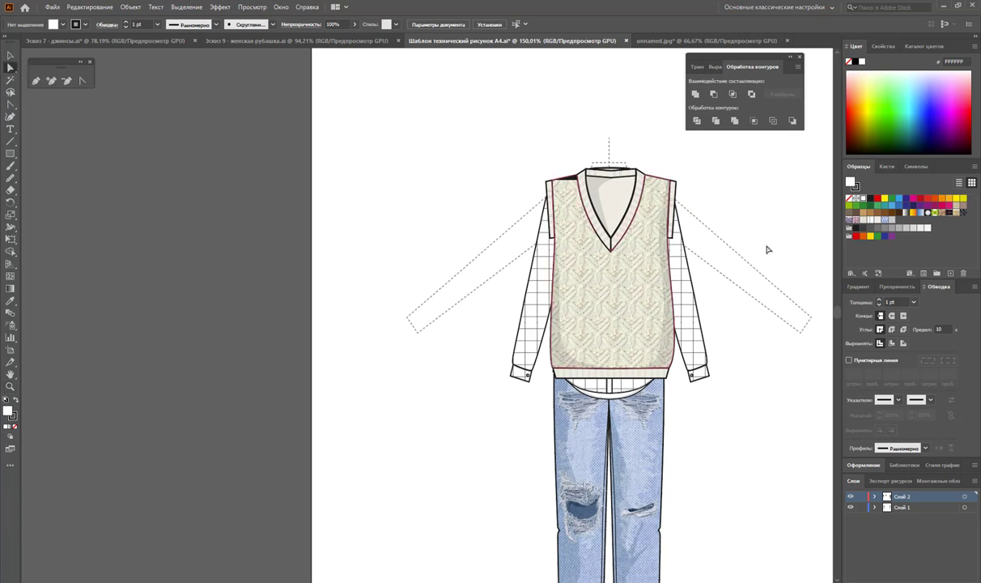
click(624, 200)
key(Delete)
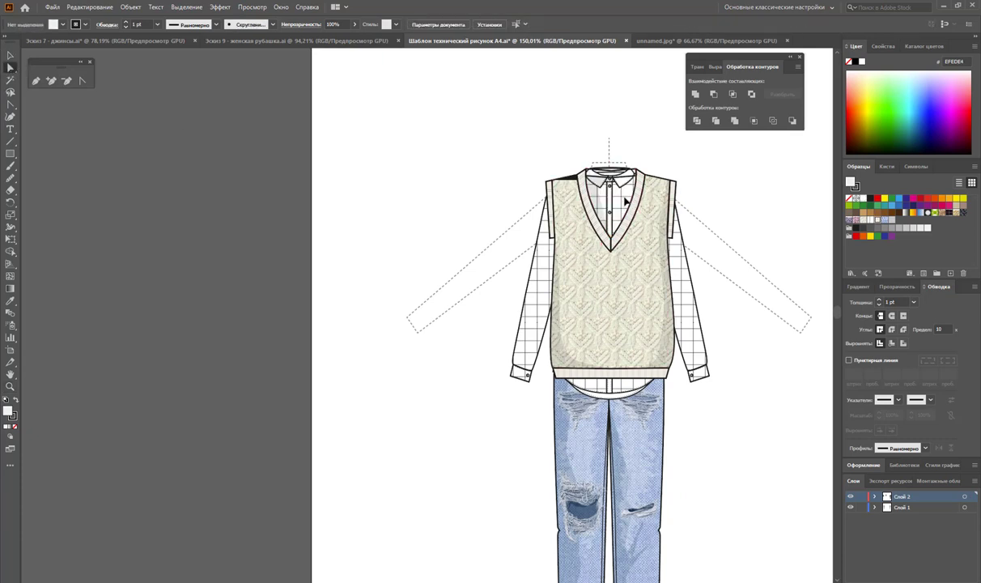
click(615, 181)
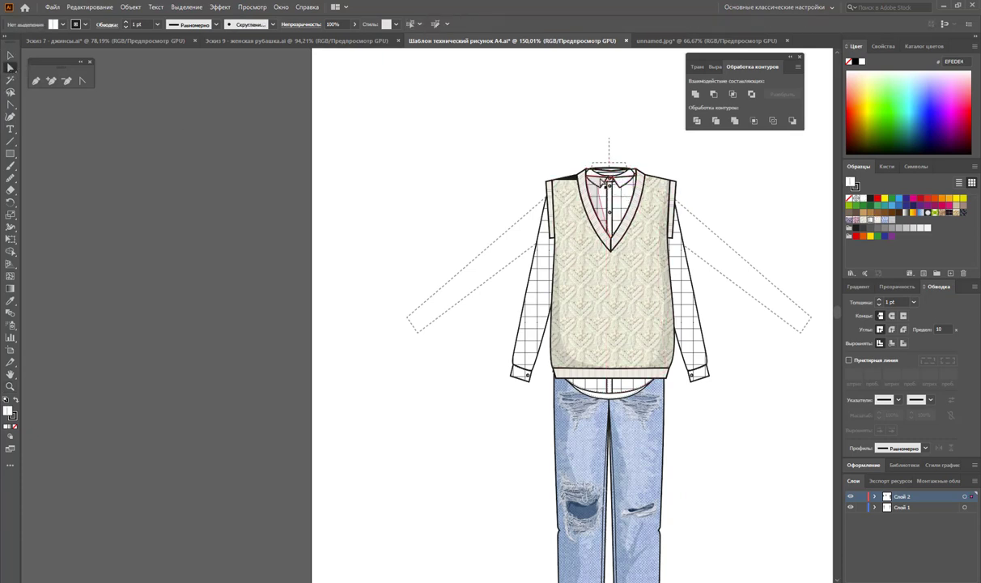
click(588, 174)
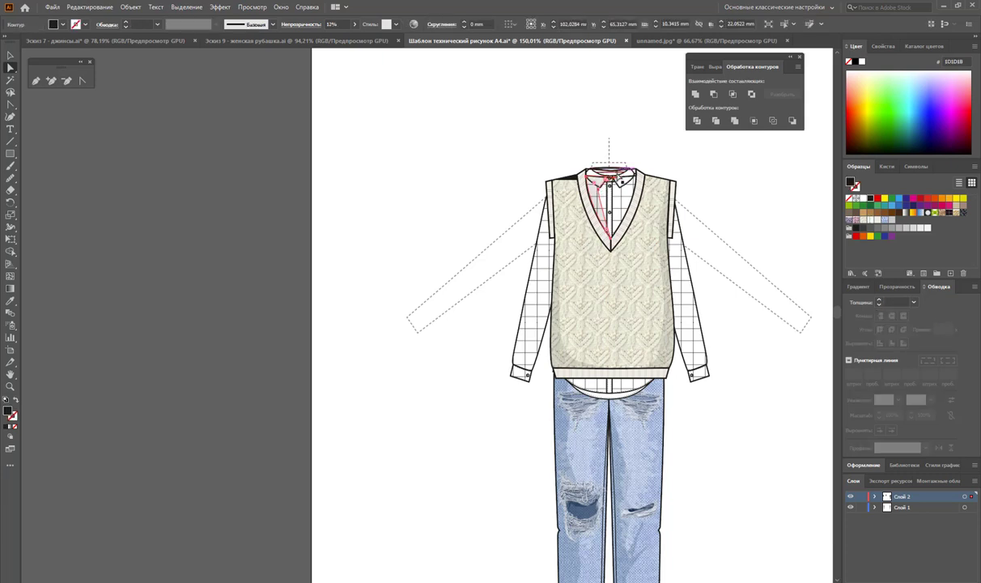
key(ctrl+shift+a)
click(635, 177)
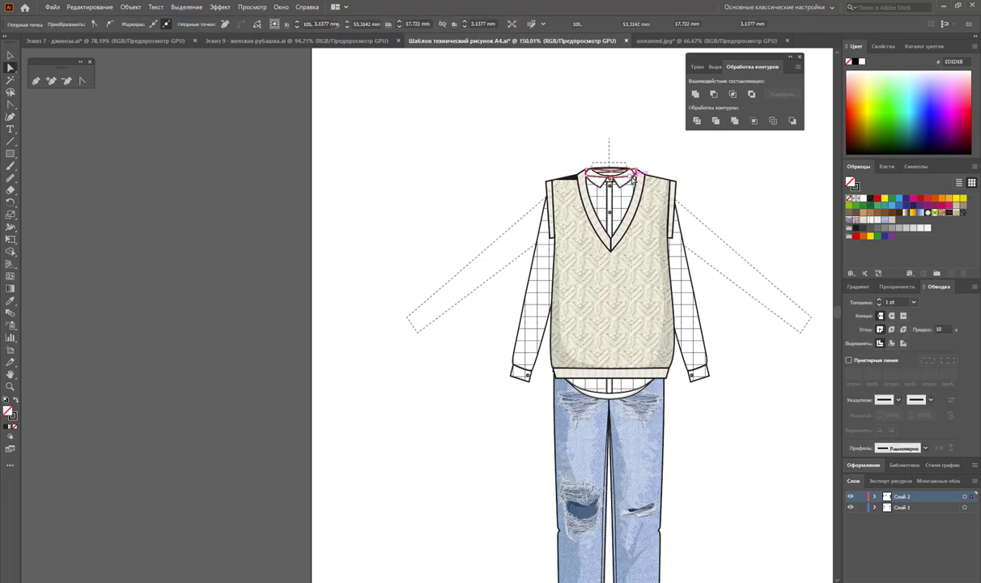
key(ctrl+shift+a)
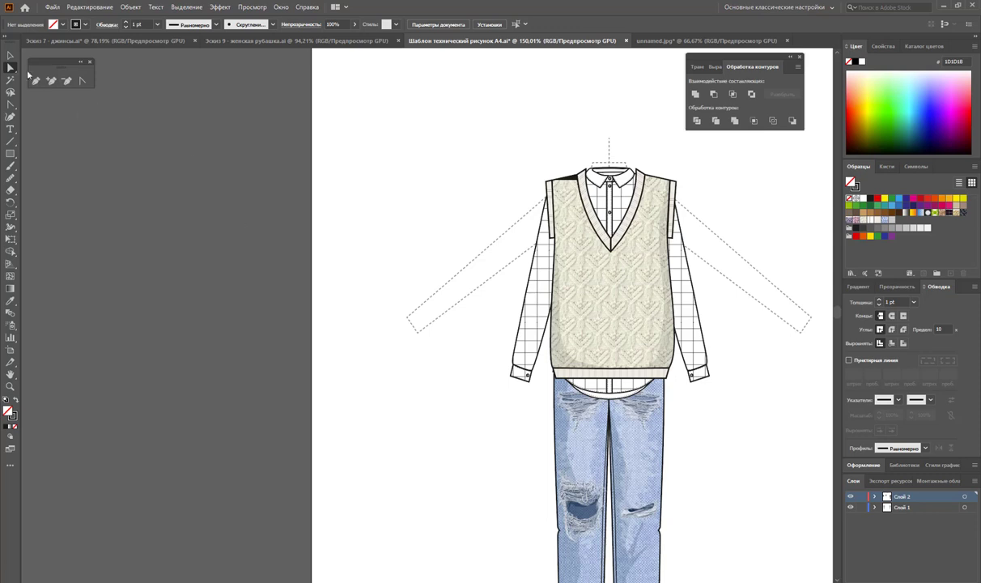
Nudge the whole vest down and left, then select the shirt beneath it.
click(612, 313)
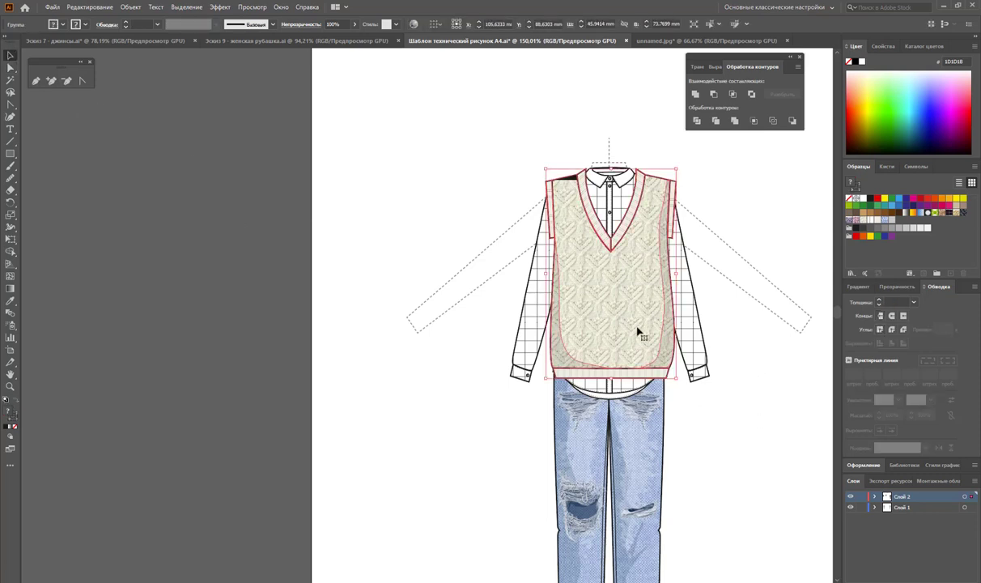
key(Down)
key(Down)
key(Down)
key(Down)
key(Down)
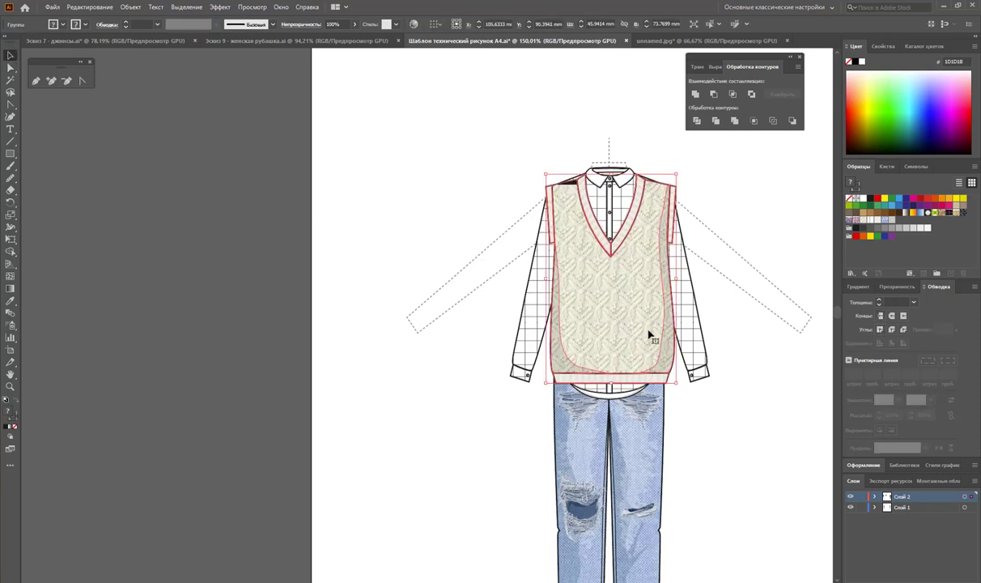
key(Left)
key(Left)
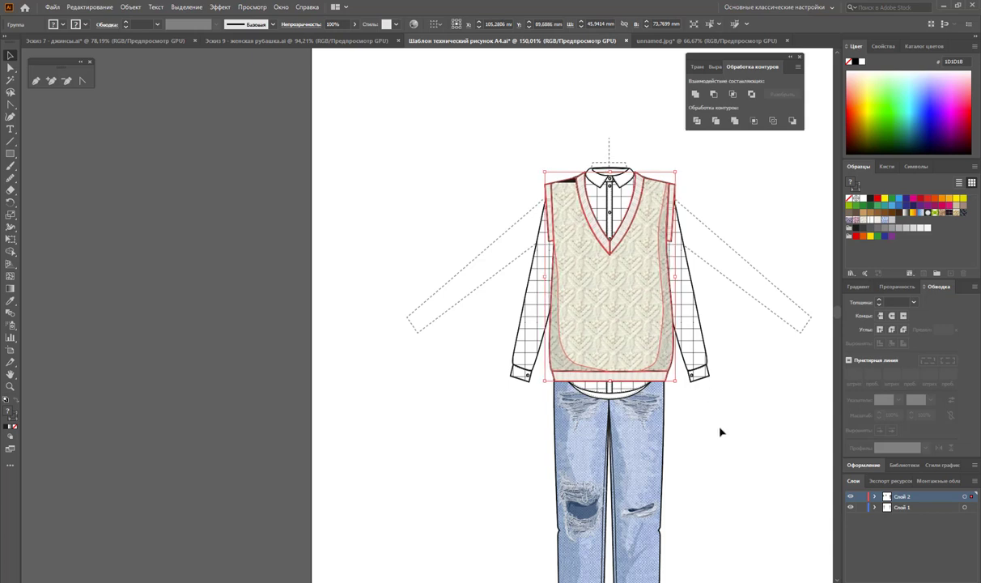
click(685, 408)
click(617, 398)
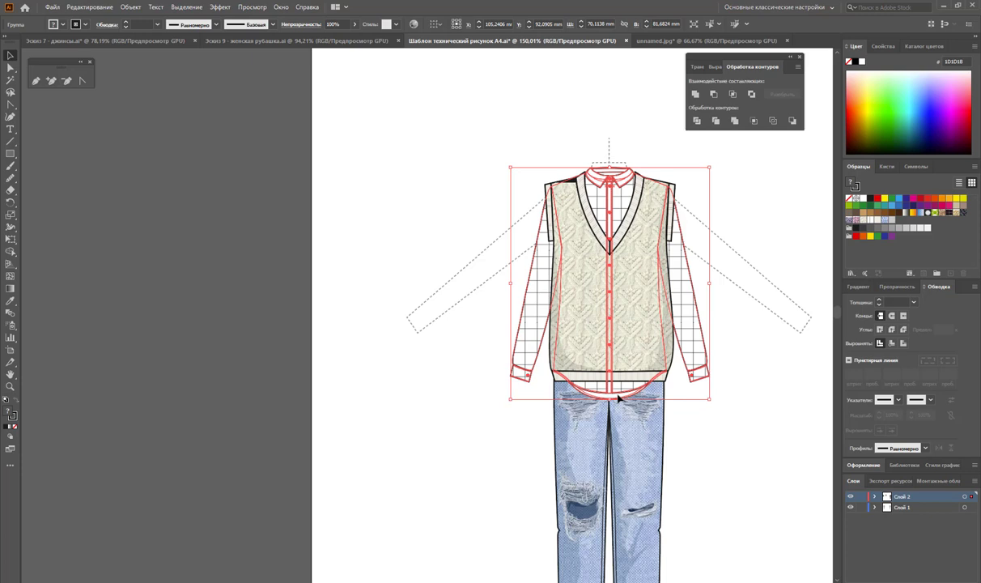
click(695, 459)
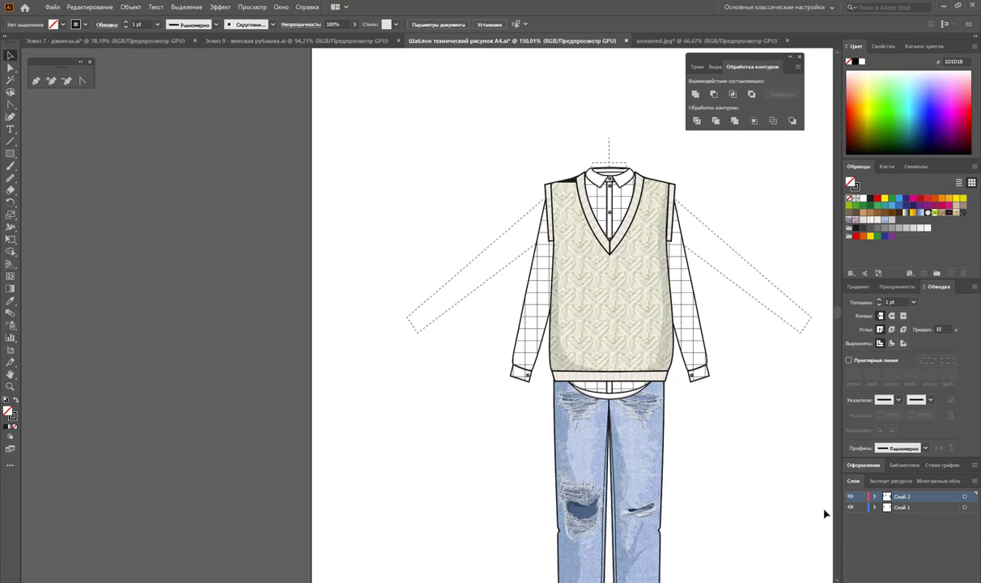
click(612, 398)
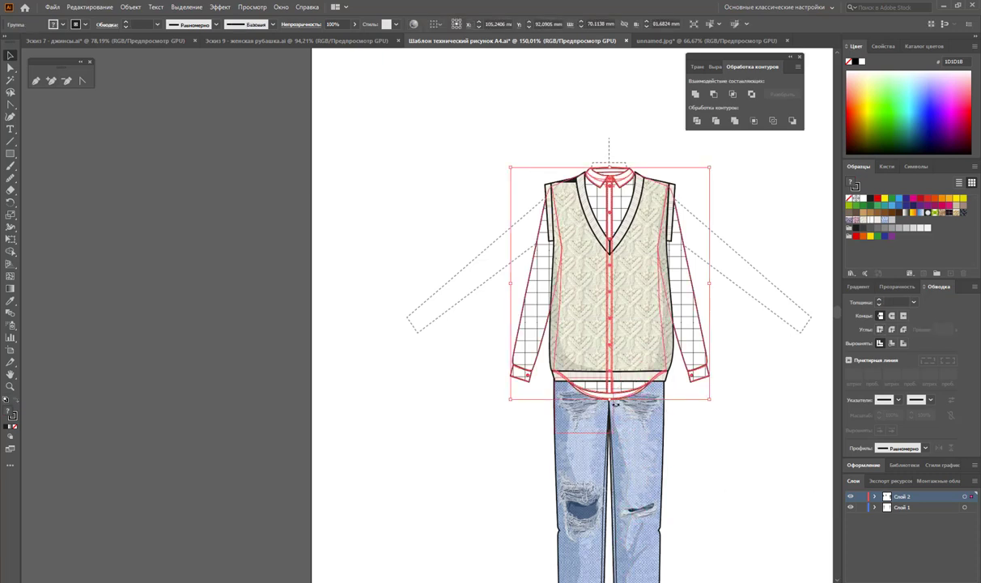
Isolate the shirt and draw a closed pen outline around its body and sleeves.
double_click(703, 377)
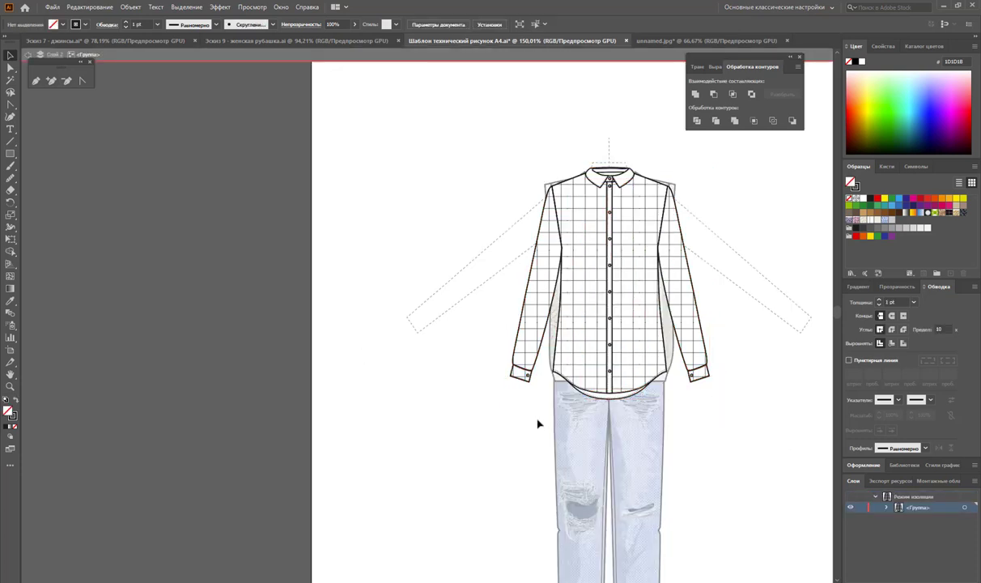
click(35, 81)
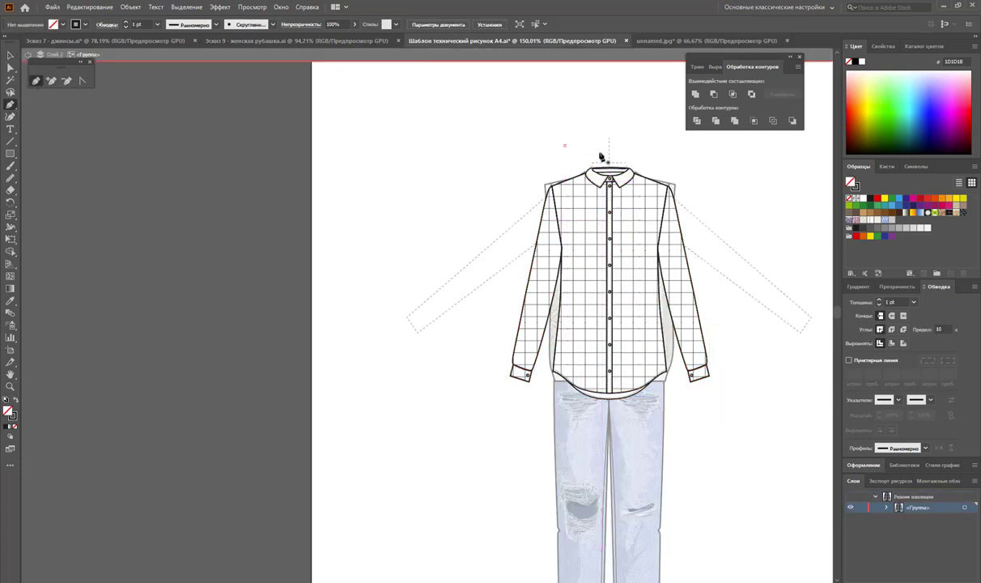
click(564, 145)
click(669, 167)
click(698, 212)
click(734, 361)
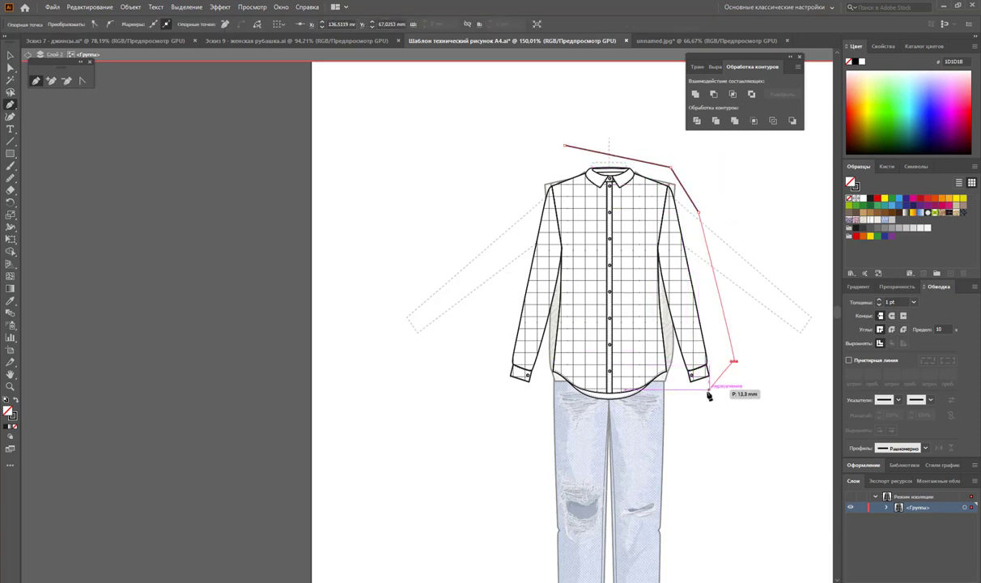
click(706, 392)
click(683, 386)
click(666, 342)
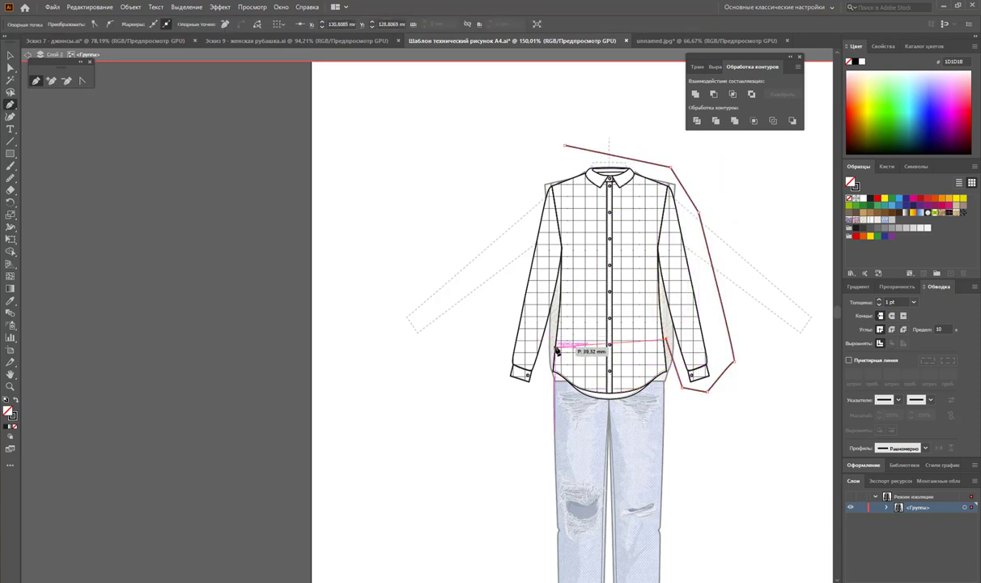
click(550, 345)
click(528, 399)
click(489, 380)
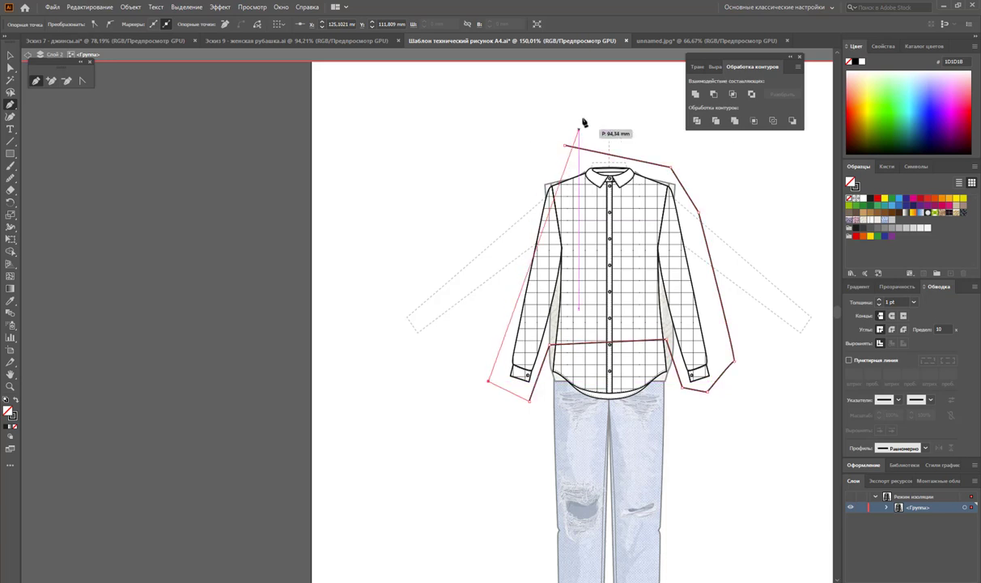
click(529, 199)
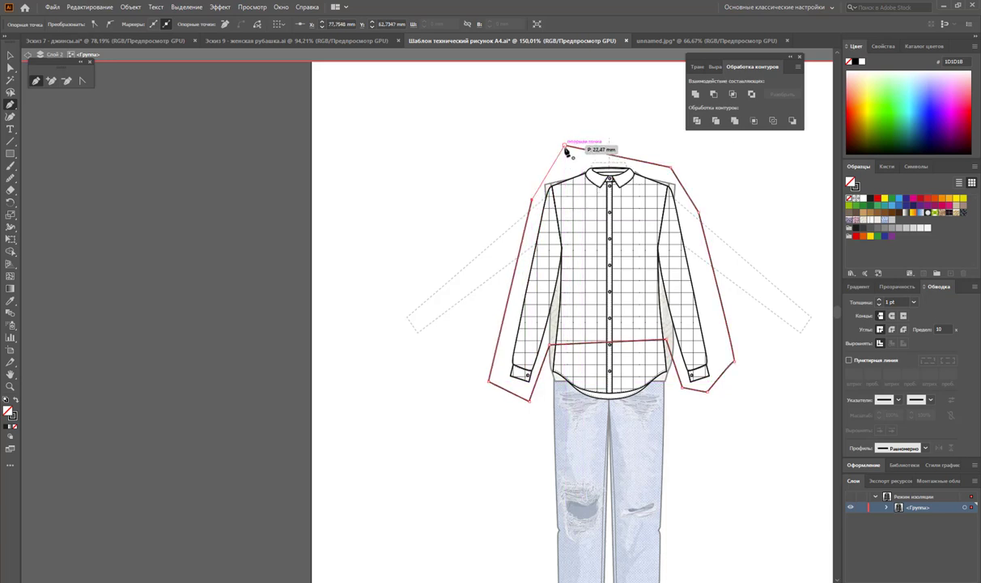
click(564, 147)
drag(565, 149, 567, 150)
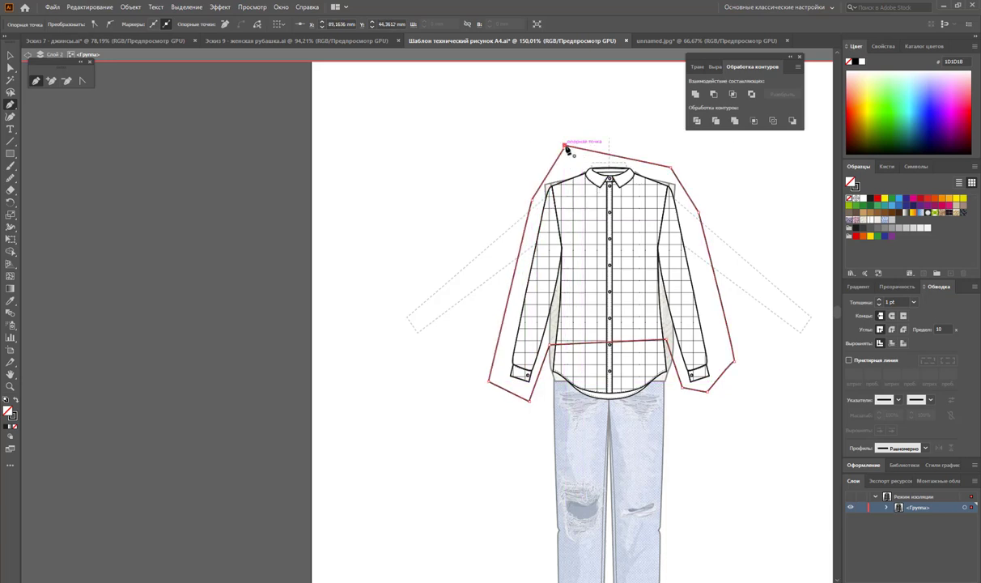
Select the shirt with the outline and make a clipping mask.
click(9, 55)
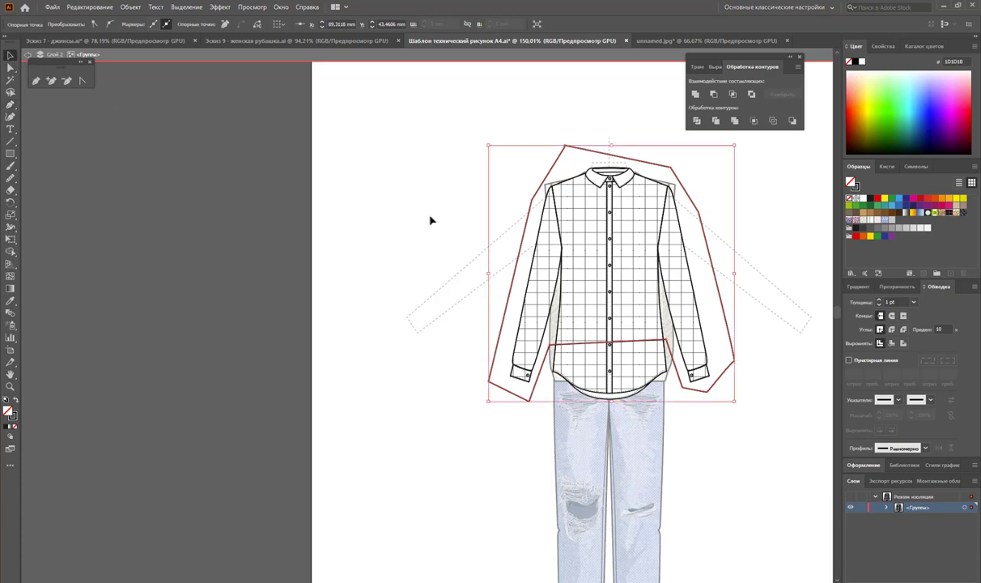
click(496, 146)
right_click(590, 213)
click(639, 319)
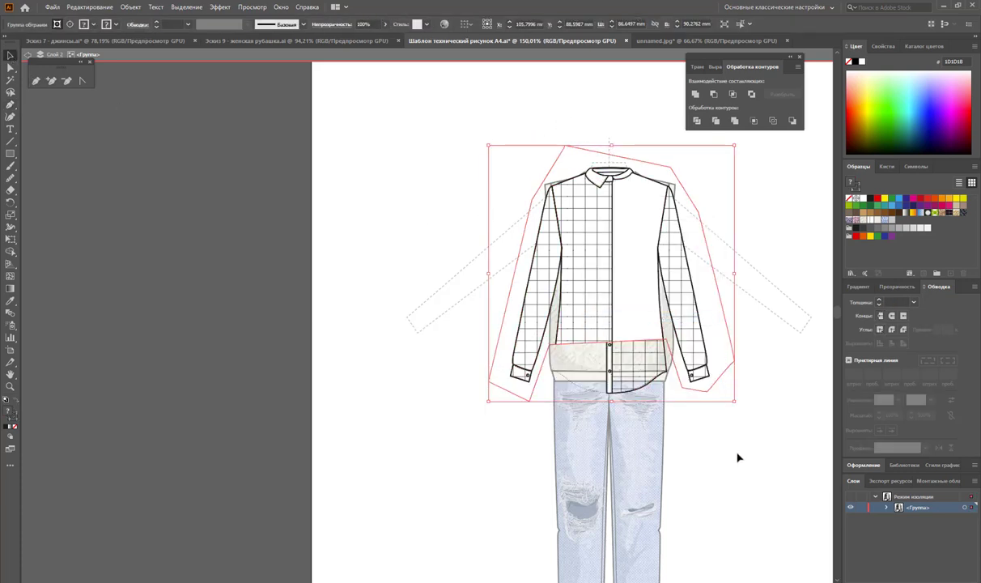
Undo the clipping mask and bring the drawn outline path to the front.
key(ctrl+z)
drag(446, 117, 753, 443)
right_click(696, 328)
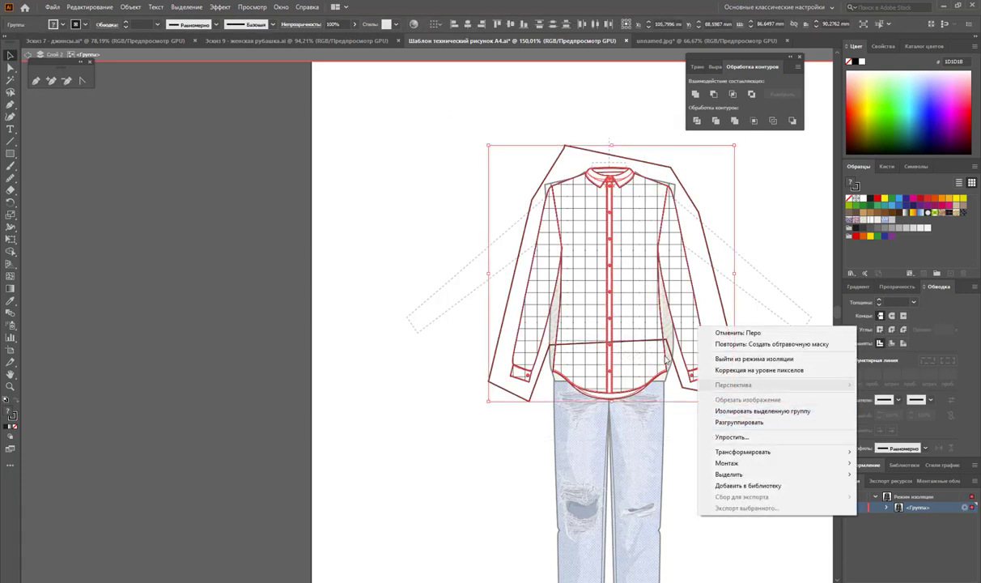
click(736, 230)
click(706, 243)
right_click(705, 243)
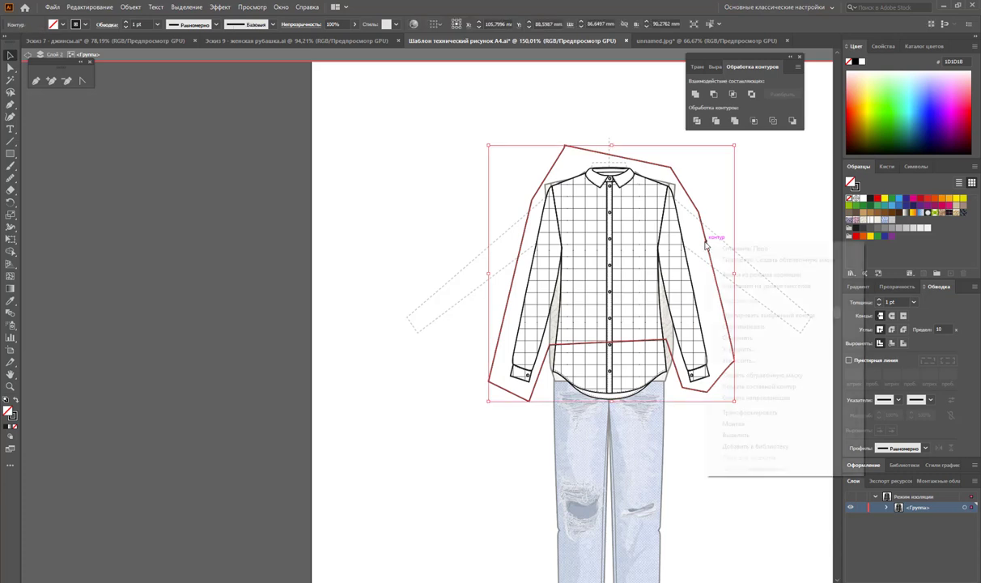
click(603, 423)
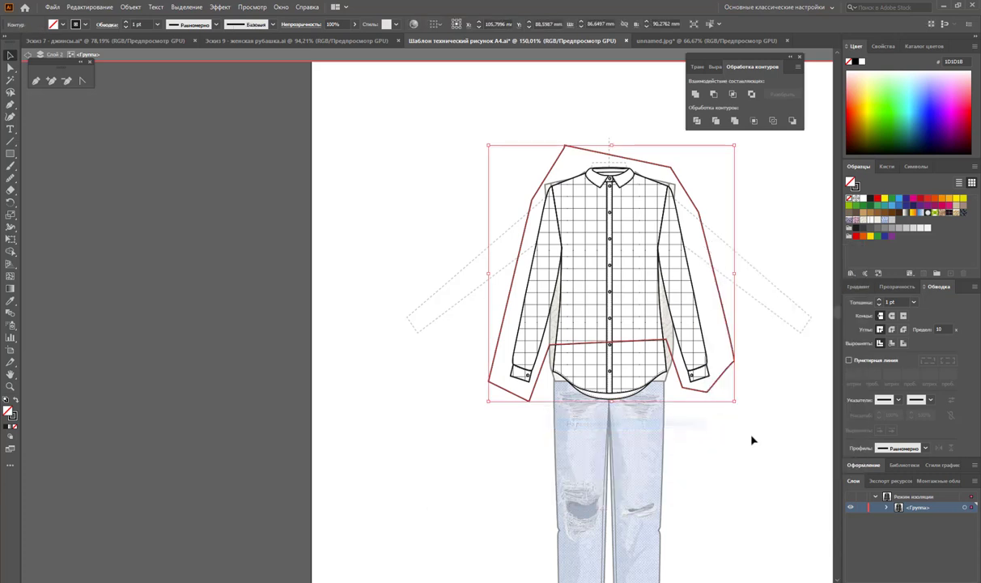
Select the shirt's inner parts and check a right-sleeve piece.
drag(752, 440, 447, 122)
right_click(666, 256)
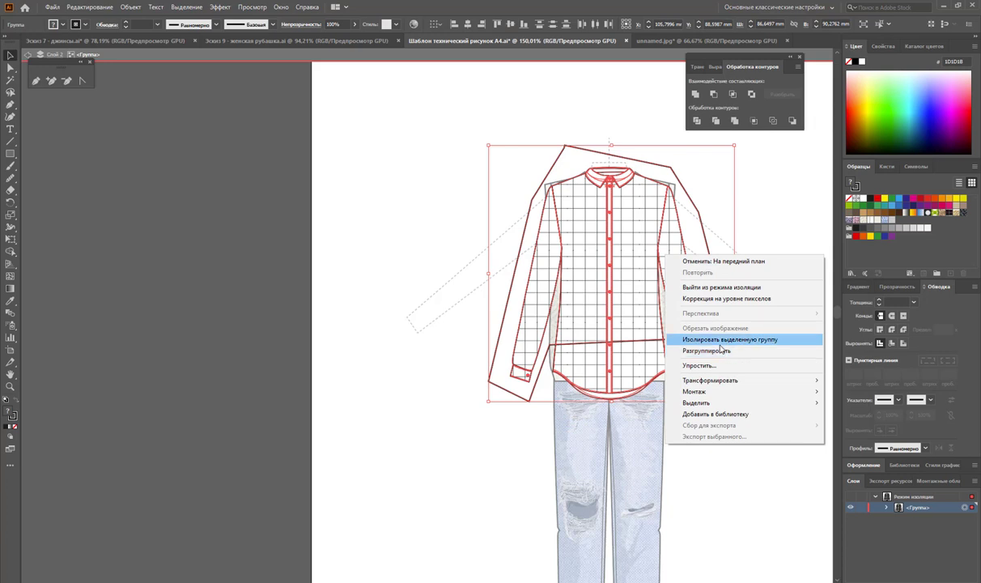
click(721, 348)
click(684, 255)
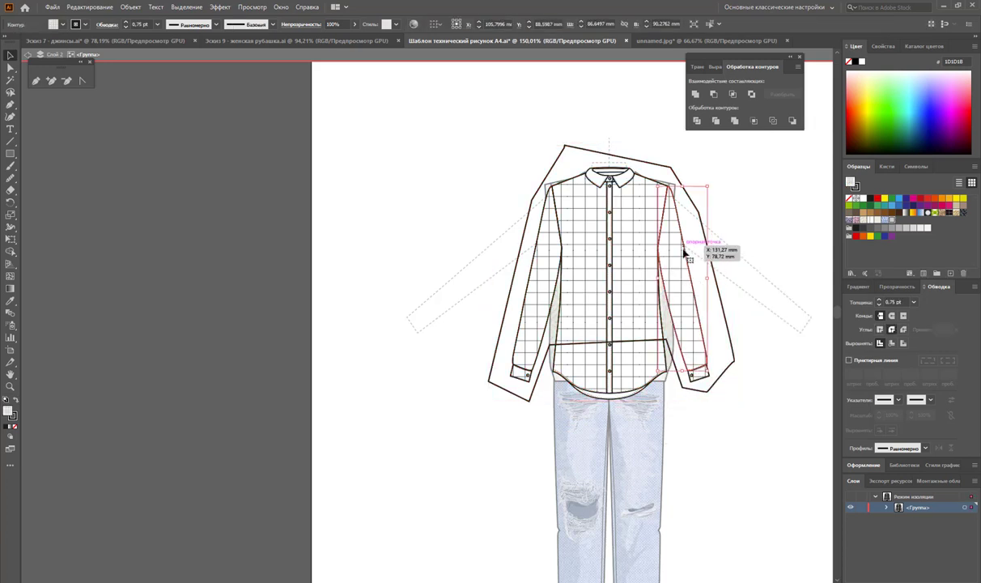
click(703, 254)
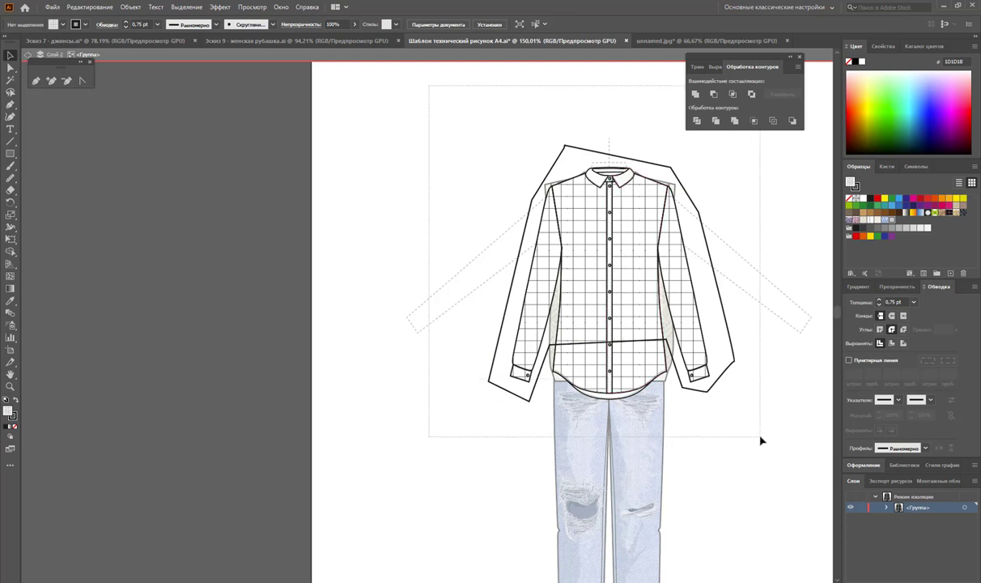
Group the shirt parts, leaving the angular outline out of the group.
drag(407, 80, 762, 315)
shift+click(720, 338)
right_click(673, 306)
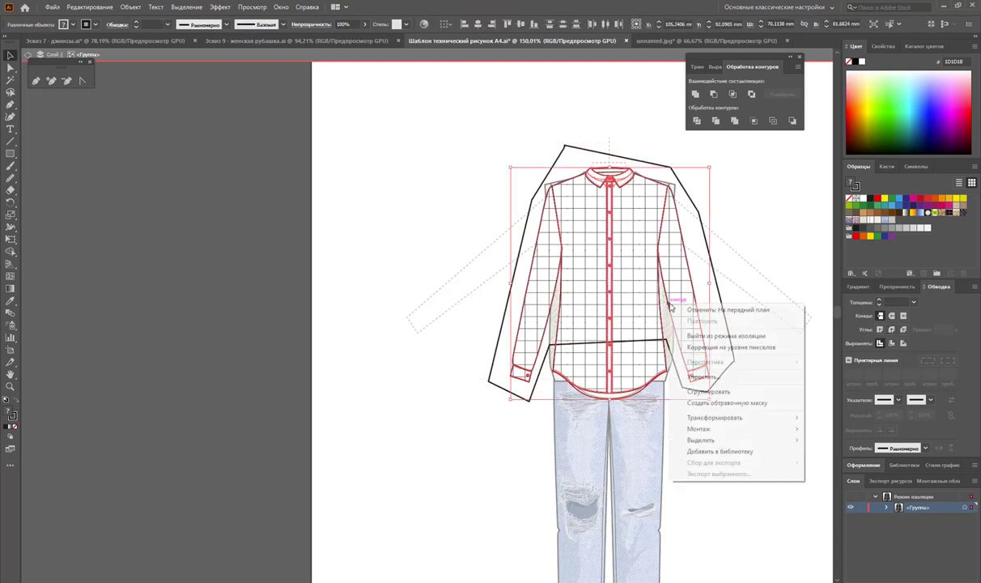
click(716, 387)
click(769, 340)
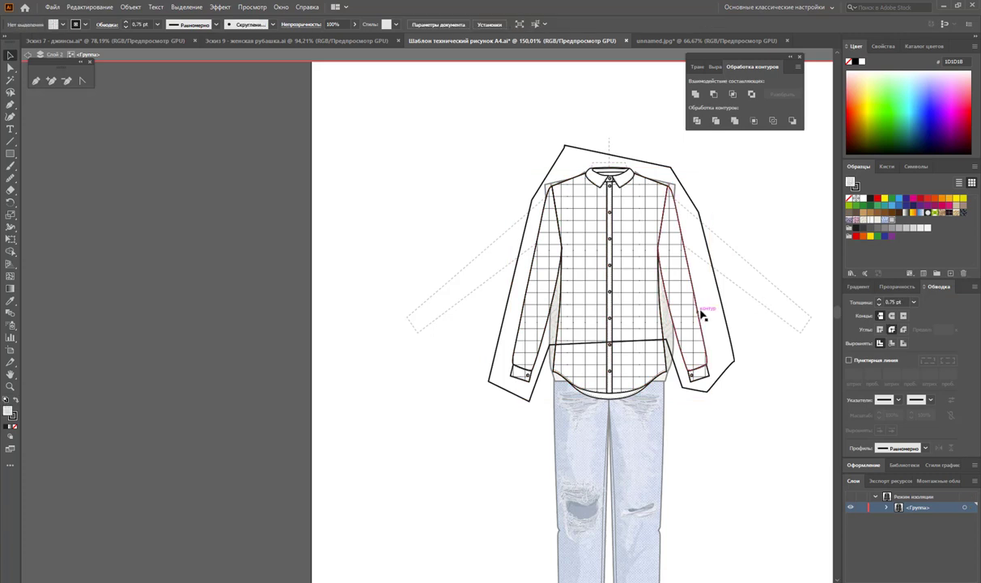
Bring the angular outline to the front and delete it.
right_click(724, 306)
mouse_move(752, 486)
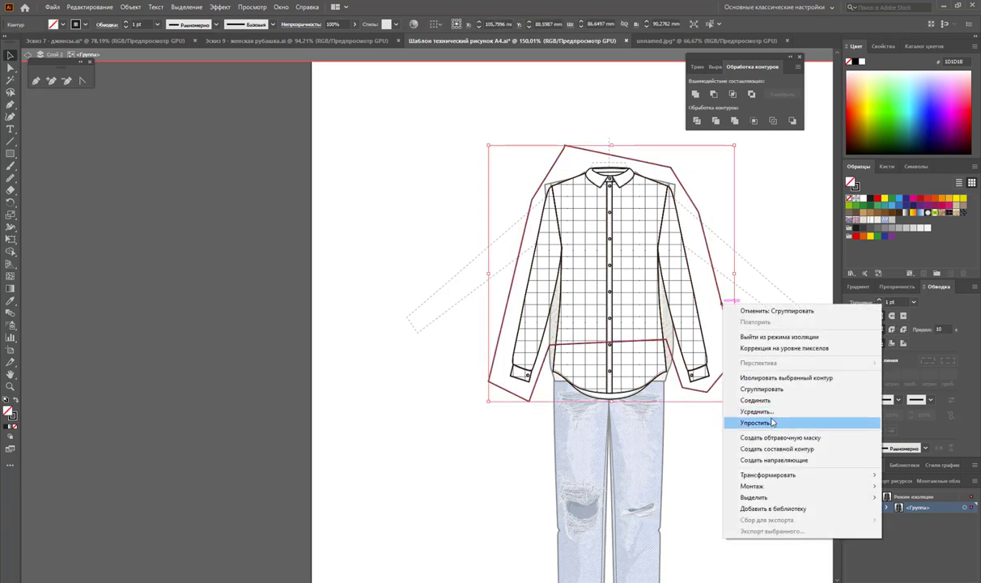
click(683, 485)
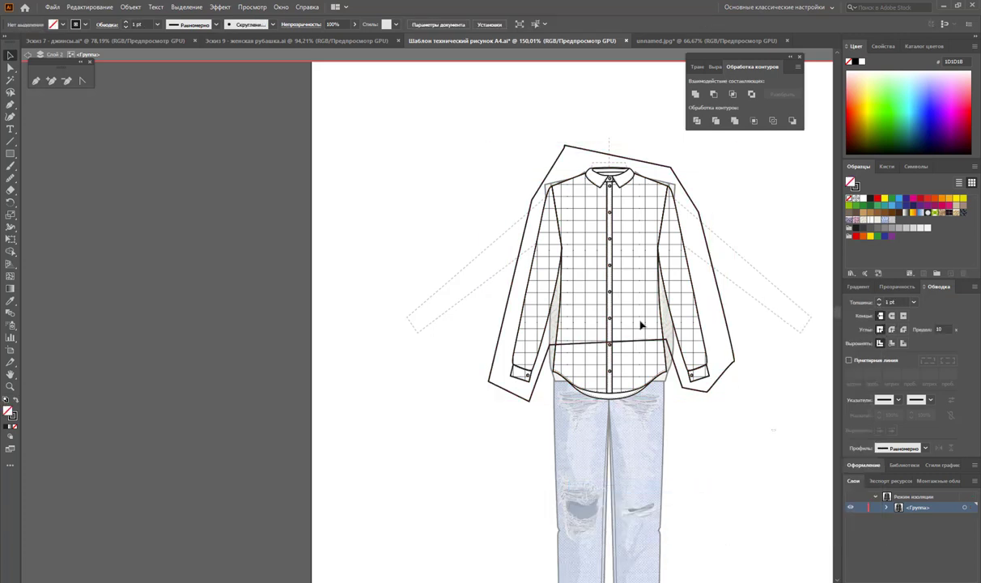
drag(777, 427, 445, 102)
right_click(587, 224)
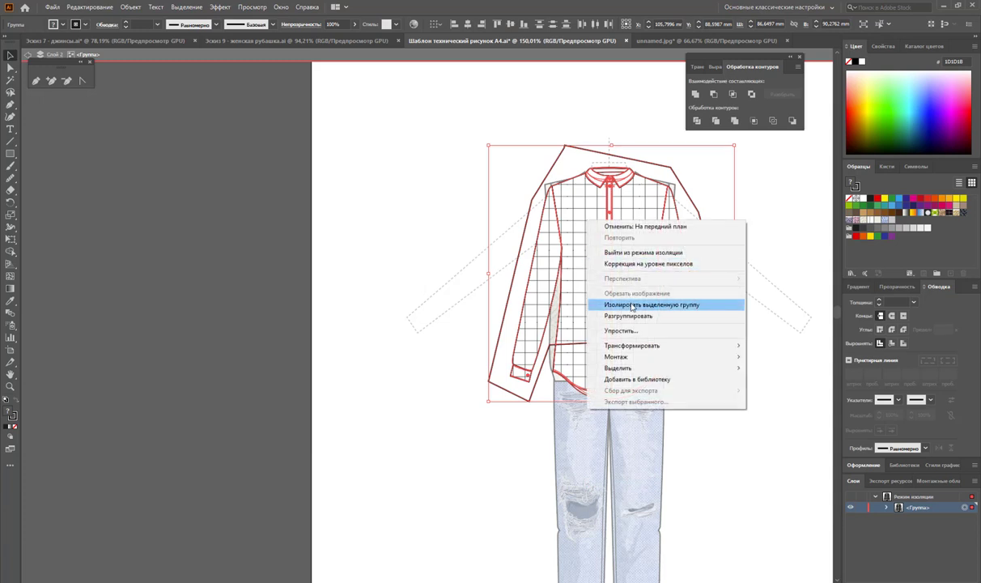
click(773, 213)
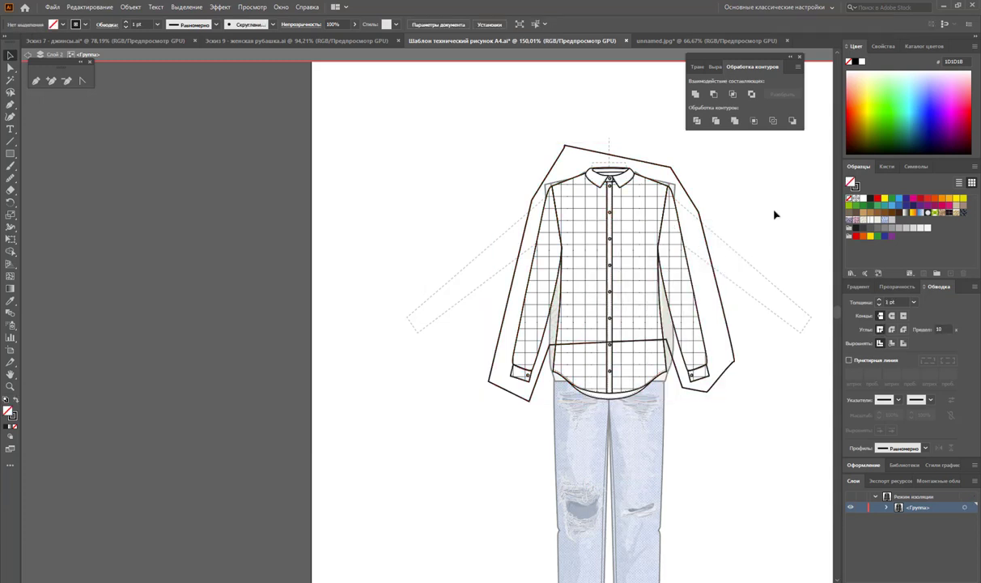
click(668, 344)
key(Delete)
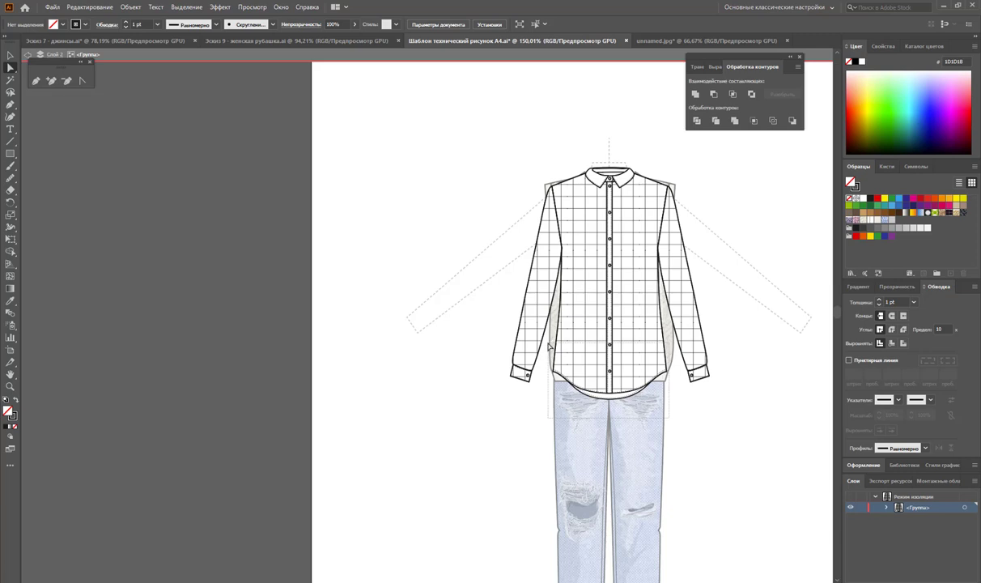
Raise the shirt's curved hem with four upward nudges.
click(555, 356)
key(Up)
key(Up)
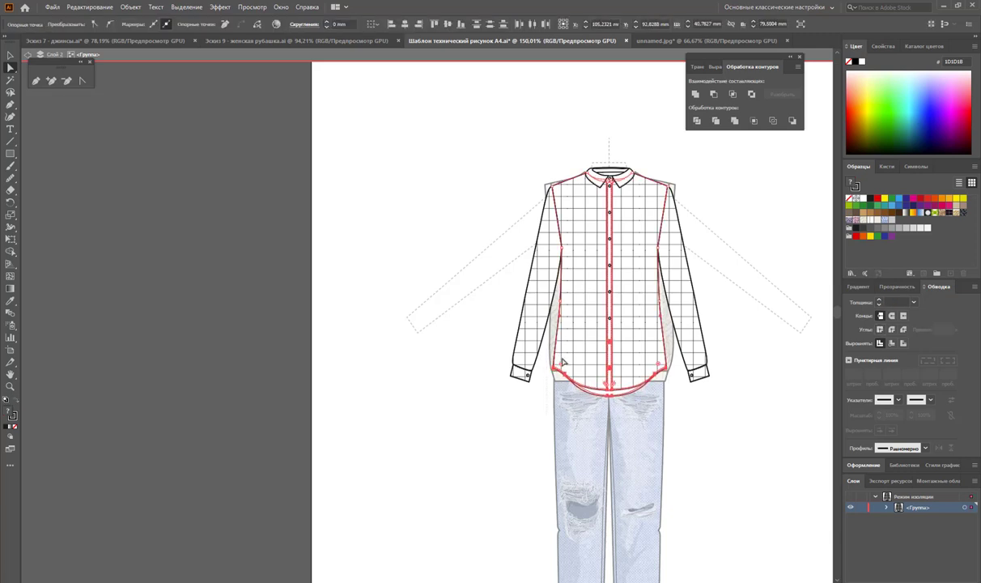
key(Up)
key(Up)
key(Up)
key(Up)
key(Up)
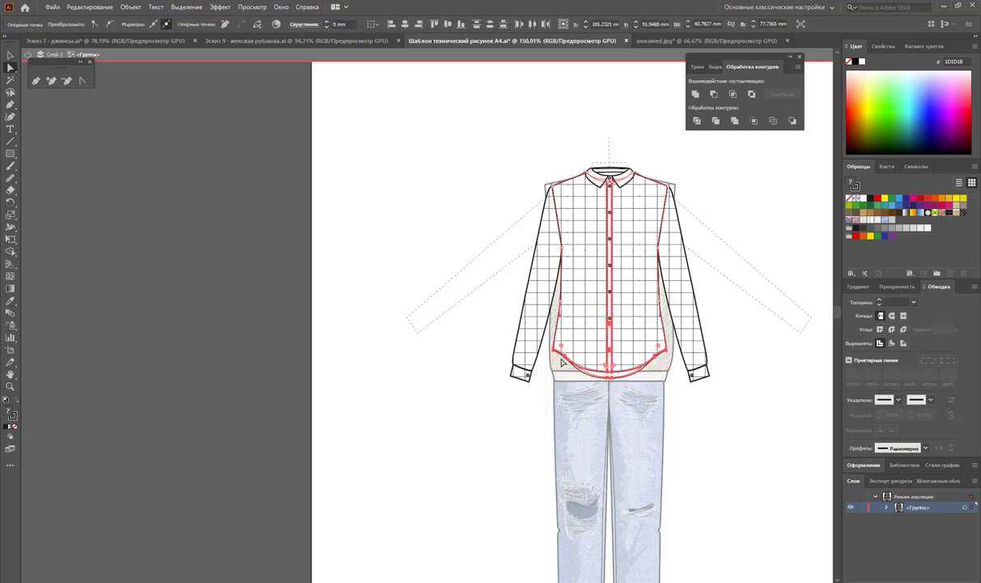
key(Up)
key(Up)
key(Up)
key(Up)
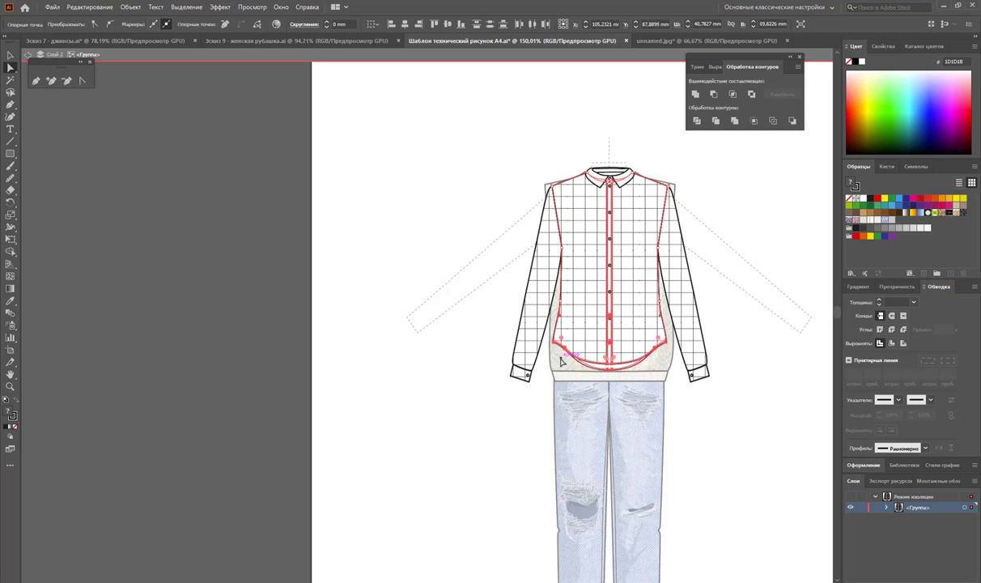
key(Up)
Exit the shirt's isolation mode so the cream vest shows over it.
key(v)
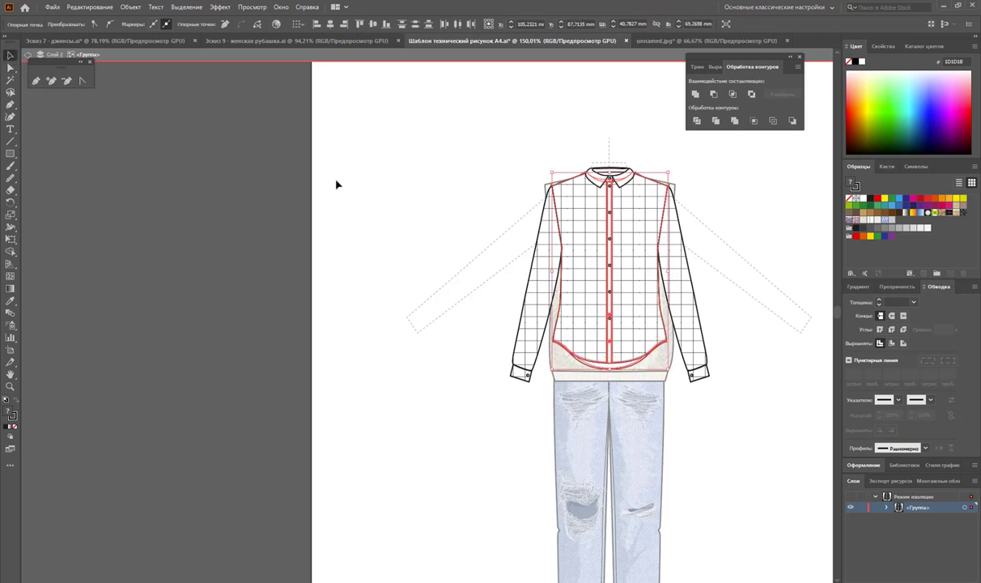
click(337, 179)
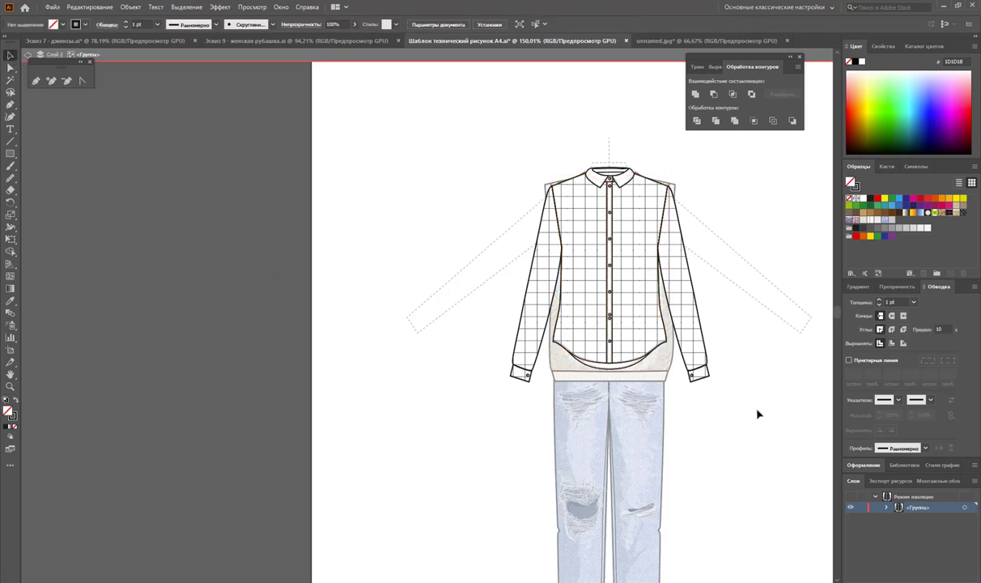
double_click(757, 413)
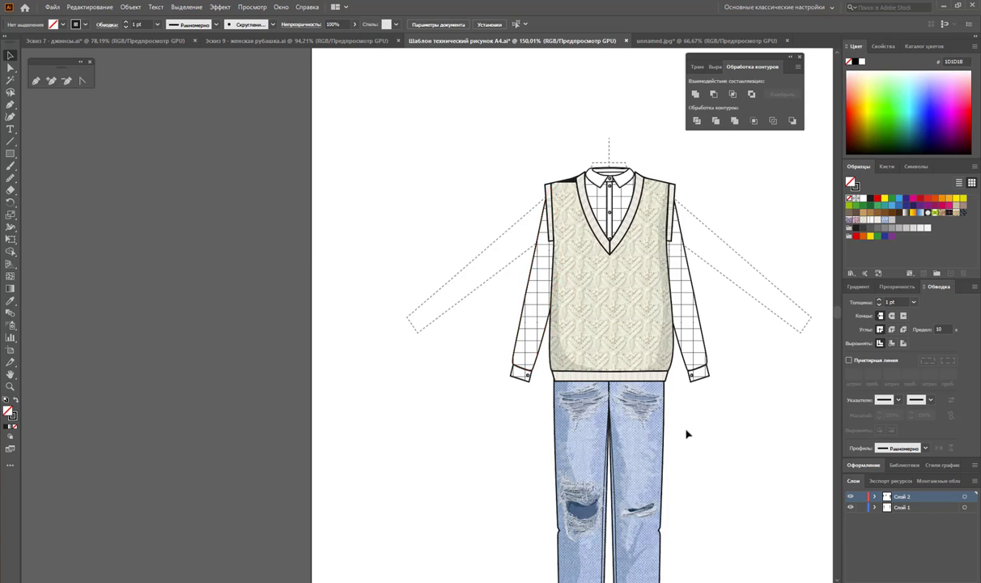
click(11, 67)
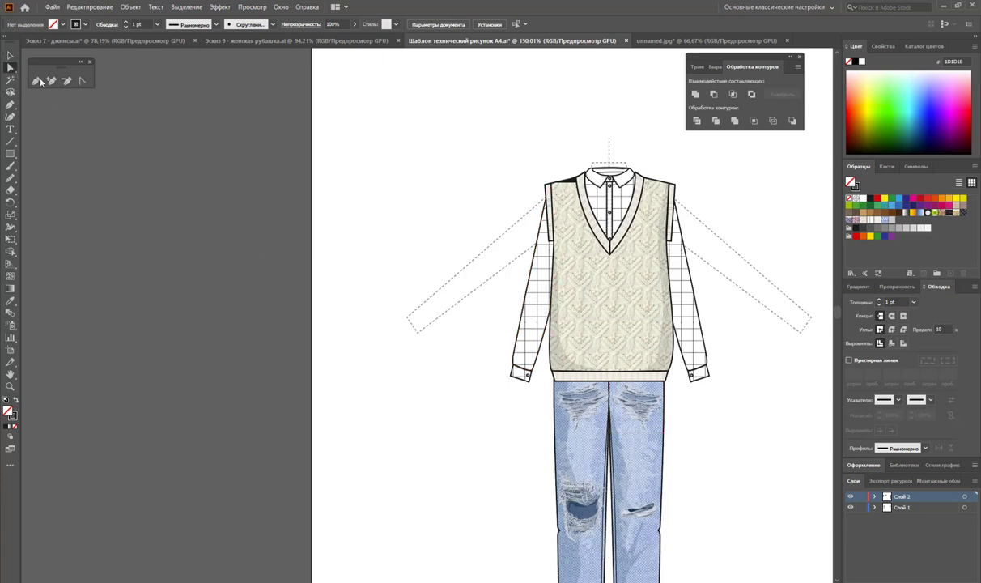
click(550, 240)
click(550, 240)
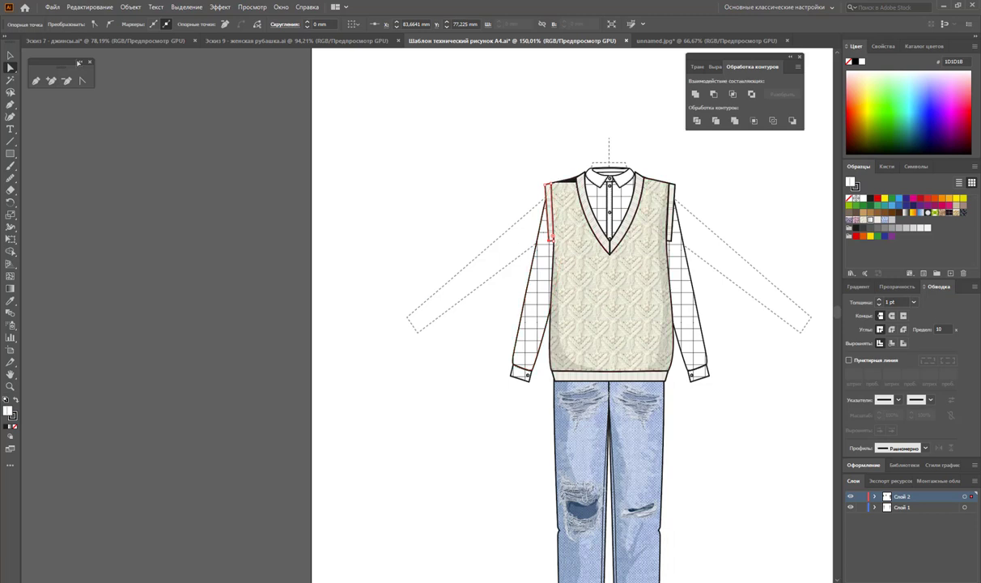
click(11, 55)
double_click(621, 340)
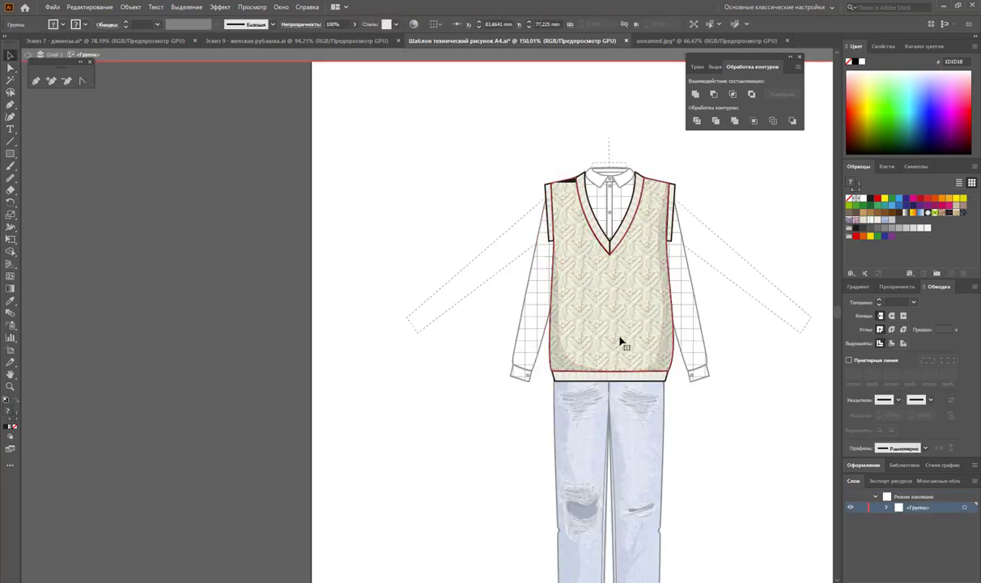
click(11, 67)
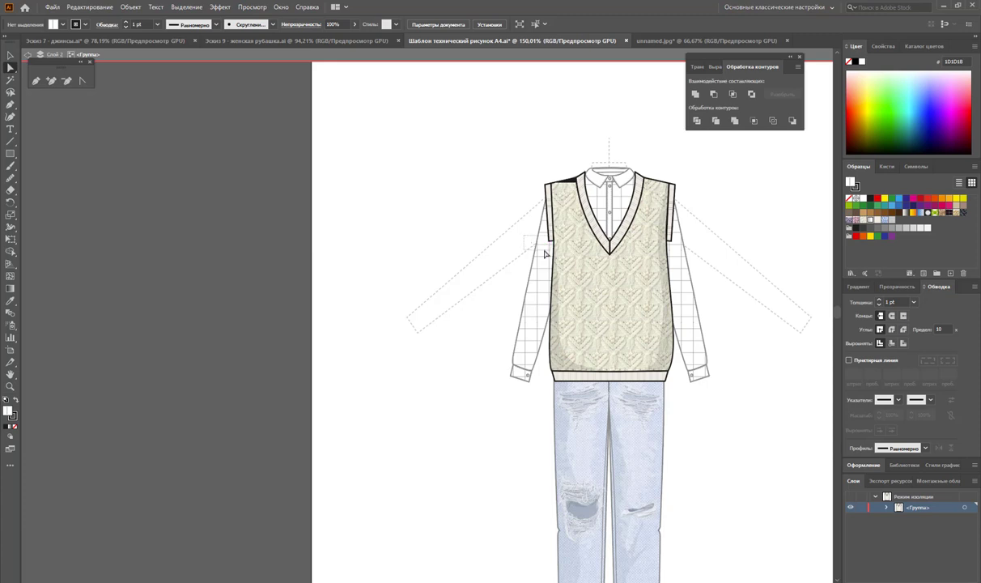
click(631, 324)
click(623, 324)
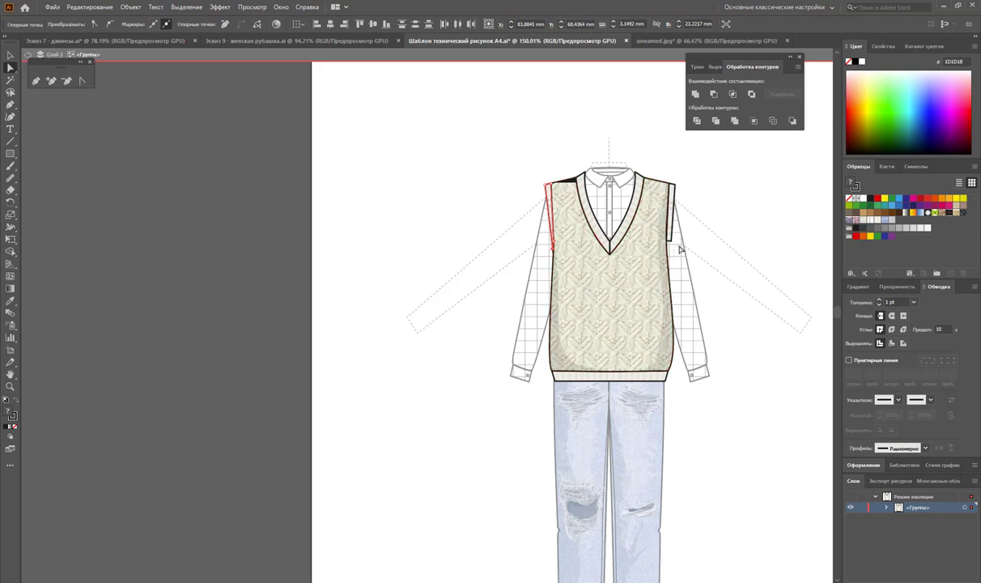
click(669, 241)
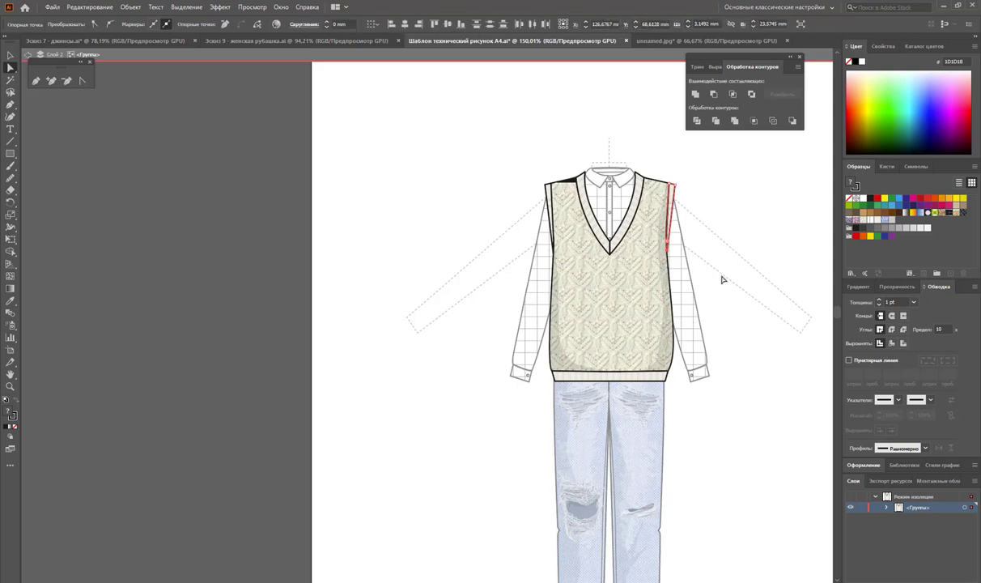
click(545, 194)
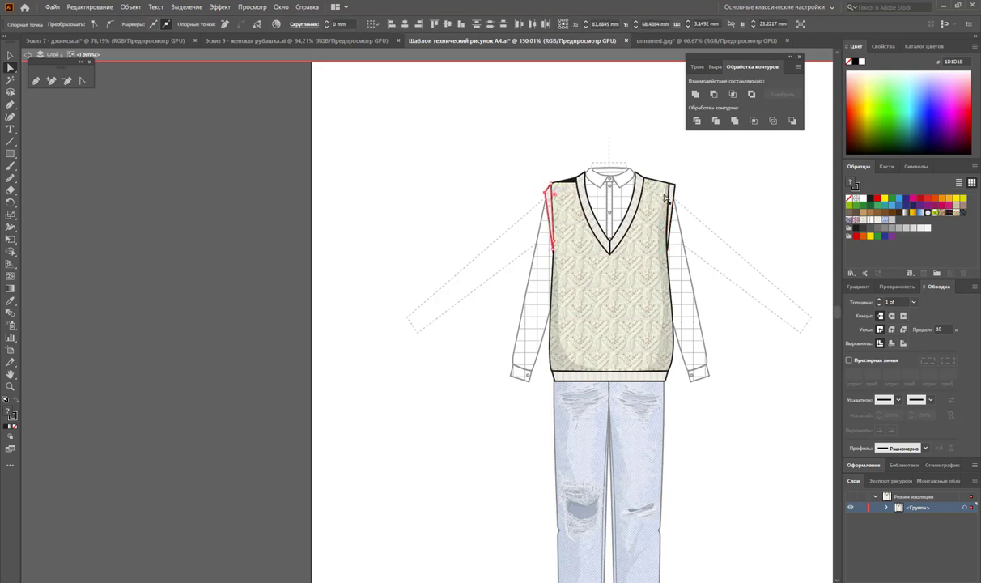
click(680, 188)
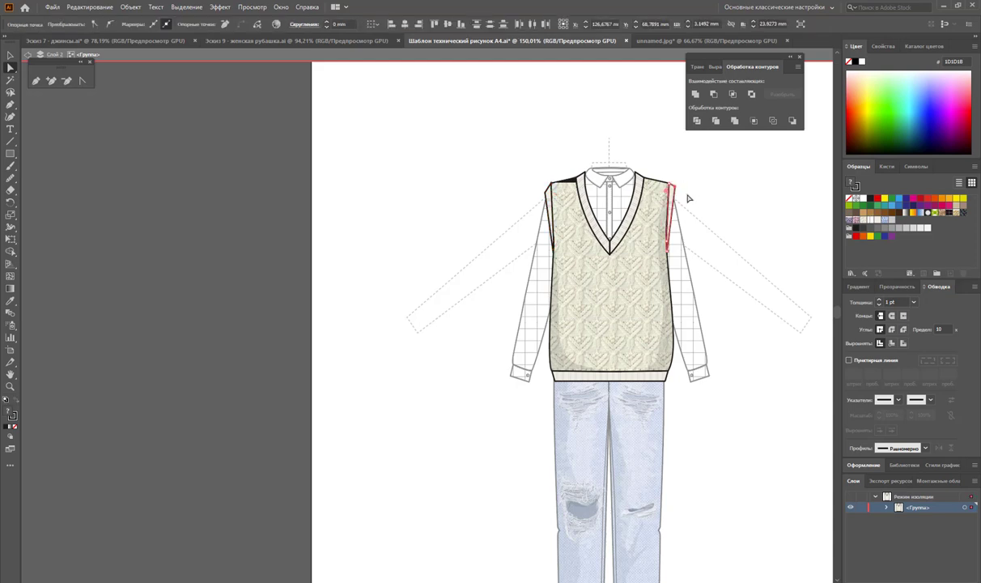
click(689, 208)
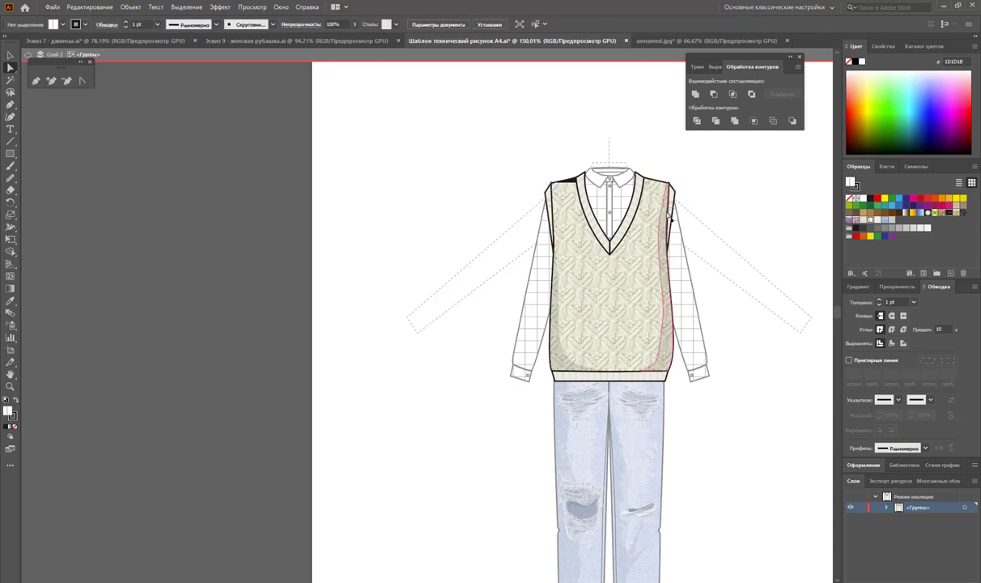
Leave the vest's isolation and zoom out to show the whole artboard.
double_click(340, 189)
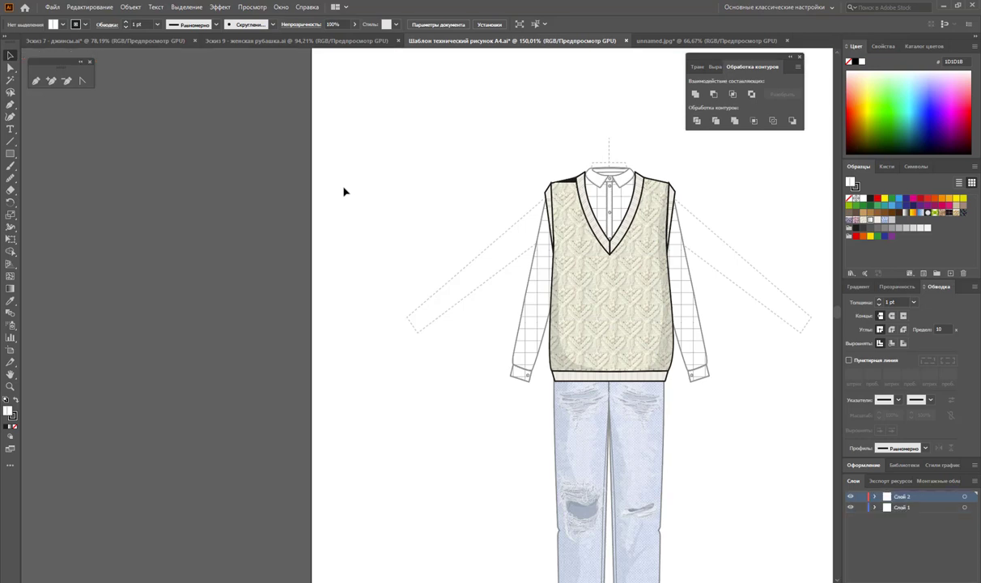
key(z)
alt+click(504, 354)
alt+click(420, 322)
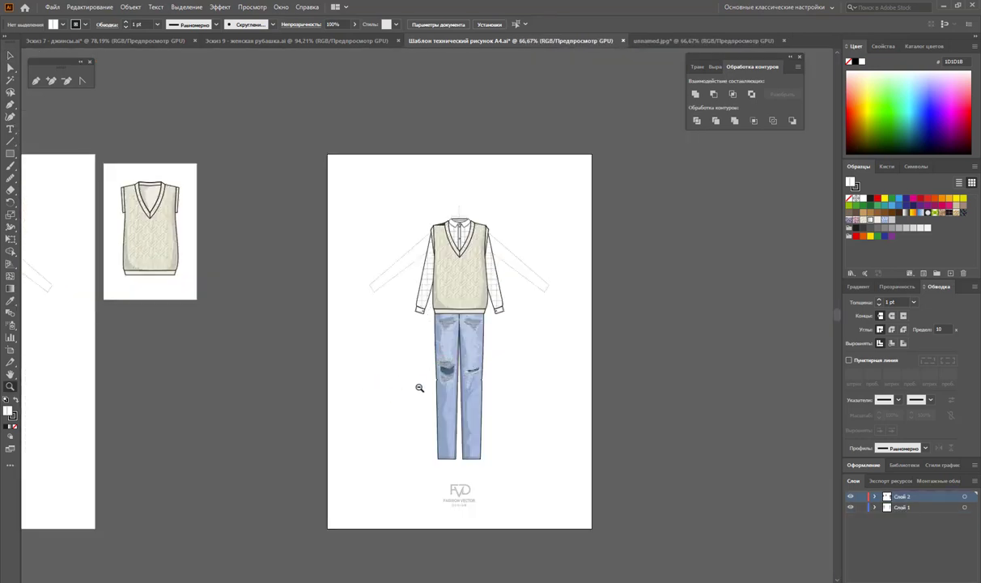
key(v)
Alt-drag a third outfit copy about 80 mm right, beside the others.
click(449, 350)
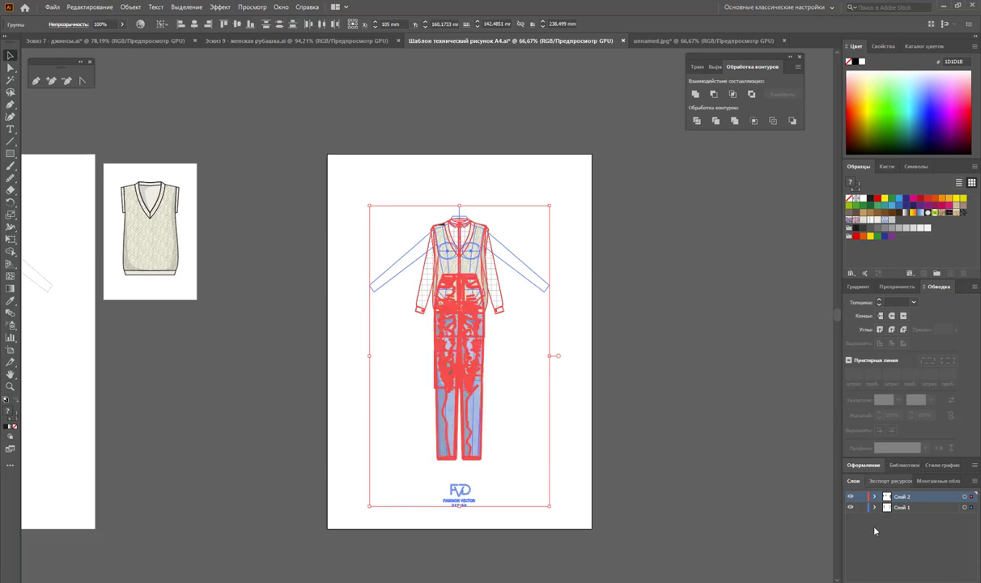
drag(445, 362, 651, 316)
click(738, 405)
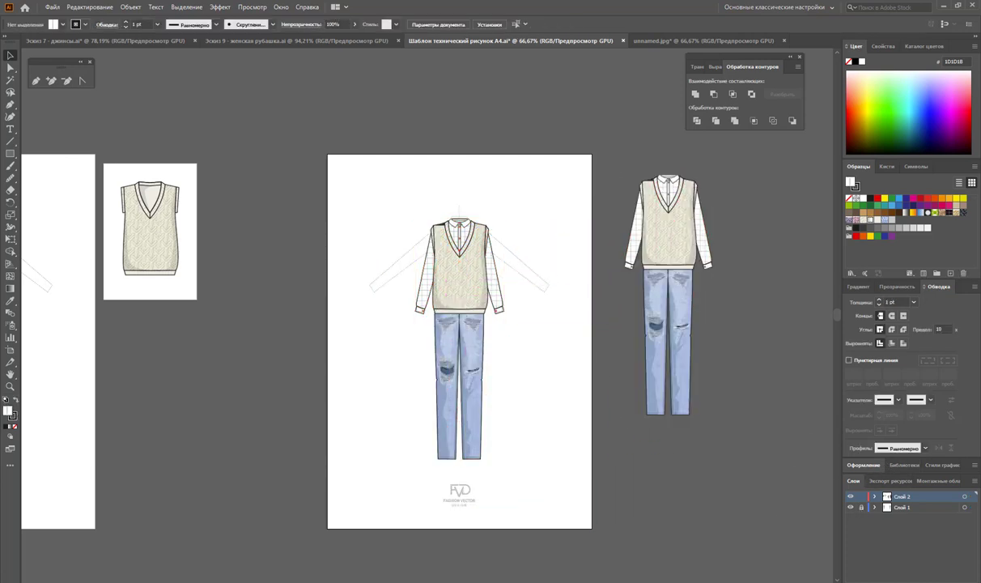
scroll(775, 571, right, 5)
scroll(774, 571, right, 5)
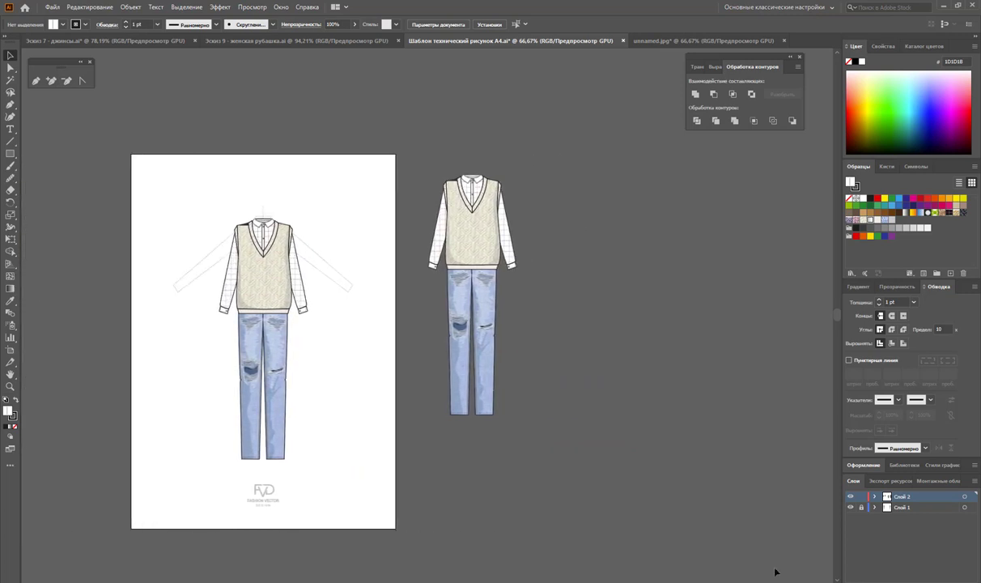
mouse_move(476, 306)
mouse_down()
mouse_move(571, 250)
mouse_move(651, 267)
mouse_up()
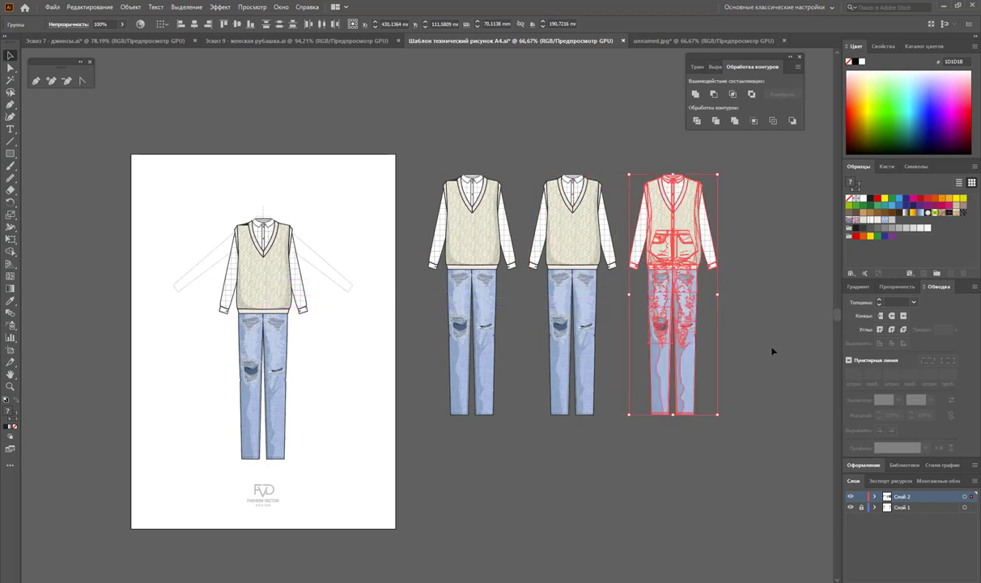
click(729, 327)
key(a)
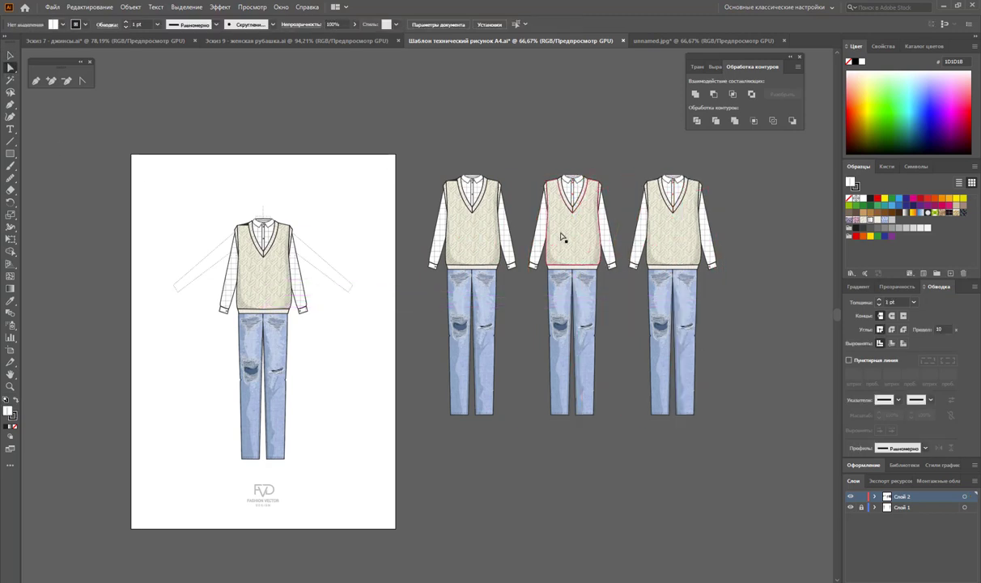
click(565, 209)
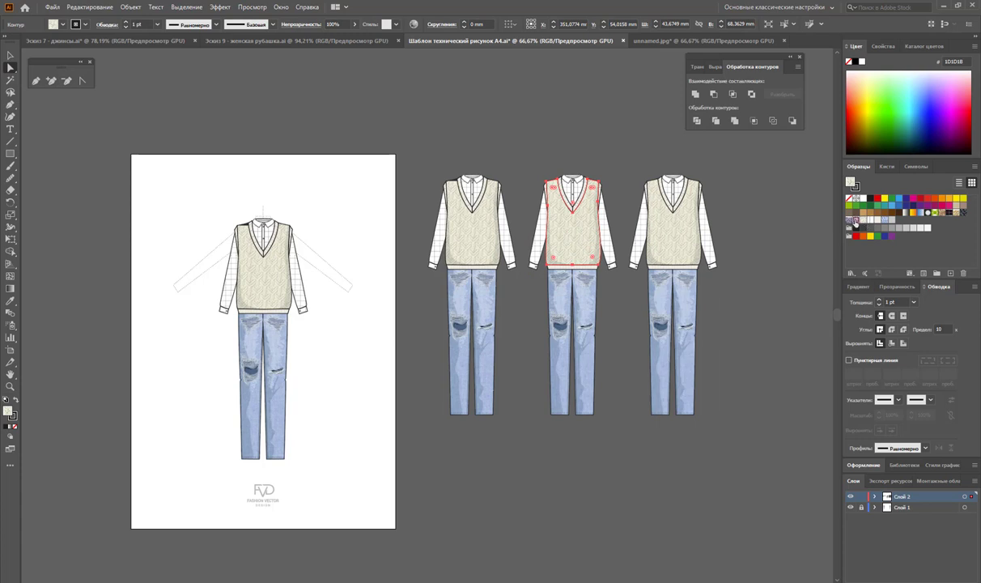
Fill the middle vest with pink knit and the right vest with purple knit.
click(851, 219)
click(645, 217)
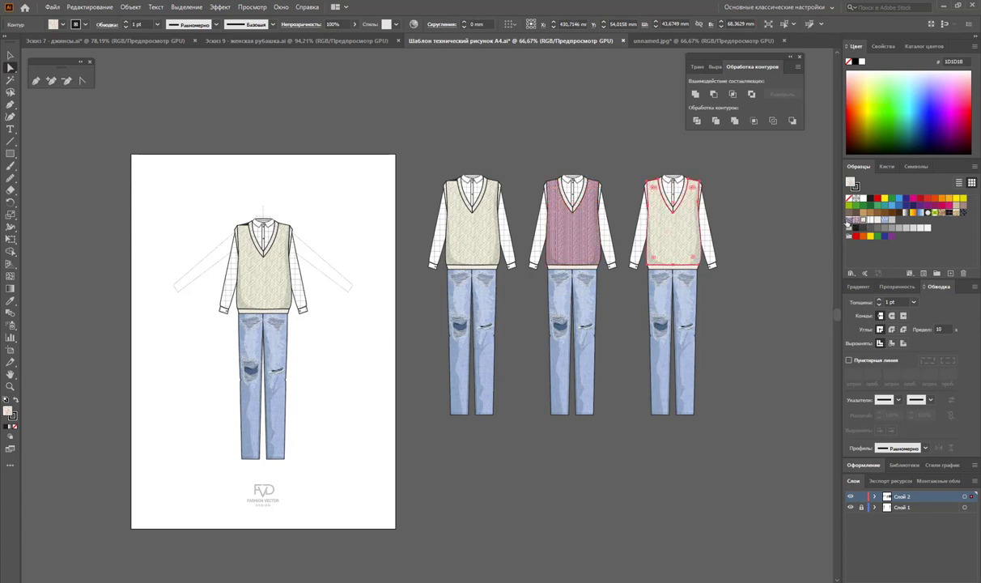
click(855, 218)
click(773, 290)
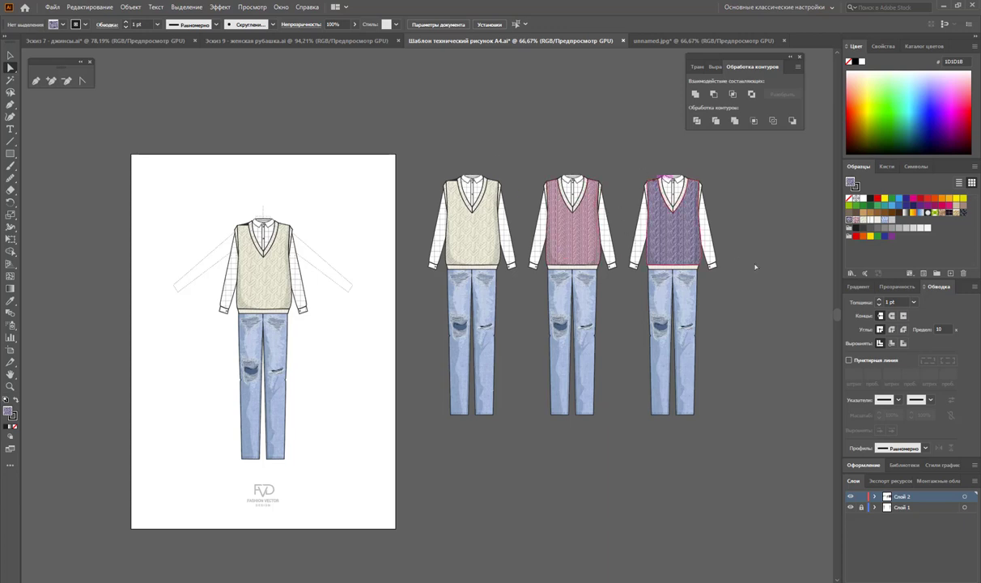
Zoom in on the three outfits, closing in around the purple vest.
click(11, 385)
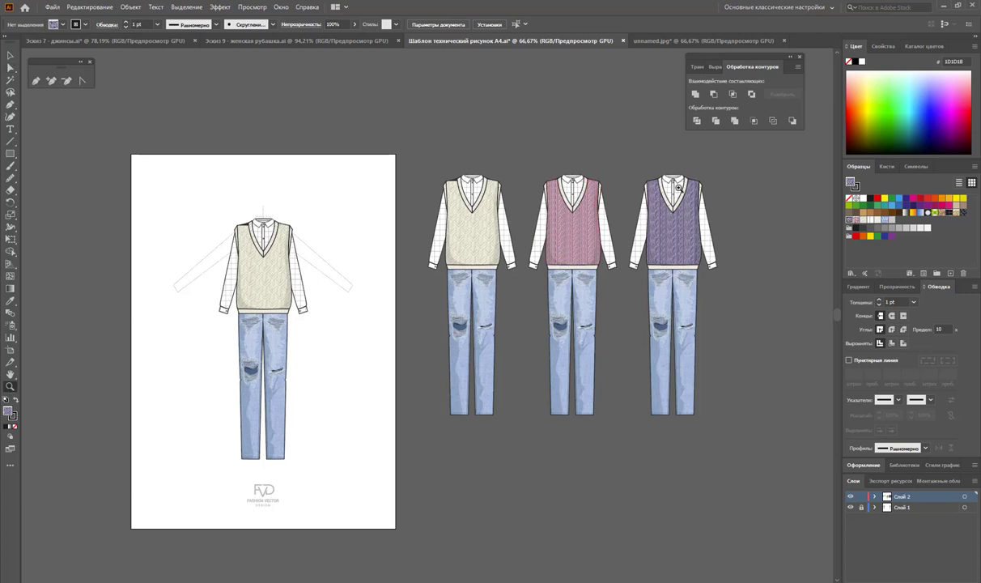
click(506, 155)
click(567, 184)
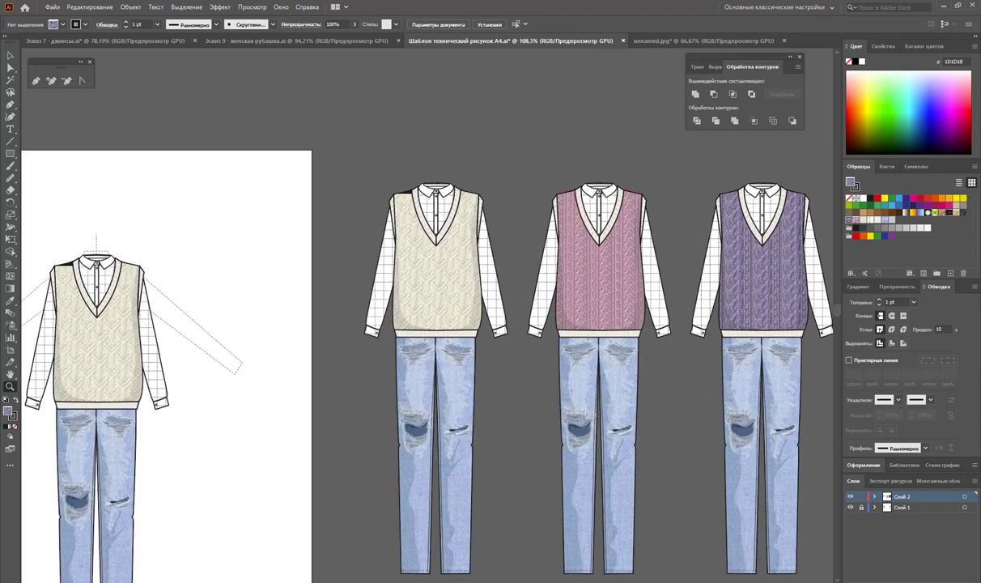
click(753, 243)
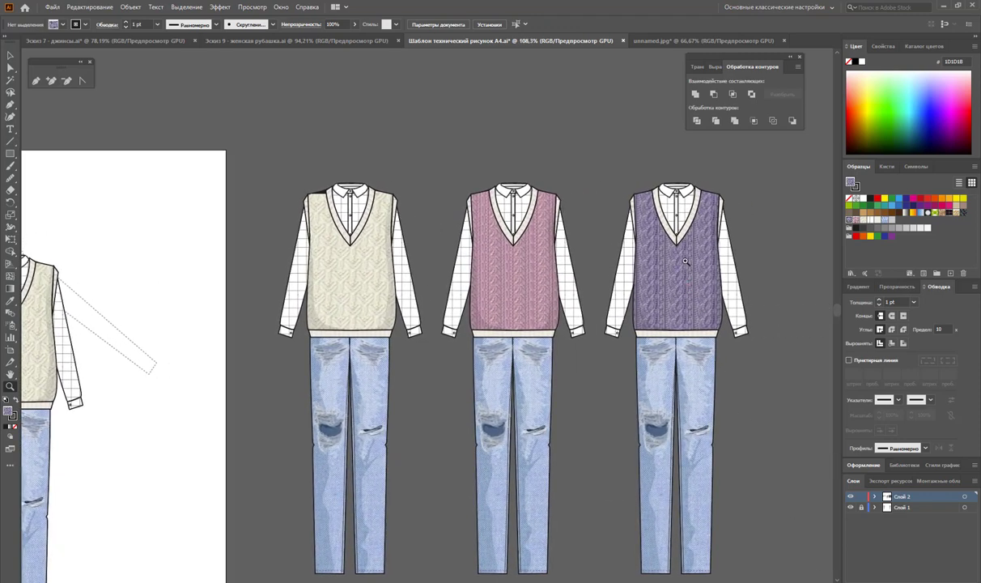
click(649, 247)
click(10, 54)
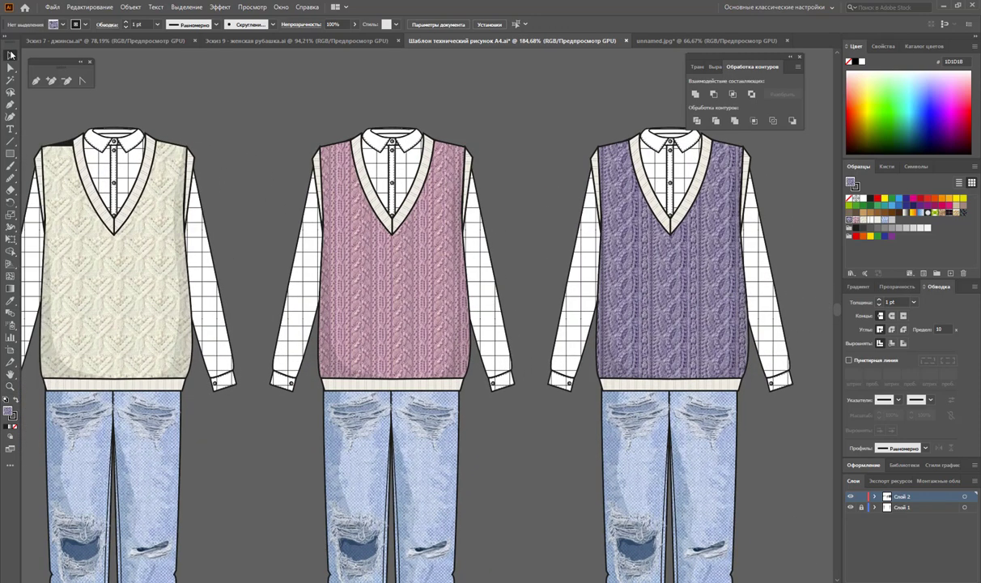
Isolate the purple vest group and Magic Wand-select its cream trim.
double_click(702, 287)
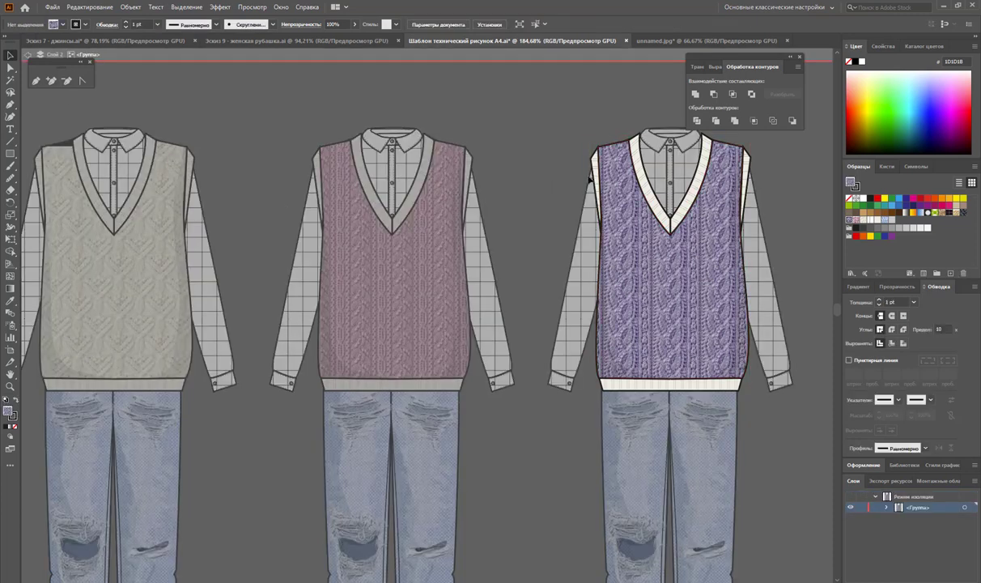
click(652, 199)
mouse_move(651, 200)
mouse_down()
mouse_move(591, 174)
mouse_move(607, 181)
mouse_up()
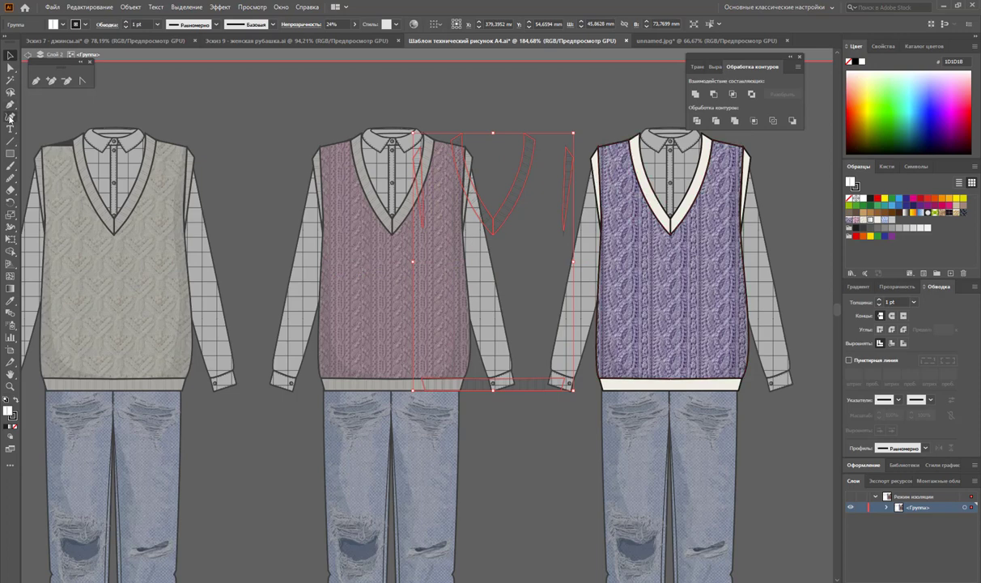
click(11, 80)
click(657, 204)
click(657, 204)
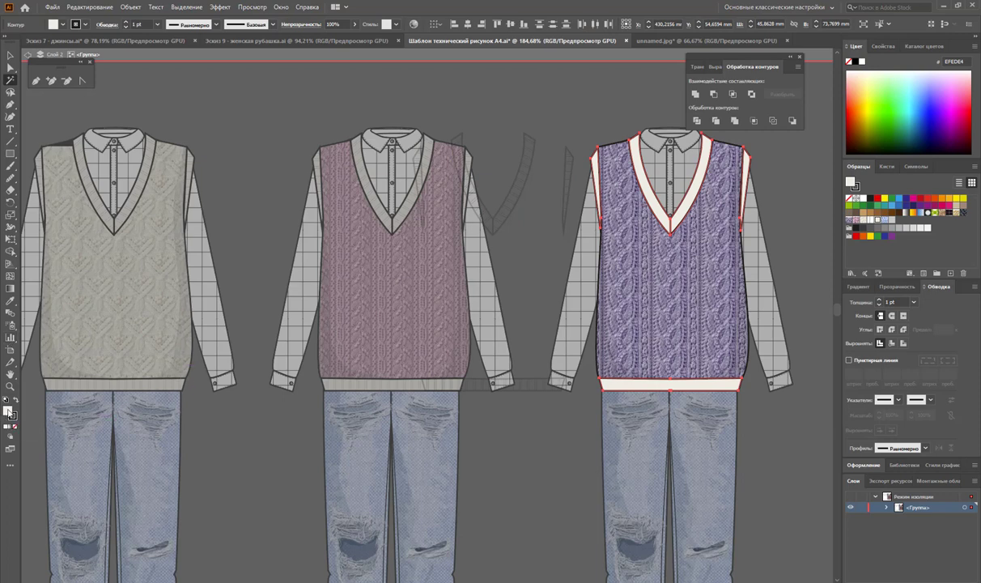
Set the trim fill to muted purple 8C7999 in the Color Picker.
double_click(9, 411)
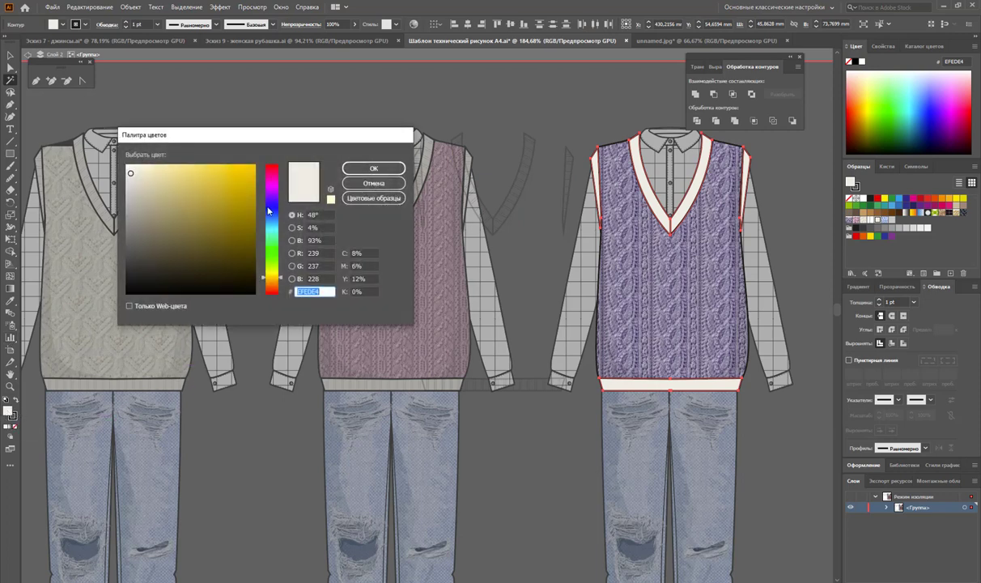
click(273, 196)
mouse_move(187, 184)
mouse_down()
mouse_move(172, 226)
mouse_move(153, 217)
mouse_up()
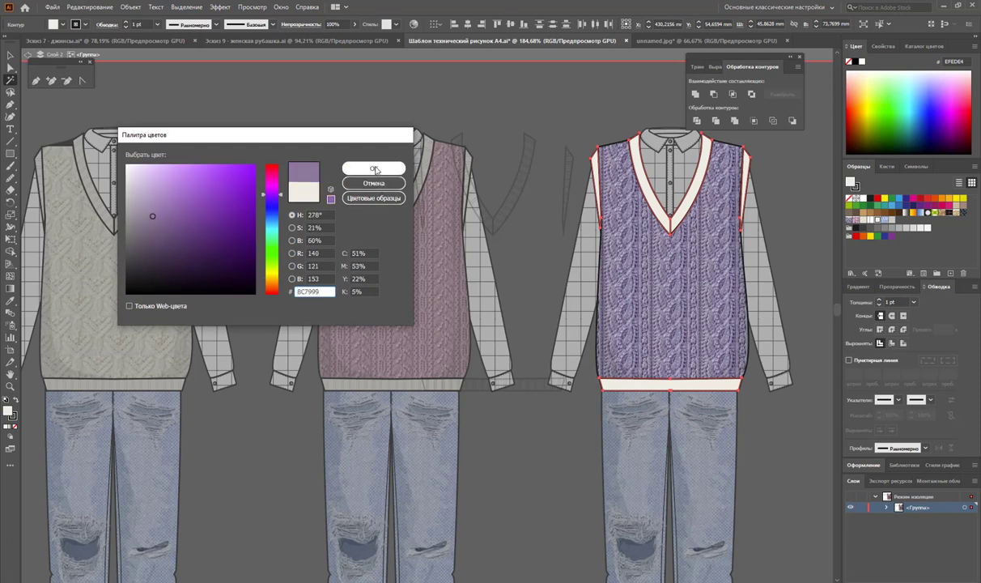
click(373, 168)
Move the stray trim copy aside, make the texture overlay more opaque, and exit isolation.
click(12, 57)
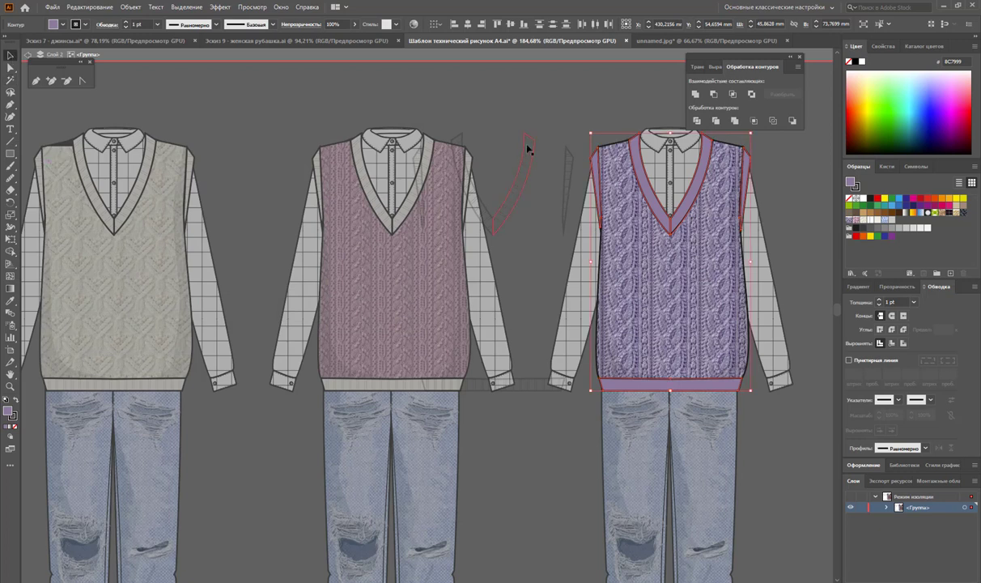
click(518, 109)
drag(521, 208, 692, 209)
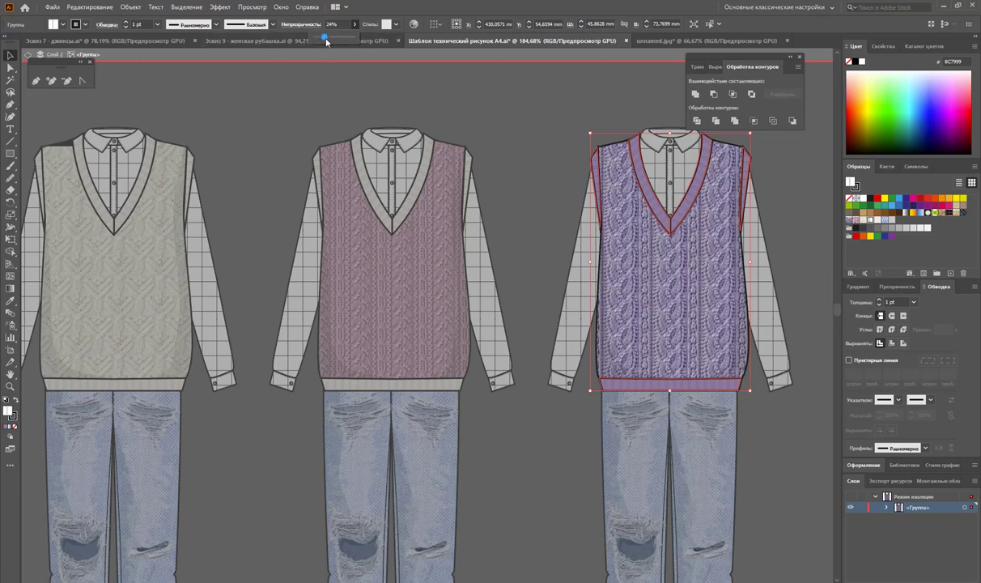
drag(326, 41, 338, 40)
double_click(510, 131)
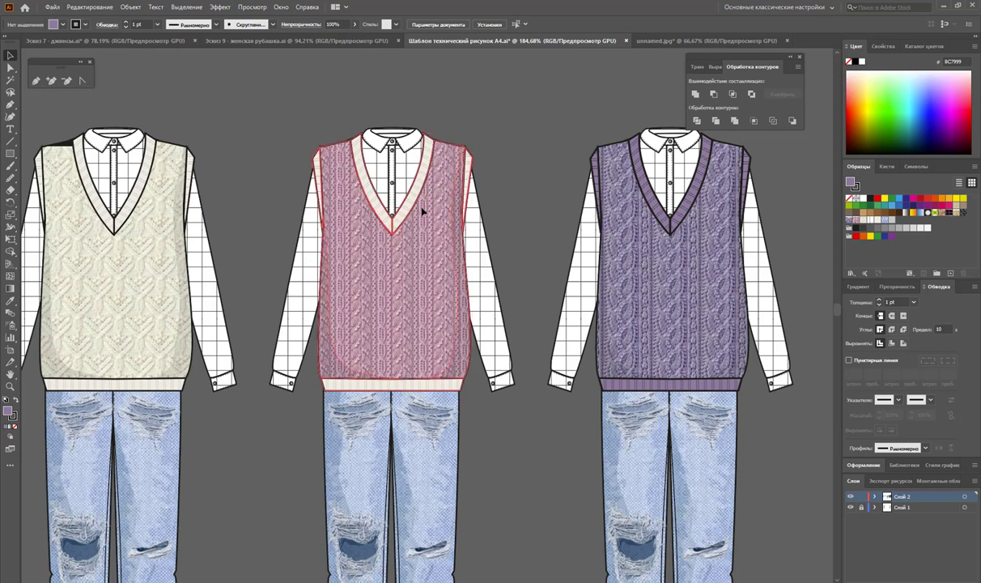
Inside the pink vest group, fill the cream trim with dusty pink D3A9BF.
double_click(422, 212)
drag(411, 212, 602, 217)
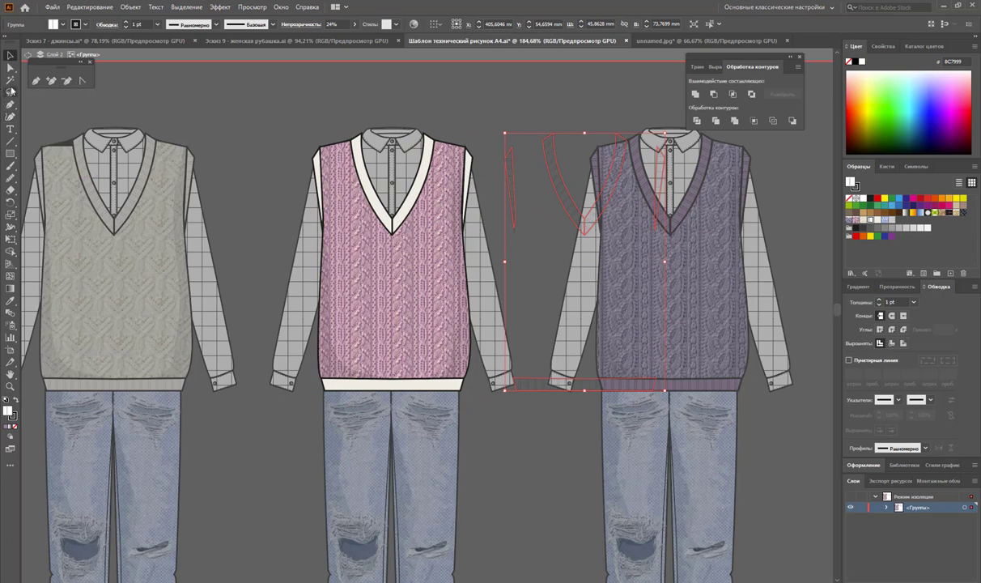
click(389, 384)
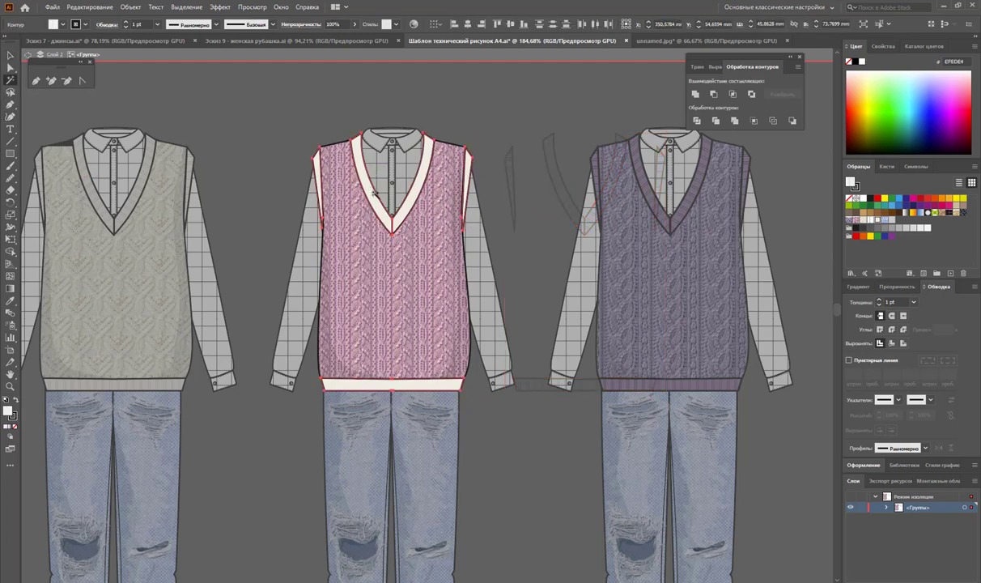
double_click(8, 410)
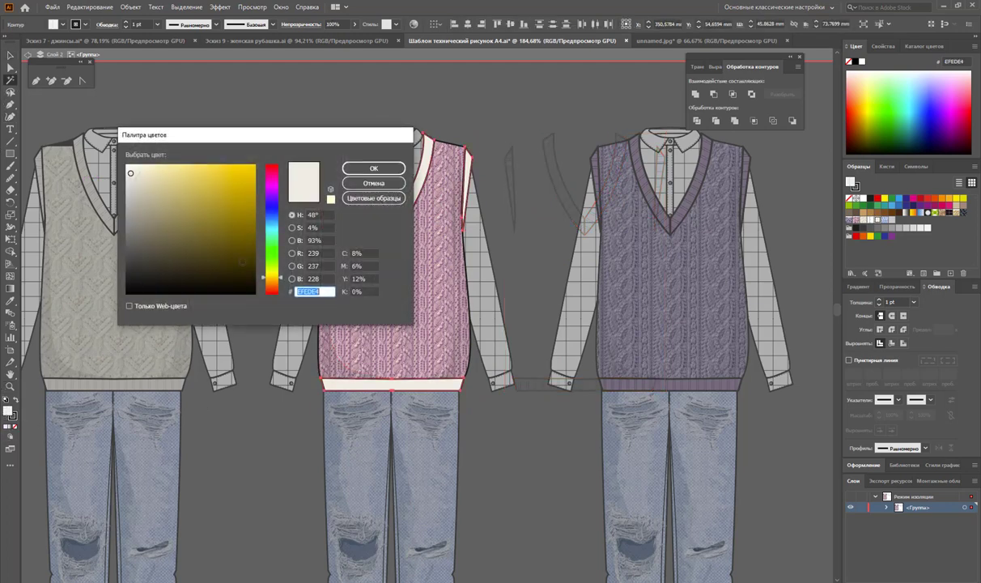
click(273, 182)
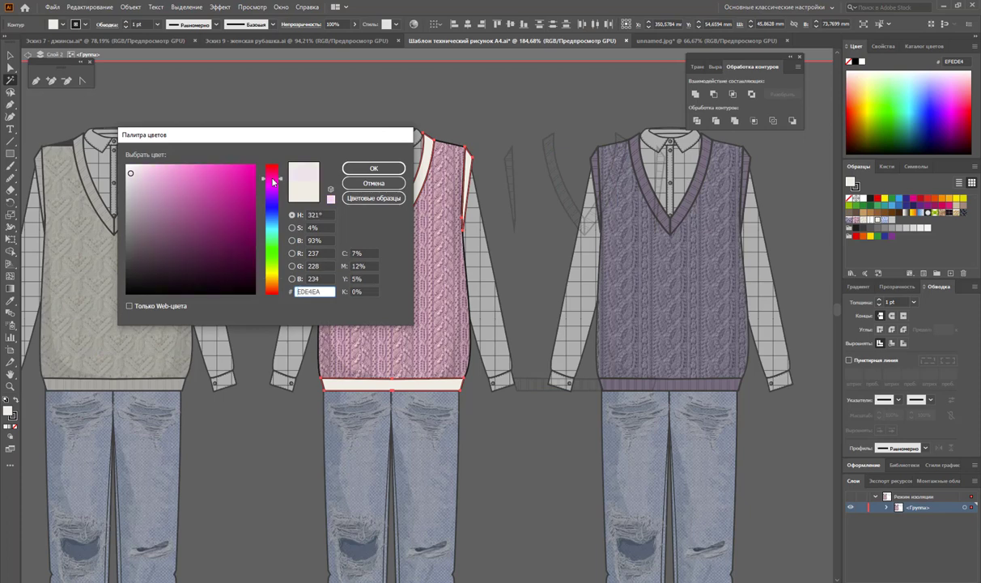
drag(273, 182, 276, 178)
drag(139, 178, 151, 186)
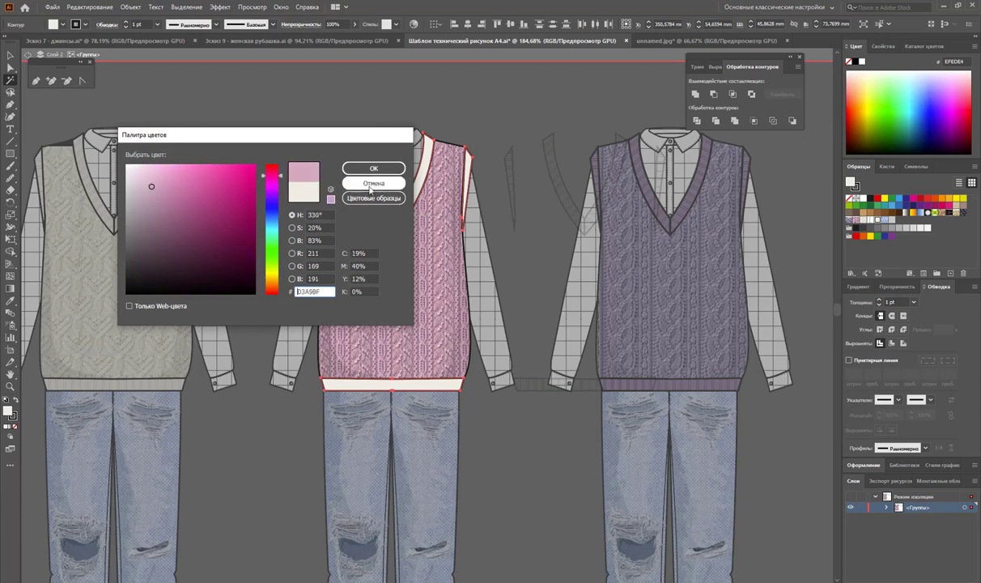
click(373, 167)
Move the overlay pieces over the pink vest, raise their opacity to about 65%, and exit isolation.
click(10, 55)
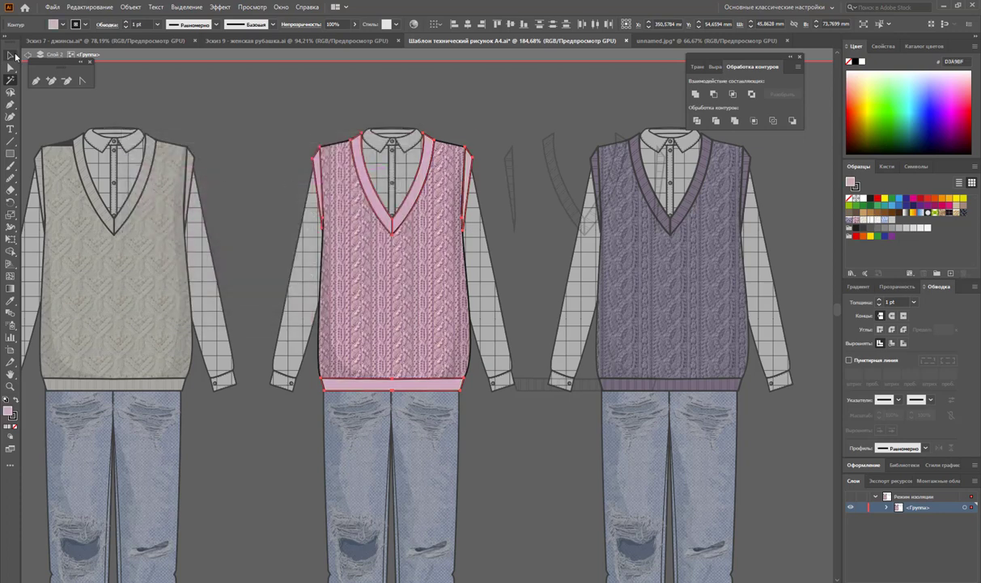
click(542, 178)
drag(549, 203, 376, 208)
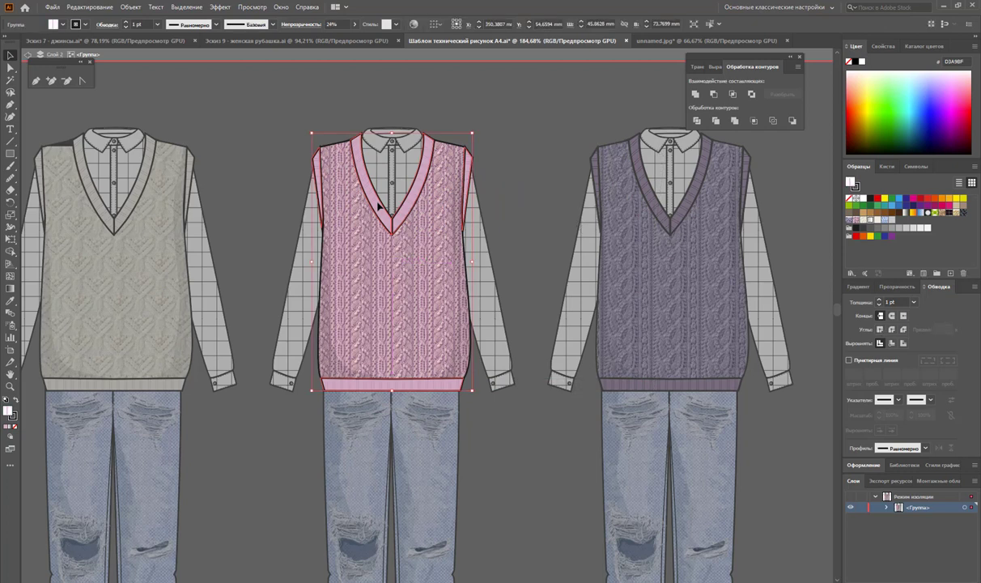
click(355, 24)
drag(307, 37, 325, 37)
click(524, 137)
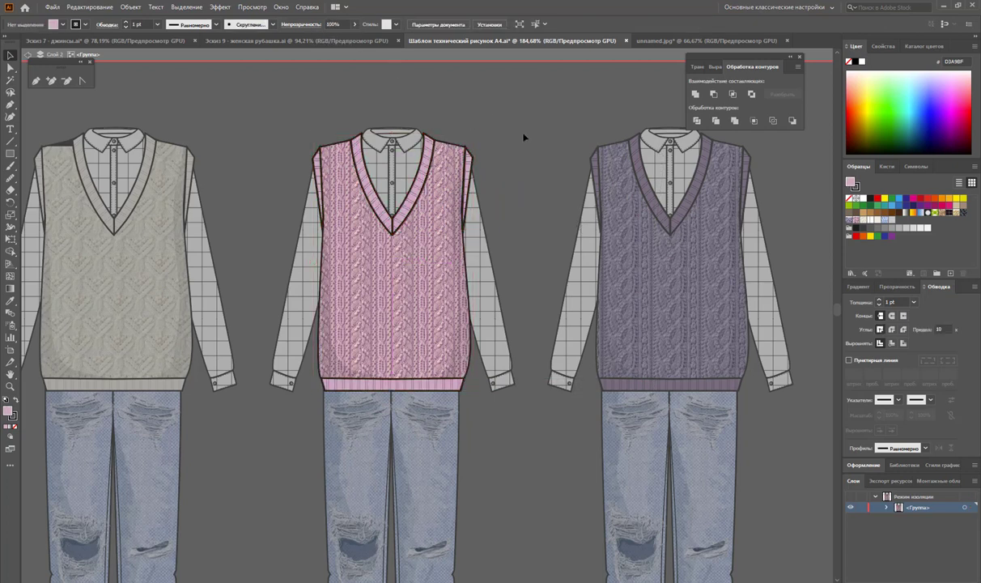
double_click(528, 141)
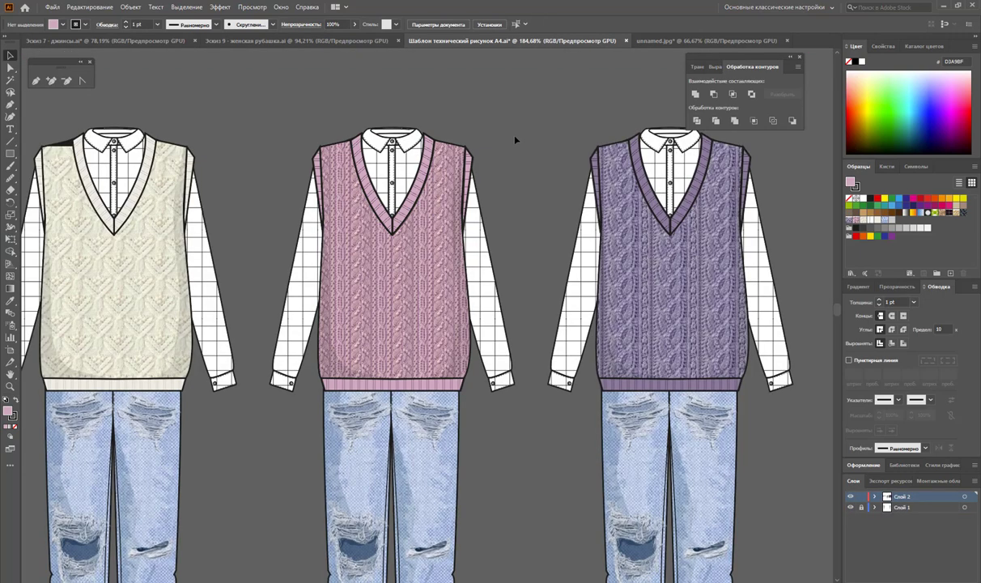
Zoom out to 50% to show the croquis, the vest artboard and all three outfit colourways.
key(z)
alt+click(420, 259)
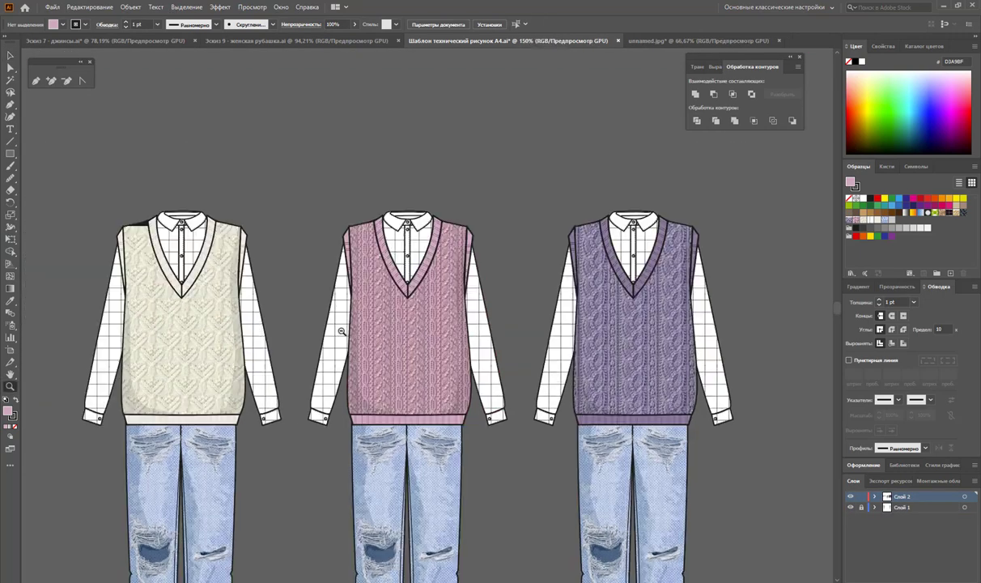
alt+click(324, 380)
alt+click(356, 324)
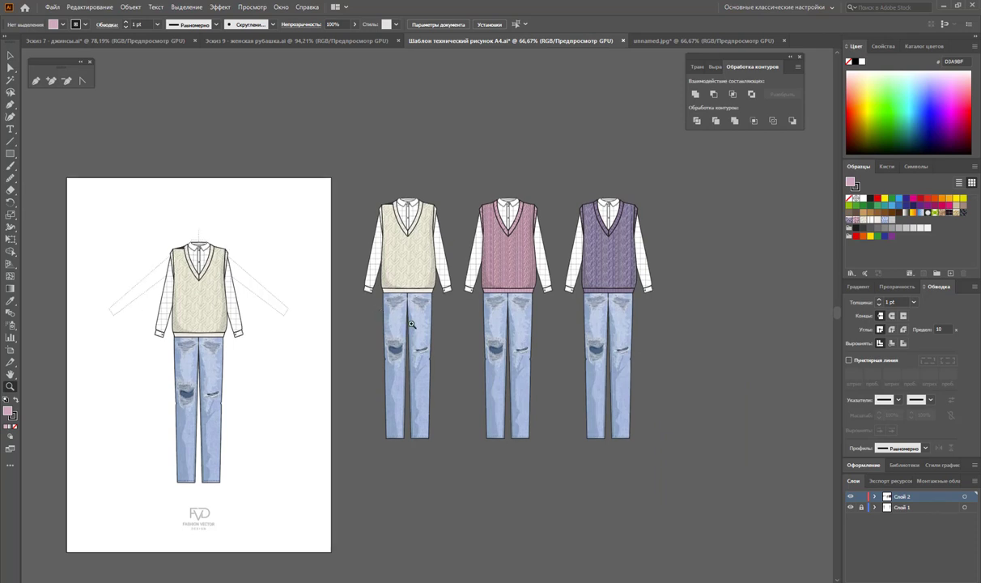
alt+click(275, 343)
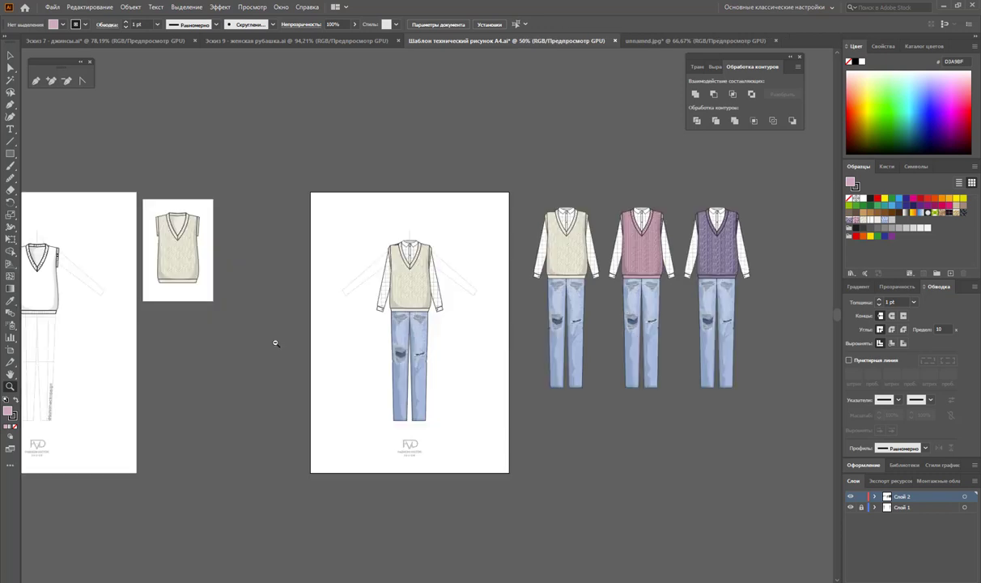
scroll(285, 321, down, 1)
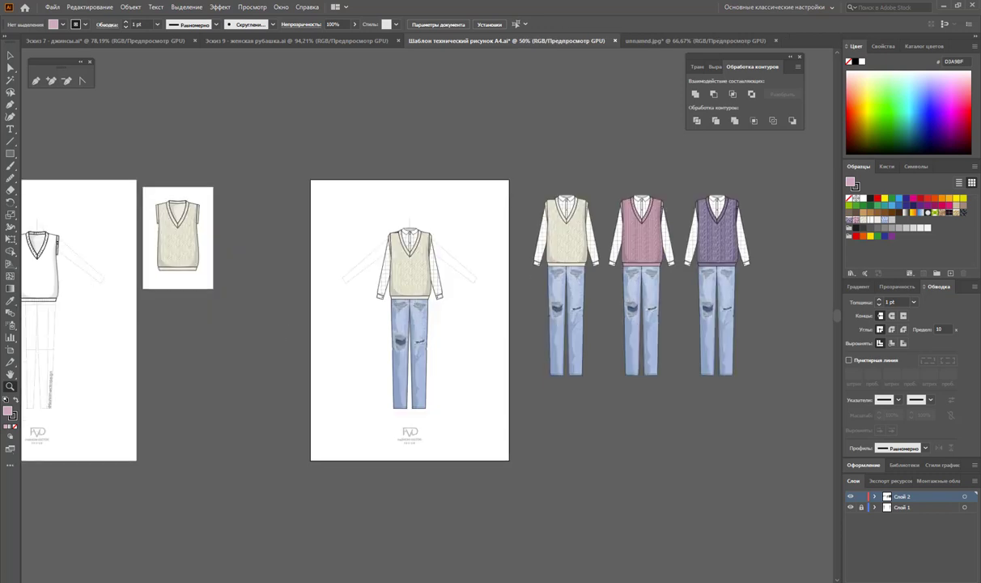
scroll(486, 319, left, 5)
scroll(485, 319, right, 3)
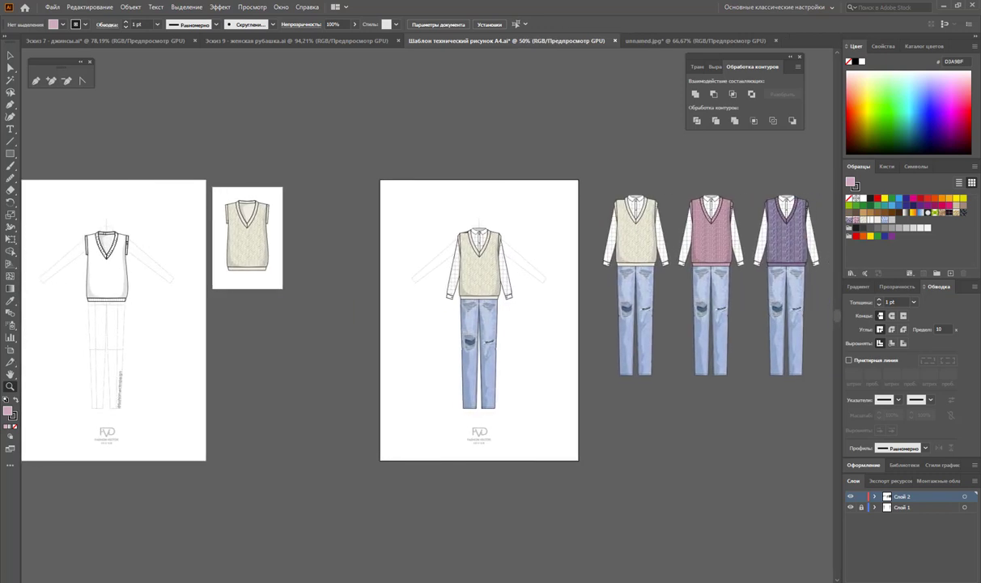